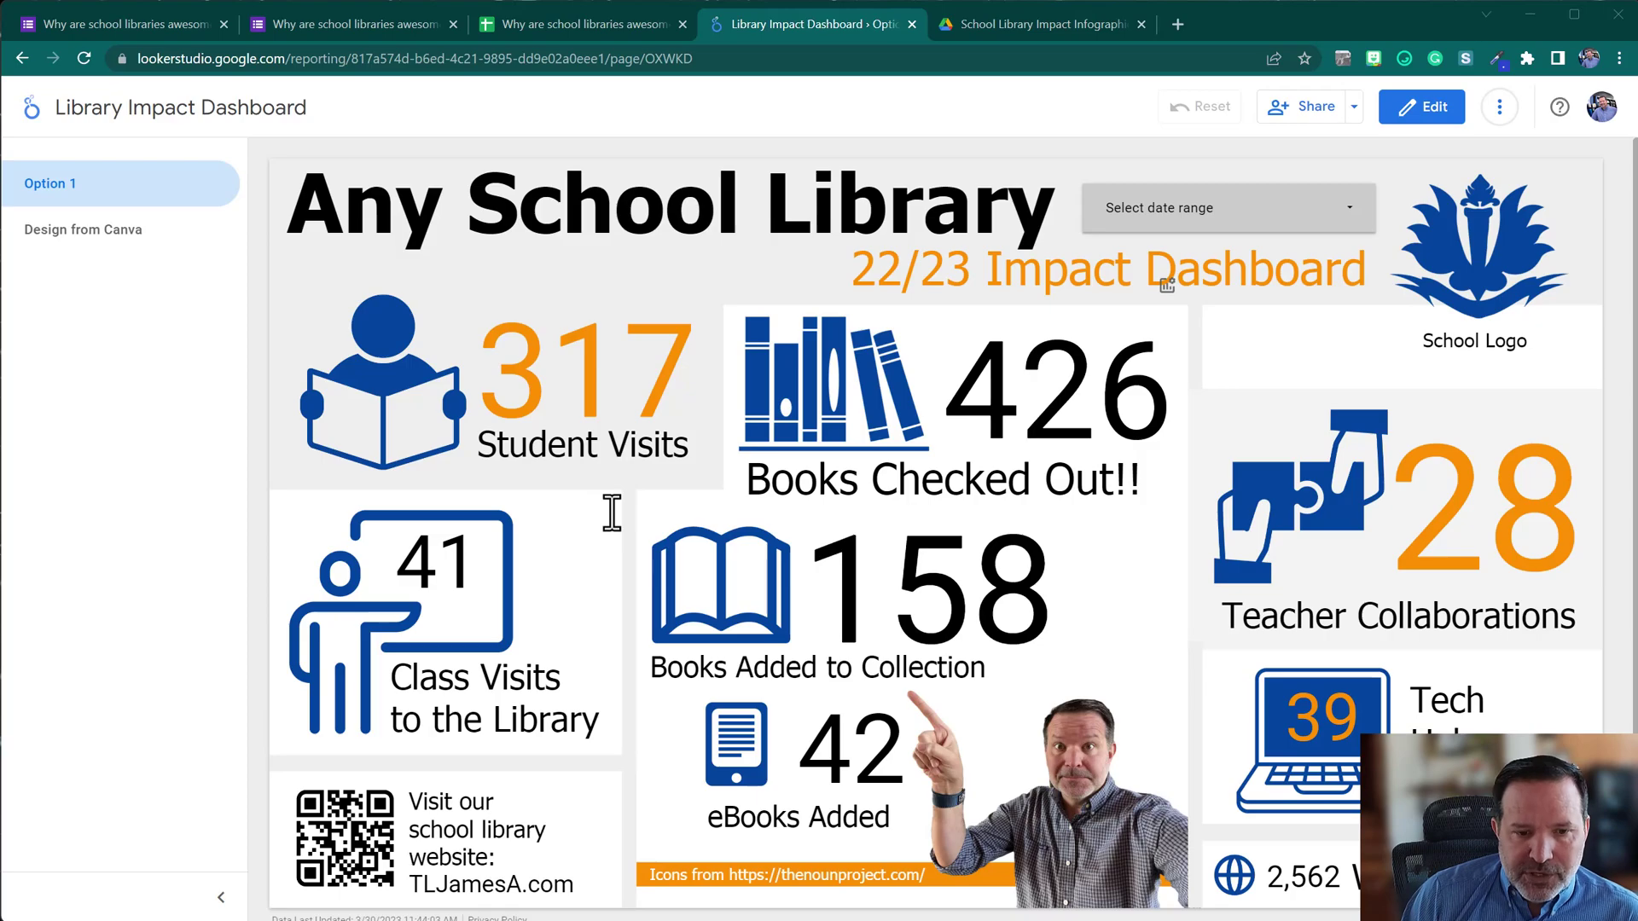
Create a new Google Form from the School Library Impact folder in Google Drive and title it "My Library Stats".
{"action": "left_click", "coordinate": [1003, 28]}
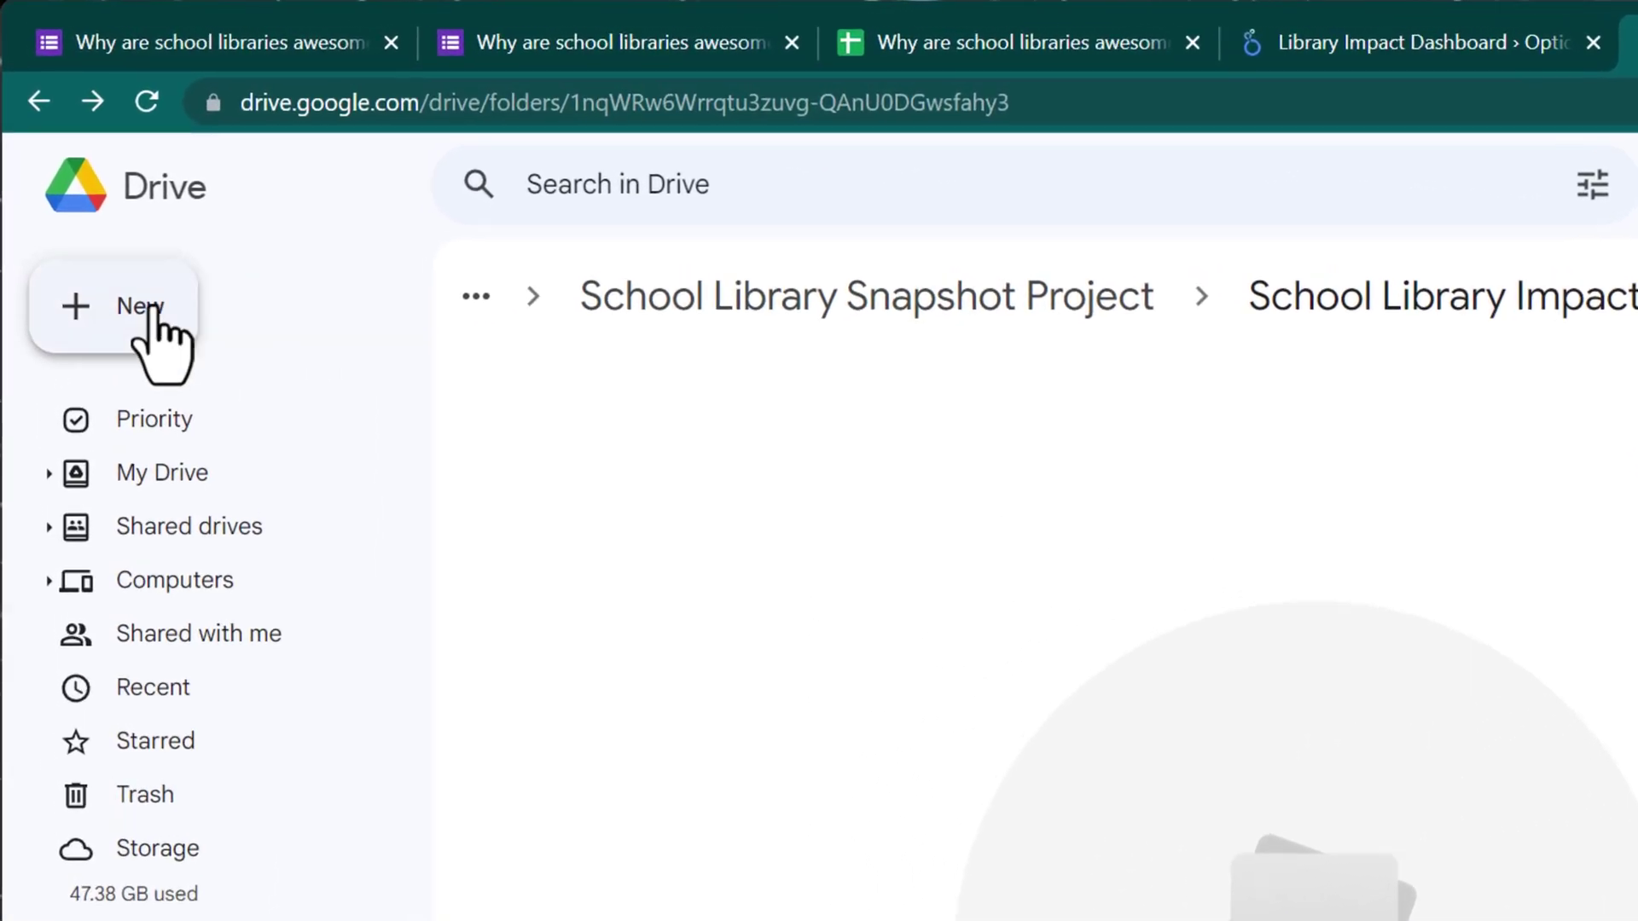
{"action": "left_click", "coordinate": [74, 176]}
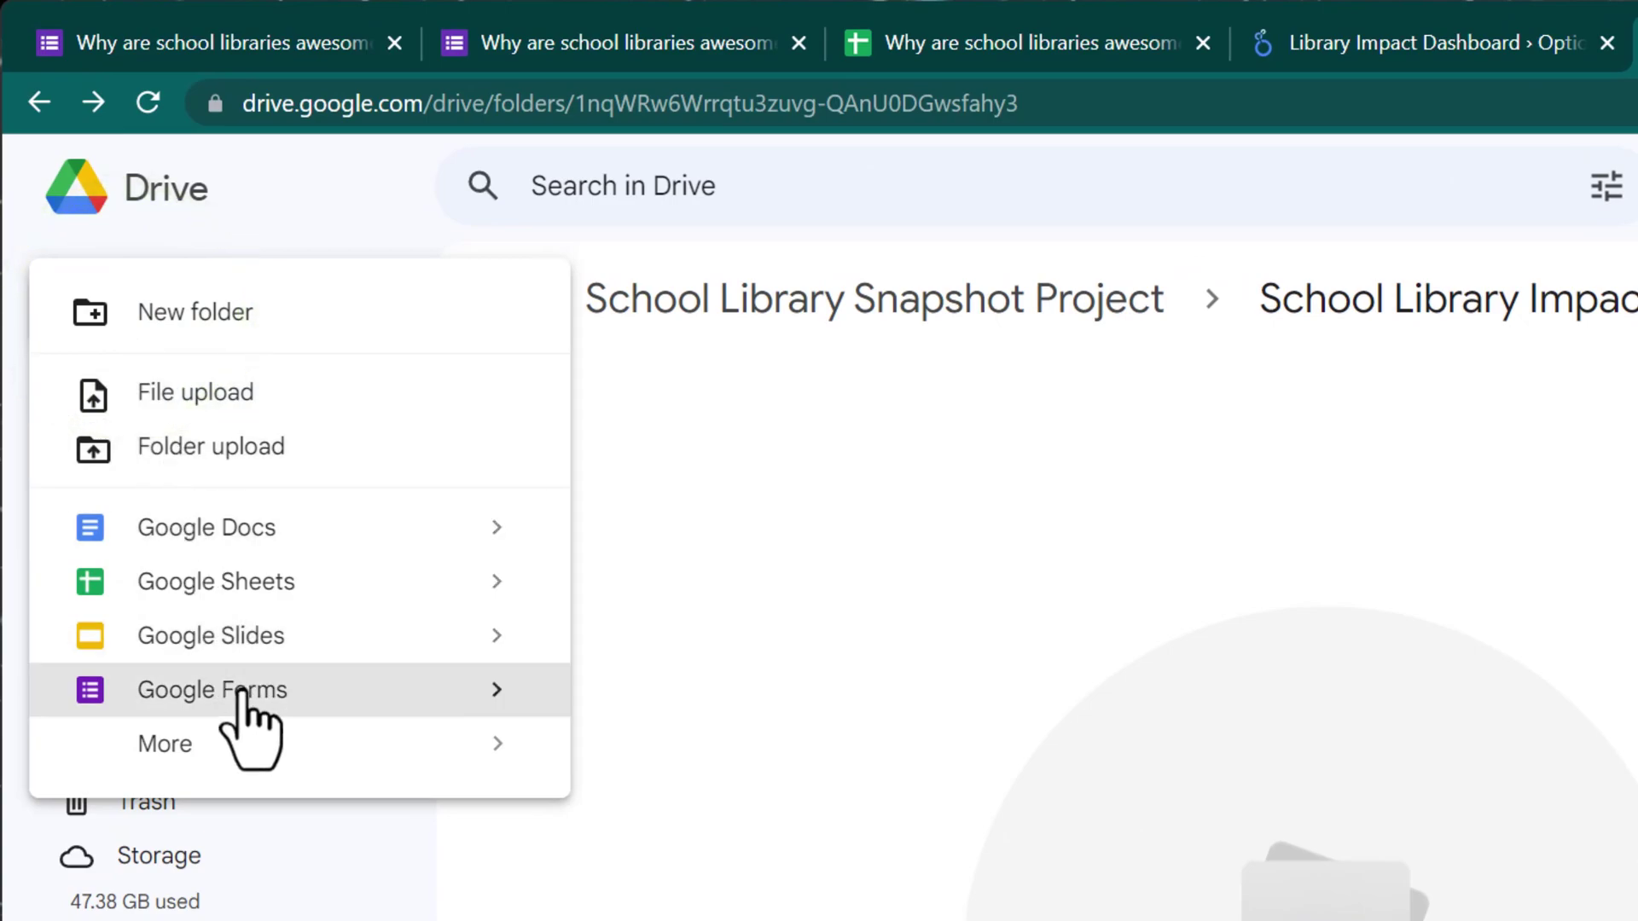
{"action": "left_click", "coordinate": [241, 693]}
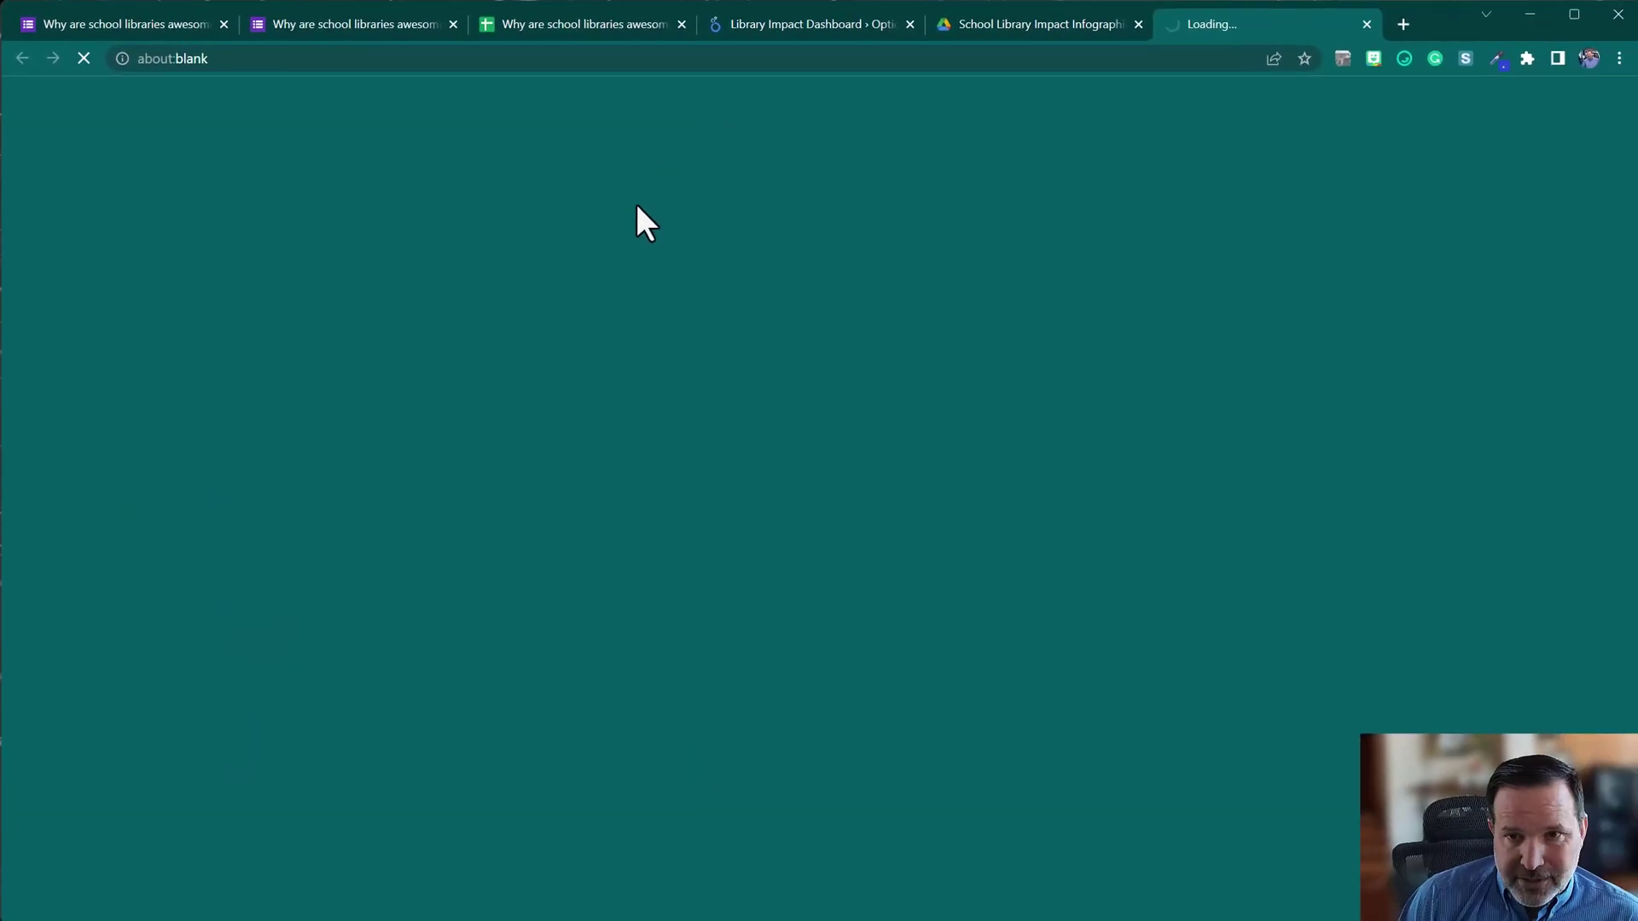
{"action": "type", "text": "My "}
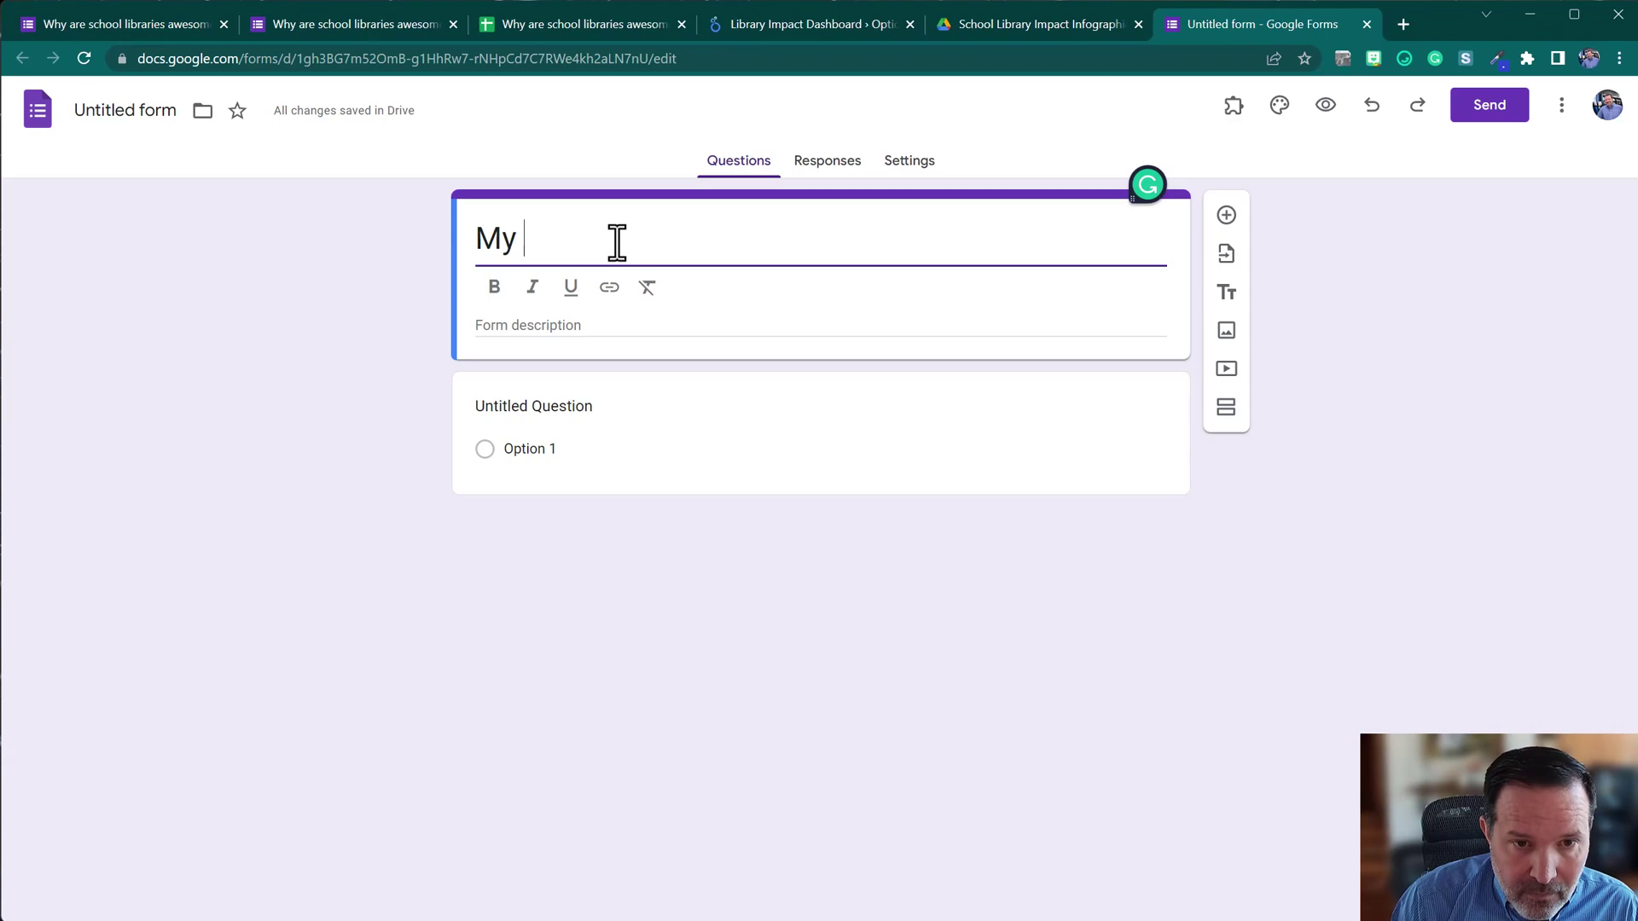
{"action": "type", "text": "Library Stats"}
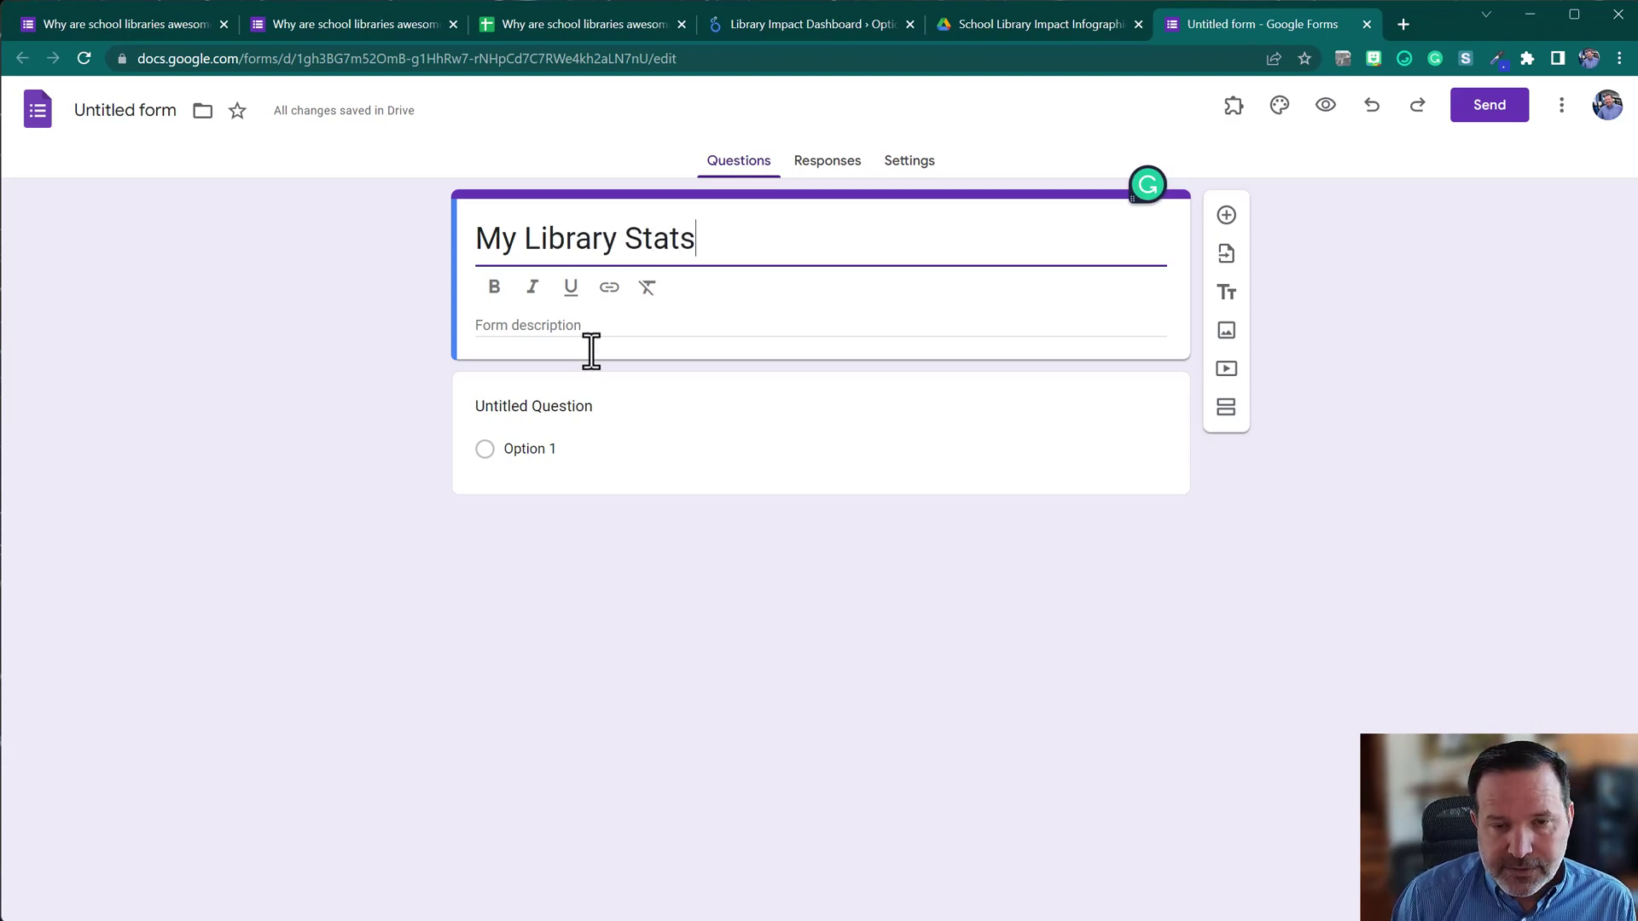
Write the first question as a short-answer question reading "How many books were checked out this week?".
{"action": "left_click", "coordinate": [676, 394]}
{"action": "type", "text": "How many books were che"}
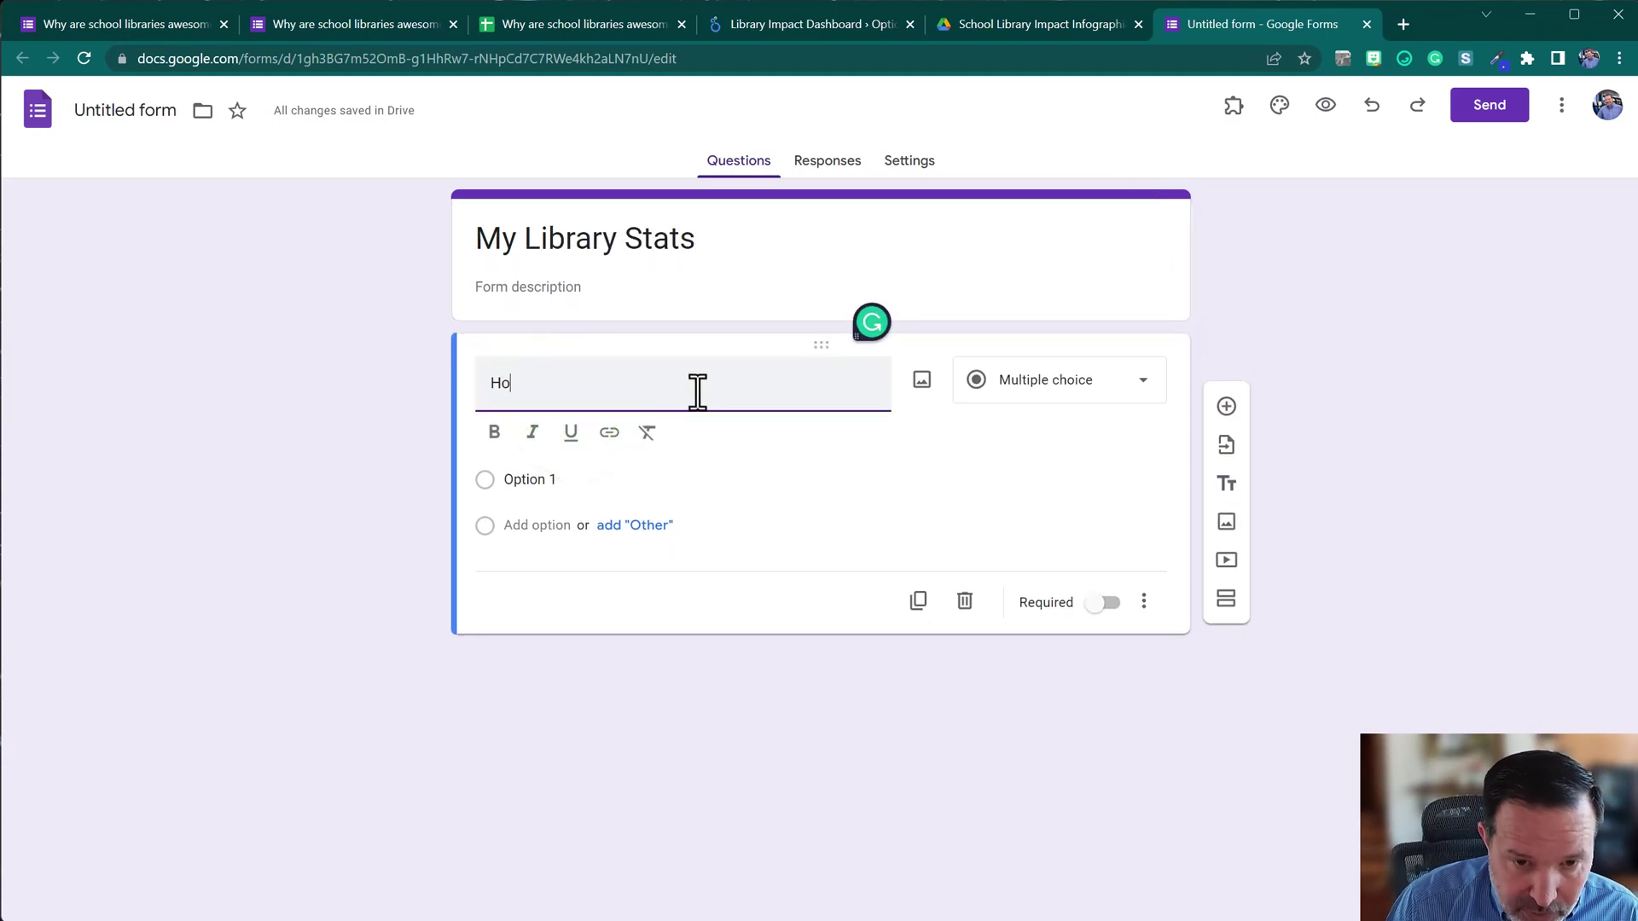
{"action": "type", "text": "cked out this week?"}
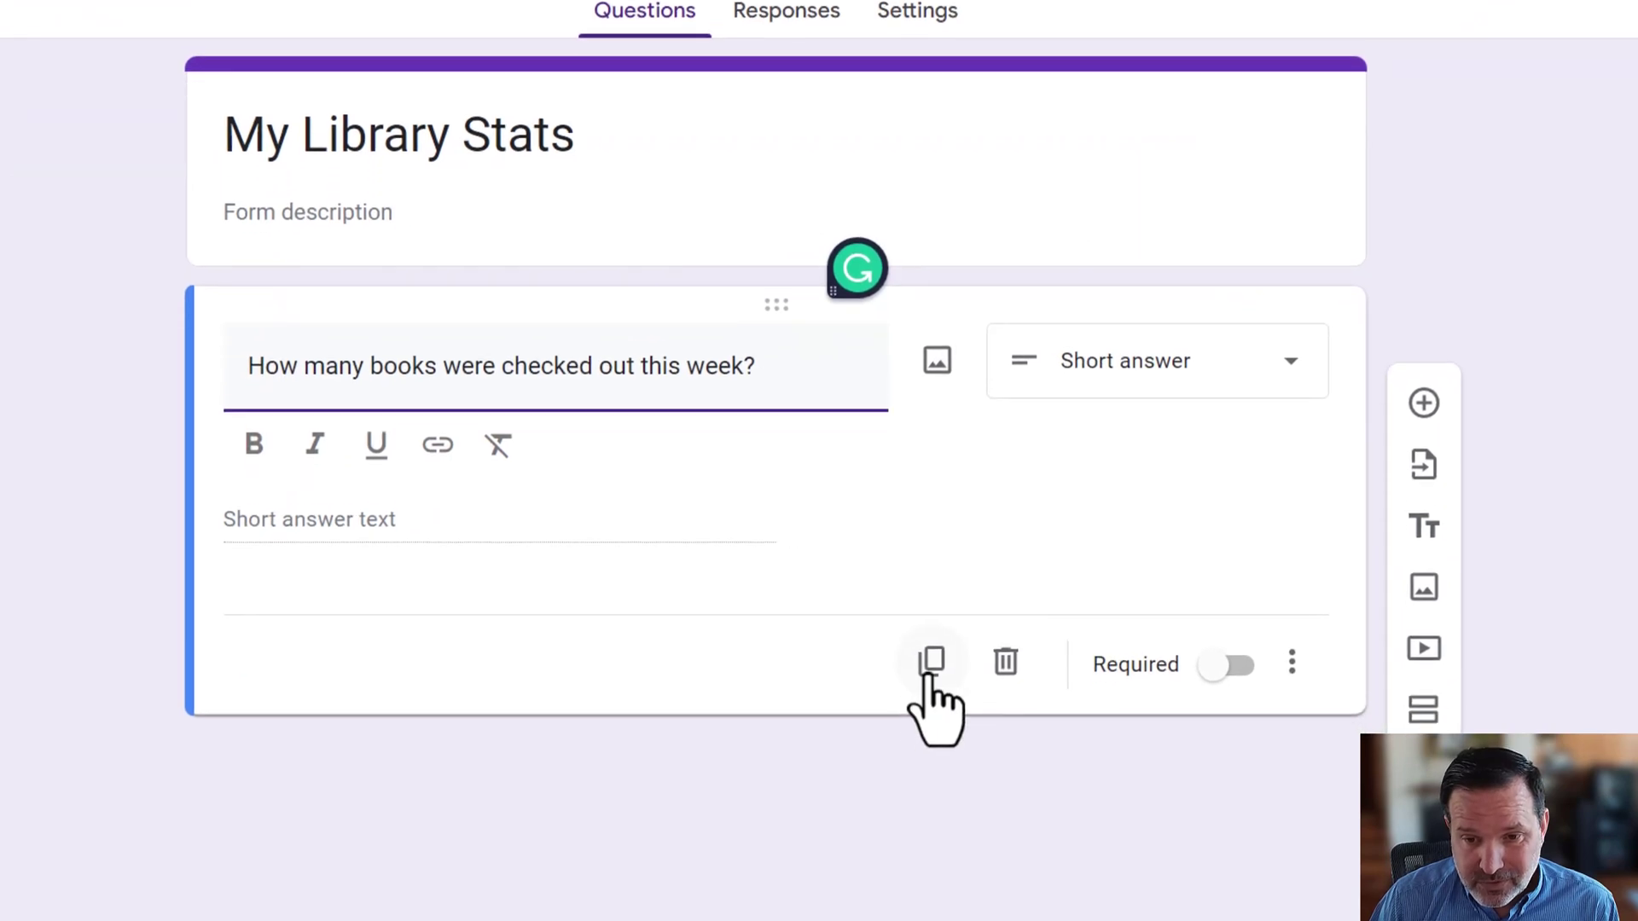
Duplicate the books checked out question and reword the copy as "How many classes visited?".
{"action": "left_click", "coordinate": [930, 663]}
{"action": "left_click", "coordinate": [364, 347]}
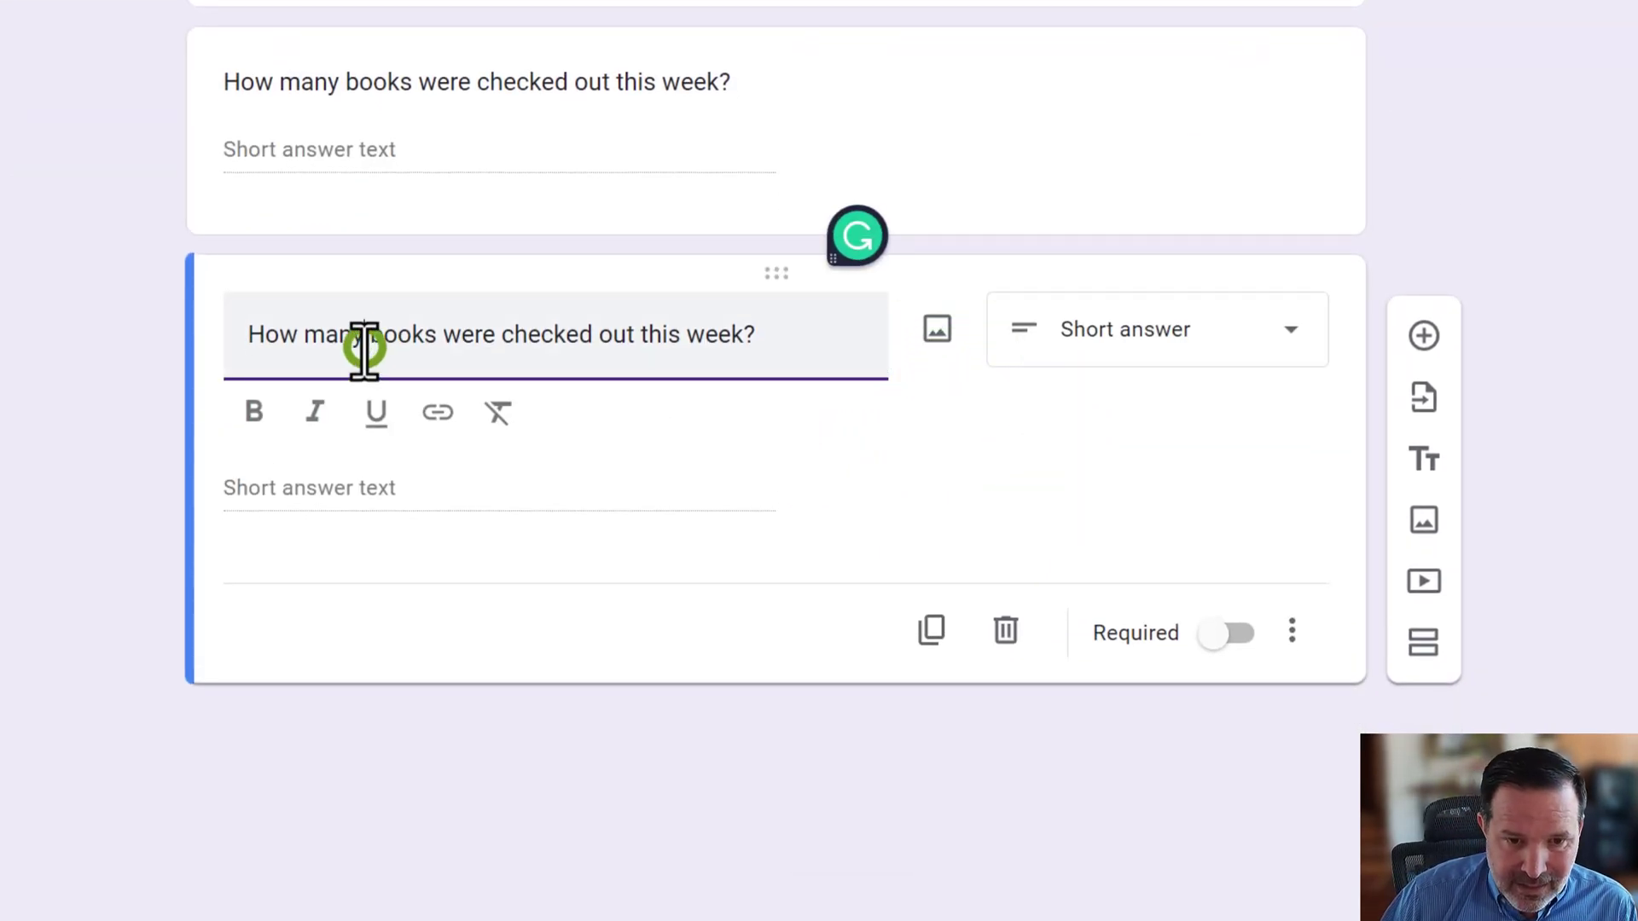
{"action": "triple_click", "coordinate": [364, 347]}
{"action": "type", "text": "How "}
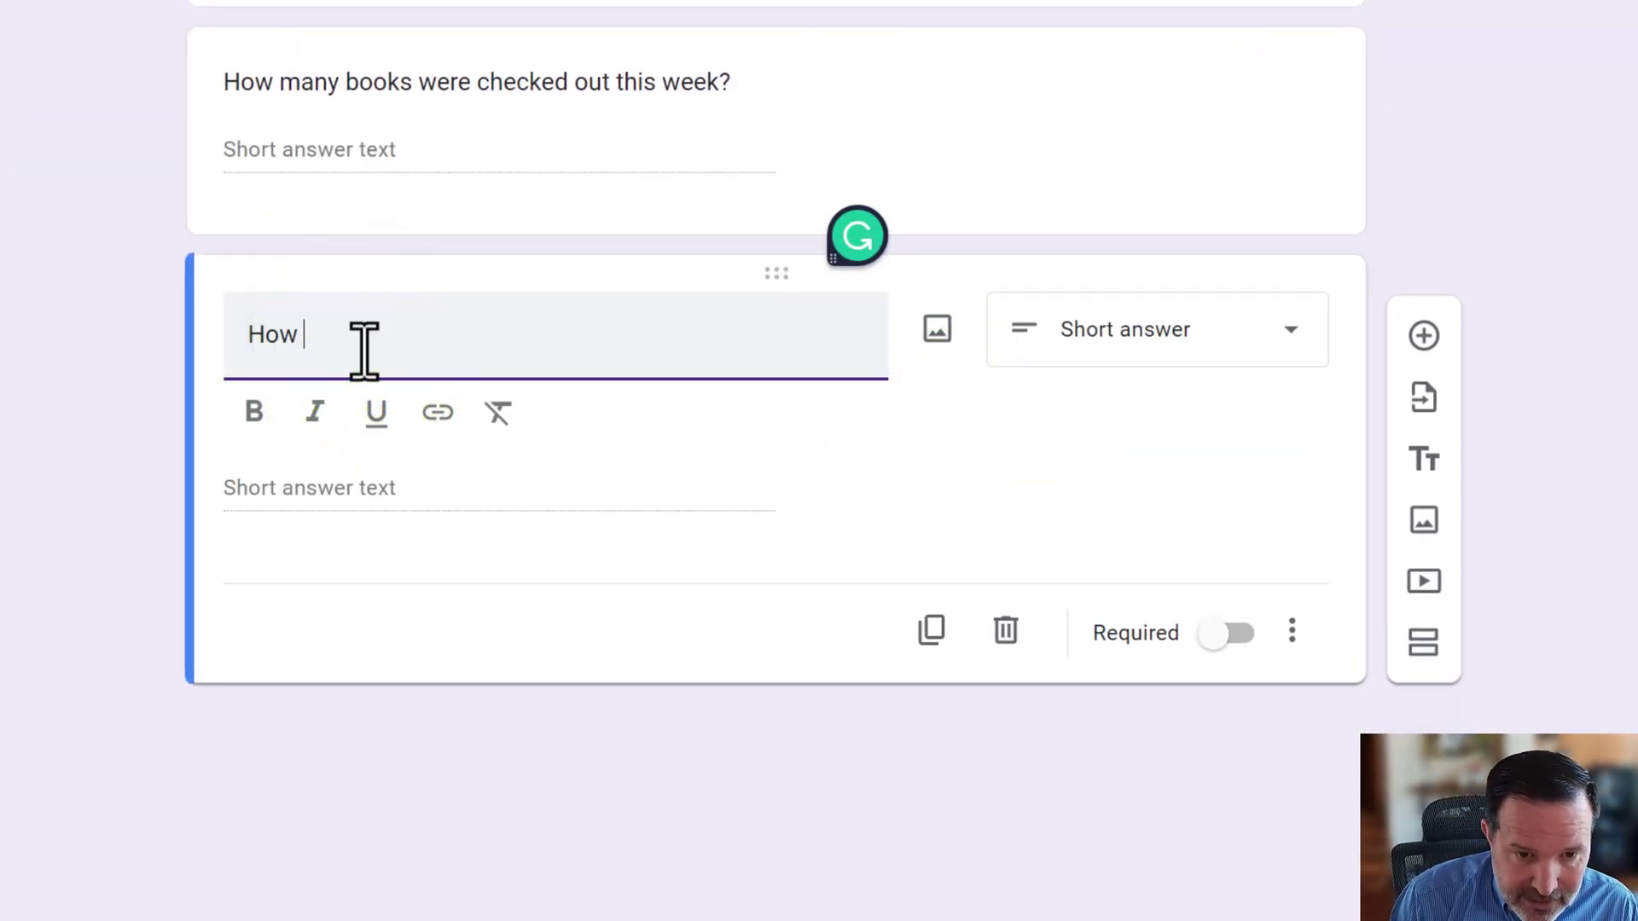
{"action": "type", "text": "many classes visited"}
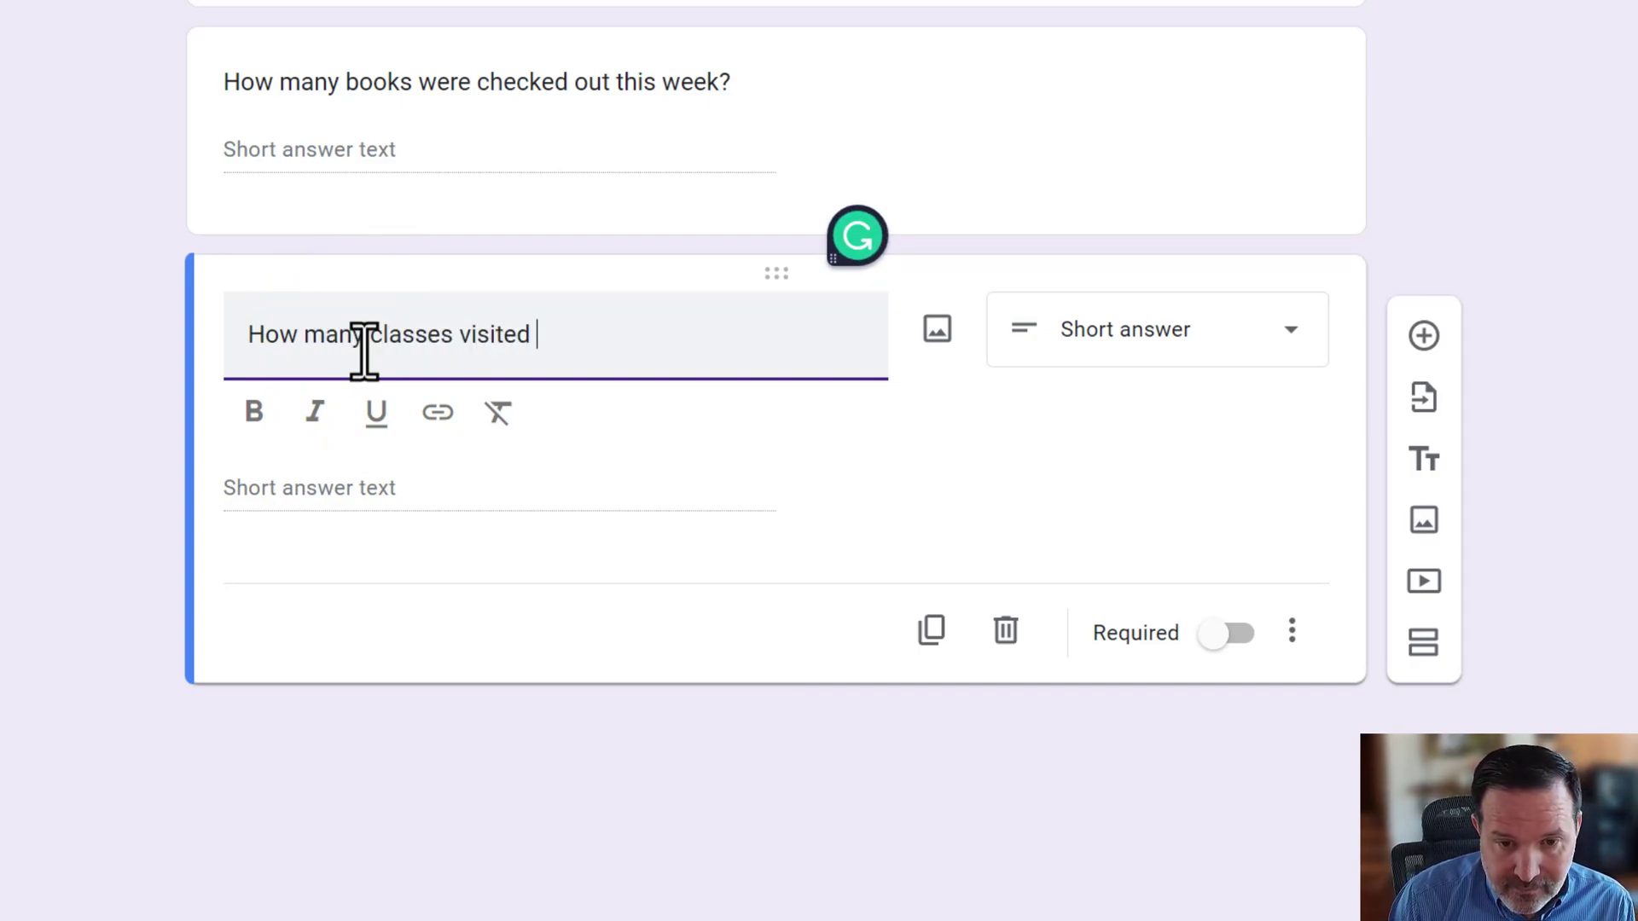
{"action": "key", "text": "BackSpace"}
{"action": "type", "text": "?"}
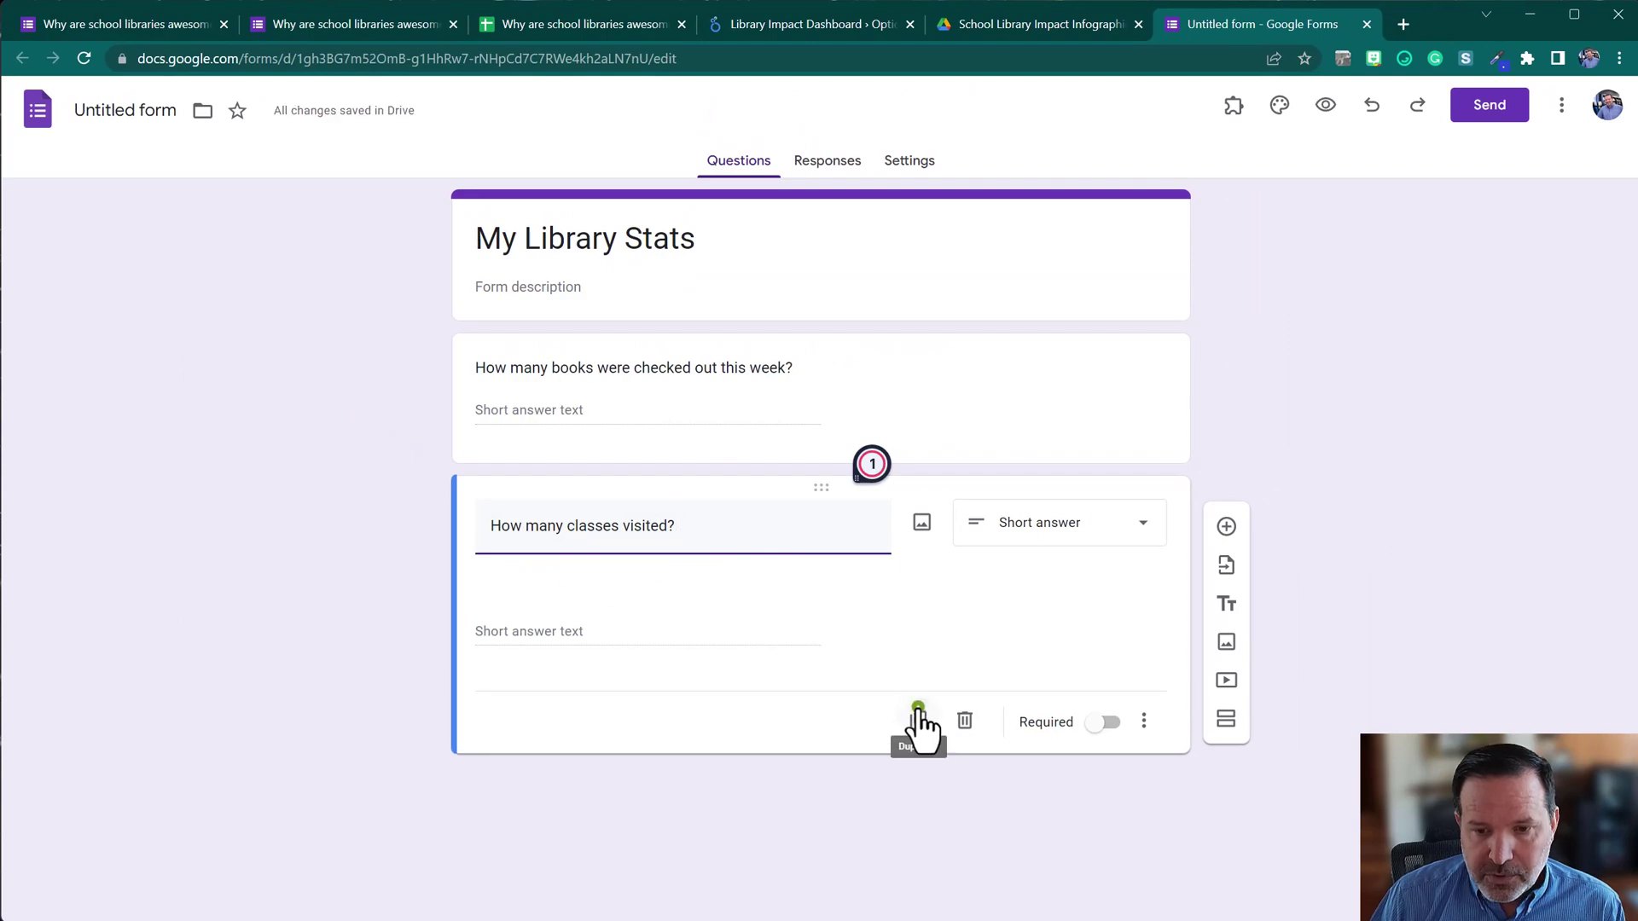
Duplicate the classes question and reword the copy as "How many books were weeded this week?".
{"action": "left_click", "coordinate": [918, 711]}
{"action": "triple_click", "coordinate": [557, 668]}
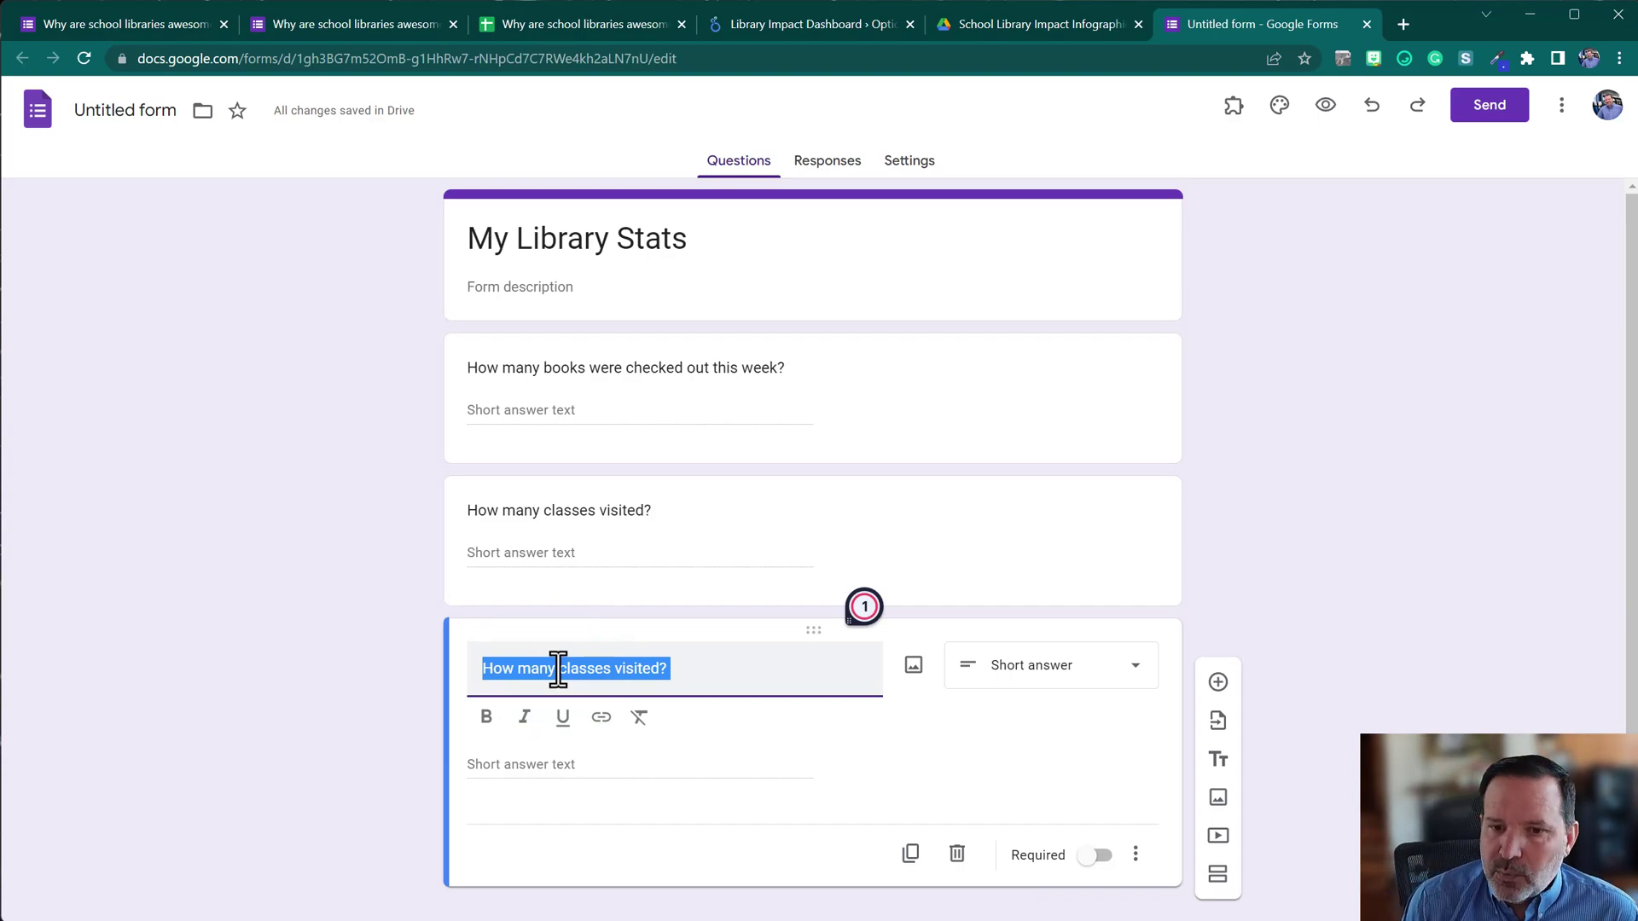
{"action": "type", "text": "How"}
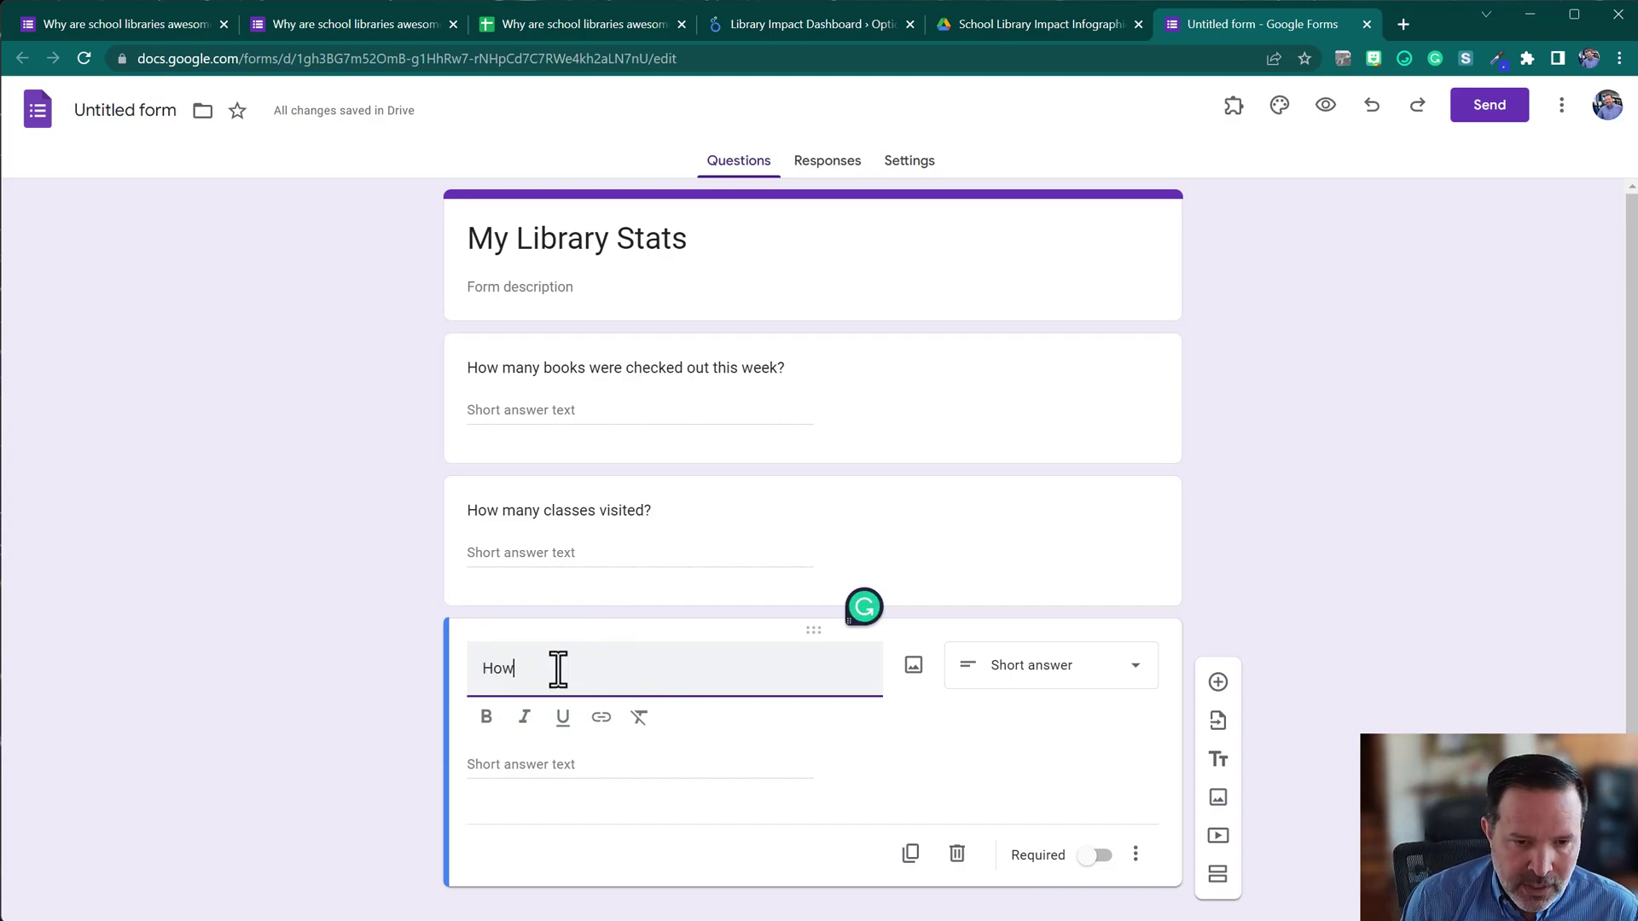
{"action": "type", "text": " many pooks "}
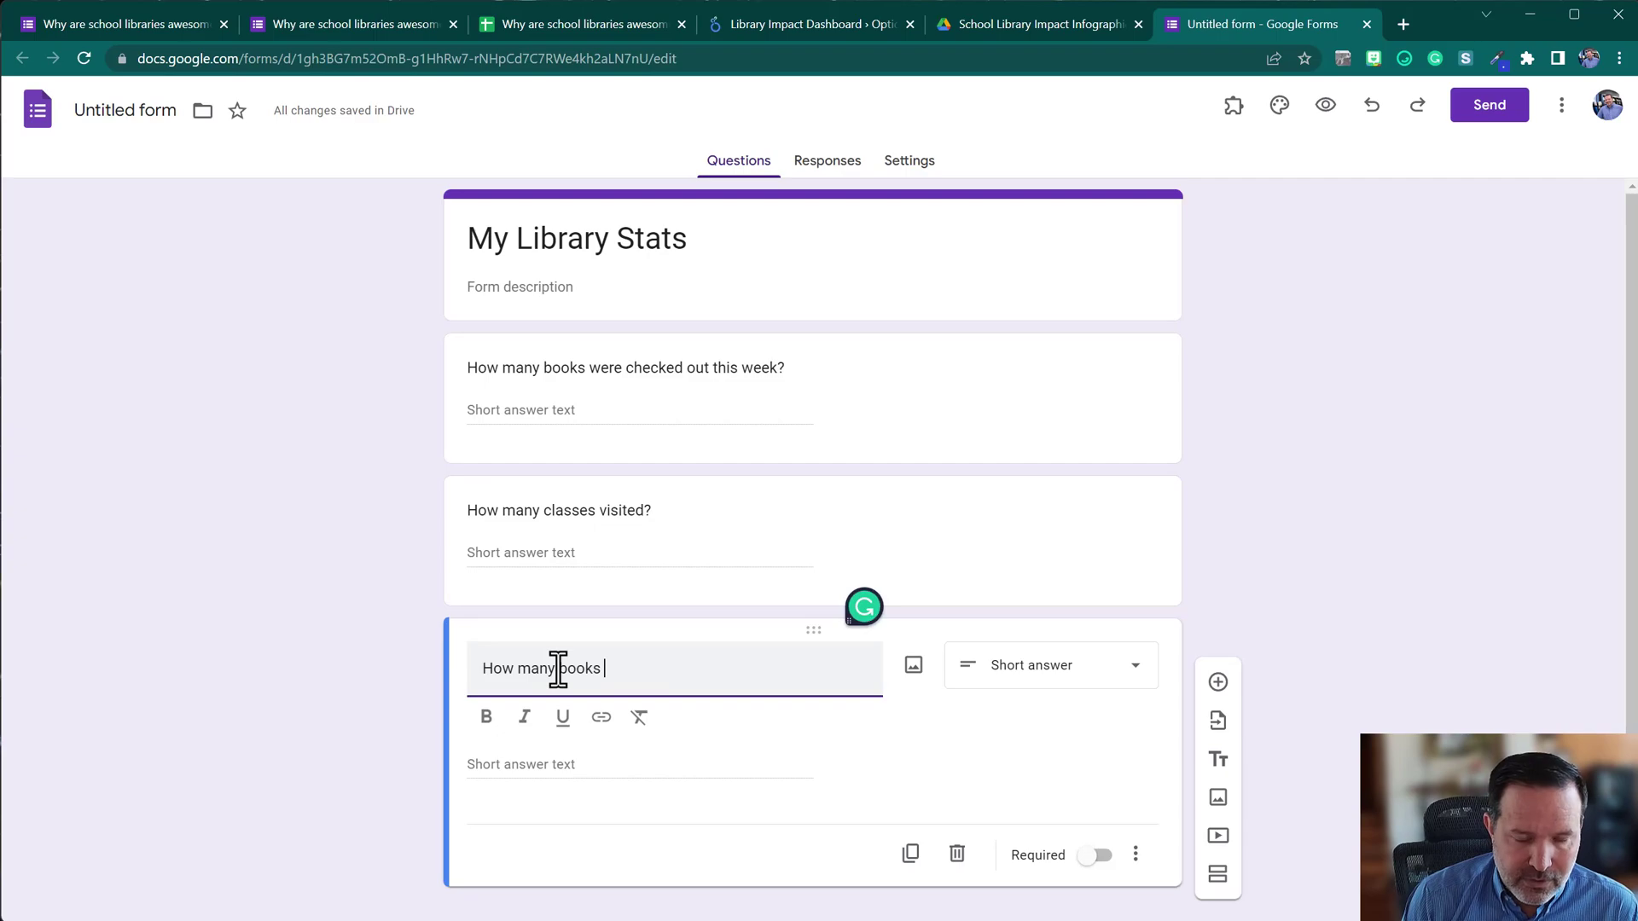
{"action": "type", "text": "were weeded this week?"}
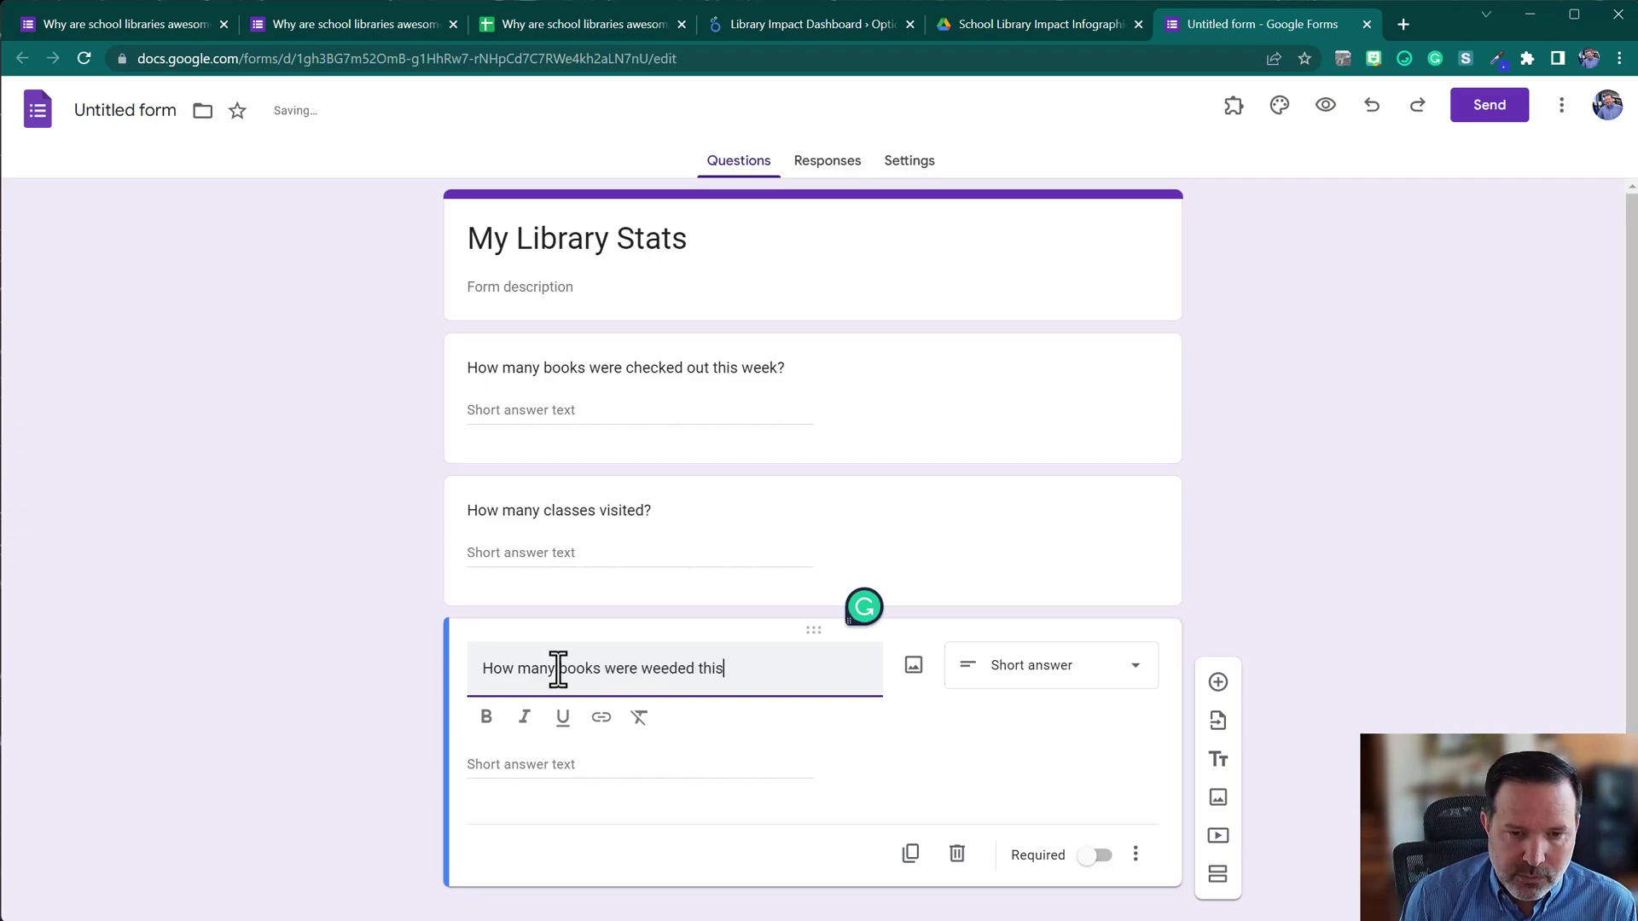
{"action": "left_click", "coordinate": [980, 815]}
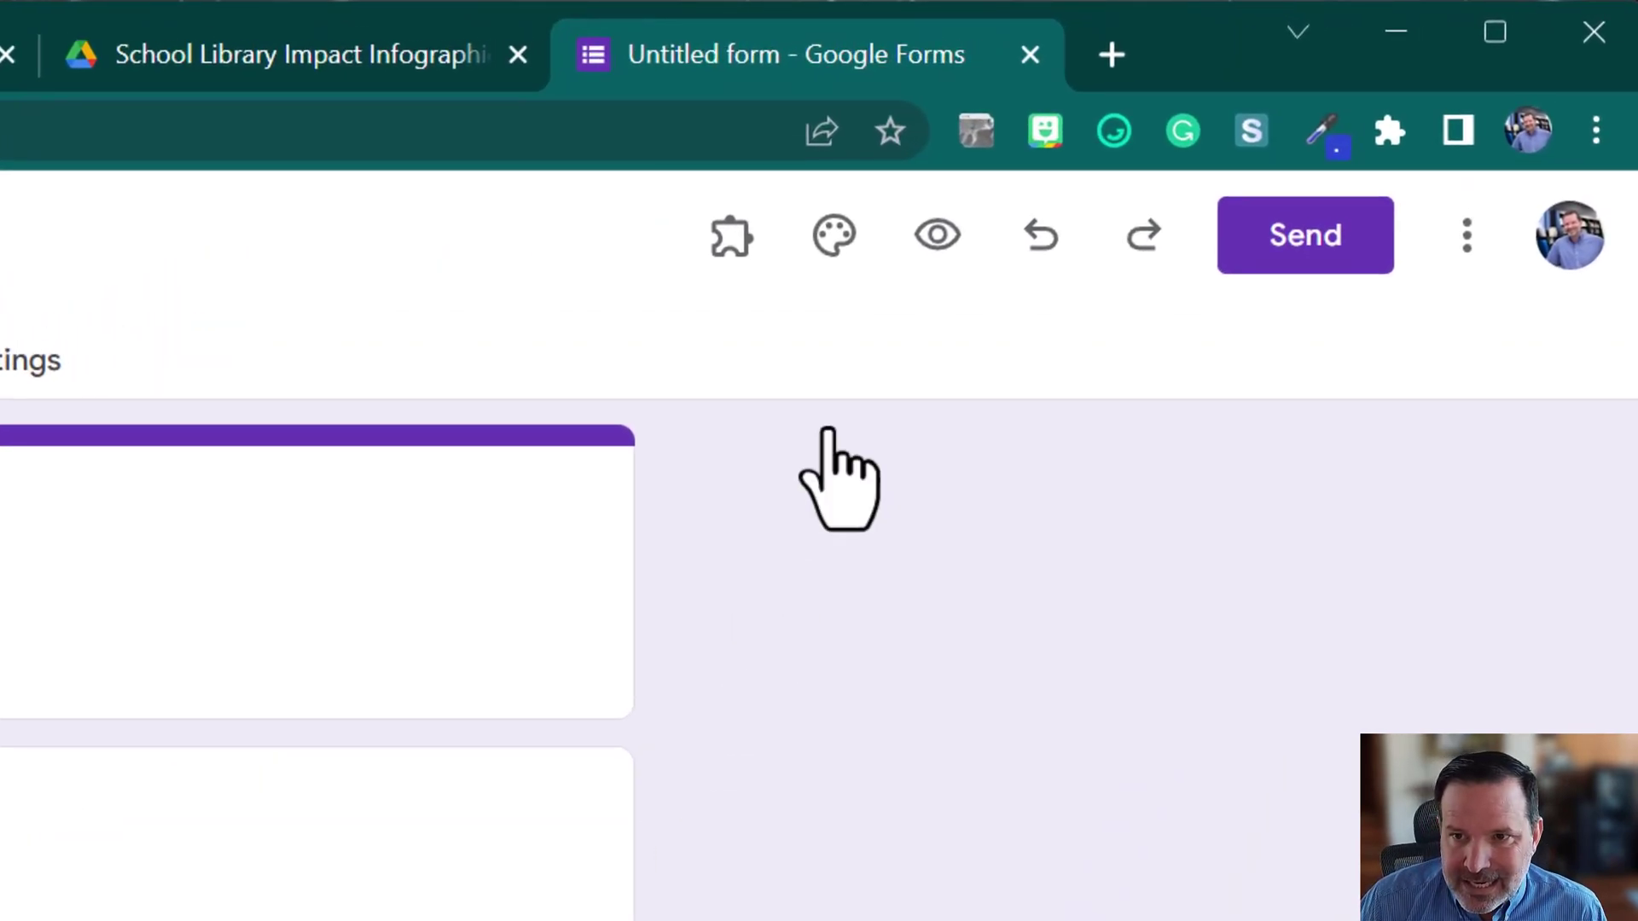
Preview the form and submit a response with 267 books checked out, 11 classes visited and 5 books weeded.
{"action": "left_click", "coordinate": [1083, 186]}
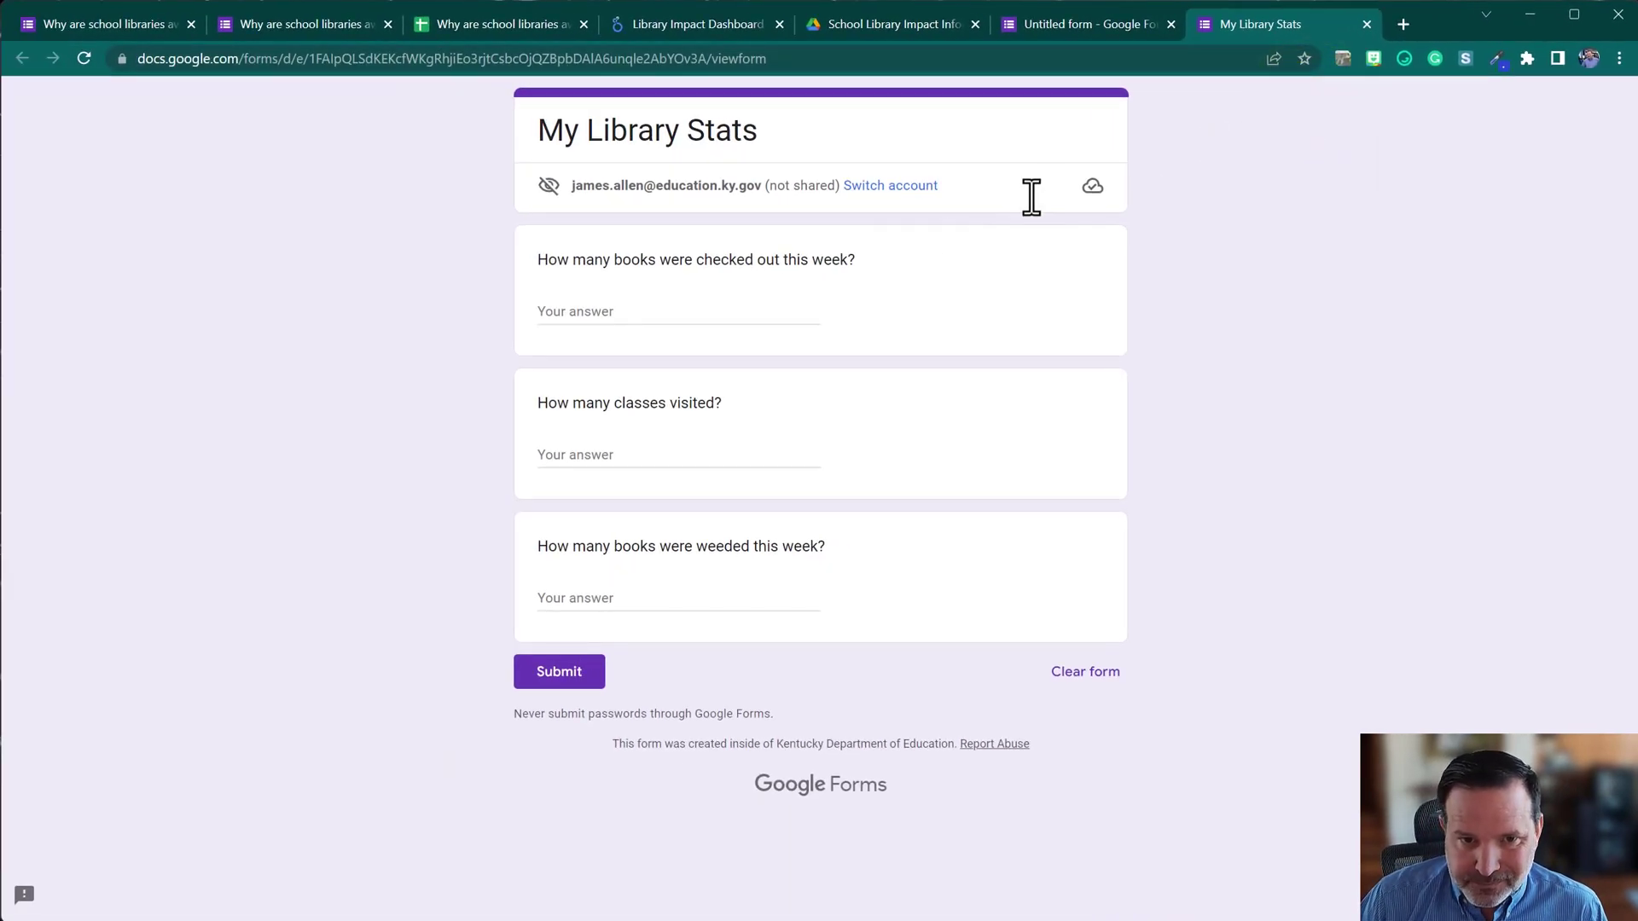
{"action": "left_click", "coordinate": [482, 363]}
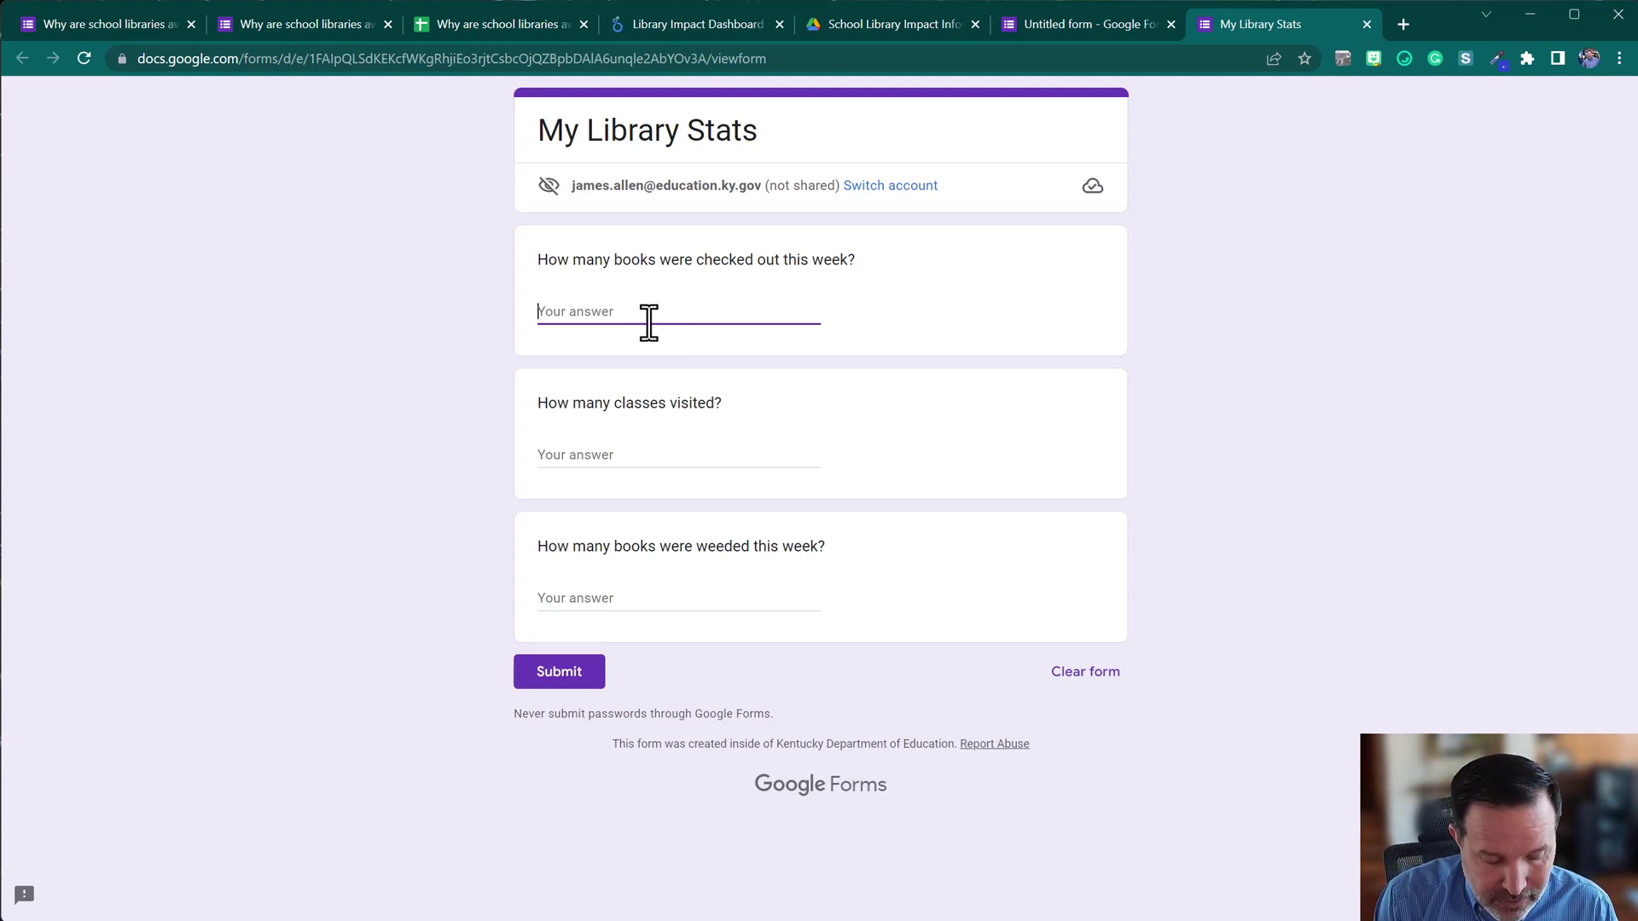
{"action": "type", "text": "267"}
{"action": "left_click", "coordinate": [640, 457]}
{"action": "type", "text": "11"}
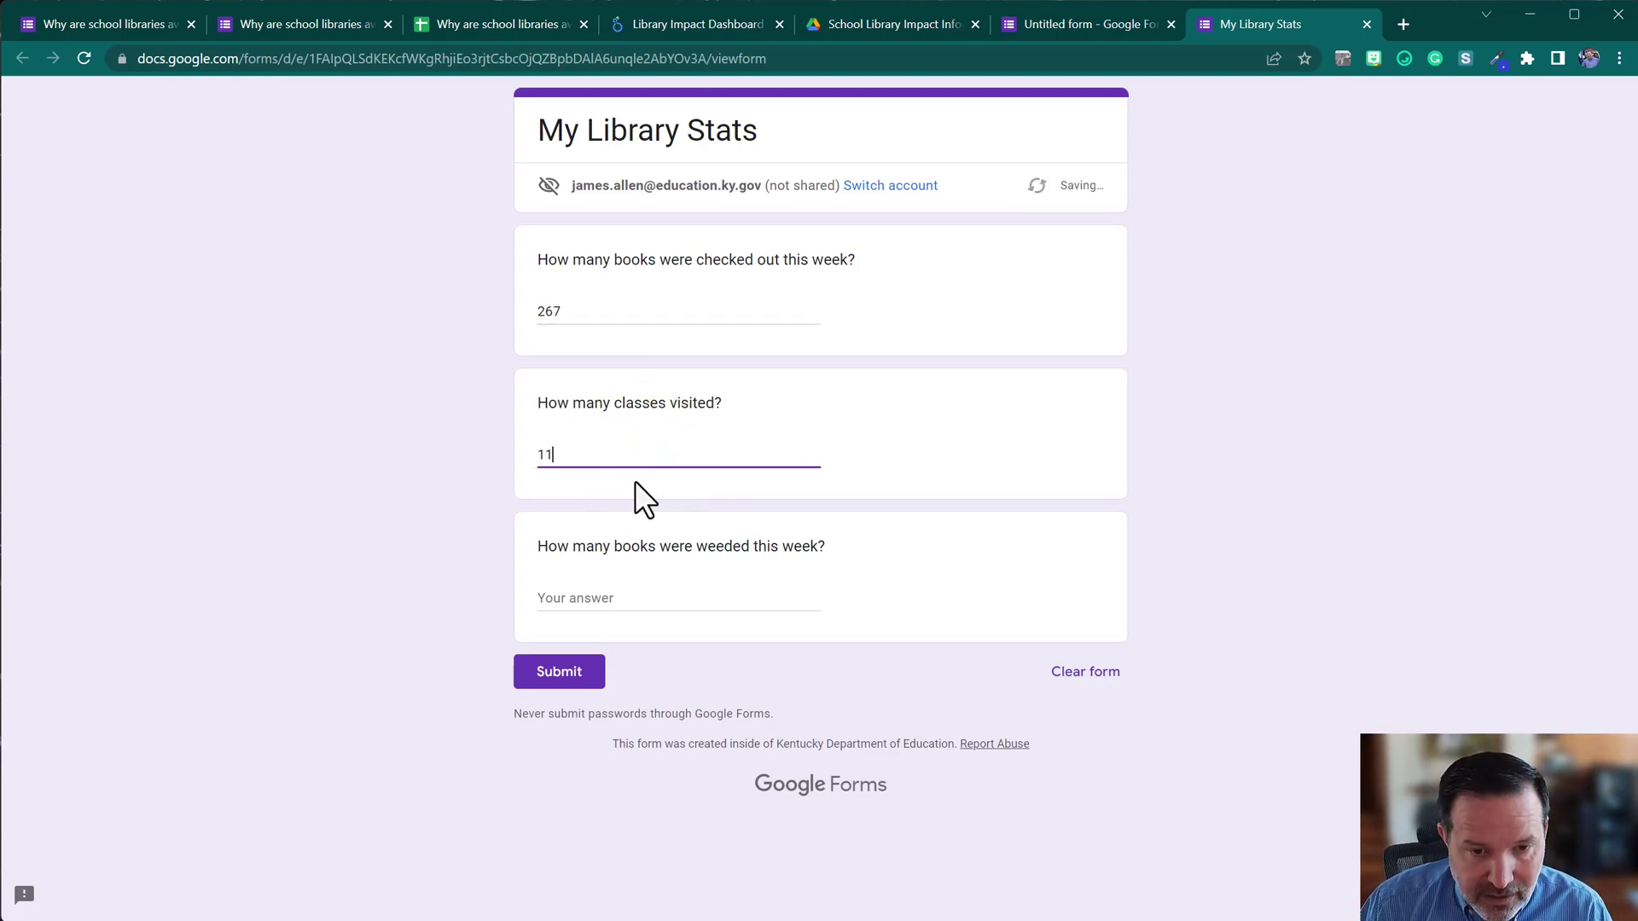
{"action": "left_click", "coordinate": [612, 597]}
{"action": "type", "text": "5"}
{"action": "left_click", "coordinate": [577, 676]}
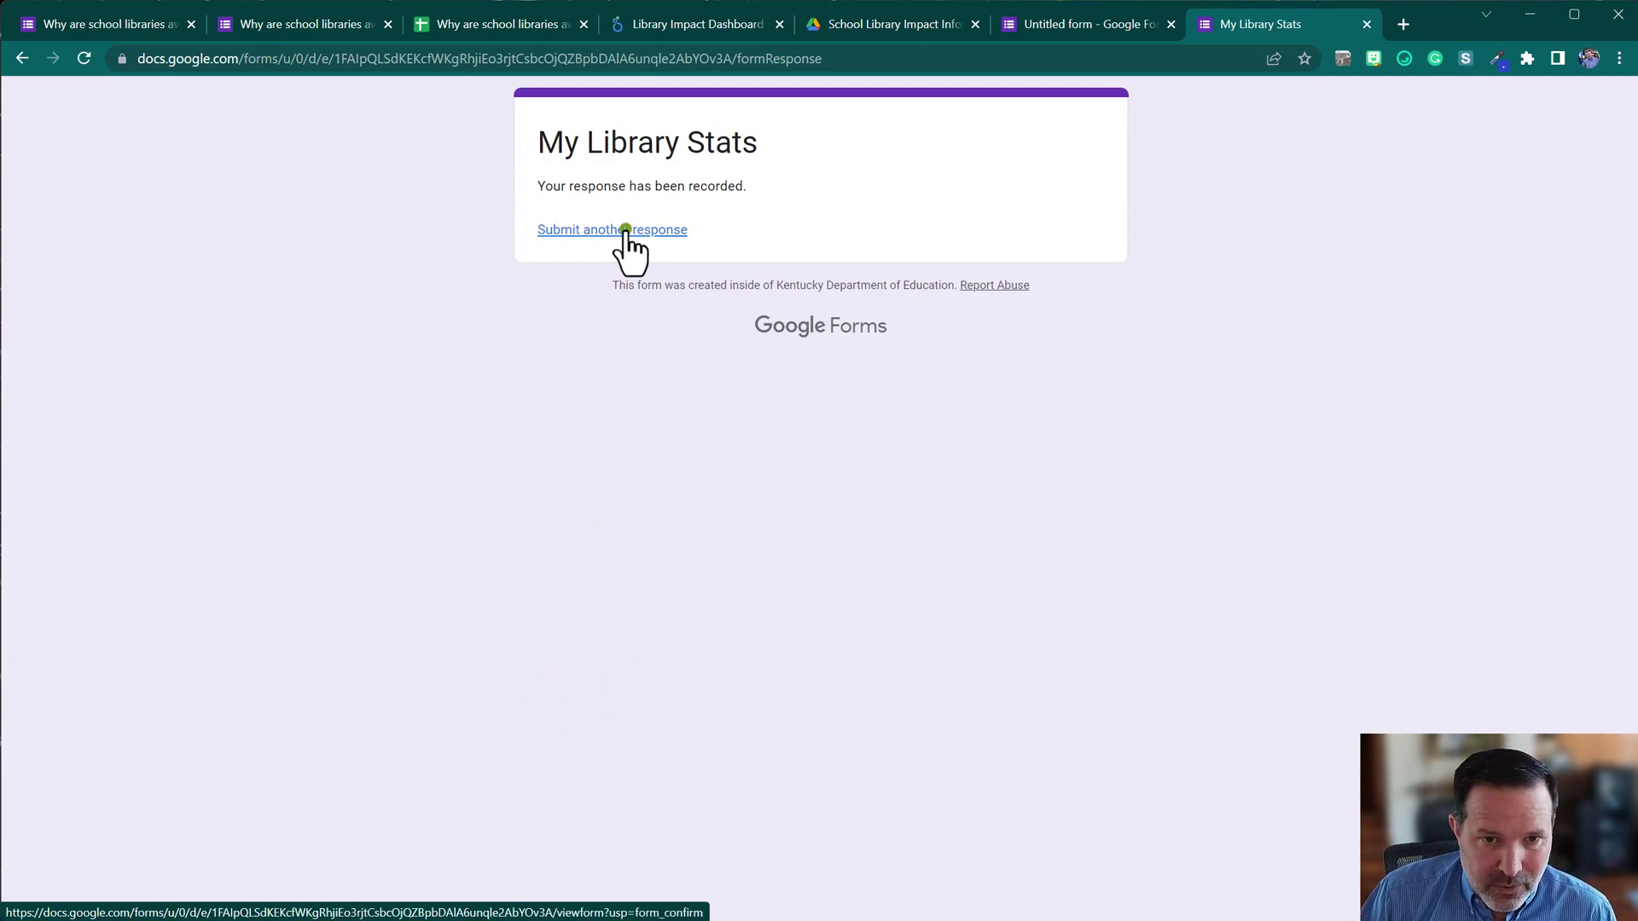
Submit another response with 678 books checked out, 6 classes visited and 25 books weeded.
{"action": "left_click", "coordinate": [625, 230]}
{"action": "left_click", "coordinate": [602, 313]}
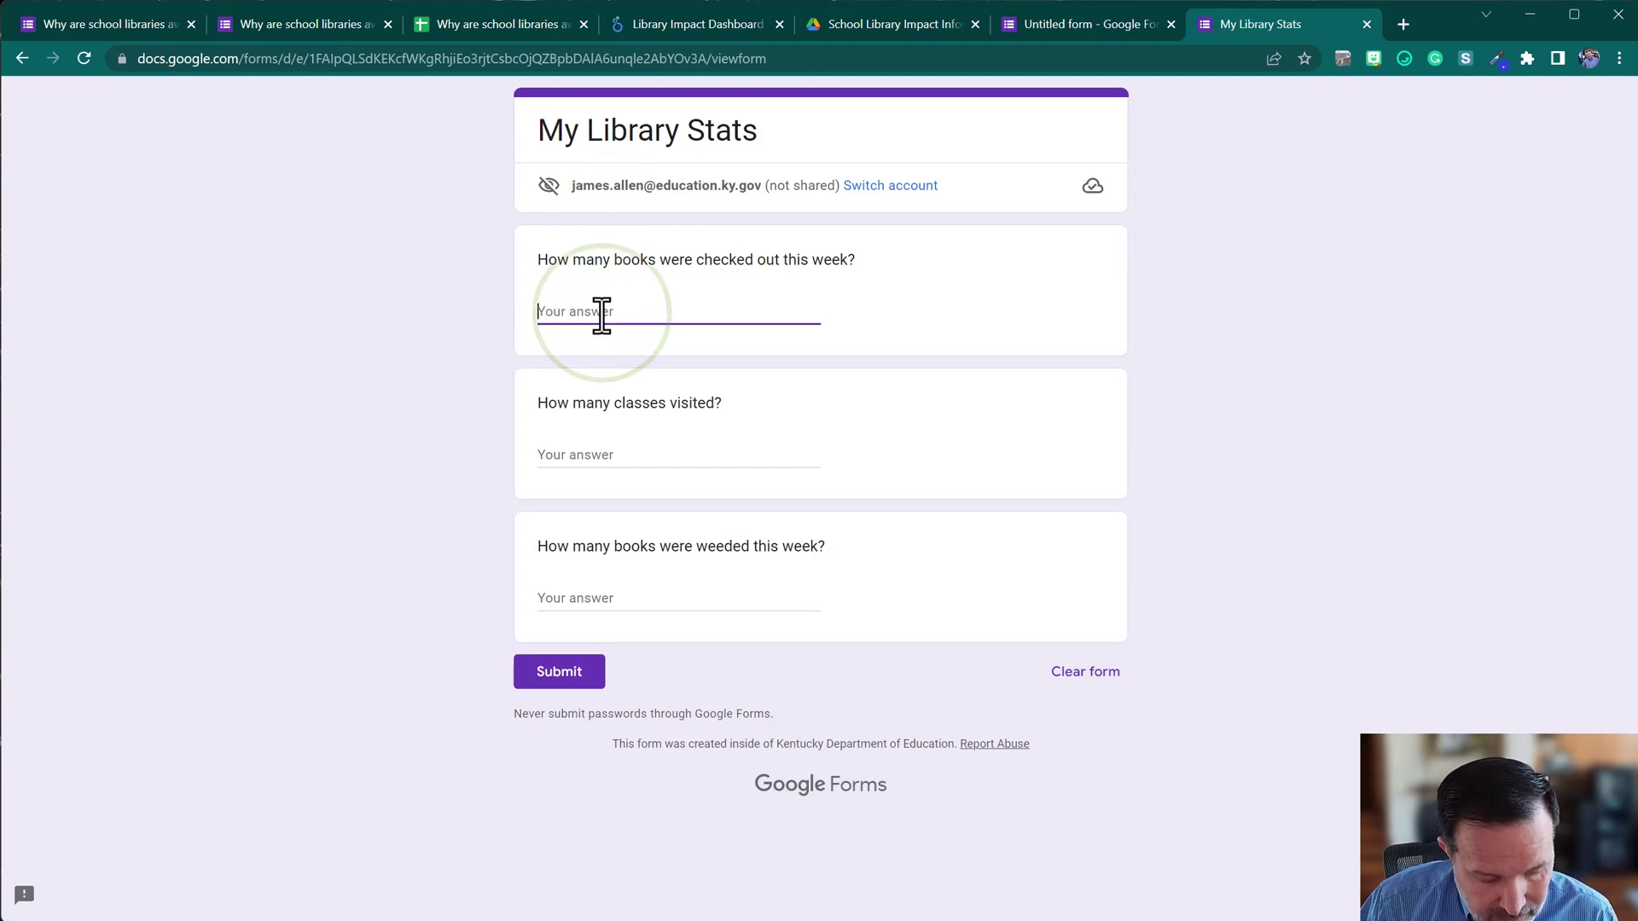
{"action": "type", "text": "6"}
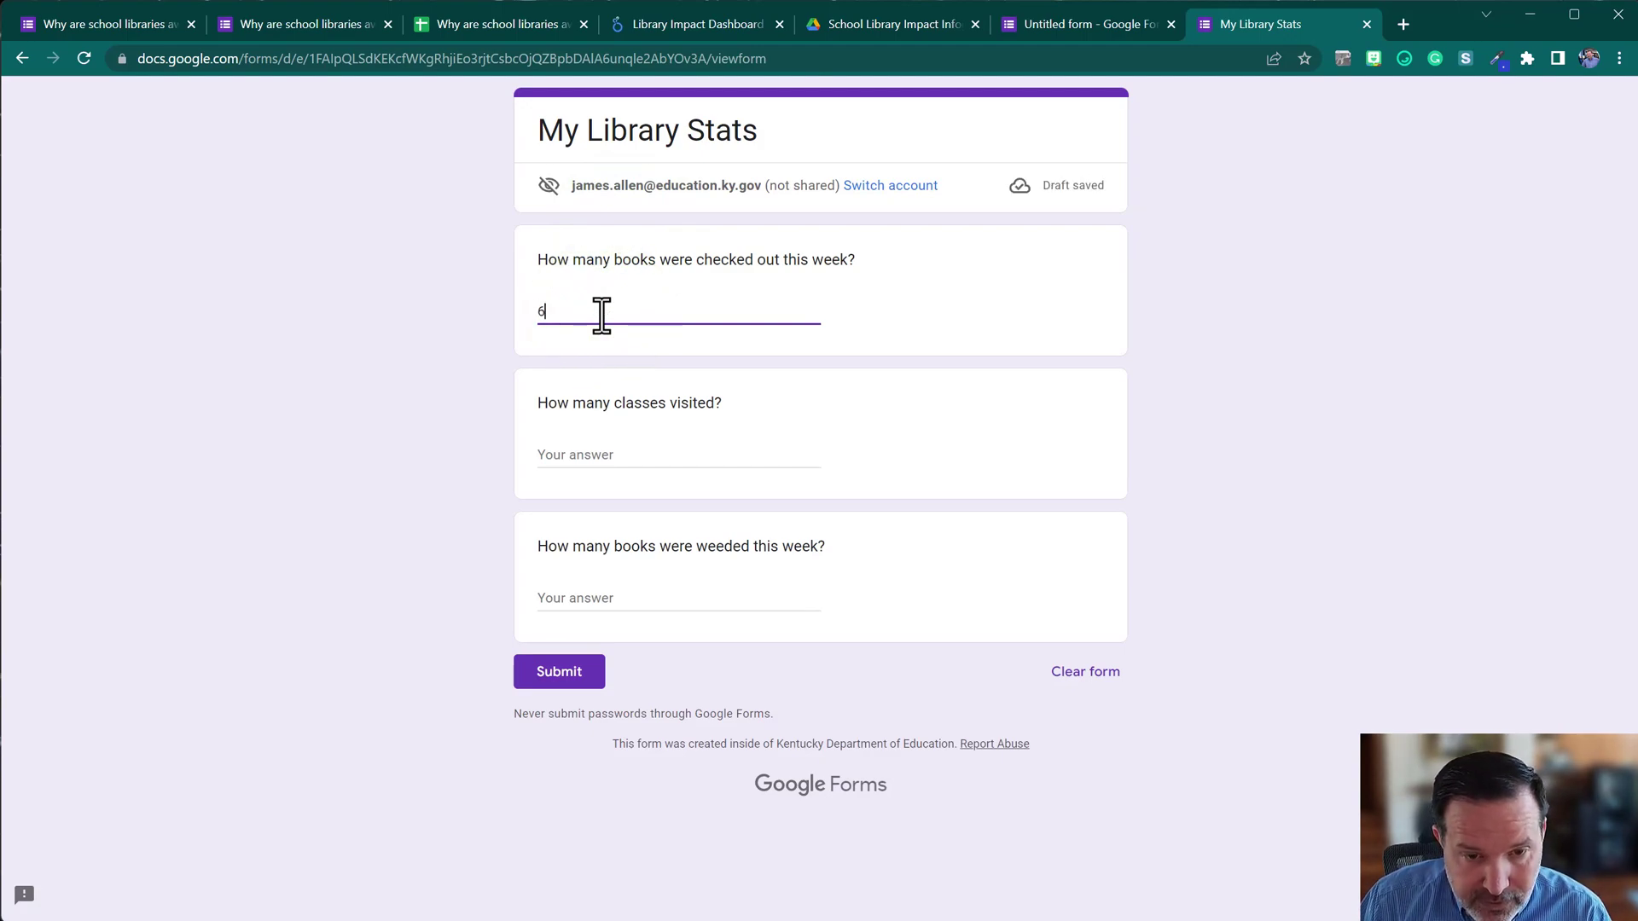
{"action": "type", "text": "78"}
{"action": "left_click", "coordinate": [586, 456]}
{"action": "type", "text": "6"}
{"action": "key", "text": "Tab"}
{"action": "type", "text": "25"}
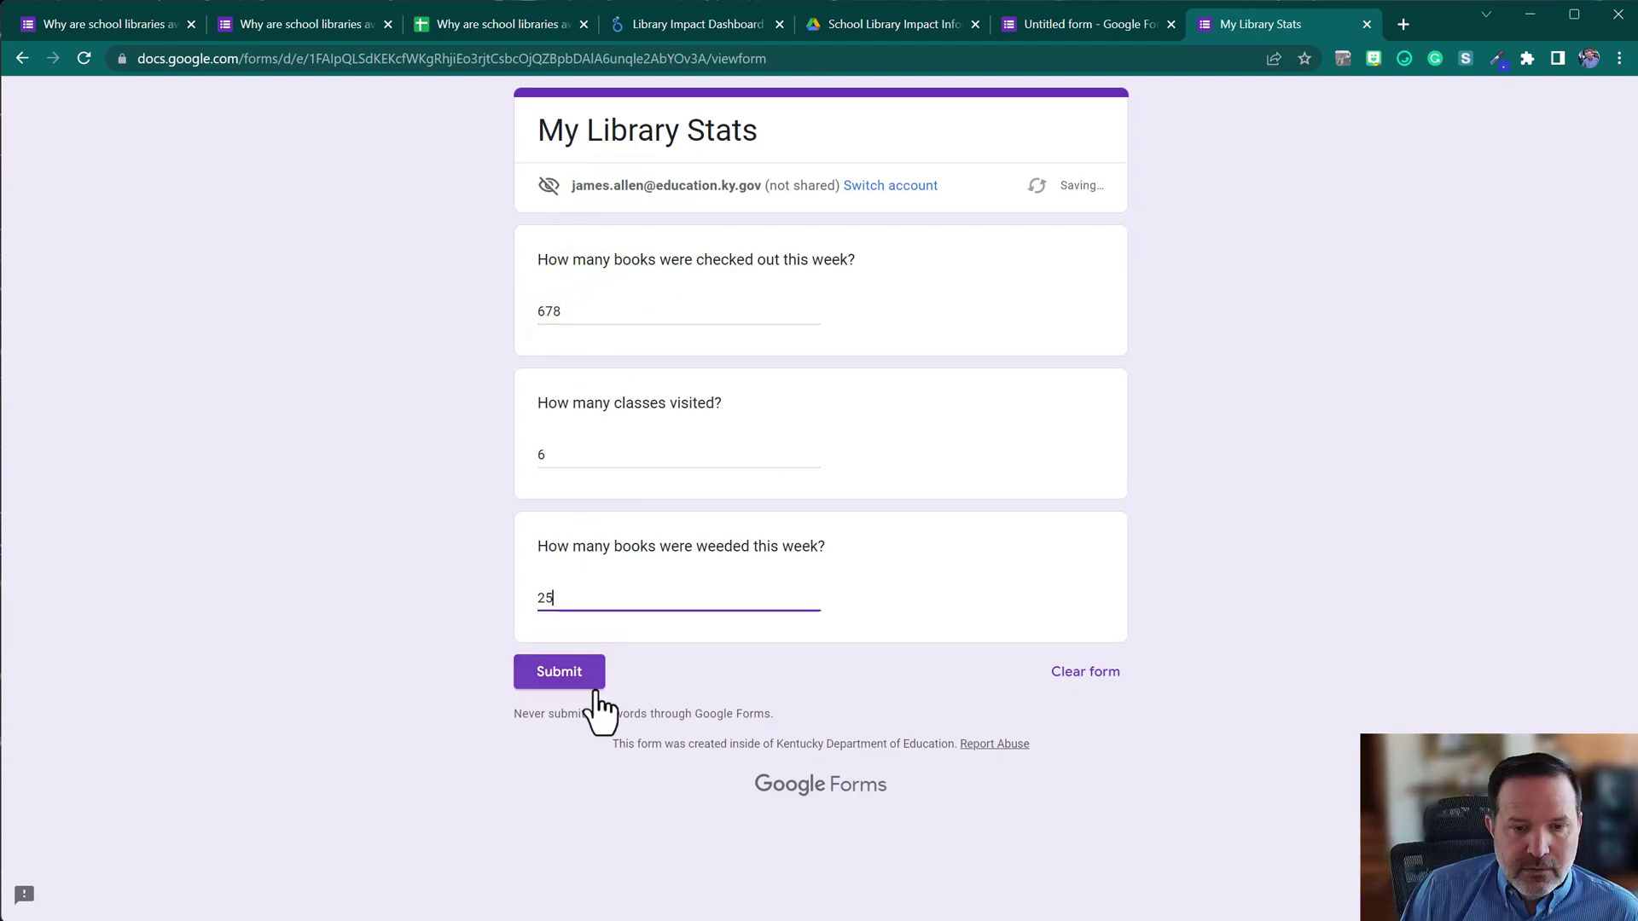
{"action": "left_click", "coordinate": [584, 680]}
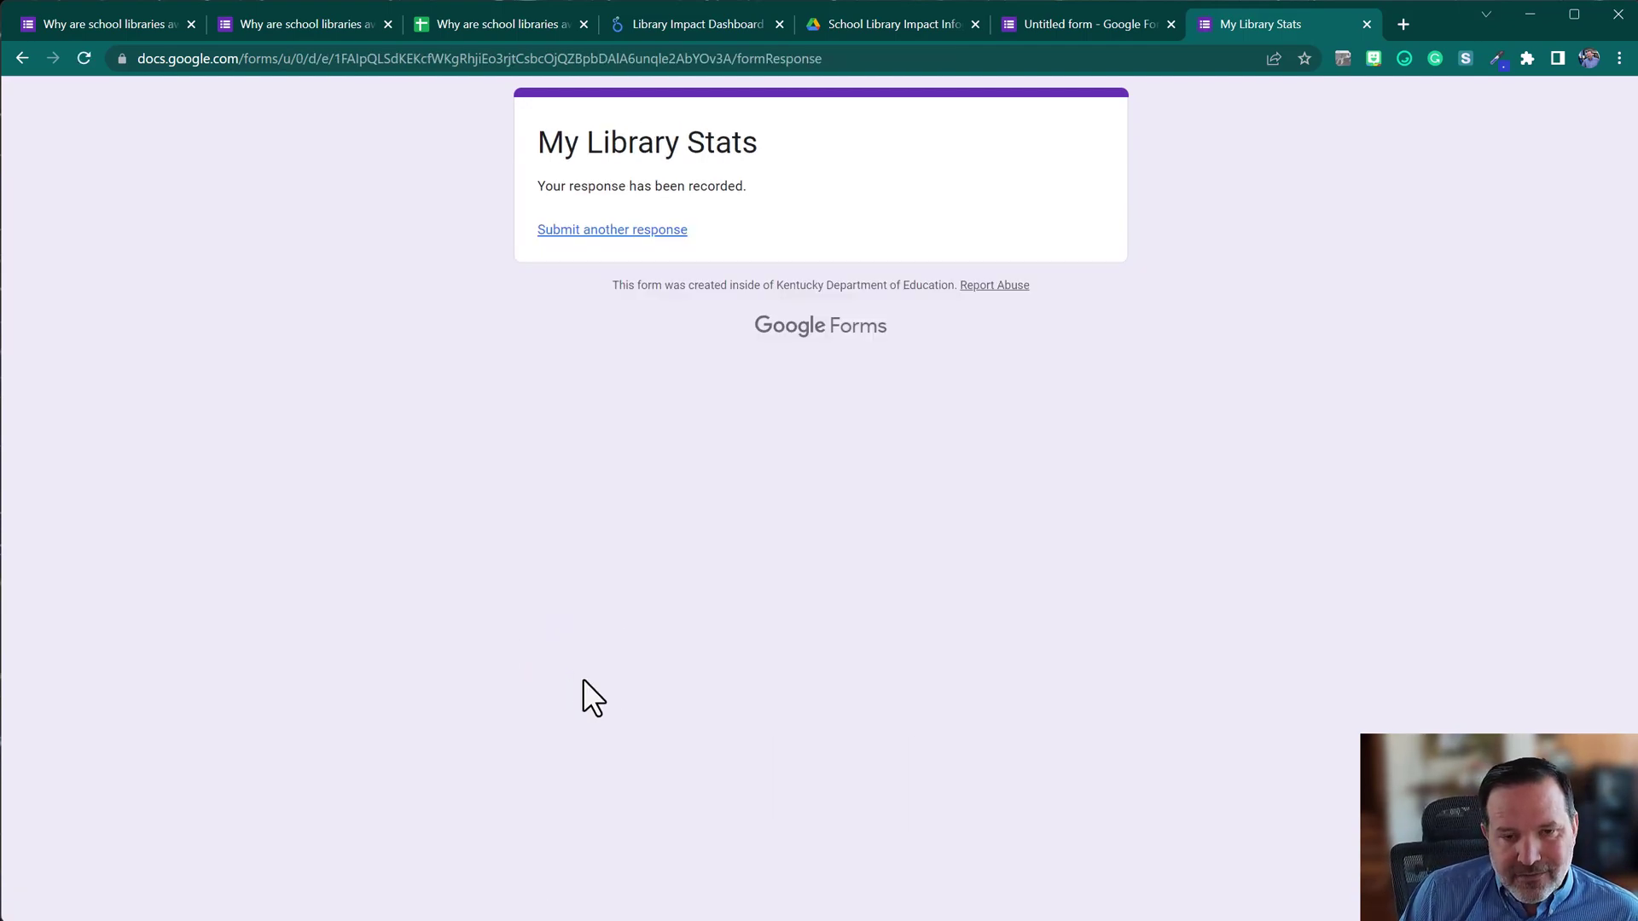
Return to the form editor, name the form file "My Library Stats" and view its responses.
{"action": "left_click", "coordinate": [1031, 29]}
{"action": "left_click", "coordinate": [130, 109]}
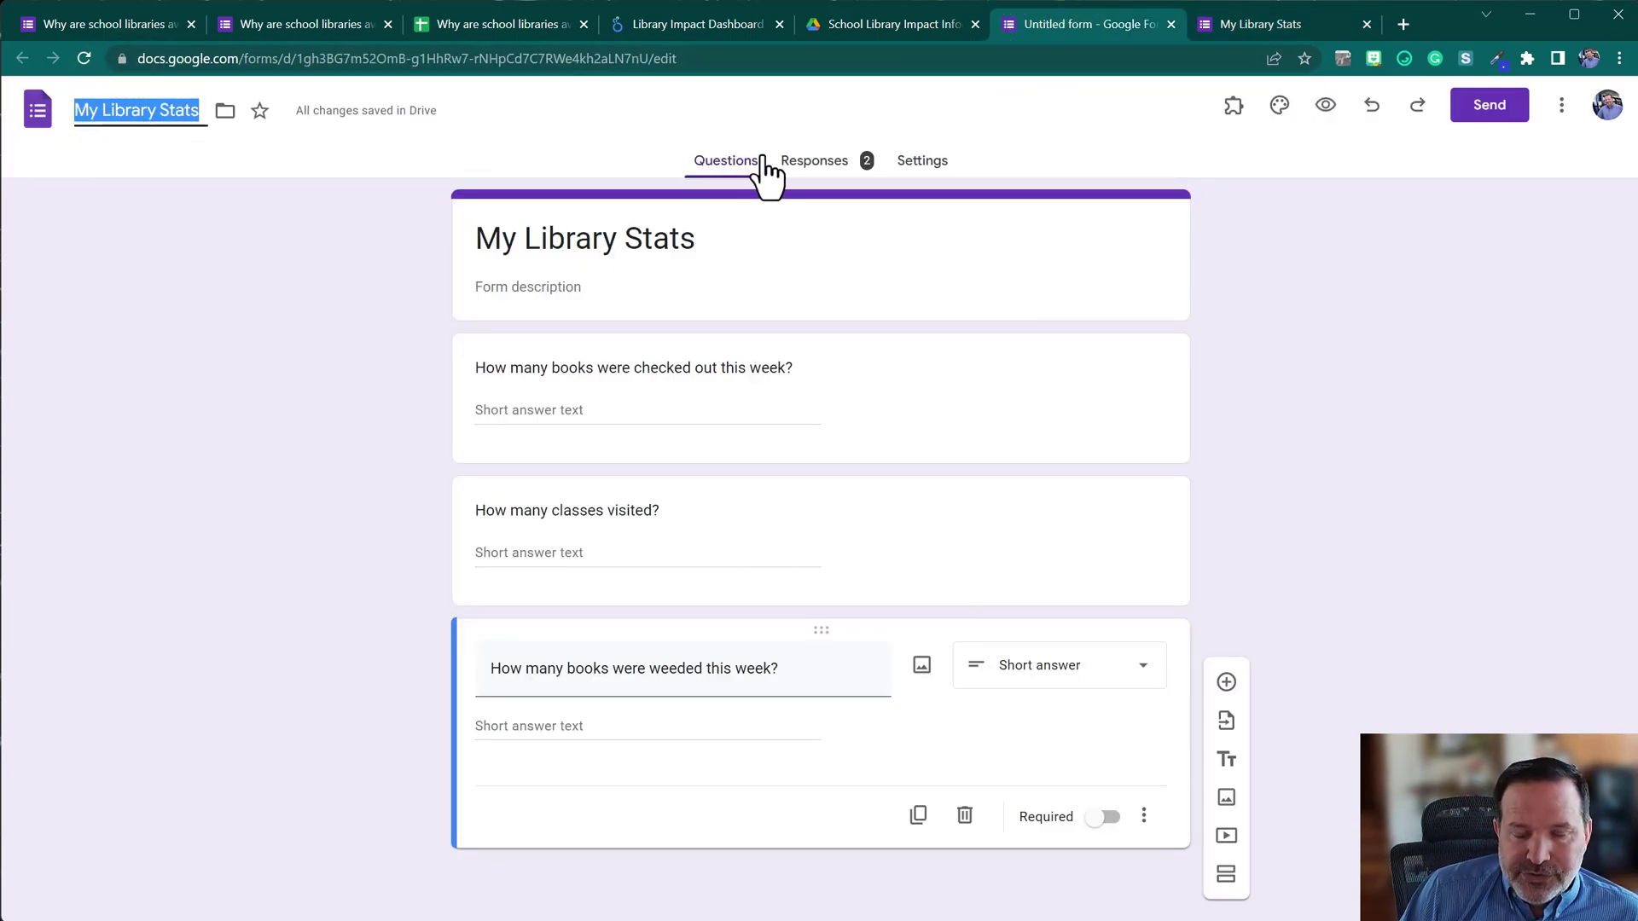
{"action": "left_click", "coordinate": [832, 162]}
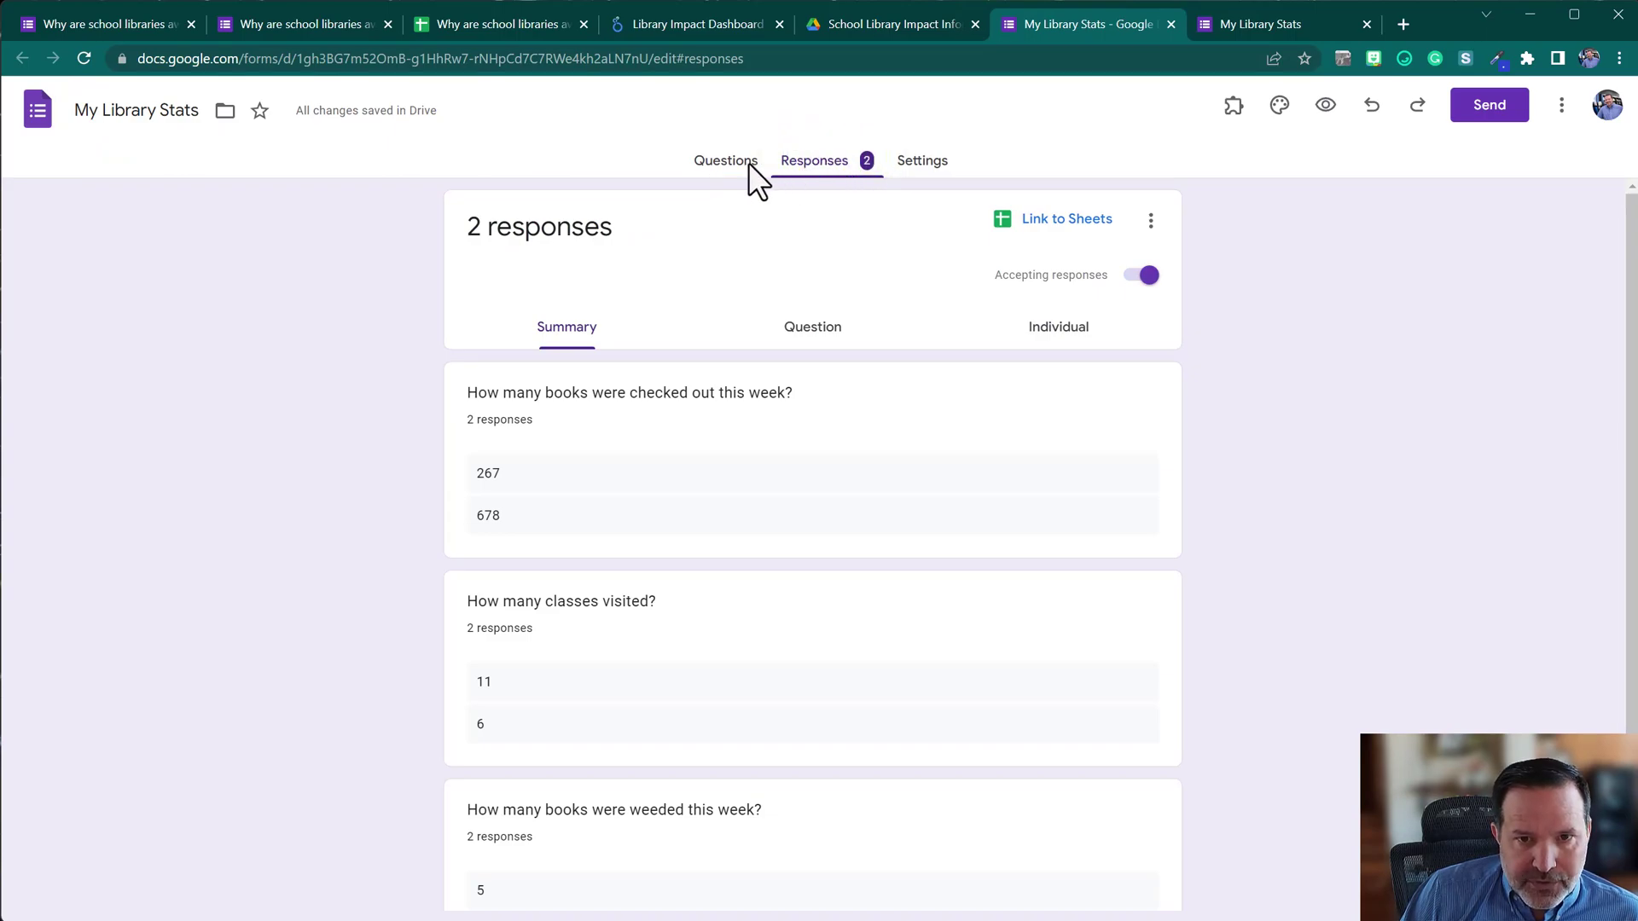
{"action": "left_click", "coordinate": [739, 164]}
{"action": "left_click", "coordinate": [808, 165]}
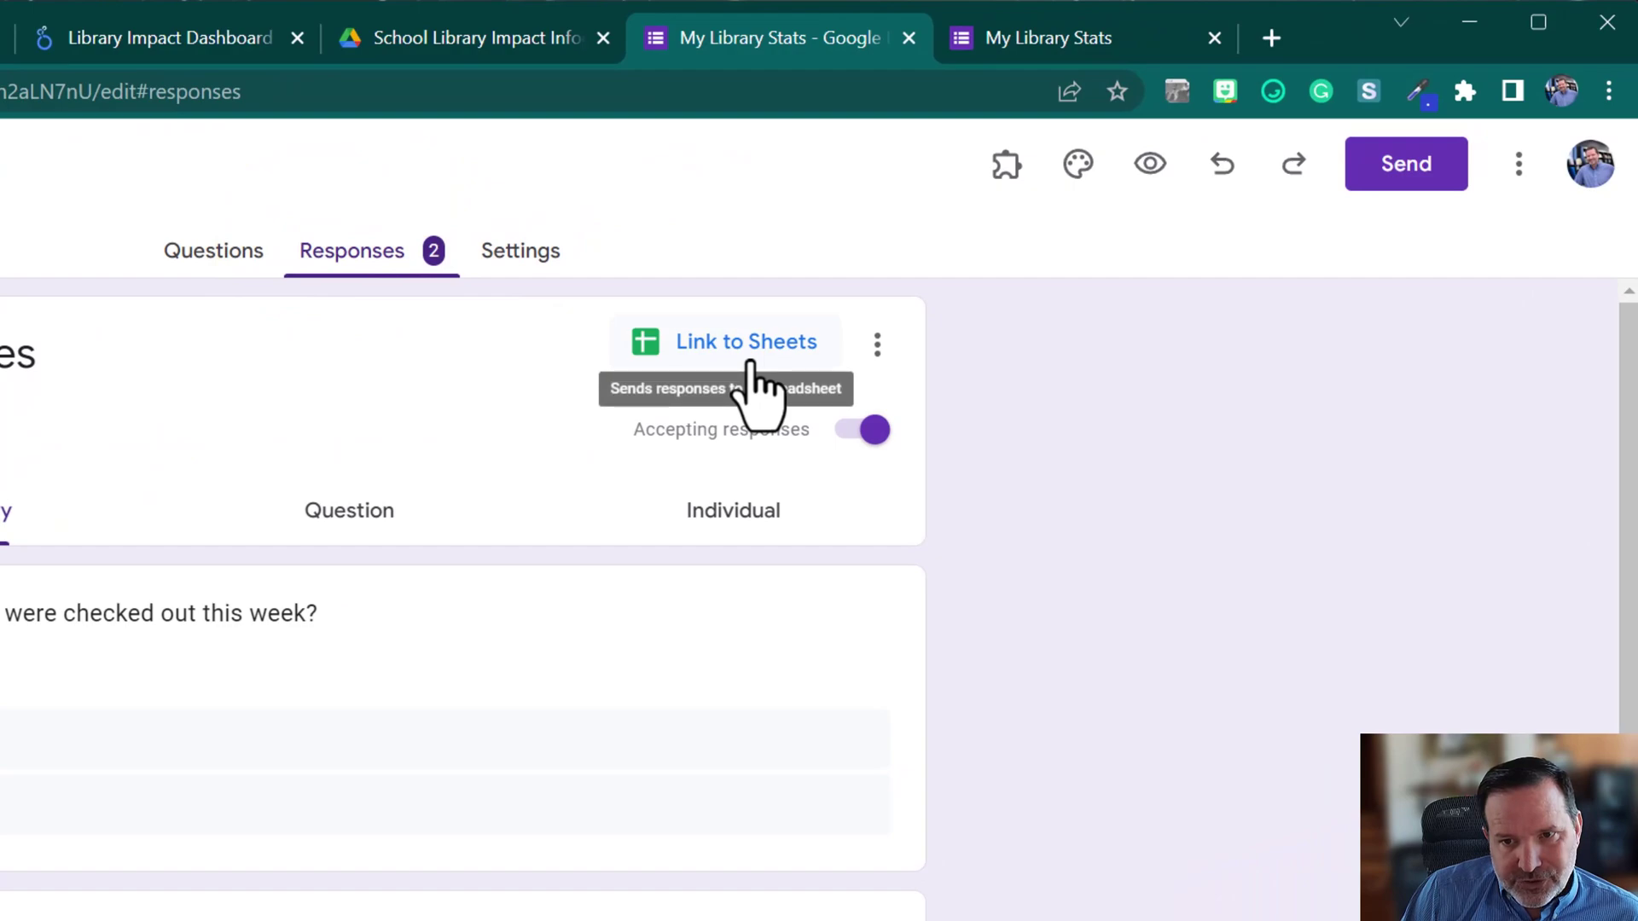
Link the responses to a new spreadsheet, "My Library Stats (Responses)", and check the question headers in its first row.
{"action": "left_click", "coordinate": [734, 345]}
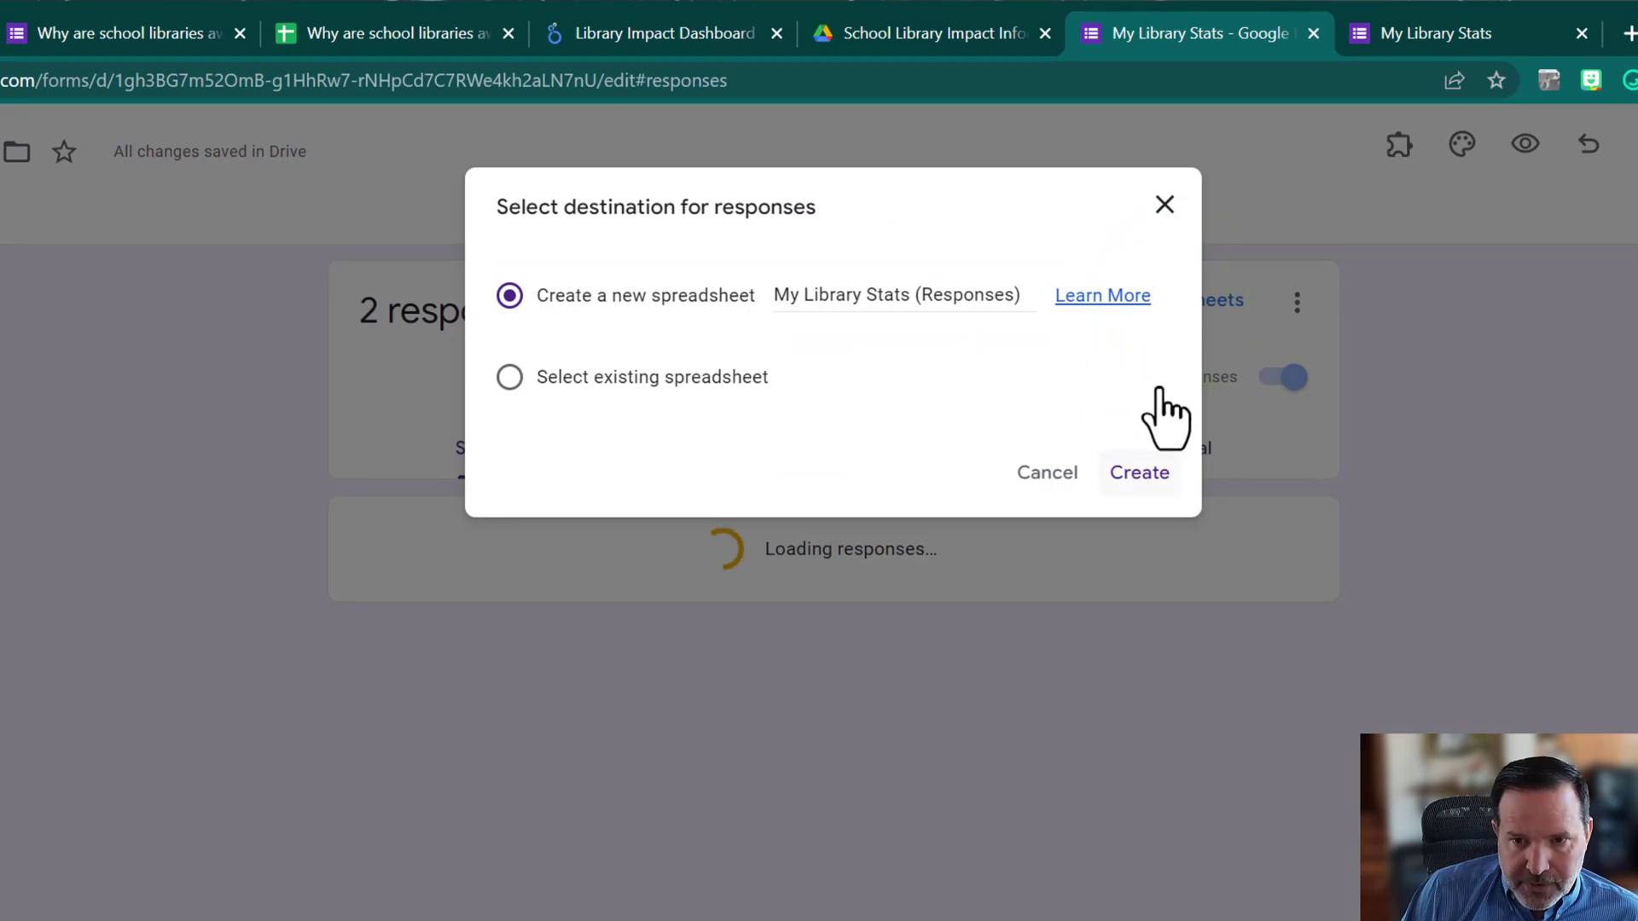
{"action": "left_click", "coordinate": [1147, 475]}
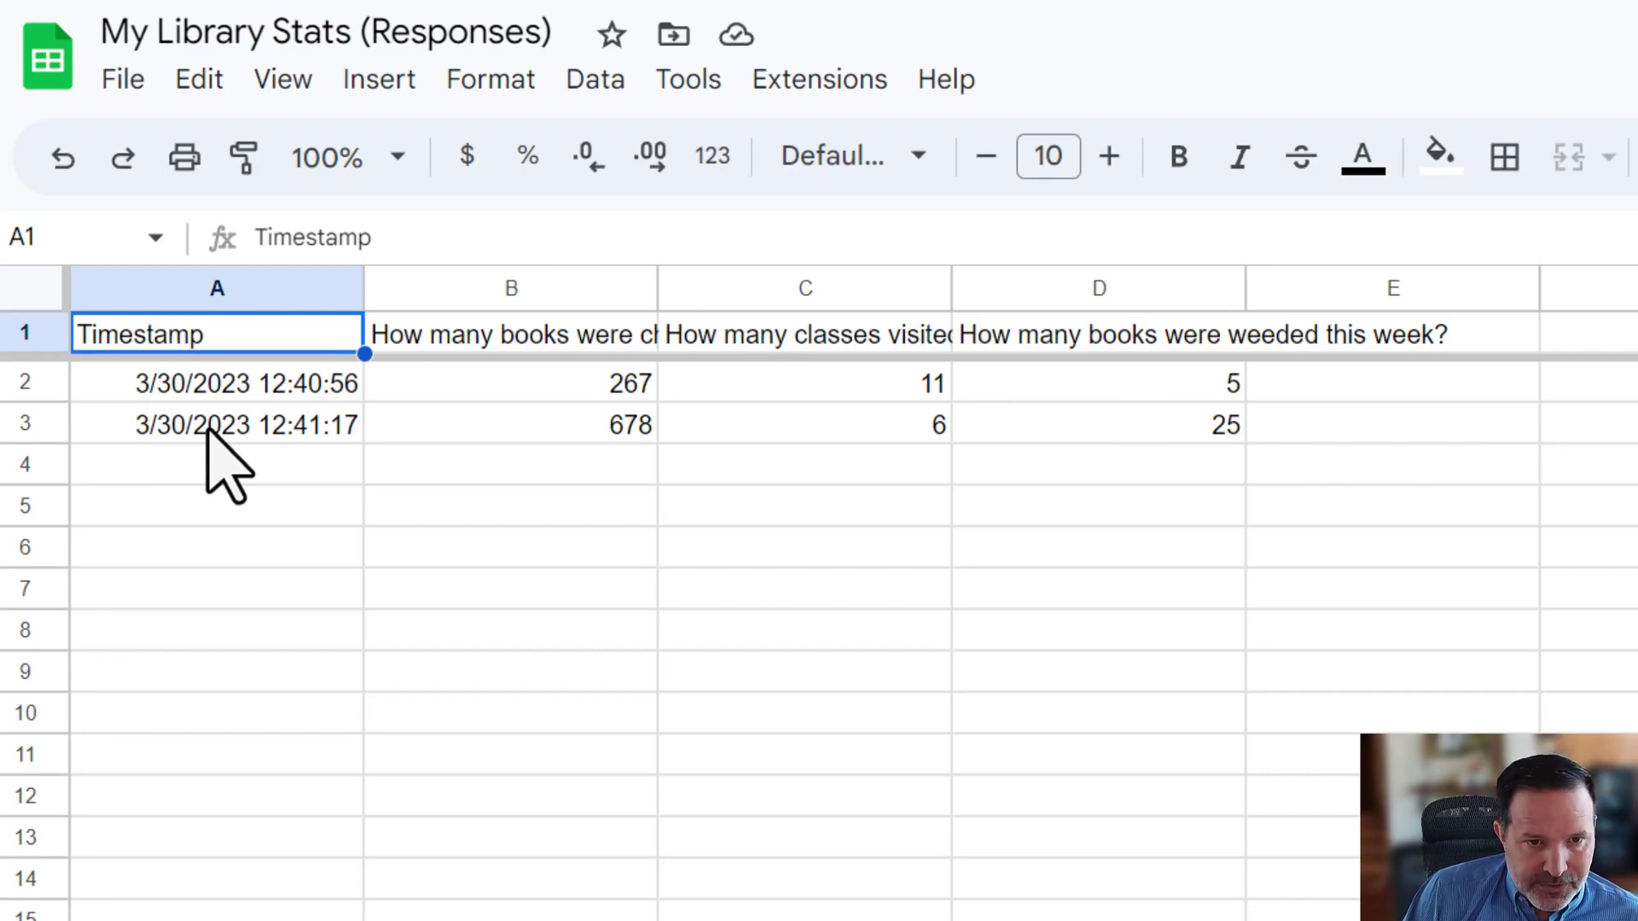
{"action": "left_click", "coordinate": [488, 337]}
{"action": "left_click", "coordinate": [819, 332]}
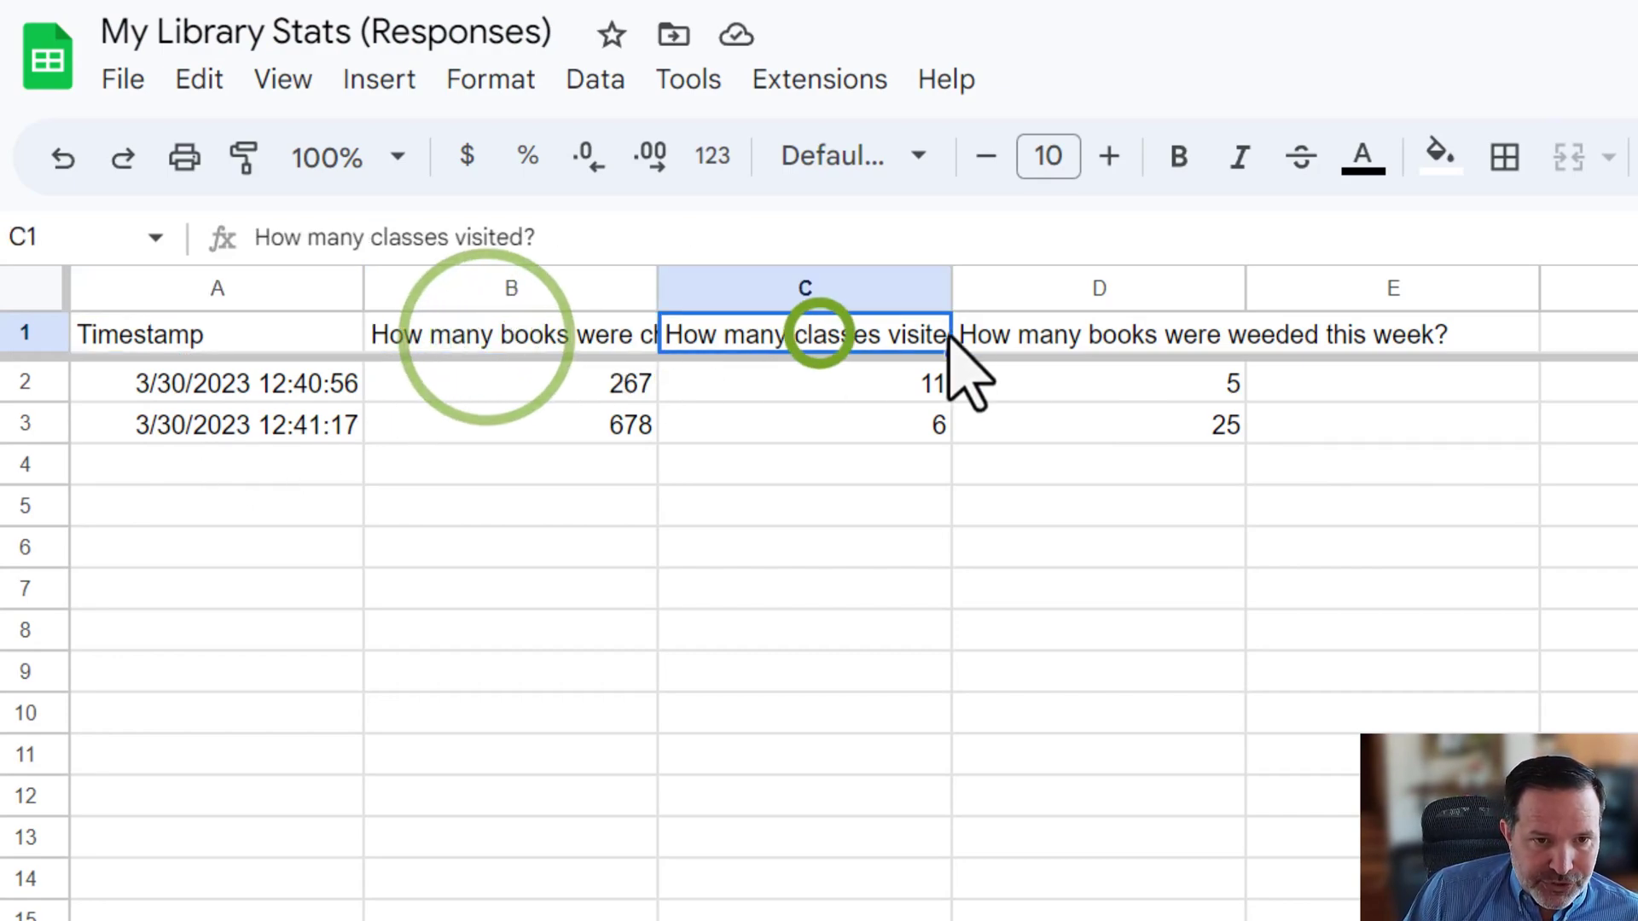
{"action": "left_click", "coordinate": [1071, 331]}
{"action": "left_click", "coordinate": [1088, 499]}
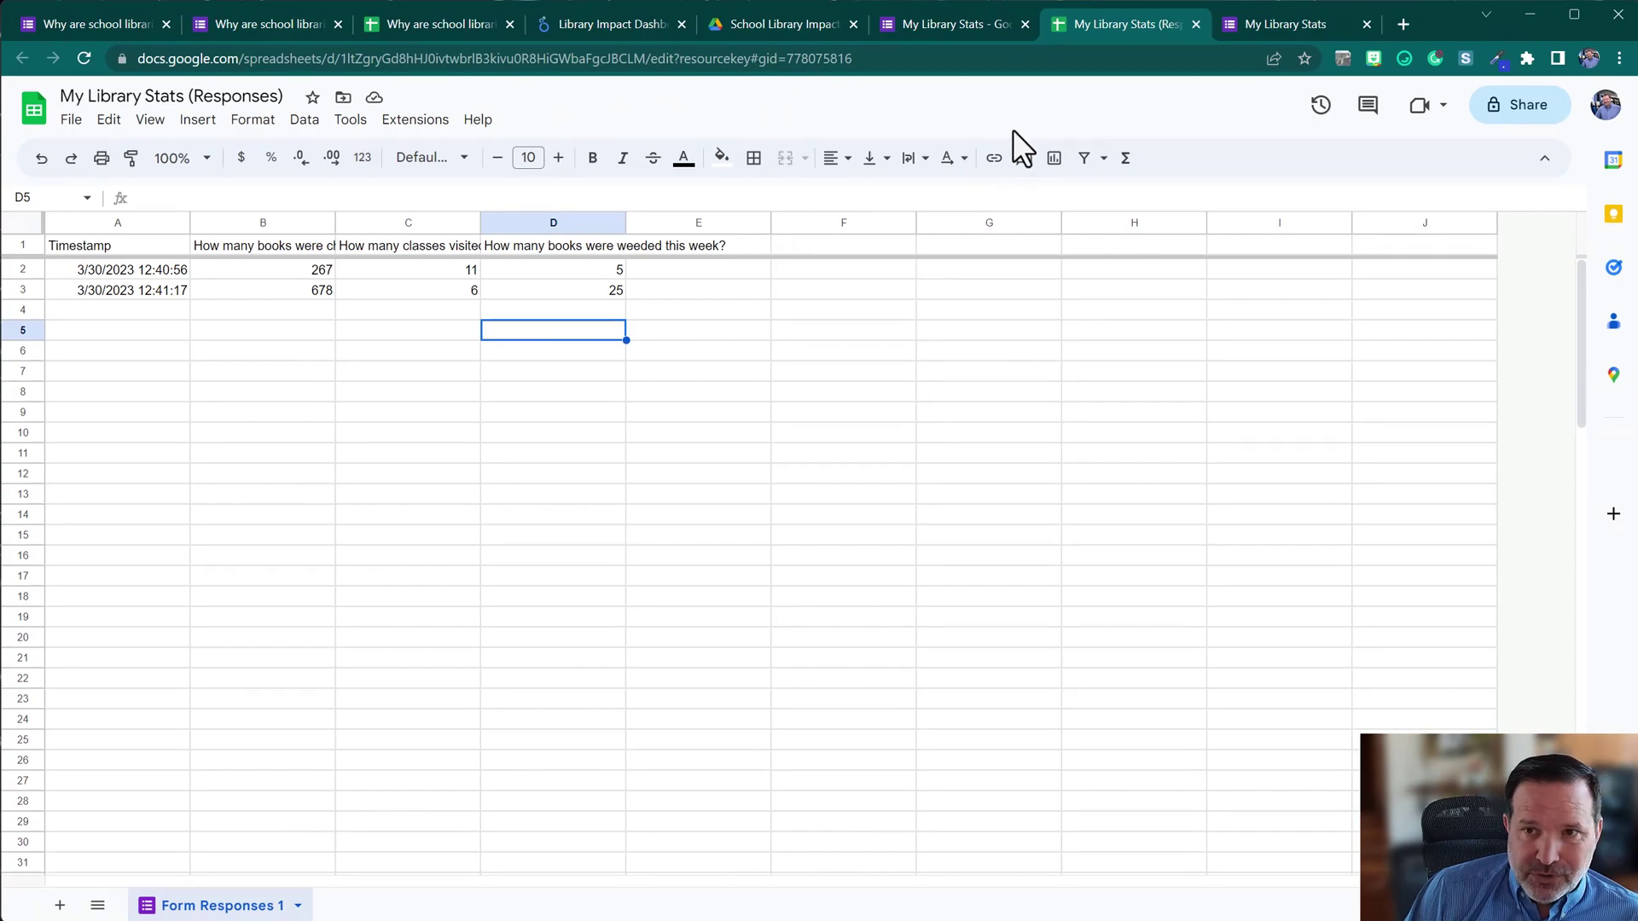
Open lookerstudio.google.com in place of the submitted form page and start a blank report in Looker Studio.
{"action": "left_click", "coordinate": [1277, 34]}
{"action": "left_click", "coordinate": [1100, 59]}
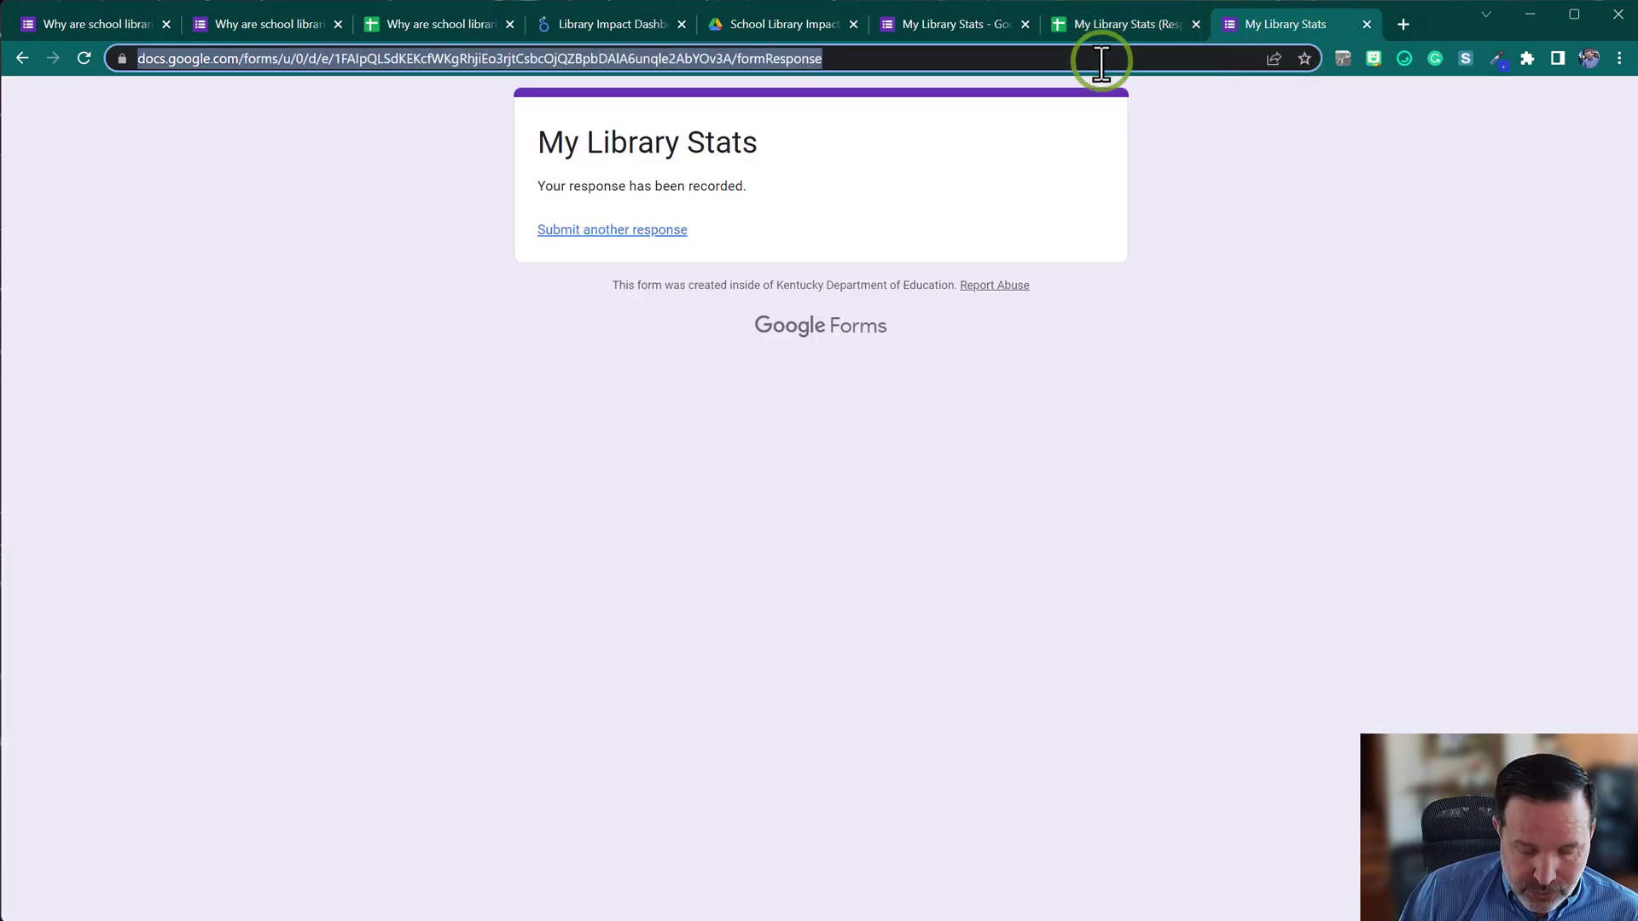
{"action": "type", "text": "look"}
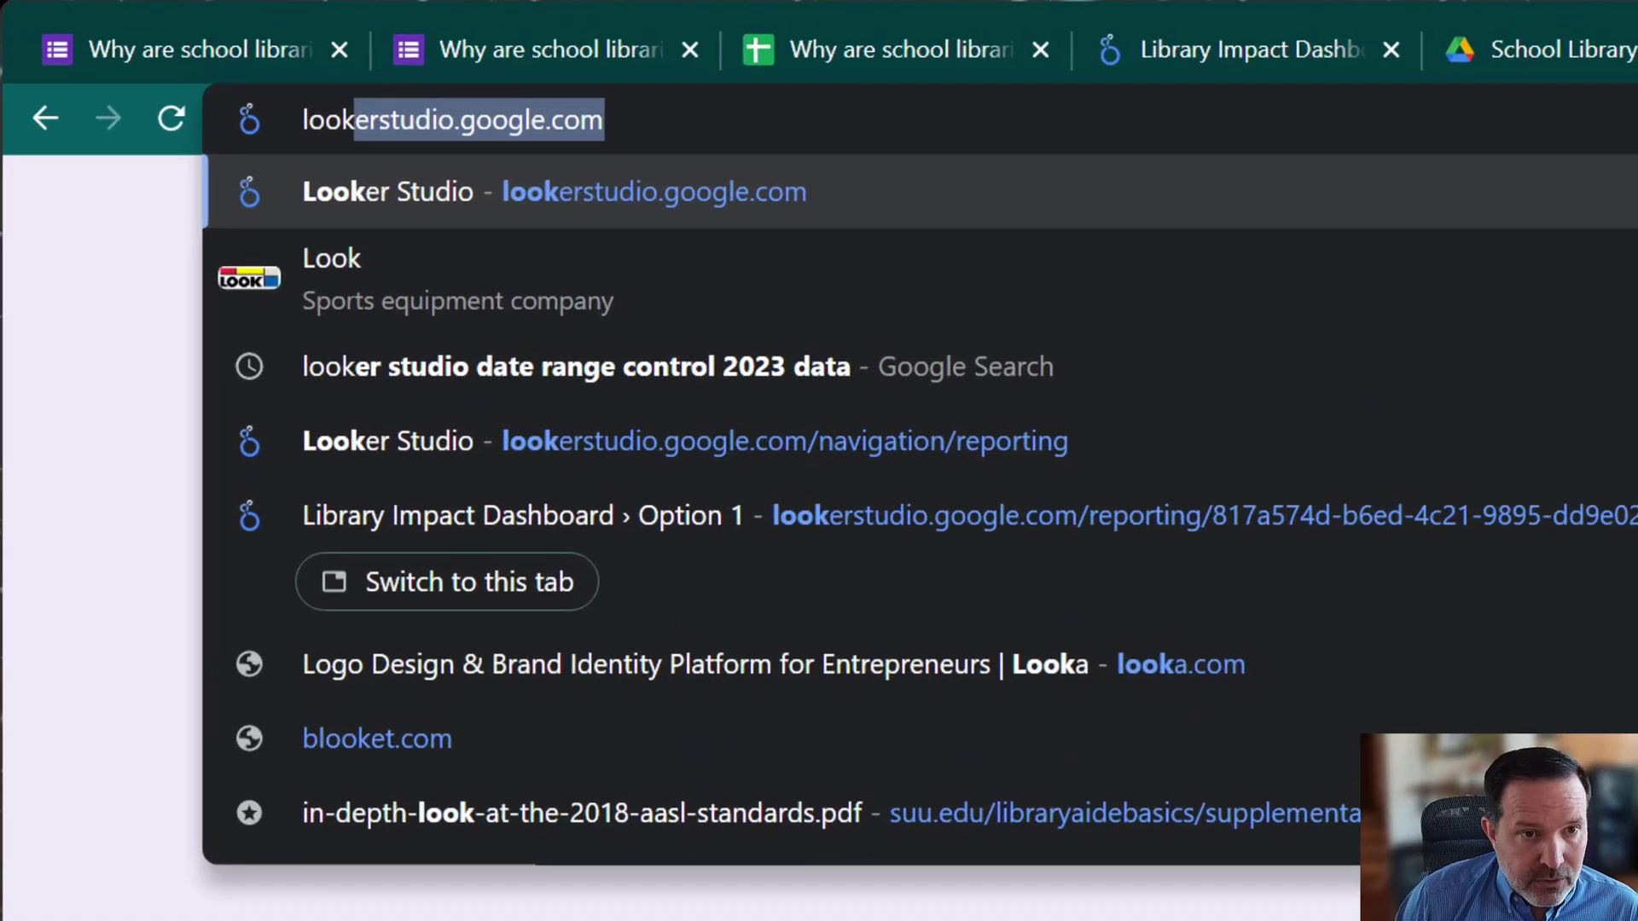
{"action": "key", "text": "Return"}
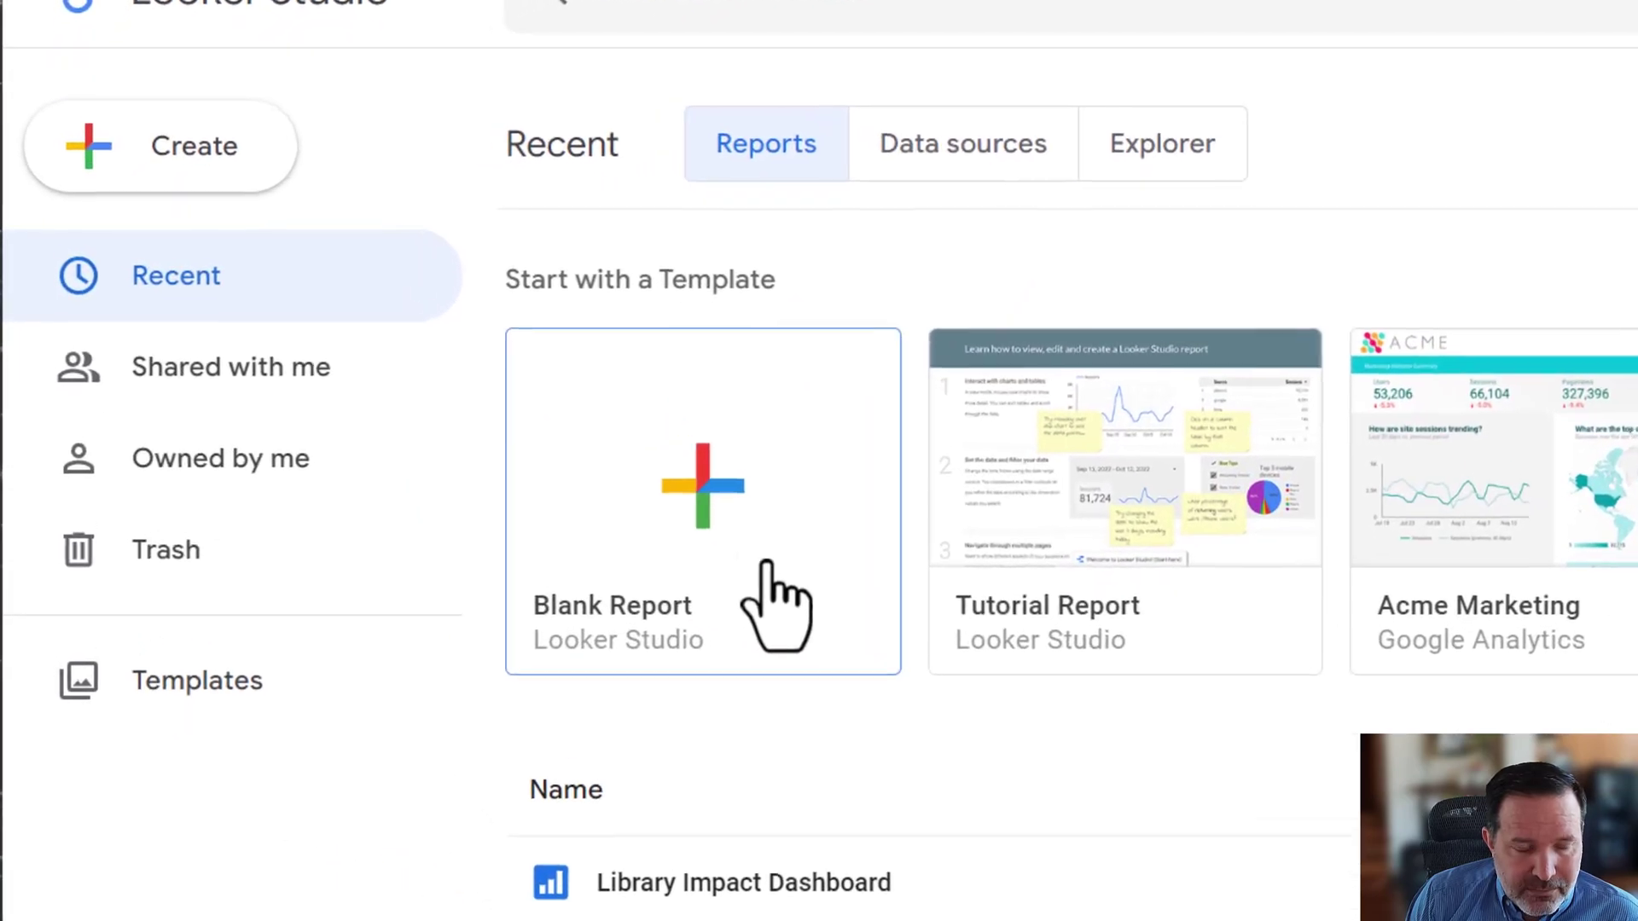
{"action": "left_click", "coordinate": [758, 511]}
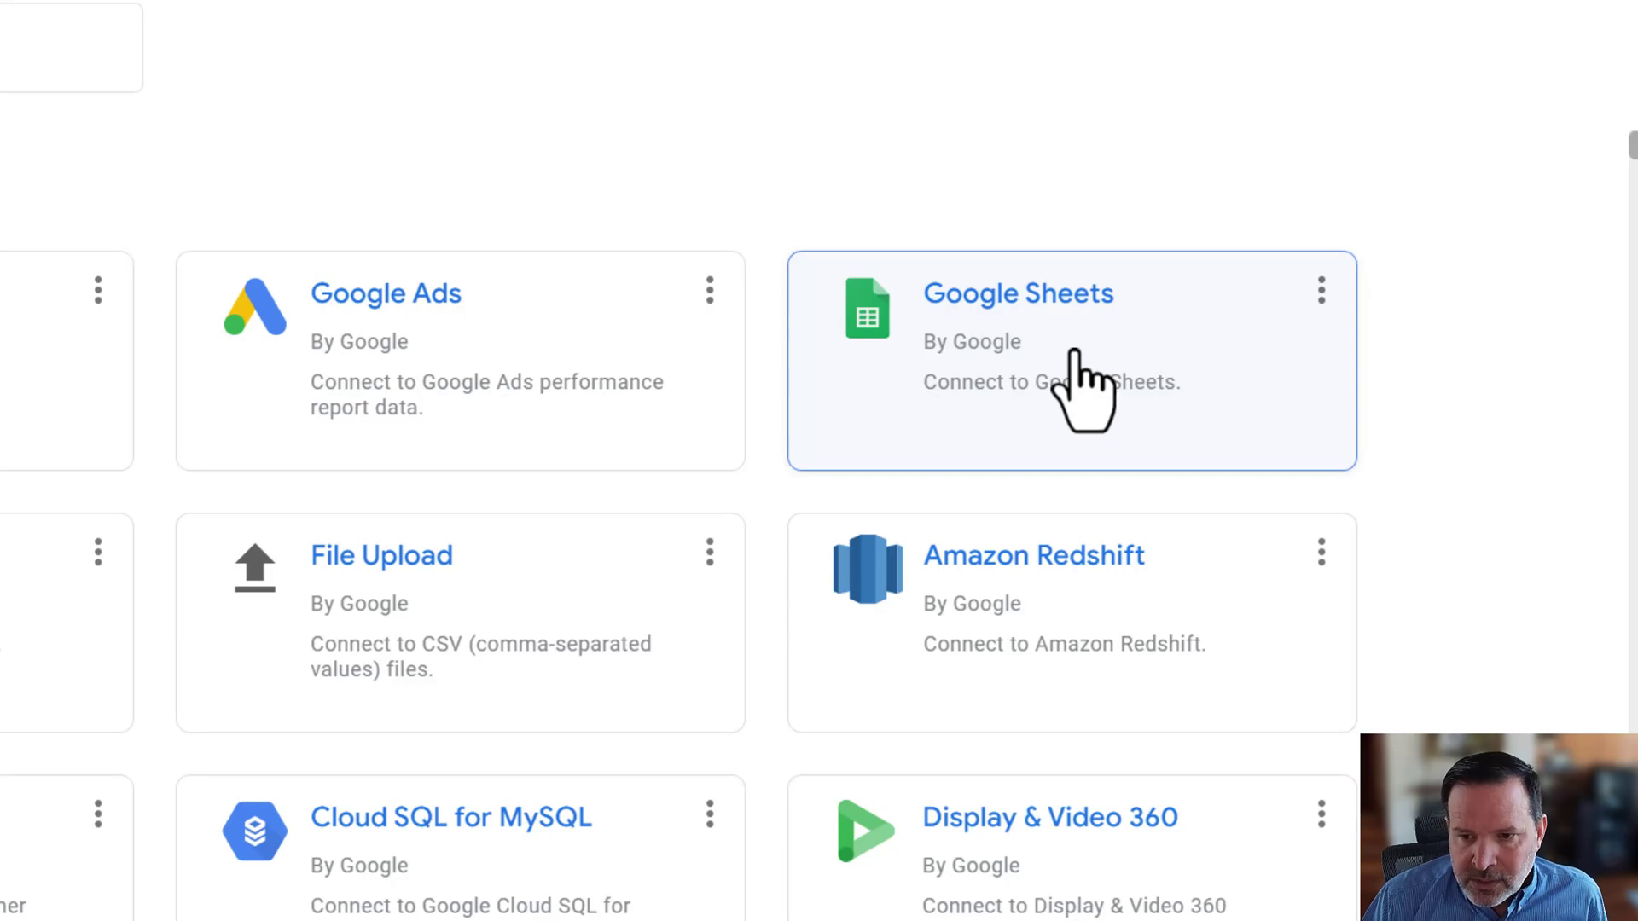
Connect Google Sheets as the data source, adding the "Form Responses 1" worksheet of the newest "My Library Stats (Responses)" spreadsheet to the report.
{"action": "left_click", "coordinate": [1083, 376]}
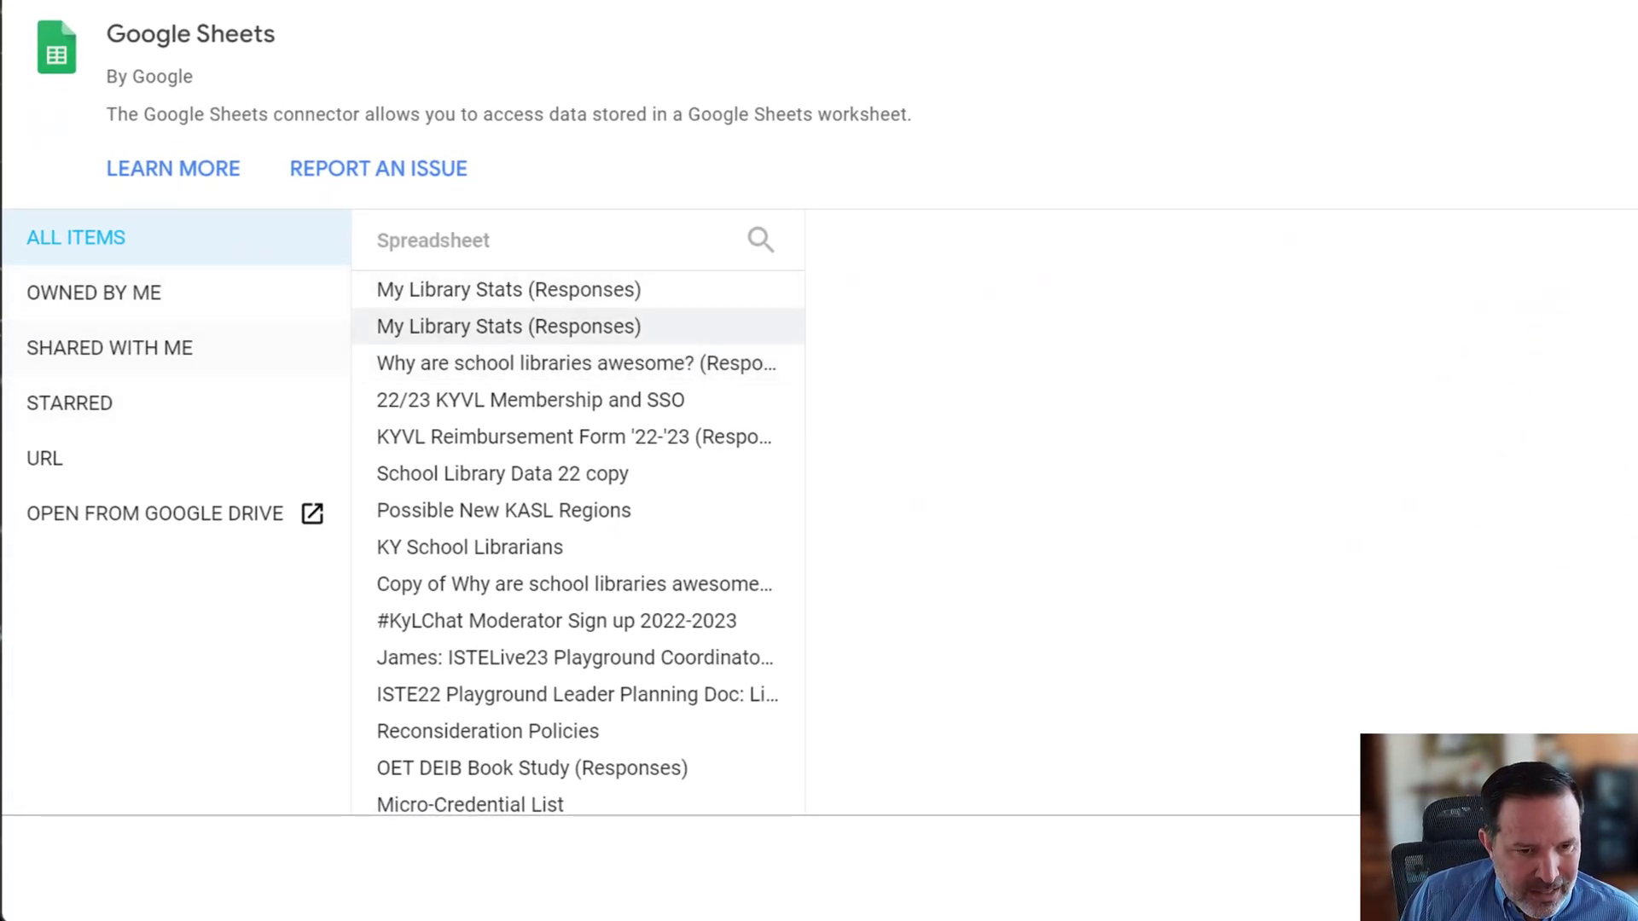
{"action": "left_click", "coordinate": [470, 295]}
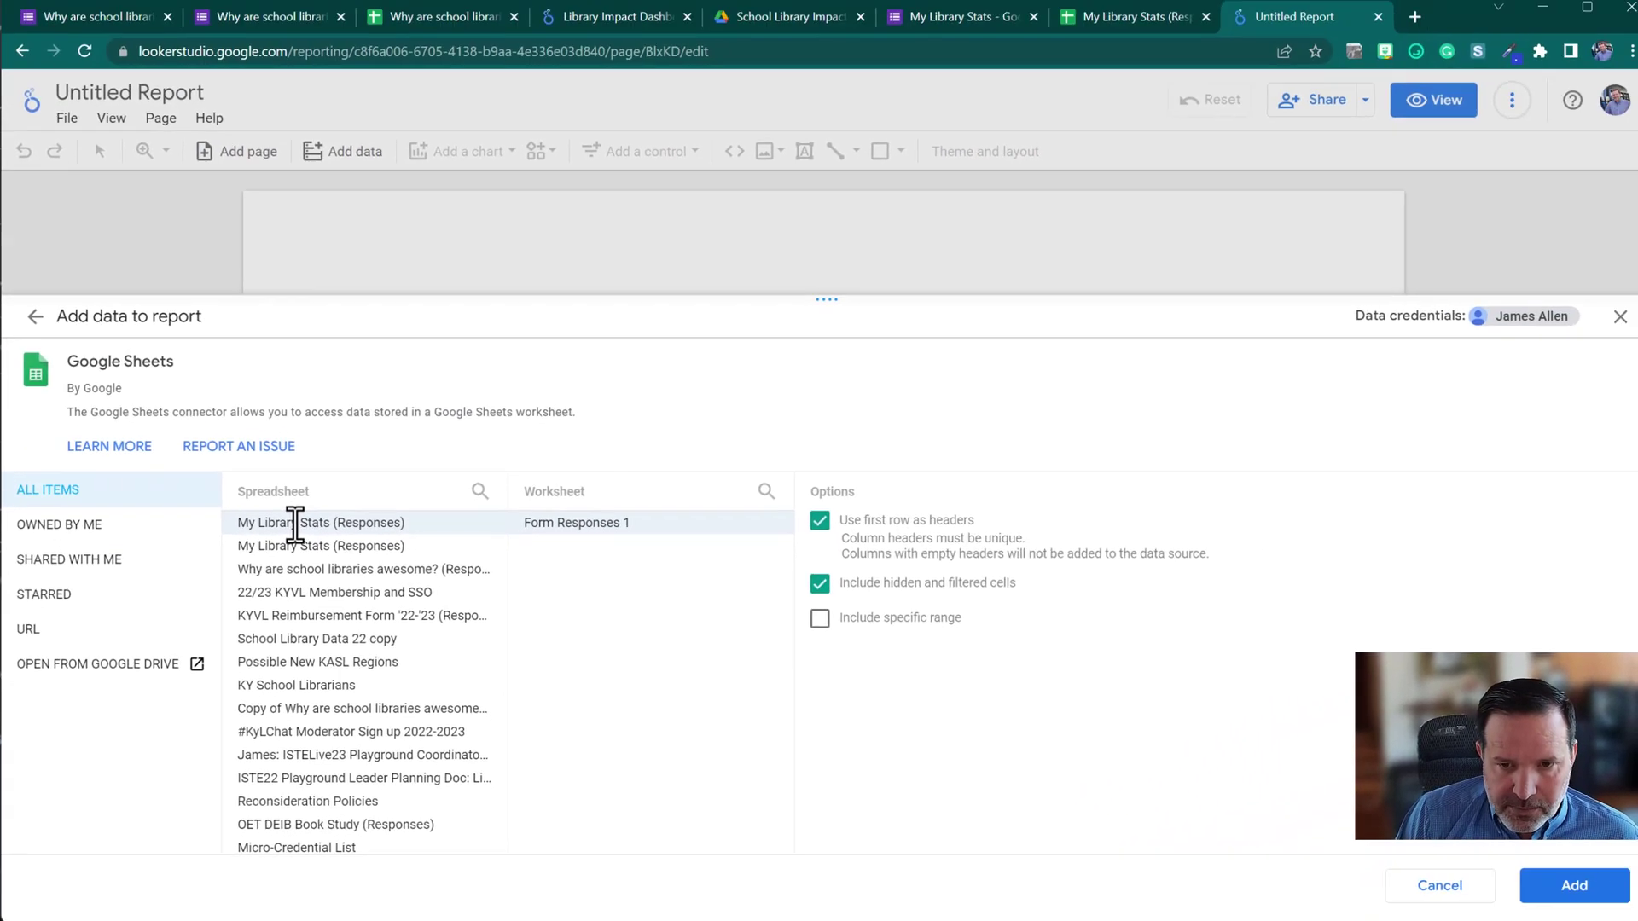
{"action": "left_click", "coordinate": [1560, 889]}
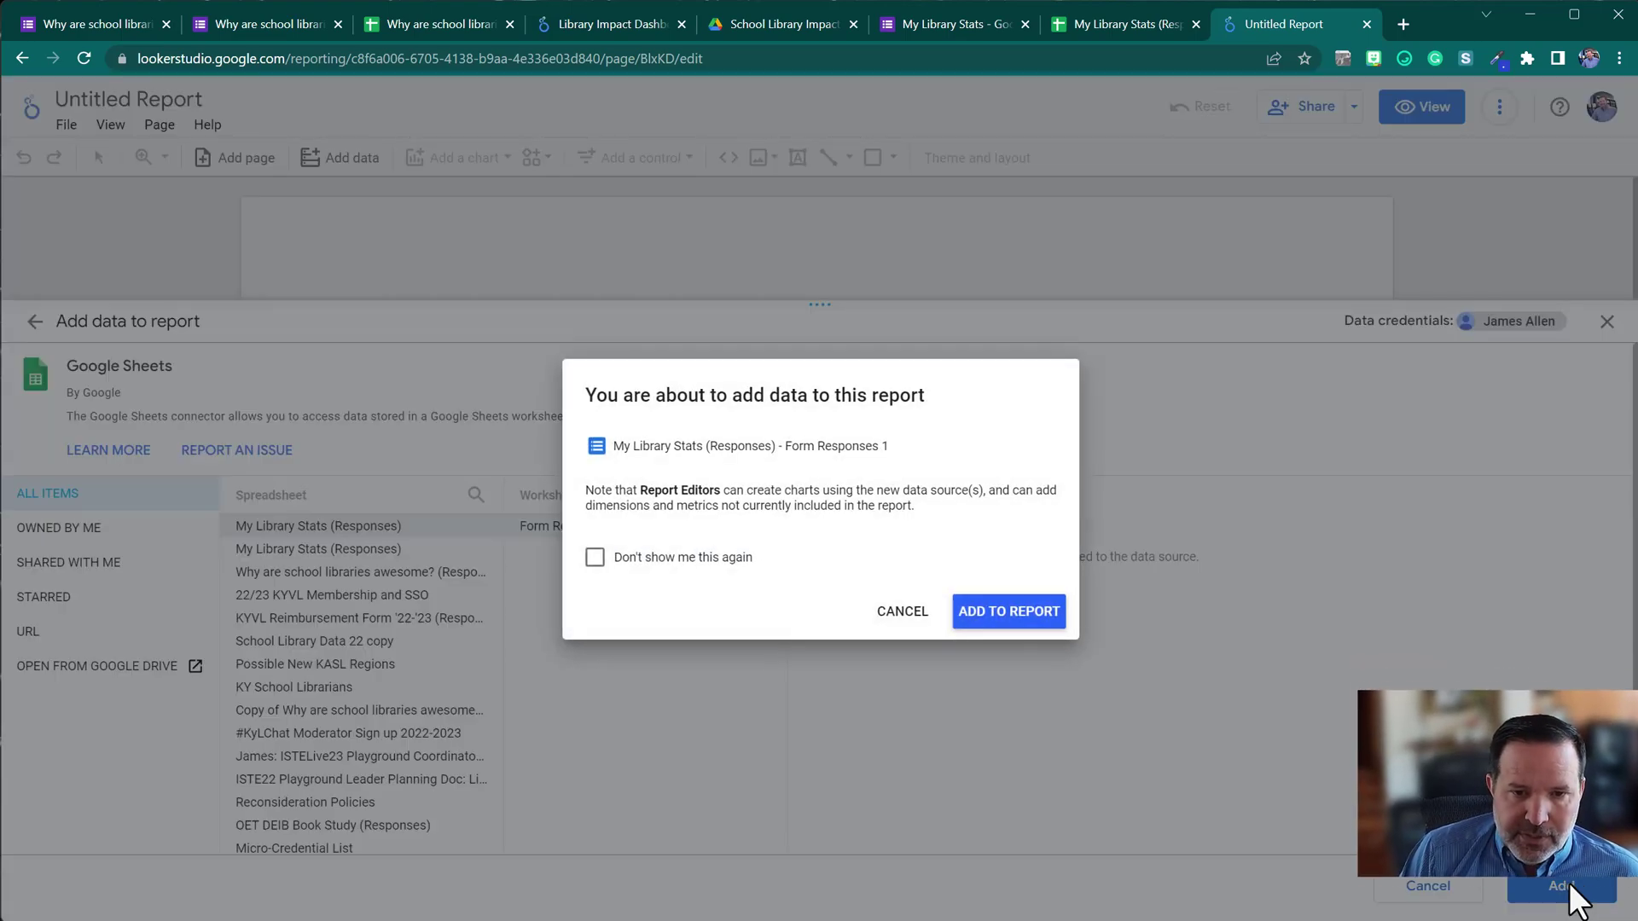
{"action": "left_click", "coordinate": [1018, 619]}
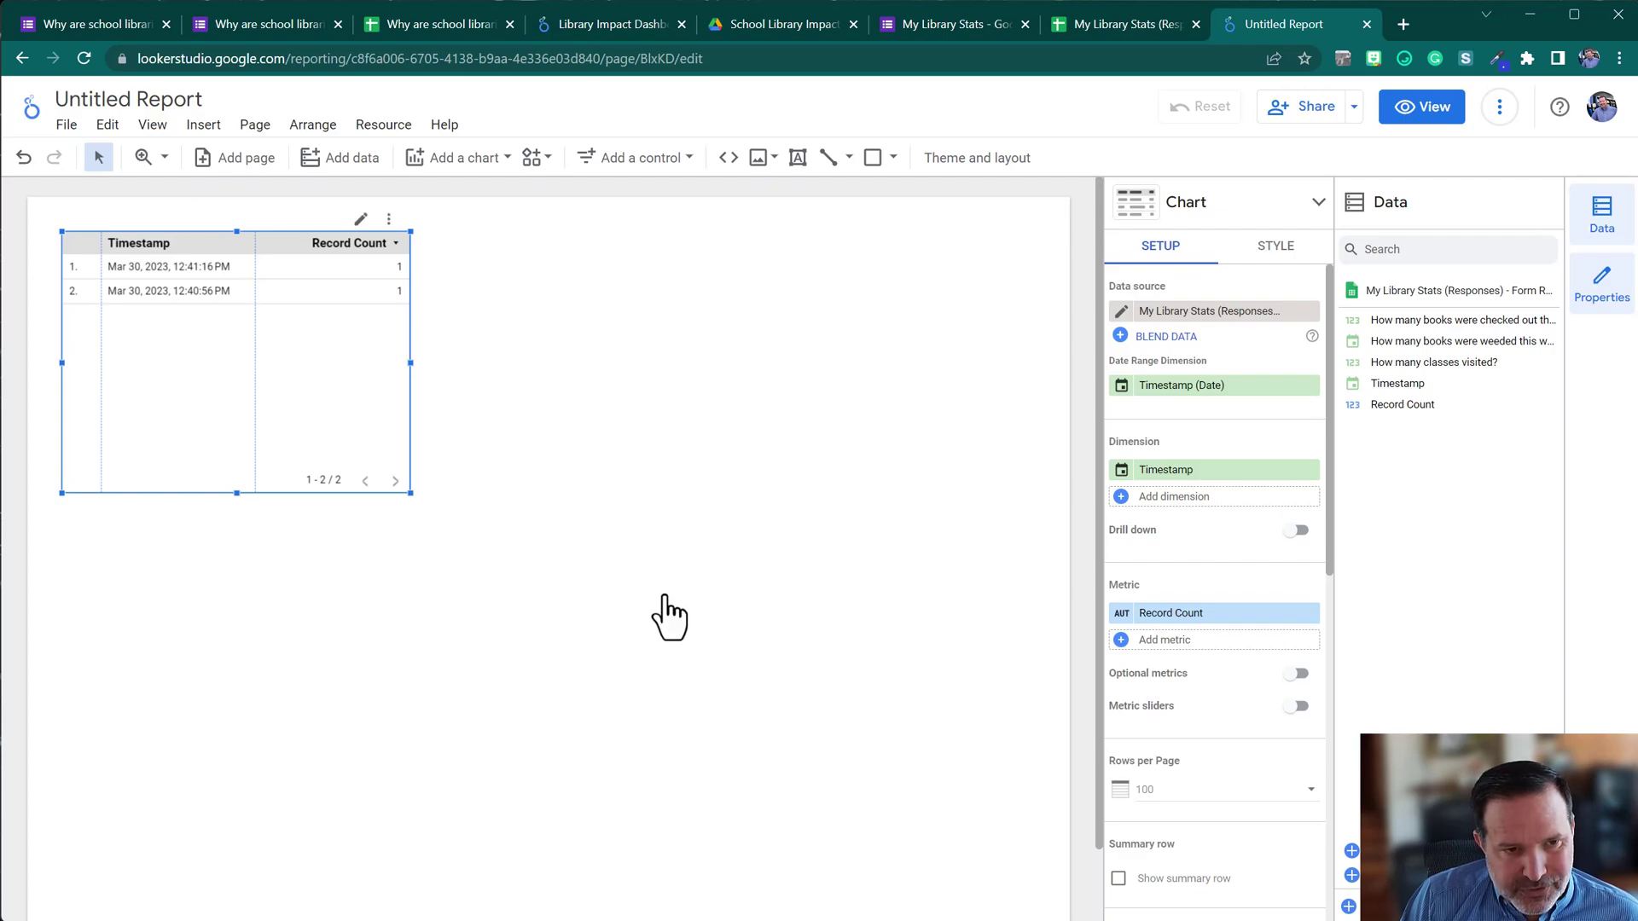
Delete the automatically added Timestamp table from the page, and return to the untitled report after consulting the Library Impact Dashboard example.
{"action": "left_click_drag", "start_coordinate": [329, 355], "coordinate": [423, 427]}
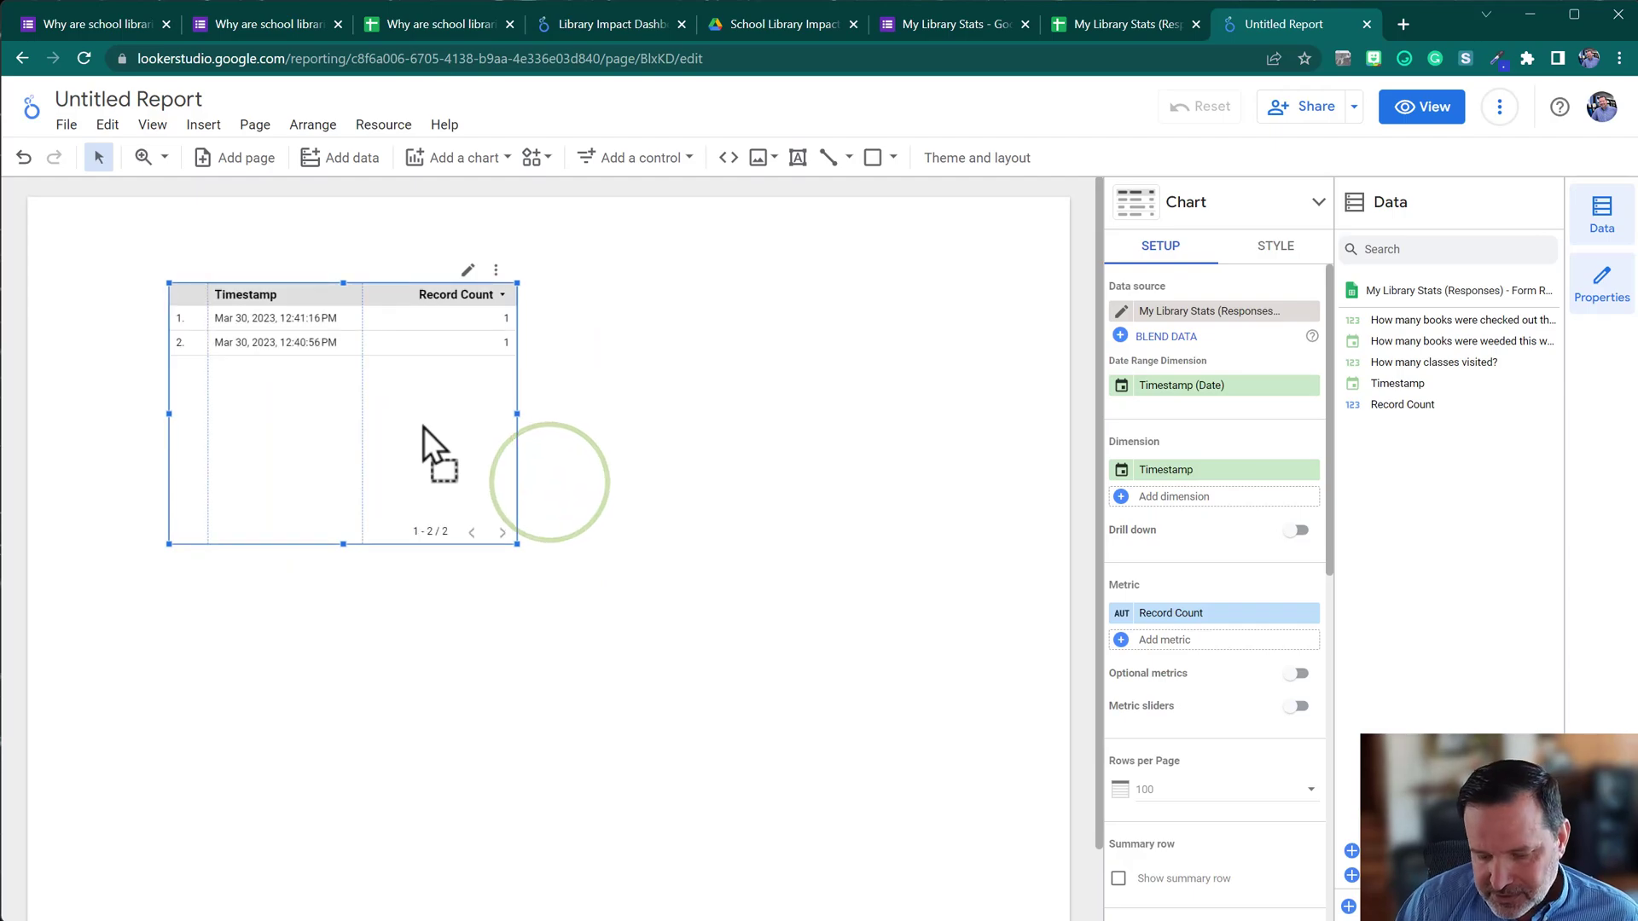
{"action": "key", "text": "Delete"}
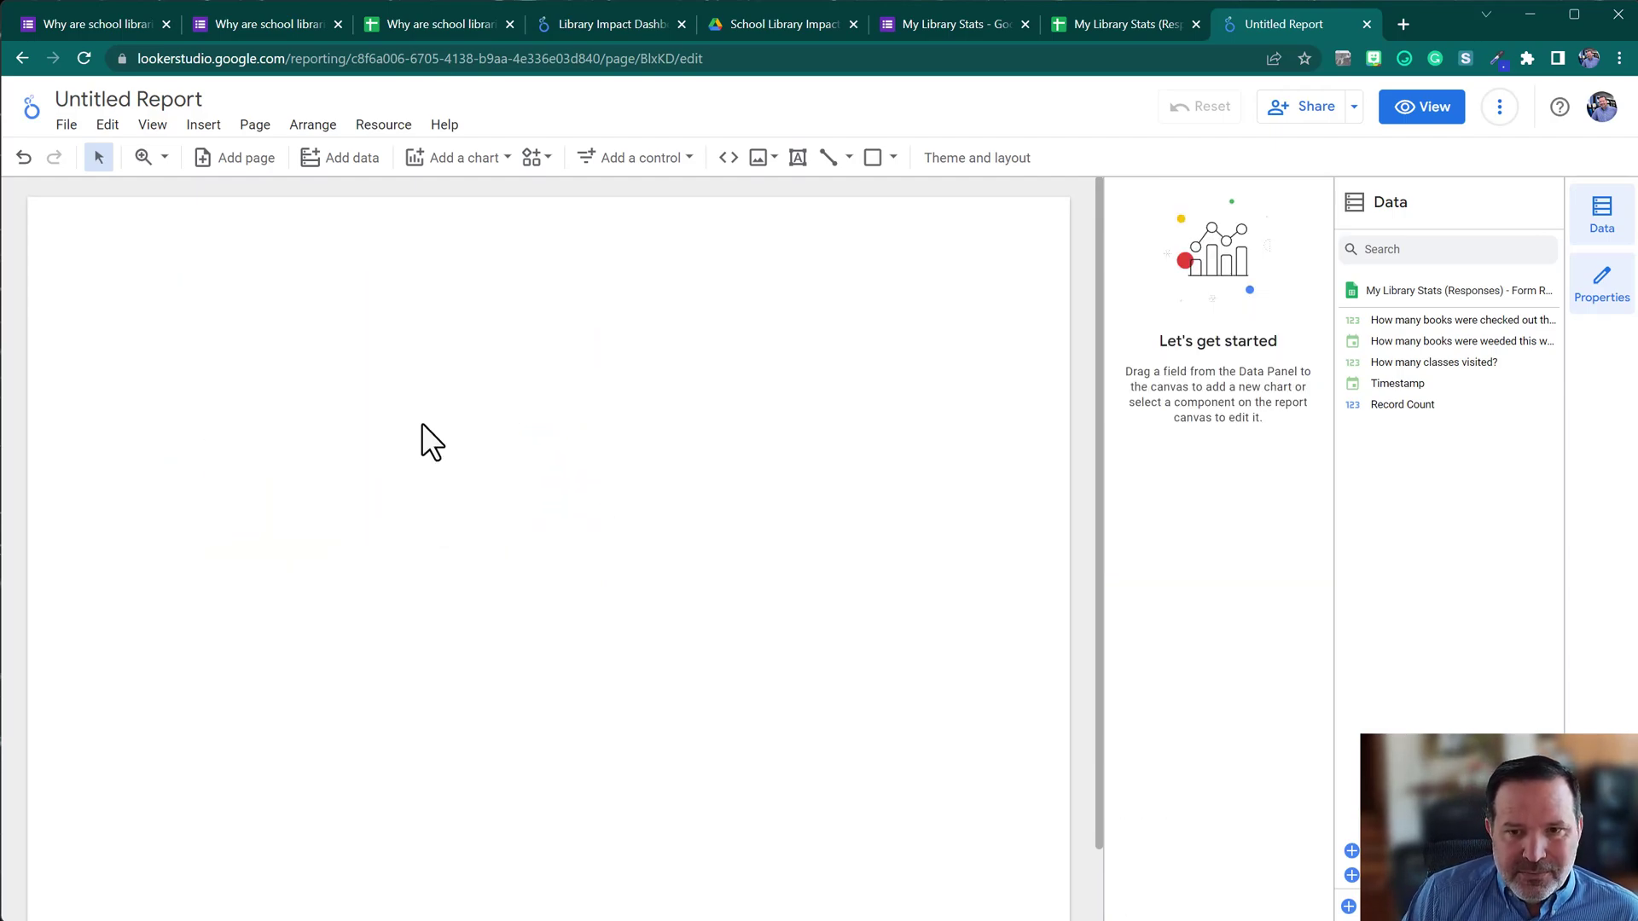
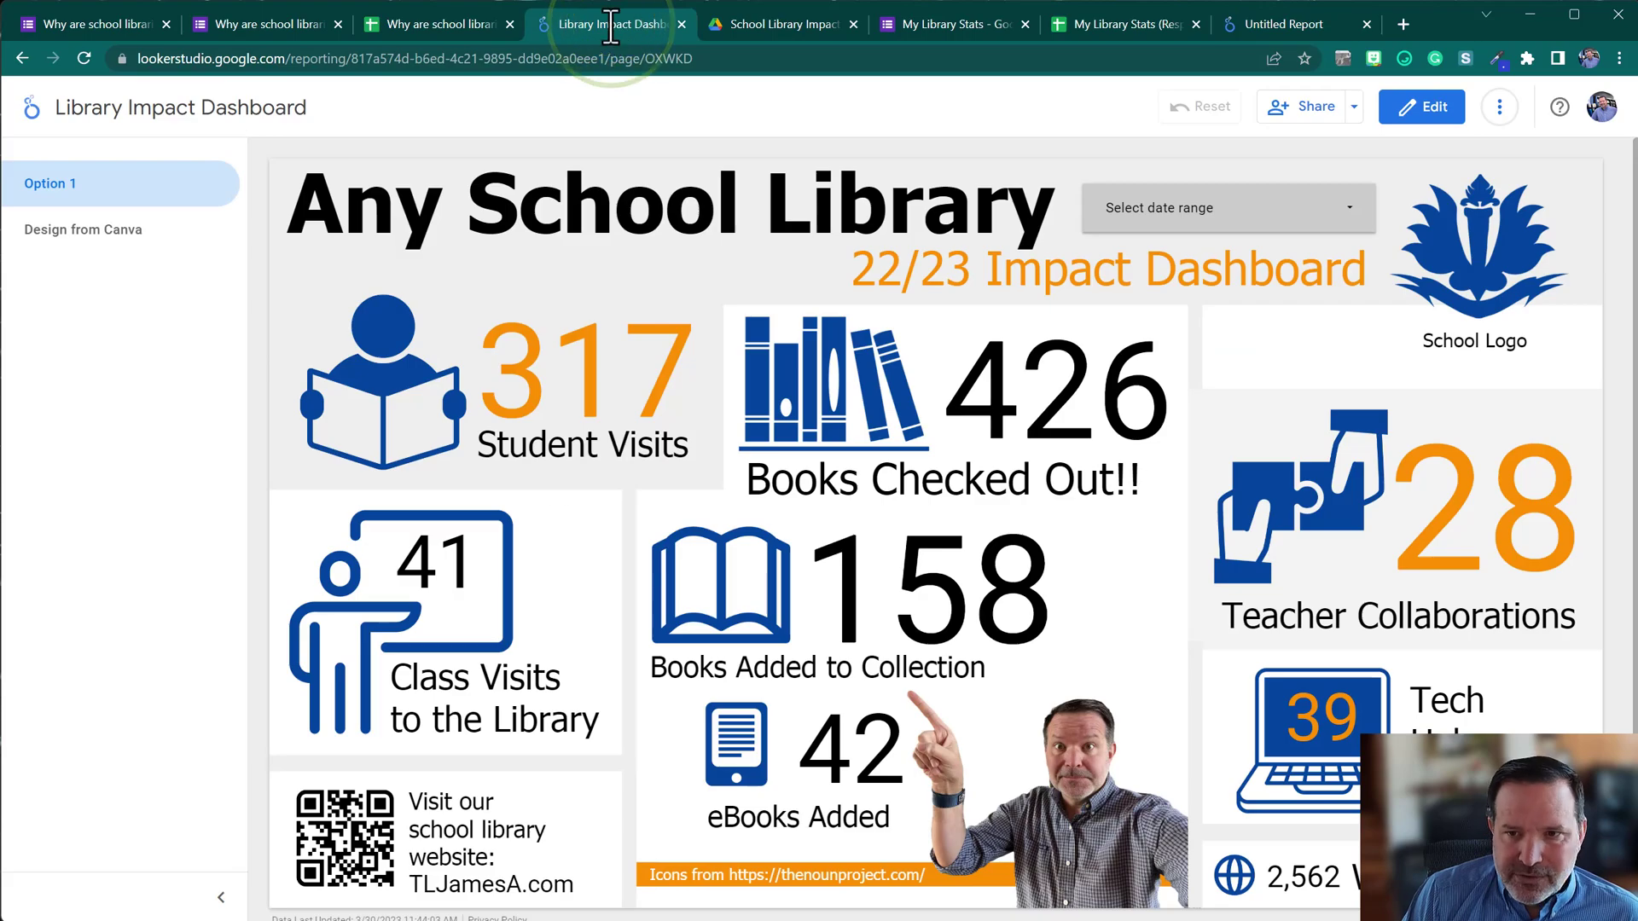
{"action": "left_click", "coordinate": [1251, 24]}
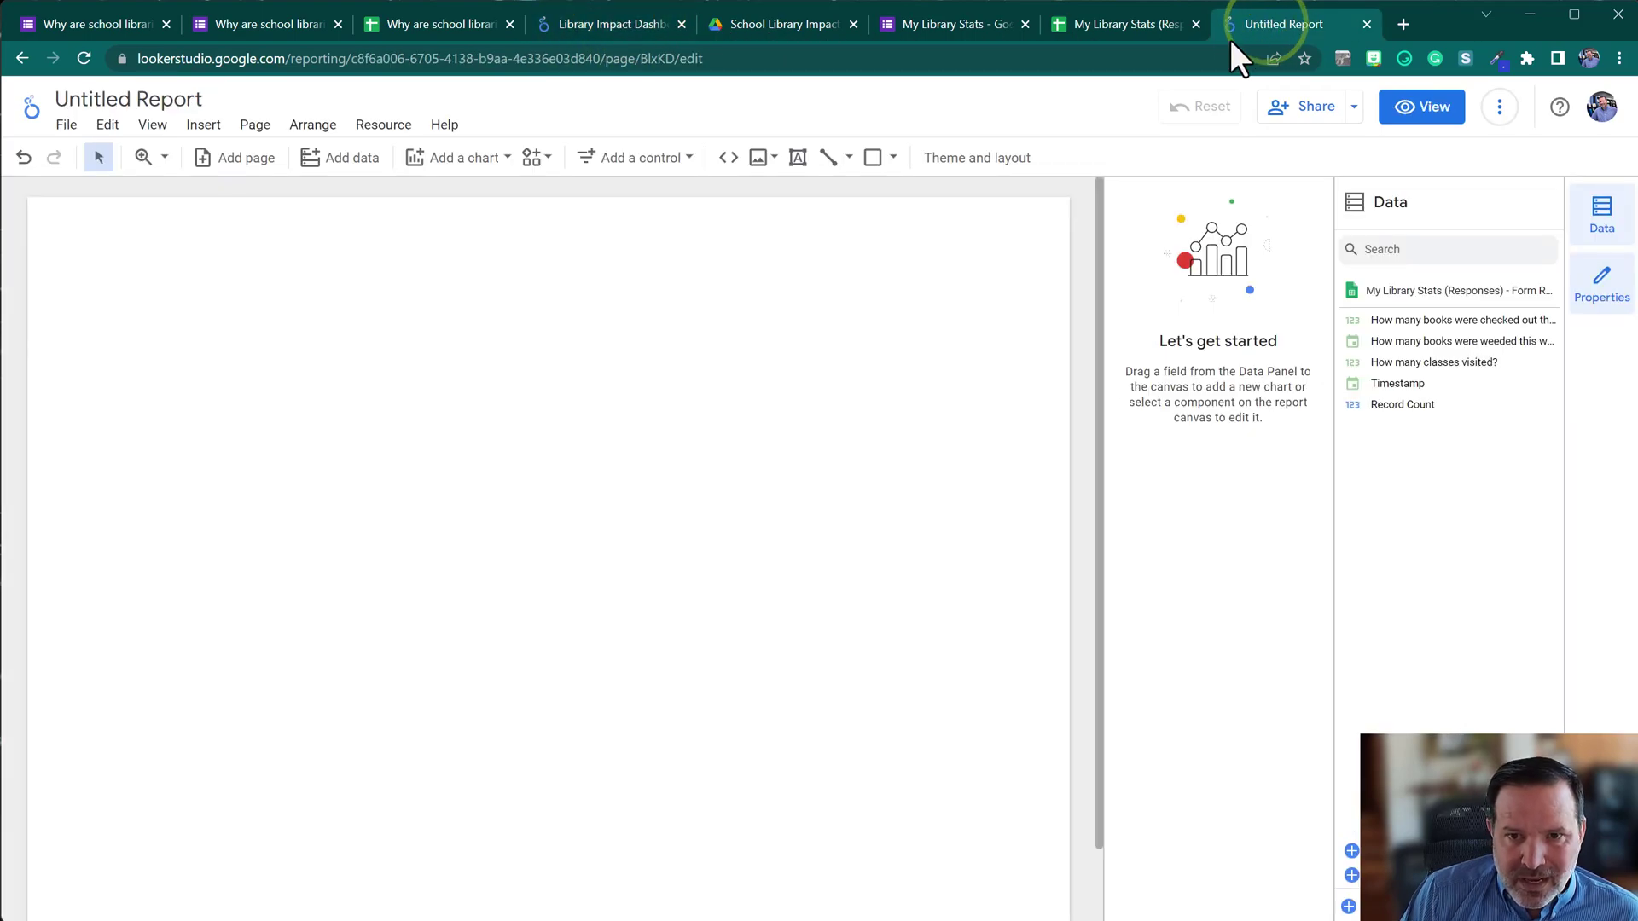
Look through the report themes and set the canvas size to Screen (16:9) - Landscape in the layout settings.
{"action": "left_click", "coordinate": [980, 162]}
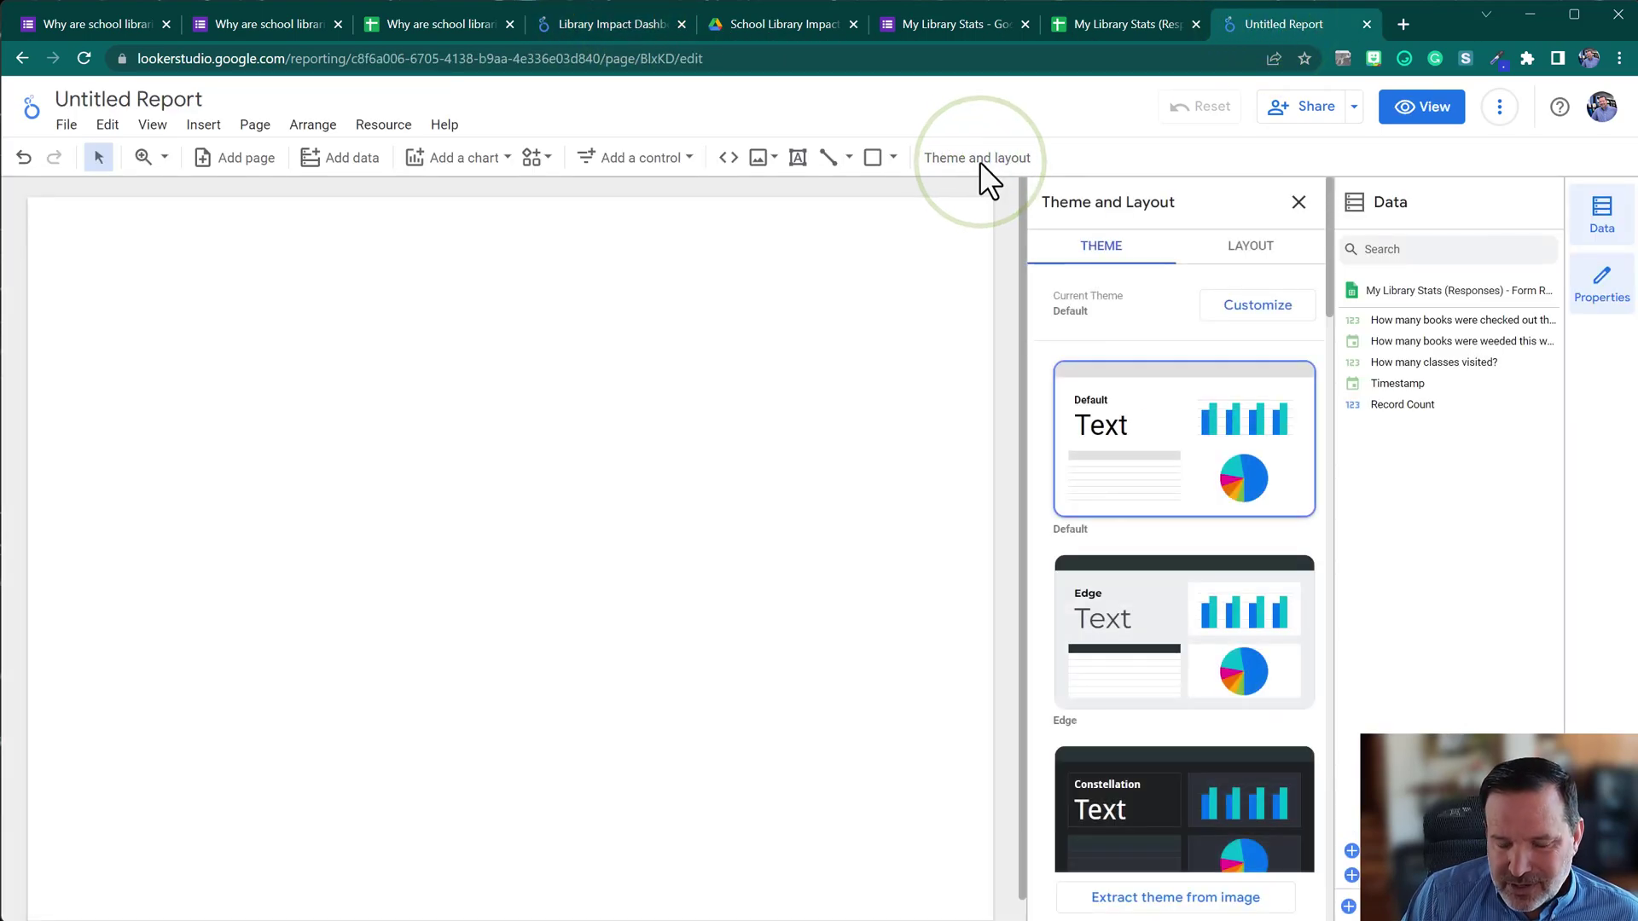
{"action": "scroll", "coordinate": [997, 205], "scroll_direction": "down", "scroll_amount": 3}
{"action": "scroll", "coordinate": [1156, 448], "scroll_direction": "down", "scroll_amount": 1}
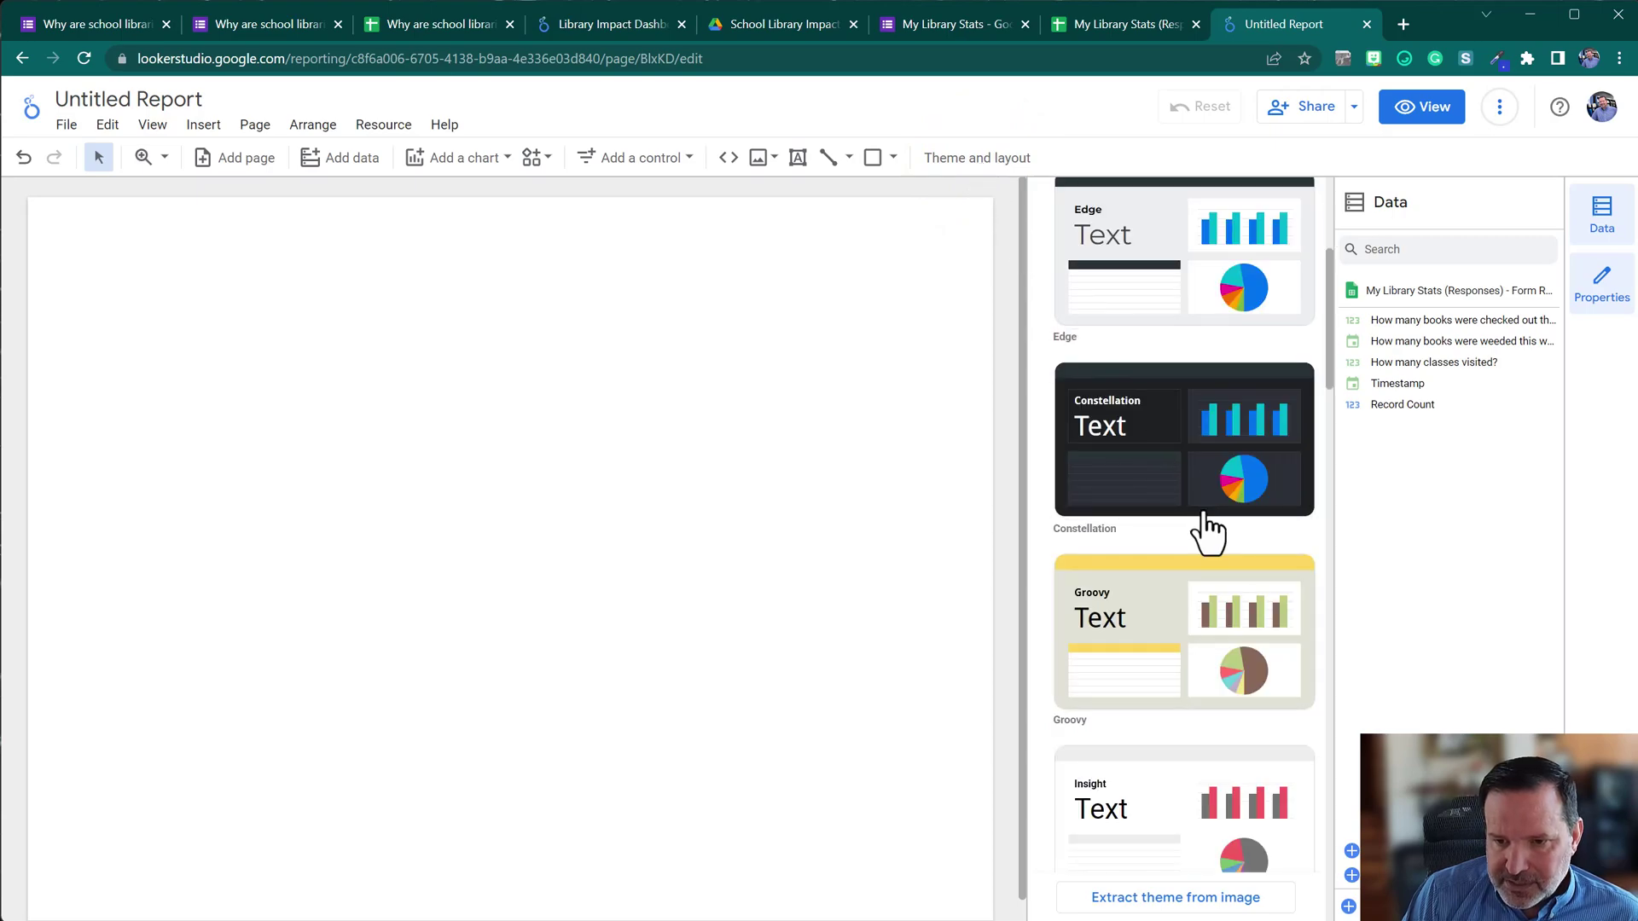
{"action": "scroll", "coordinate": [1203, 510], "scroll_direction": "up", "scroll_amount": 4}
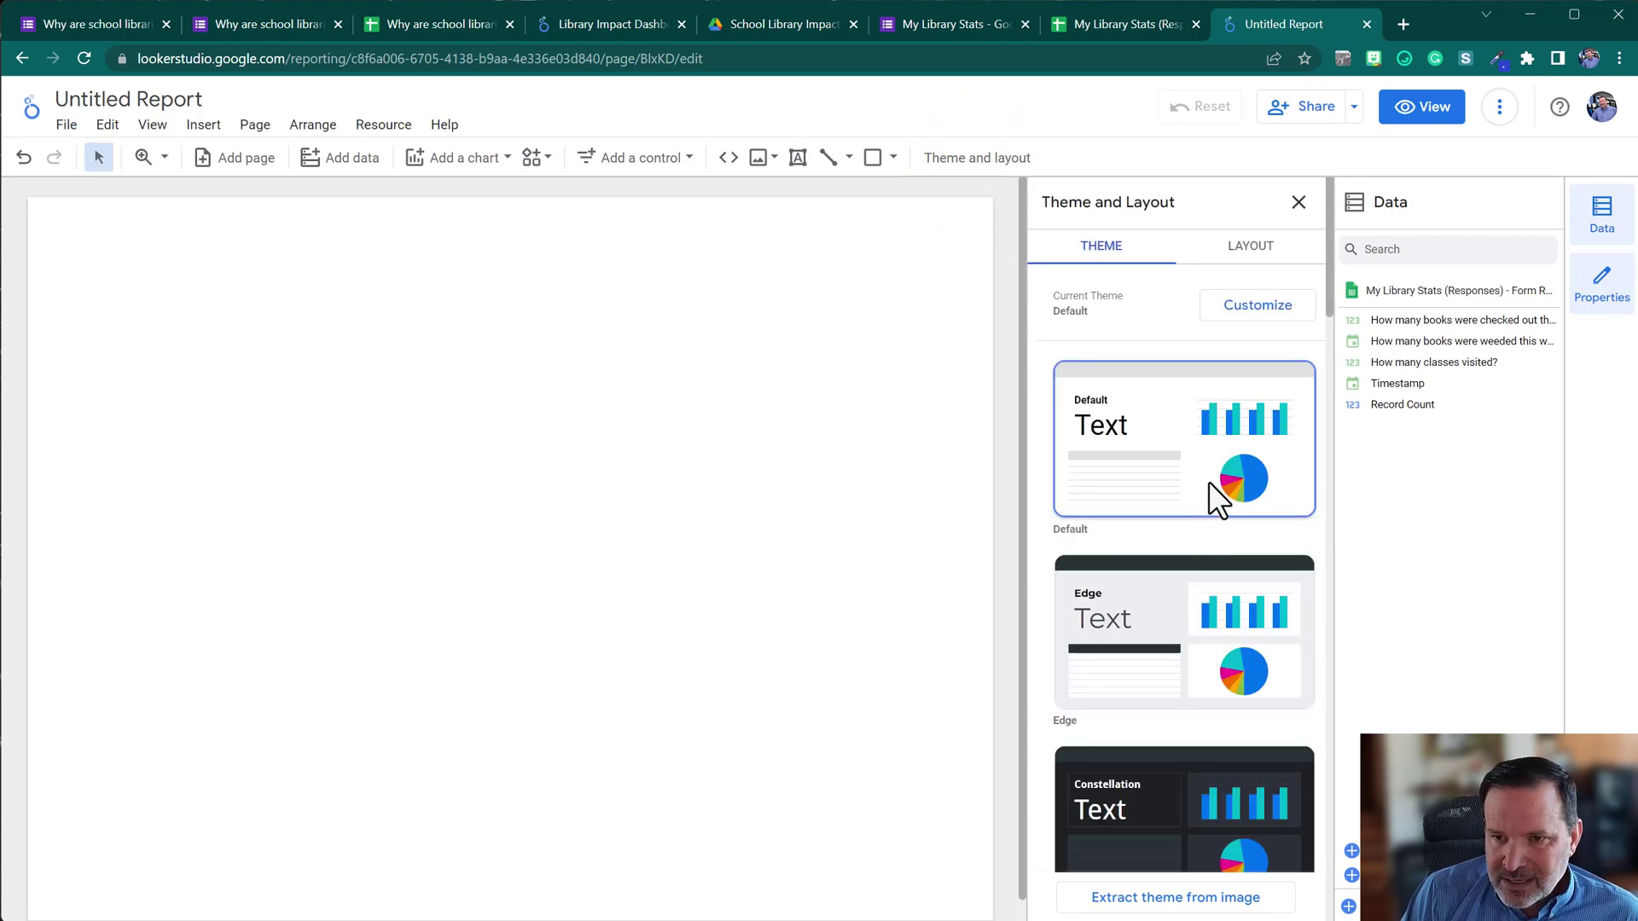
{"action": "left_click", "coordinate": [1252, 249]}
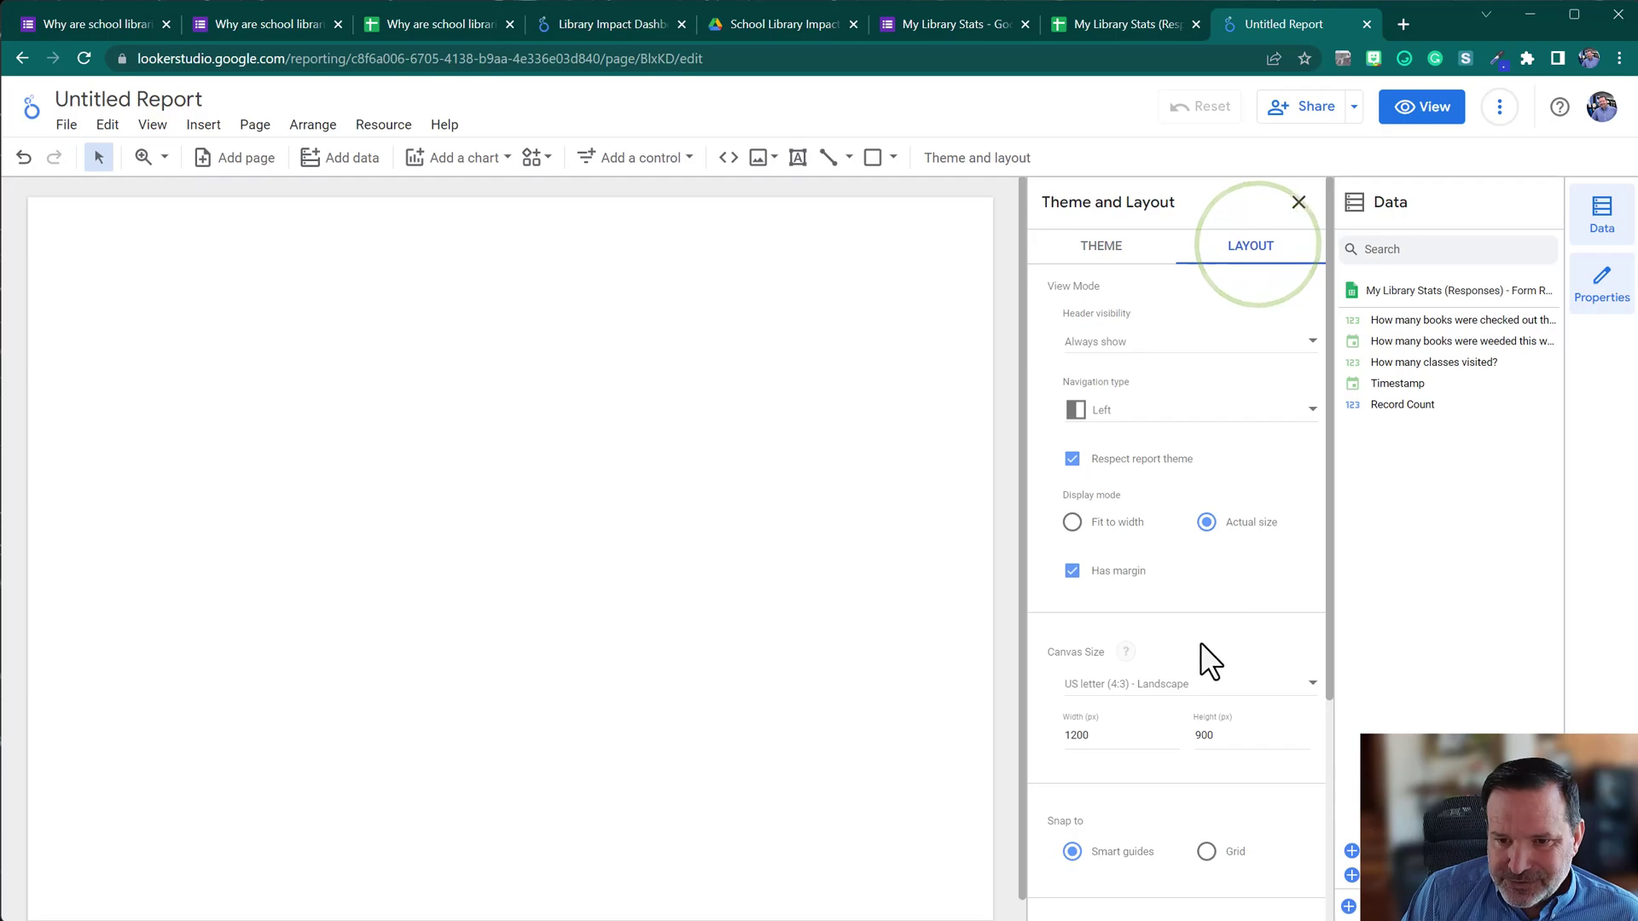
{"action": "scroll", "coordinate": [1200, 643], "scroll_direction": "down", "scroll_amount": 2}
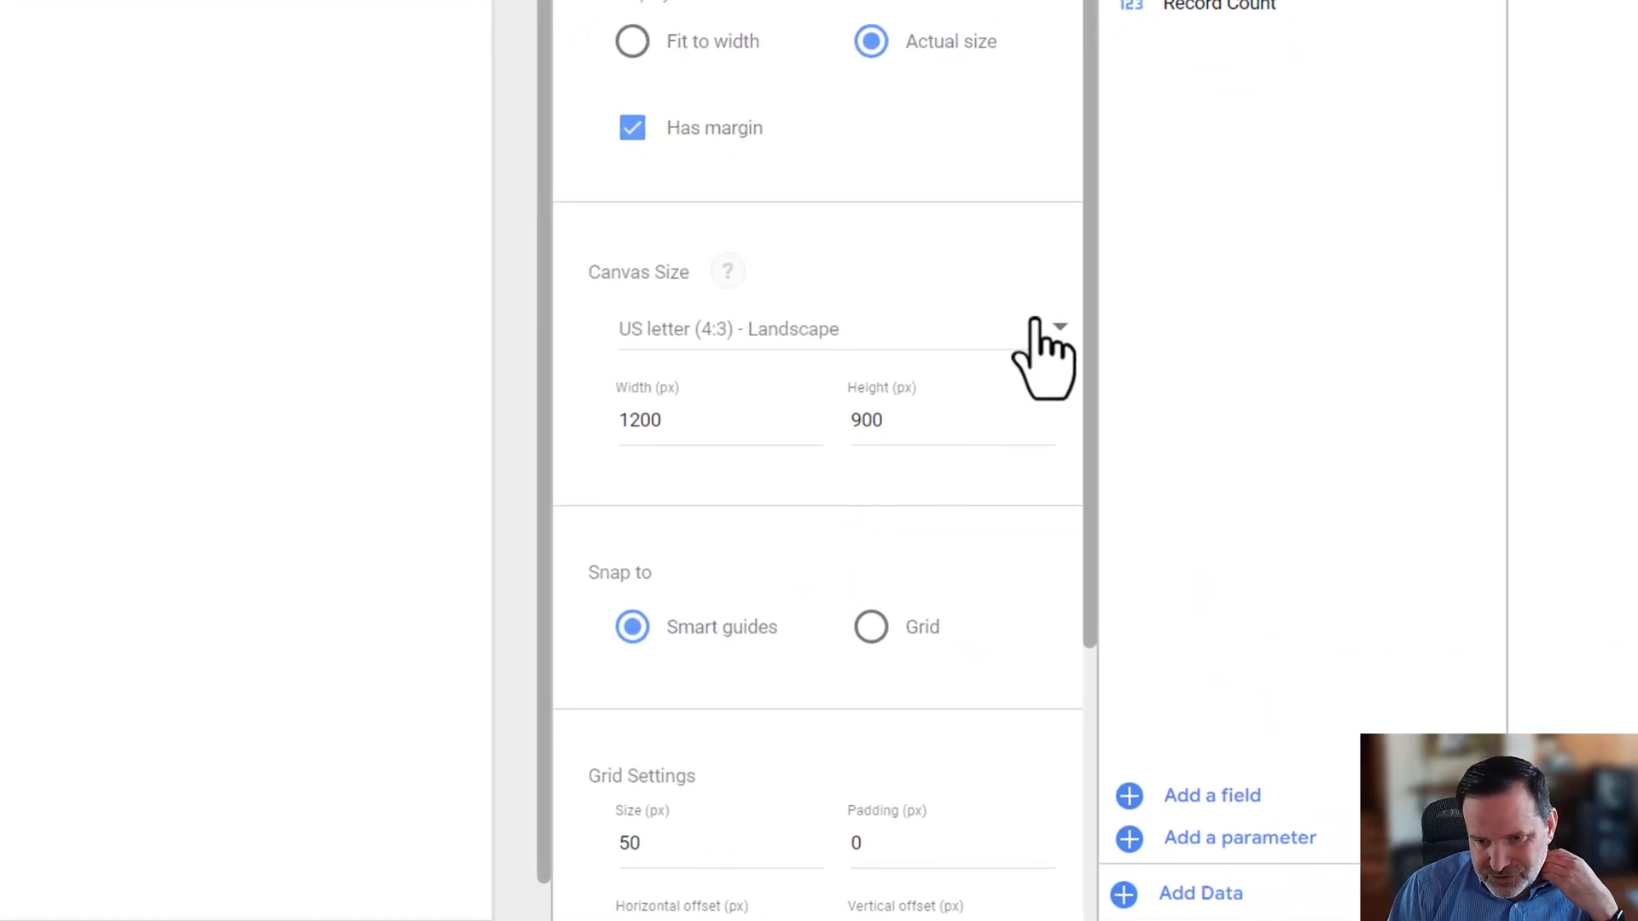
{"action": "left_click", "coordinate": [1057, 327]}
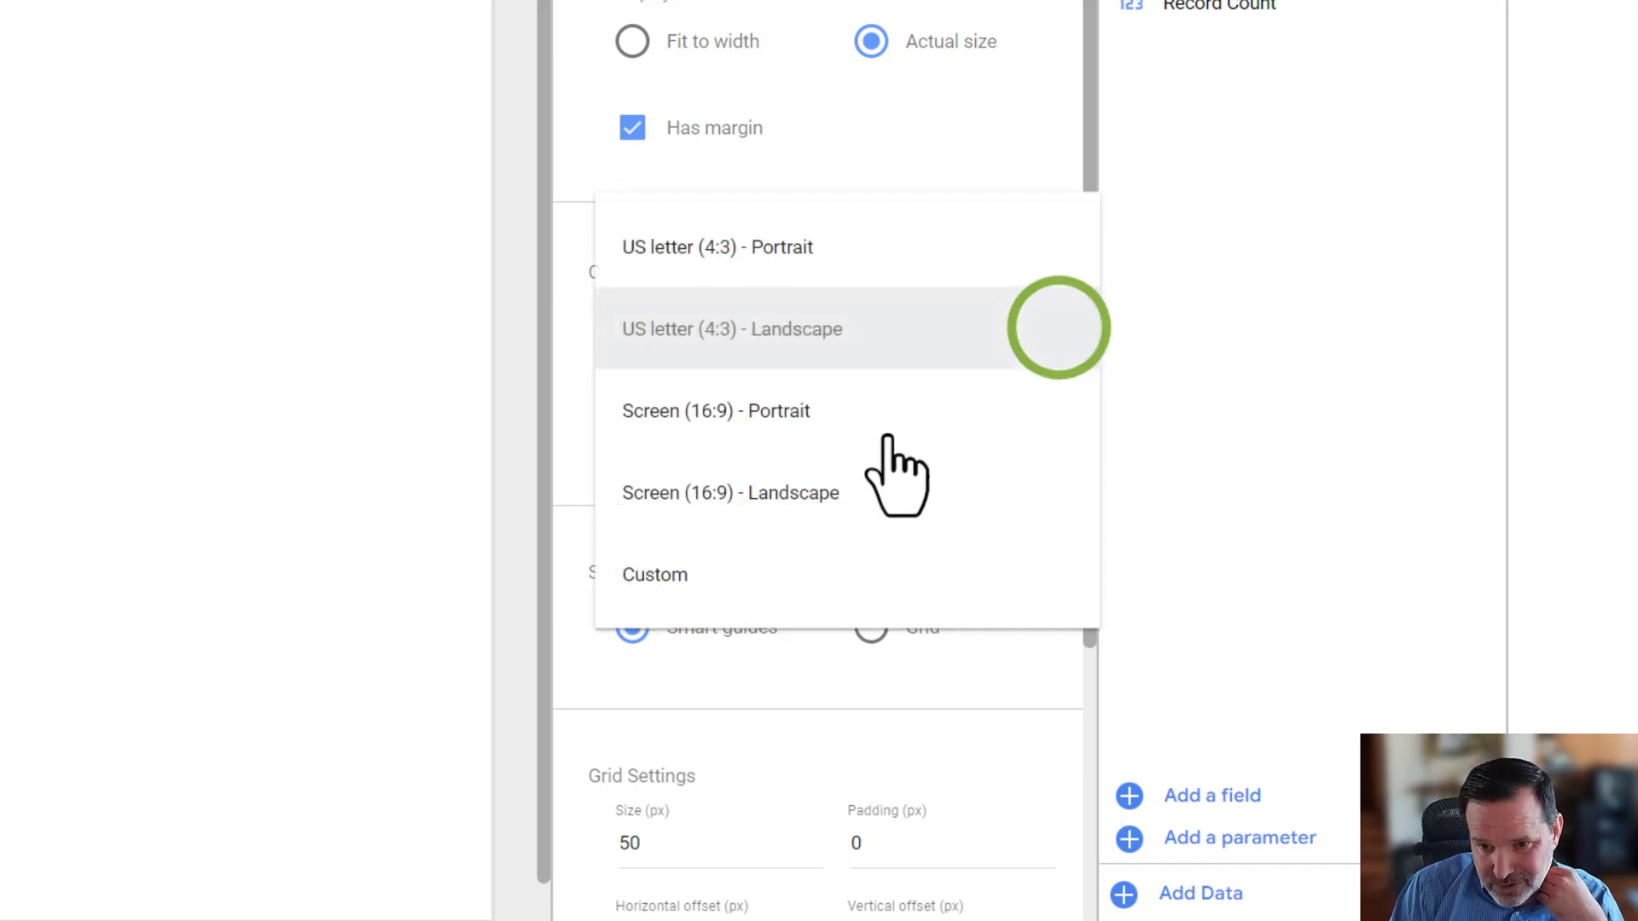
{"action": "left_click", "coordinate": [760, 517]}
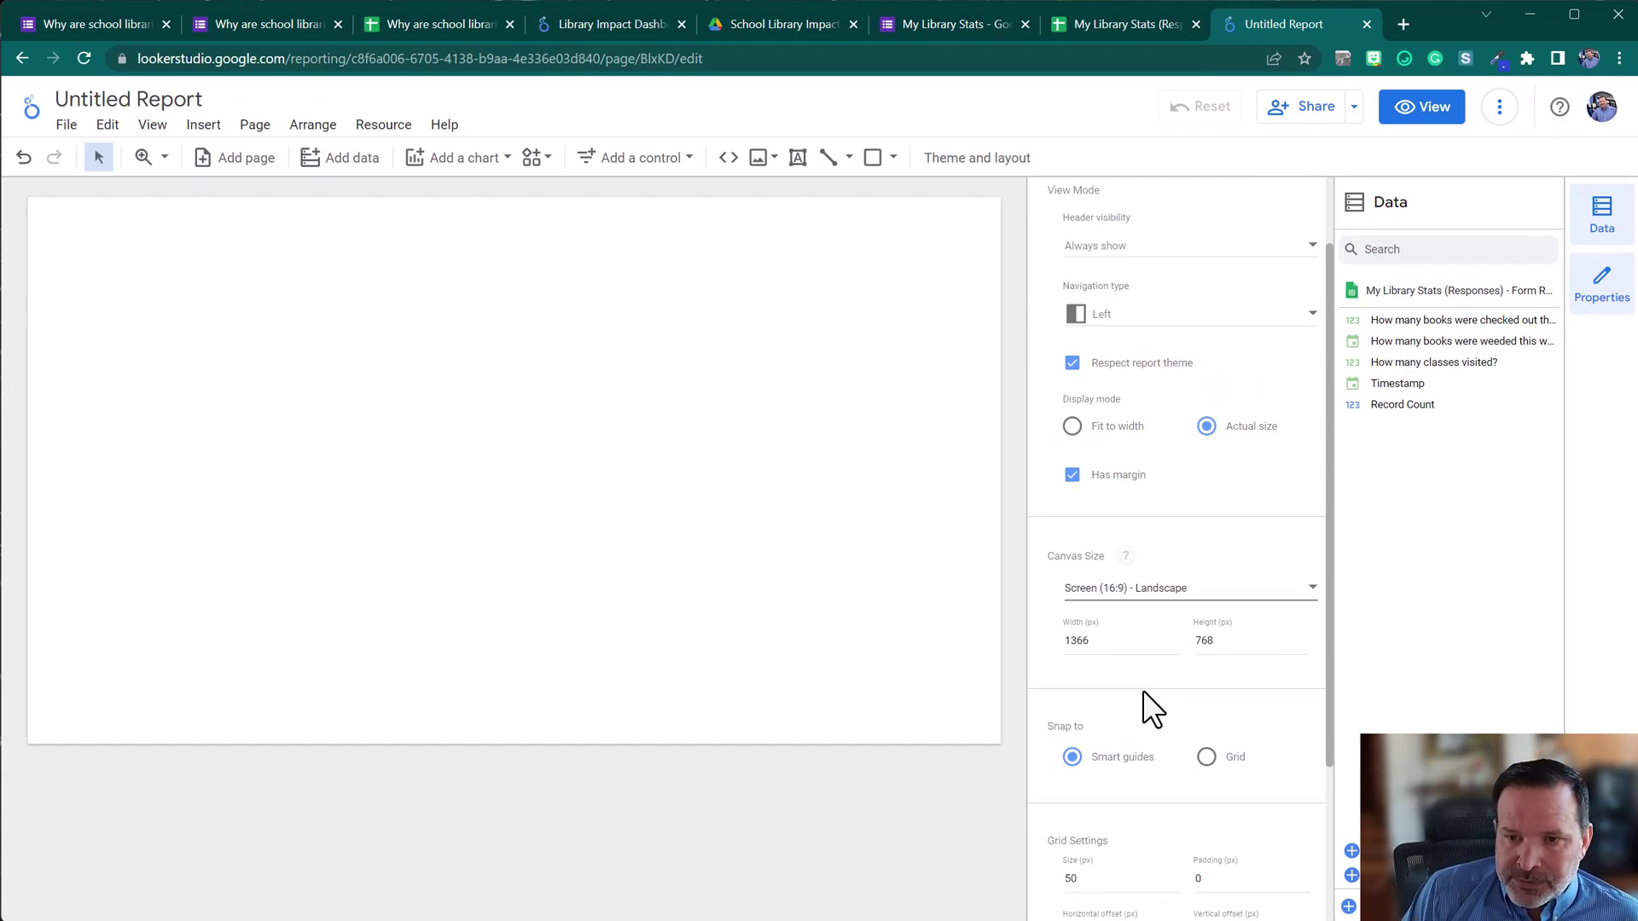
{"action": "scroll", "coordinate": [1143, 691], "scroll_direction": "up", "scroll_amount": 2}
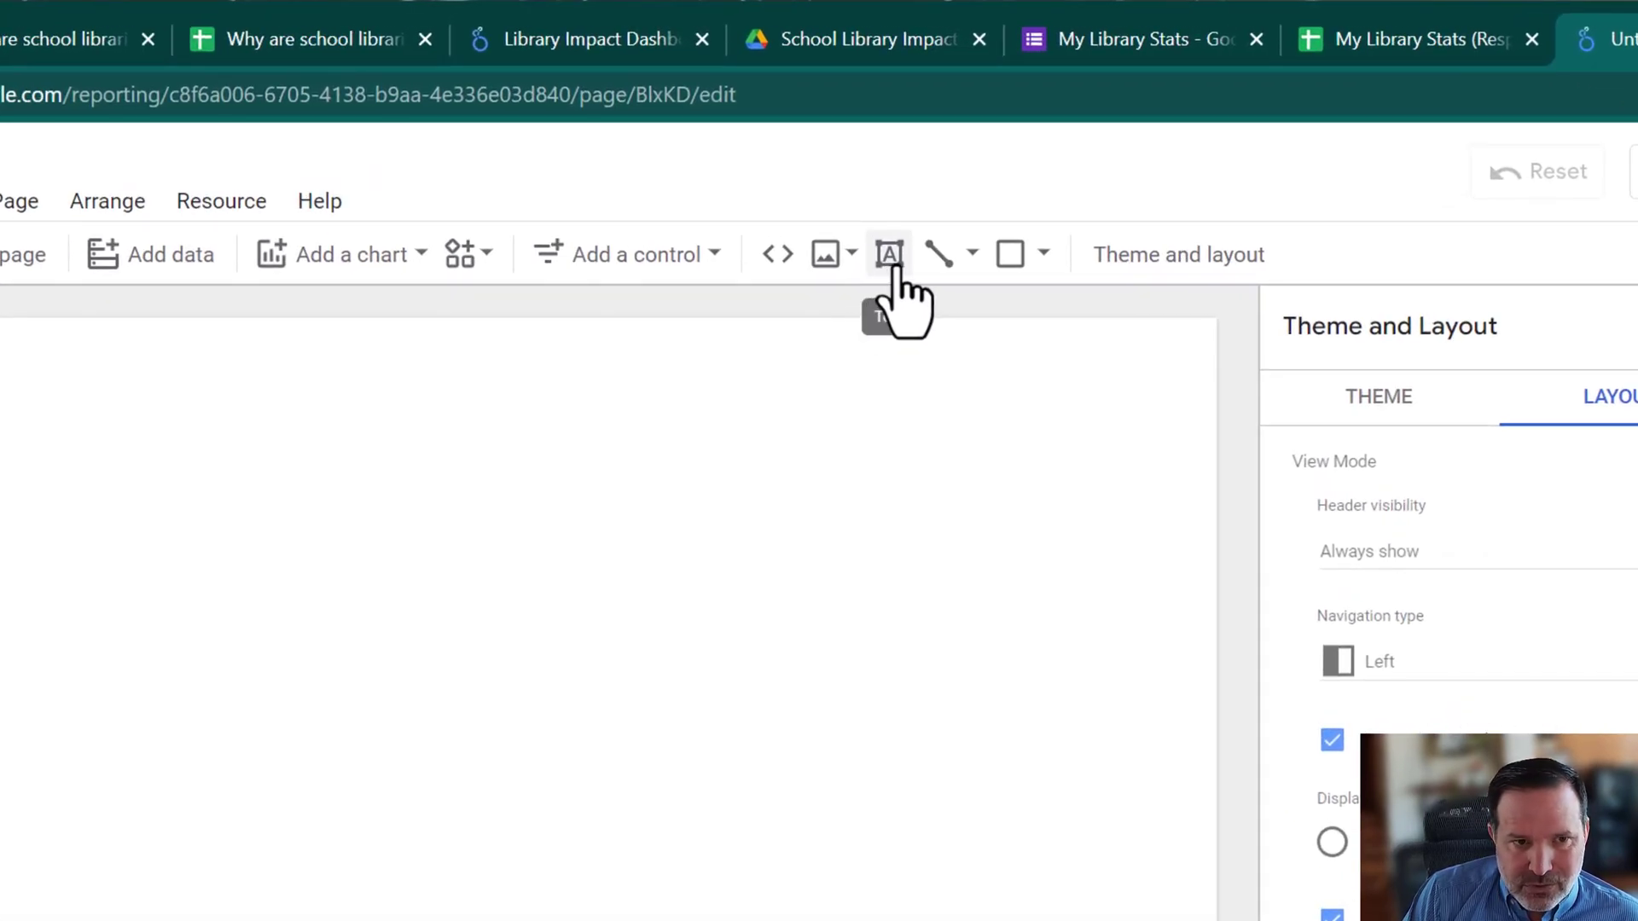
Add a text box reading "Any School Library" near the page's upper-left corner and set its font size to 72px.
{"action": "left_click", "coordinate": [883, 264]}
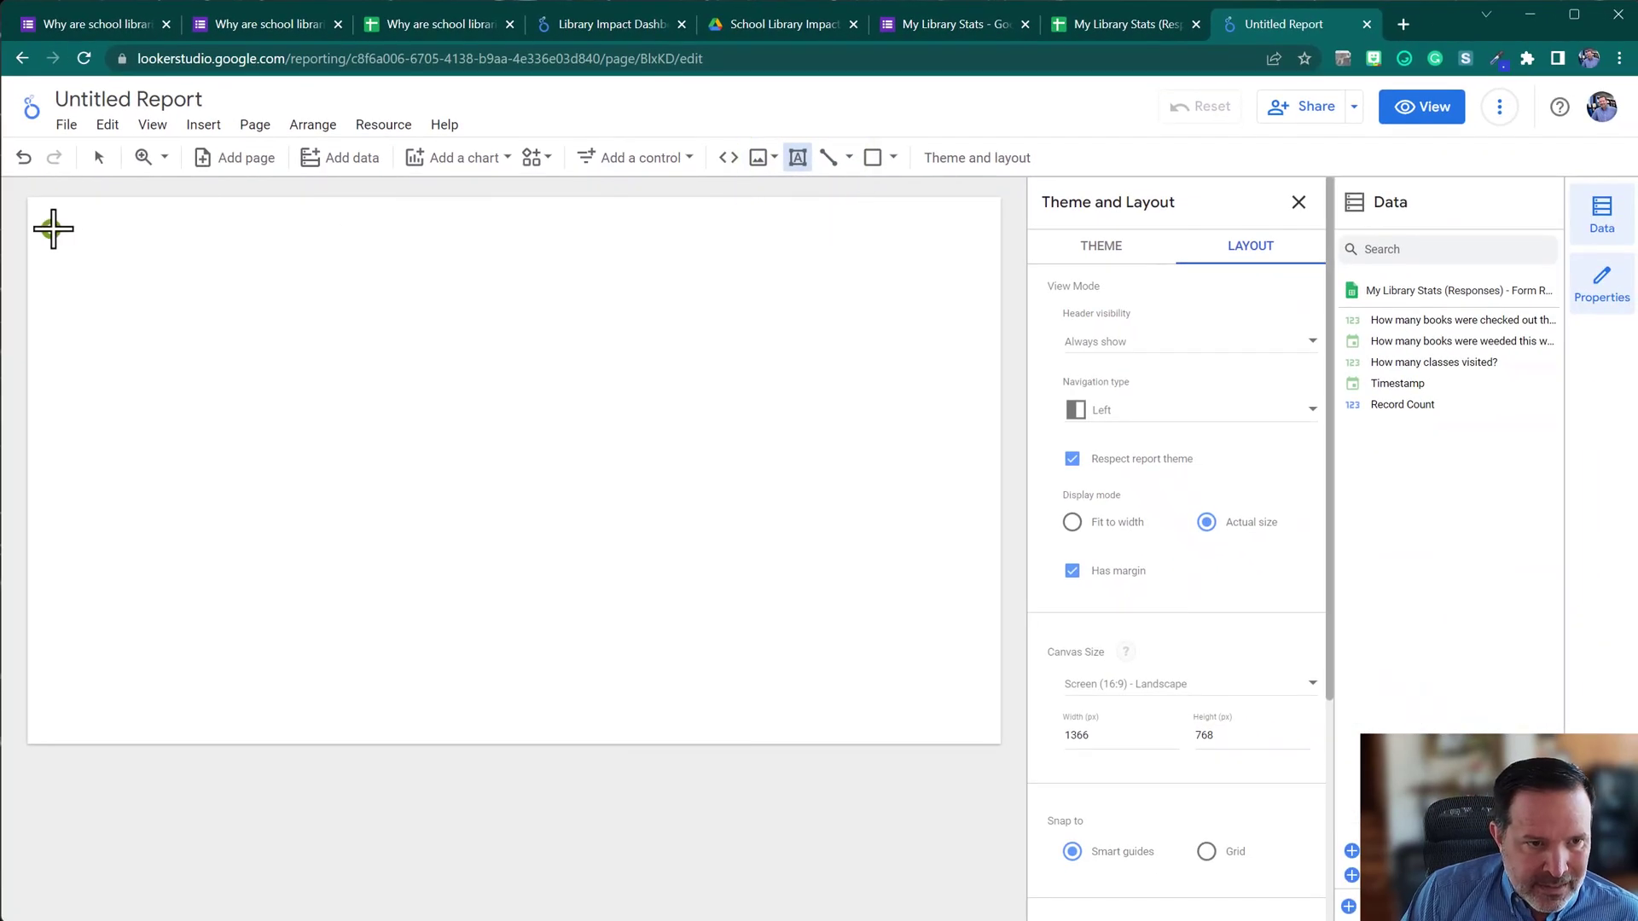
{"action": "left_click", "coordinate": [52, 228]}
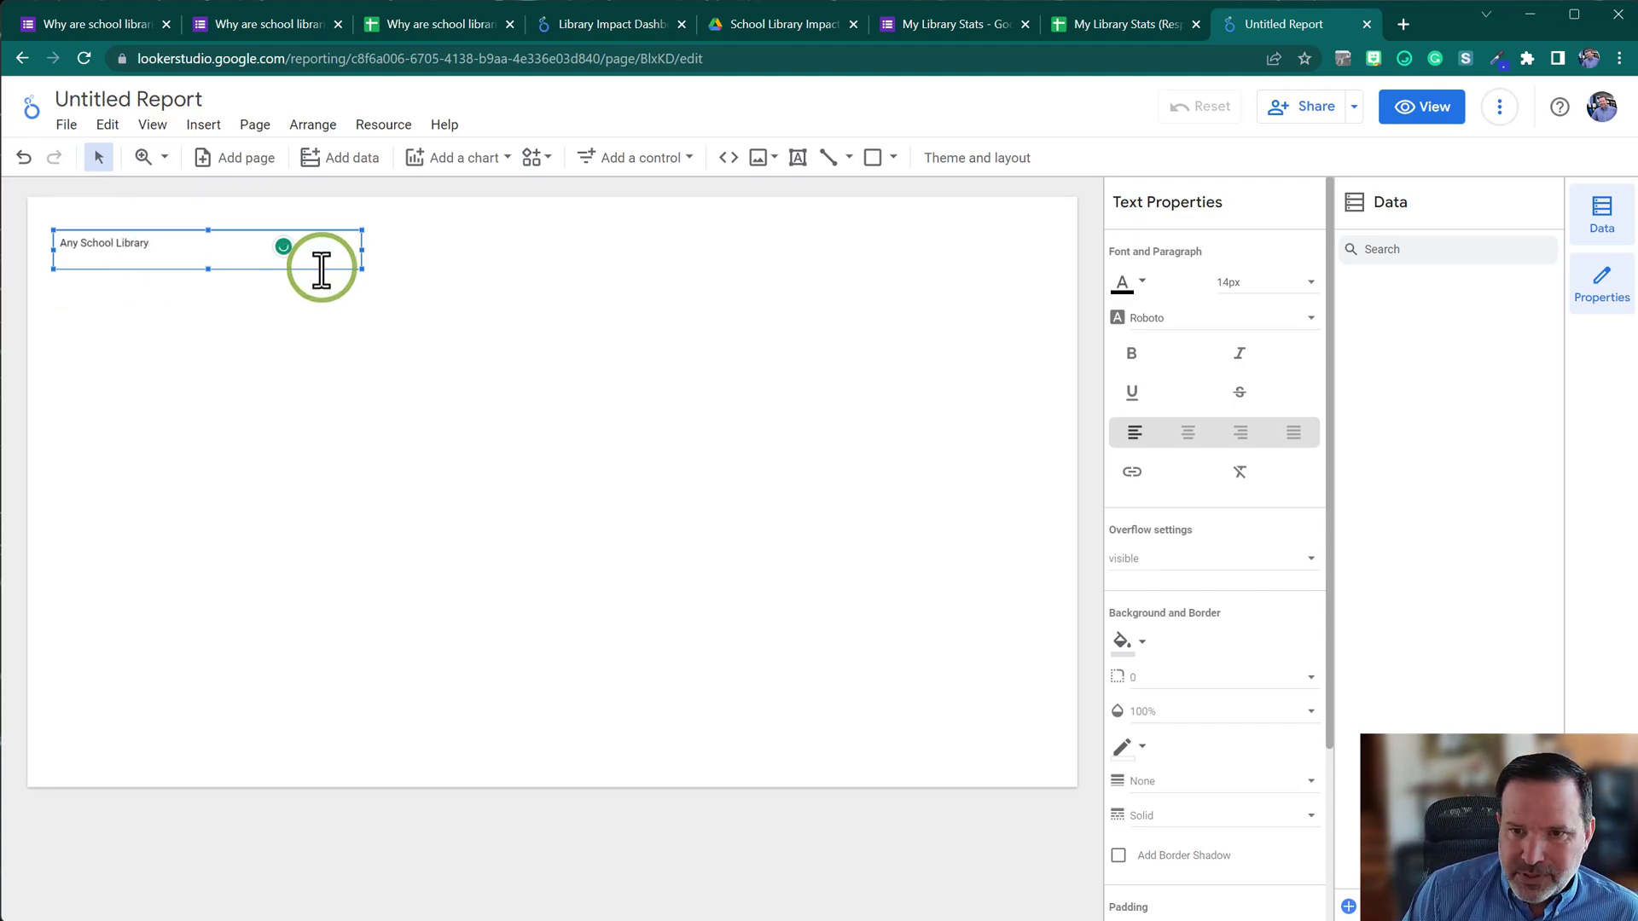
{"action": "left_click", "coordinate": [1305, 288]}
{"action": "scroll", "coordinate": [1293, 366], "scroll_direction": "down", "scroll_amount": 3}
{"action": "left_click", "coordinate": [1271, 351]}
{"action": "left_click", "coordinate": [194, 341]}
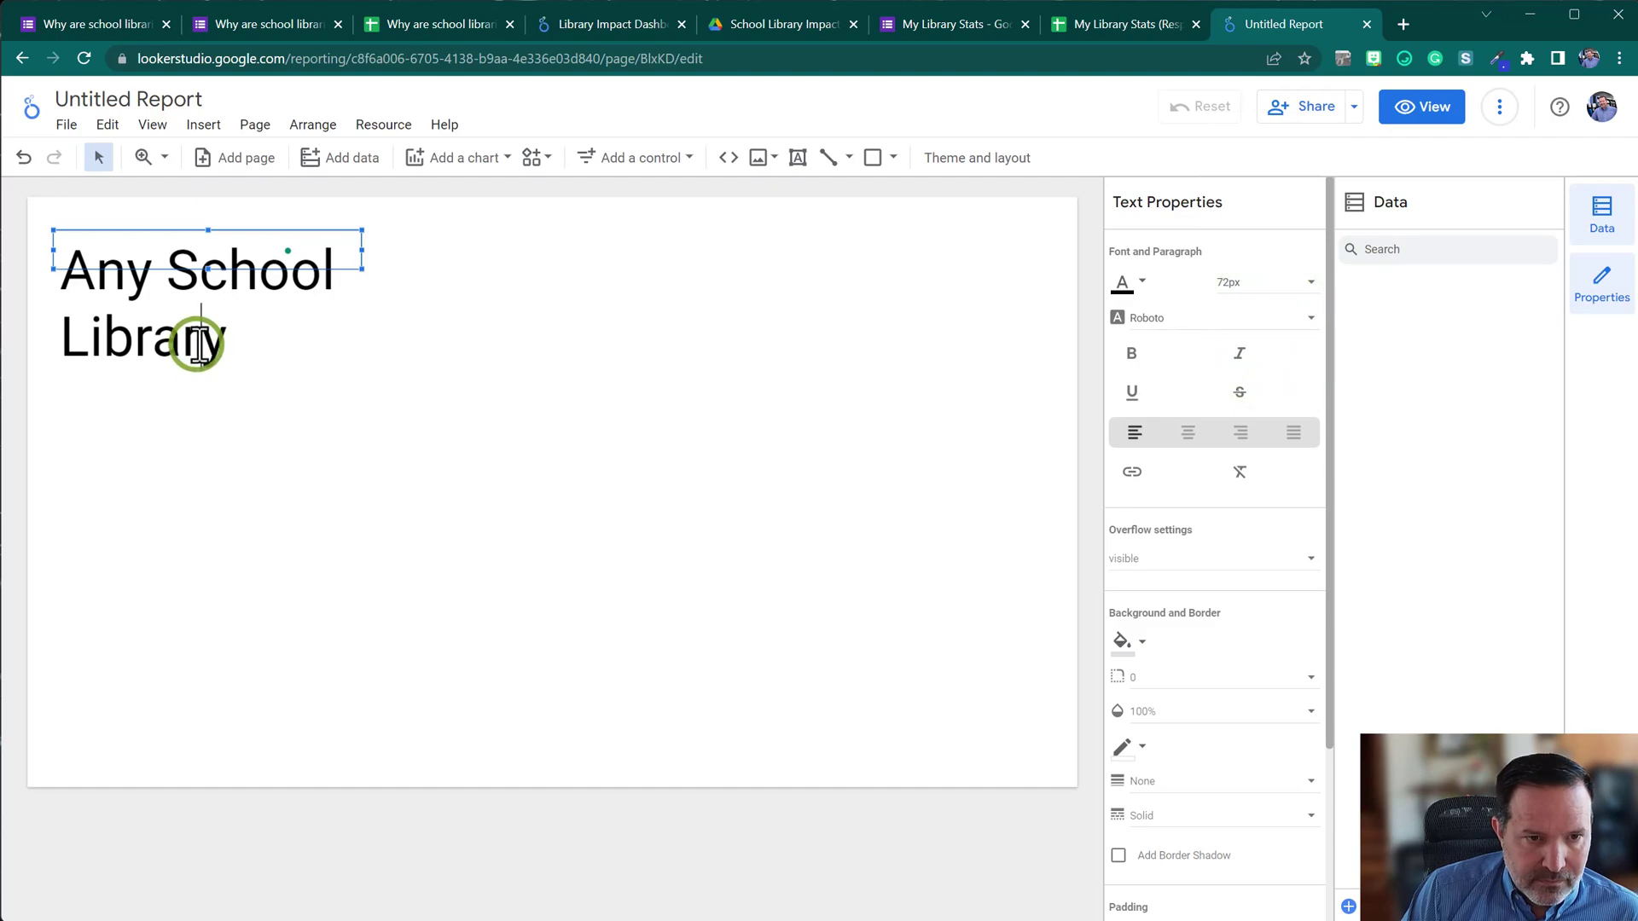
Resize the "Any School Library" text box so it closely fits the title on a single line.
{"action": "left_click_drag", "start_coordinate": [361, 248], "coordinate": [603, 238]}
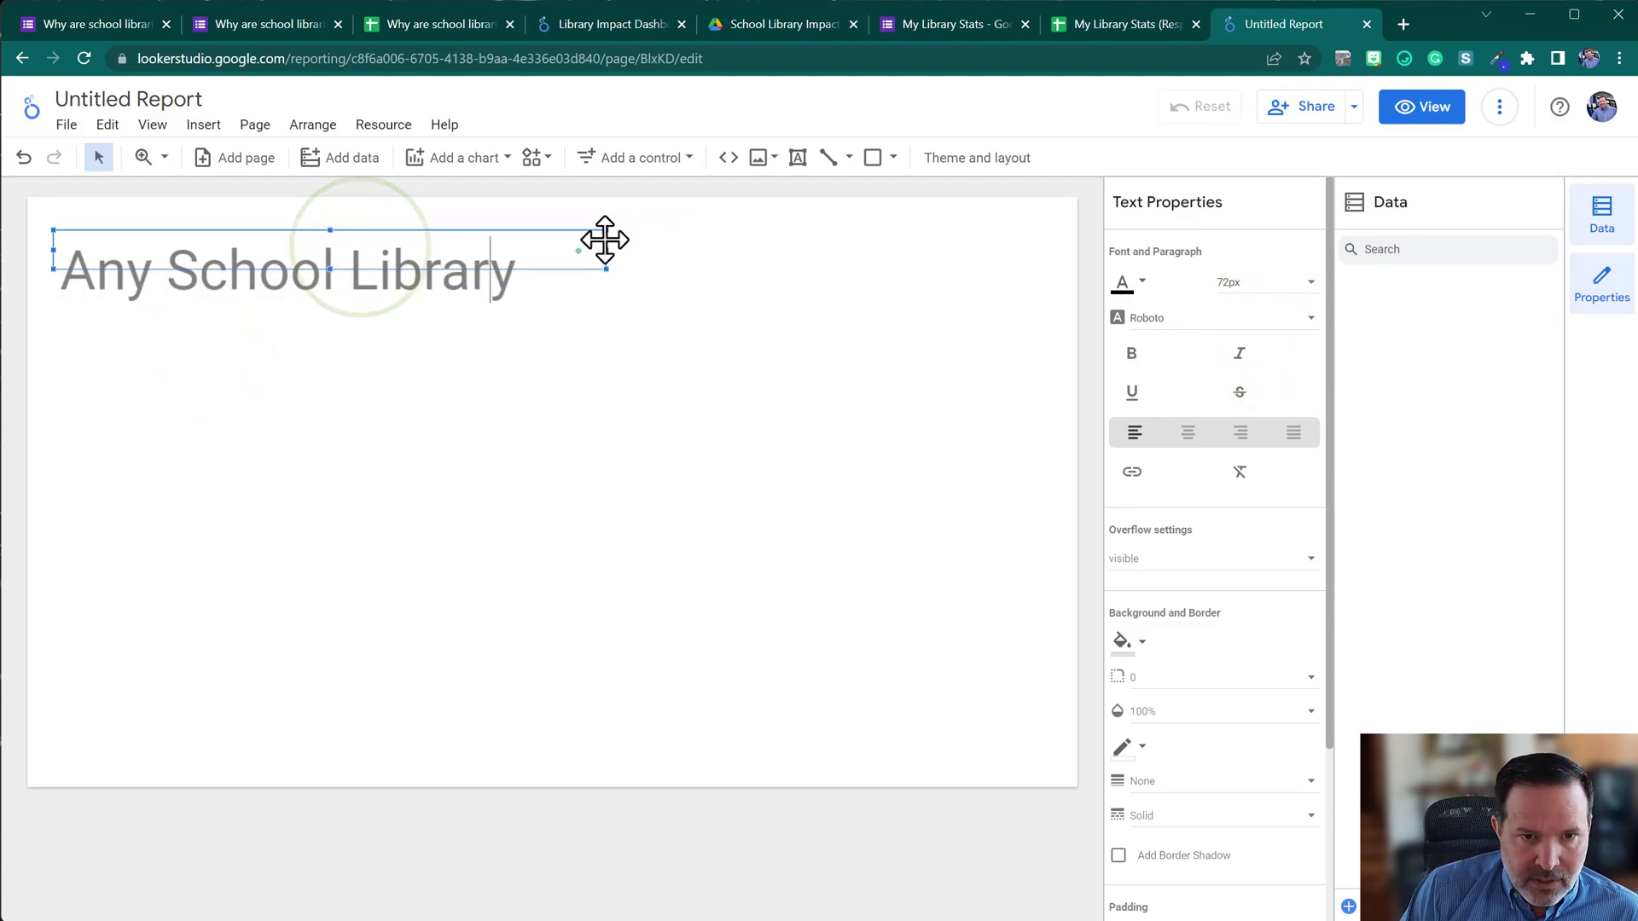
{"action": "left_click_drag", "start_coordinate": [330, 267], "coordinate": [335, 305]}
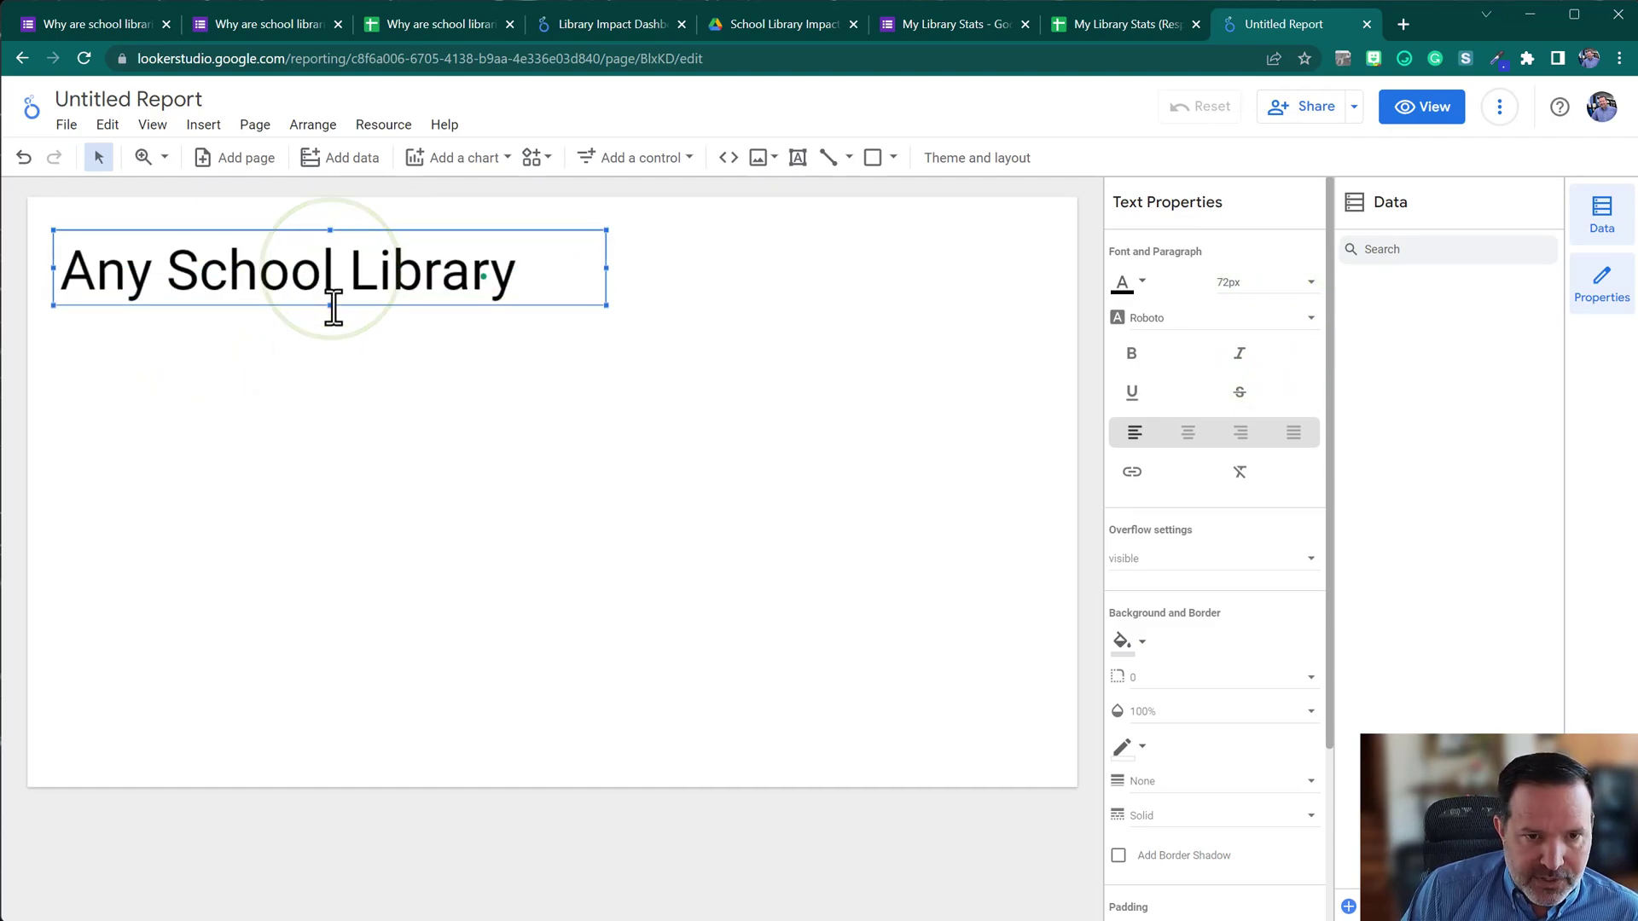
{"action": "left_click_drag", "start_coordinate": [605, 267], "coordinate": [527, 271]}
{"action": "left_click", "coordinate": [600, 323]}
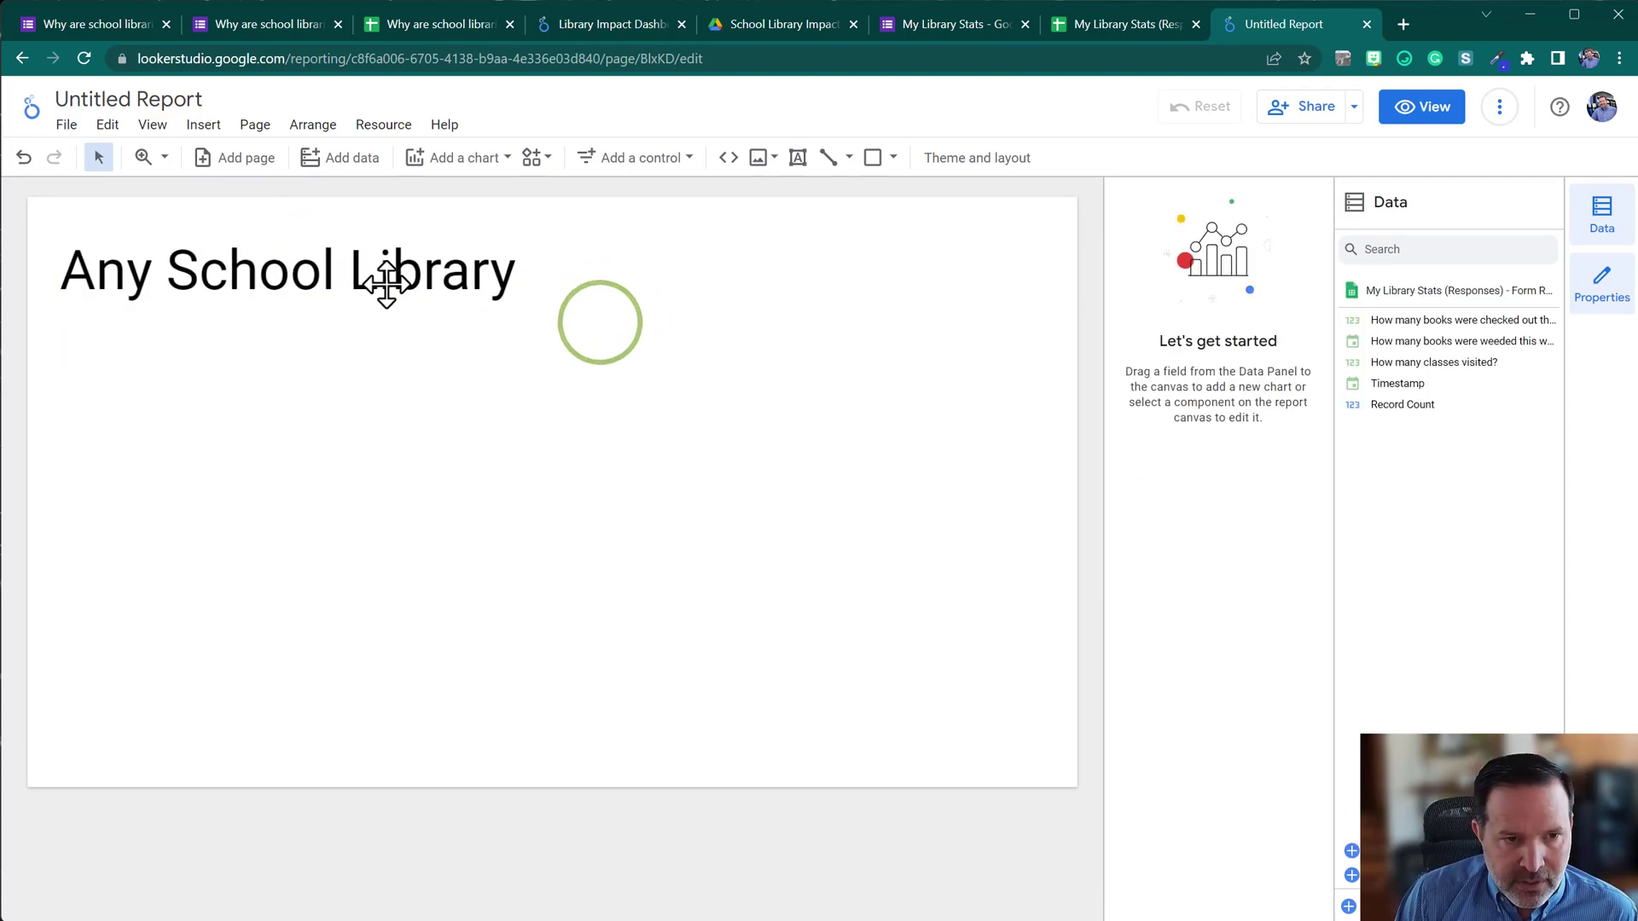
Duplicate the title text box, place the copy beside the original and replace its text with "22/23 Impact Dashboard".
{"action": "left_click", "coordinate": [383, 288]}
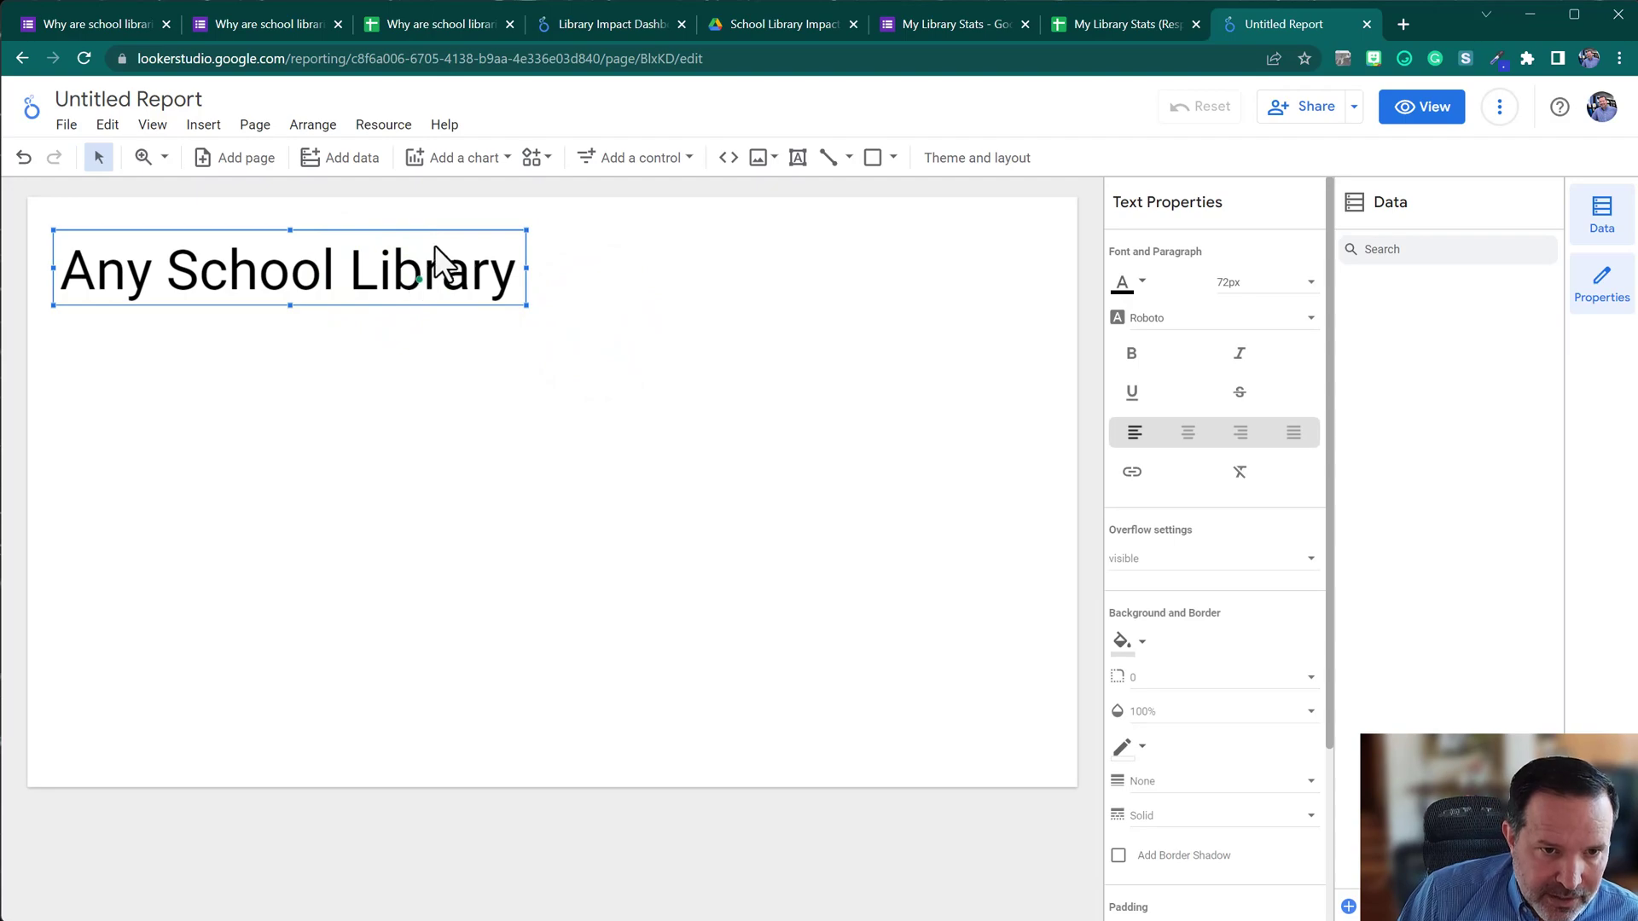
{"action": "key", "text": "ctrl+d"}
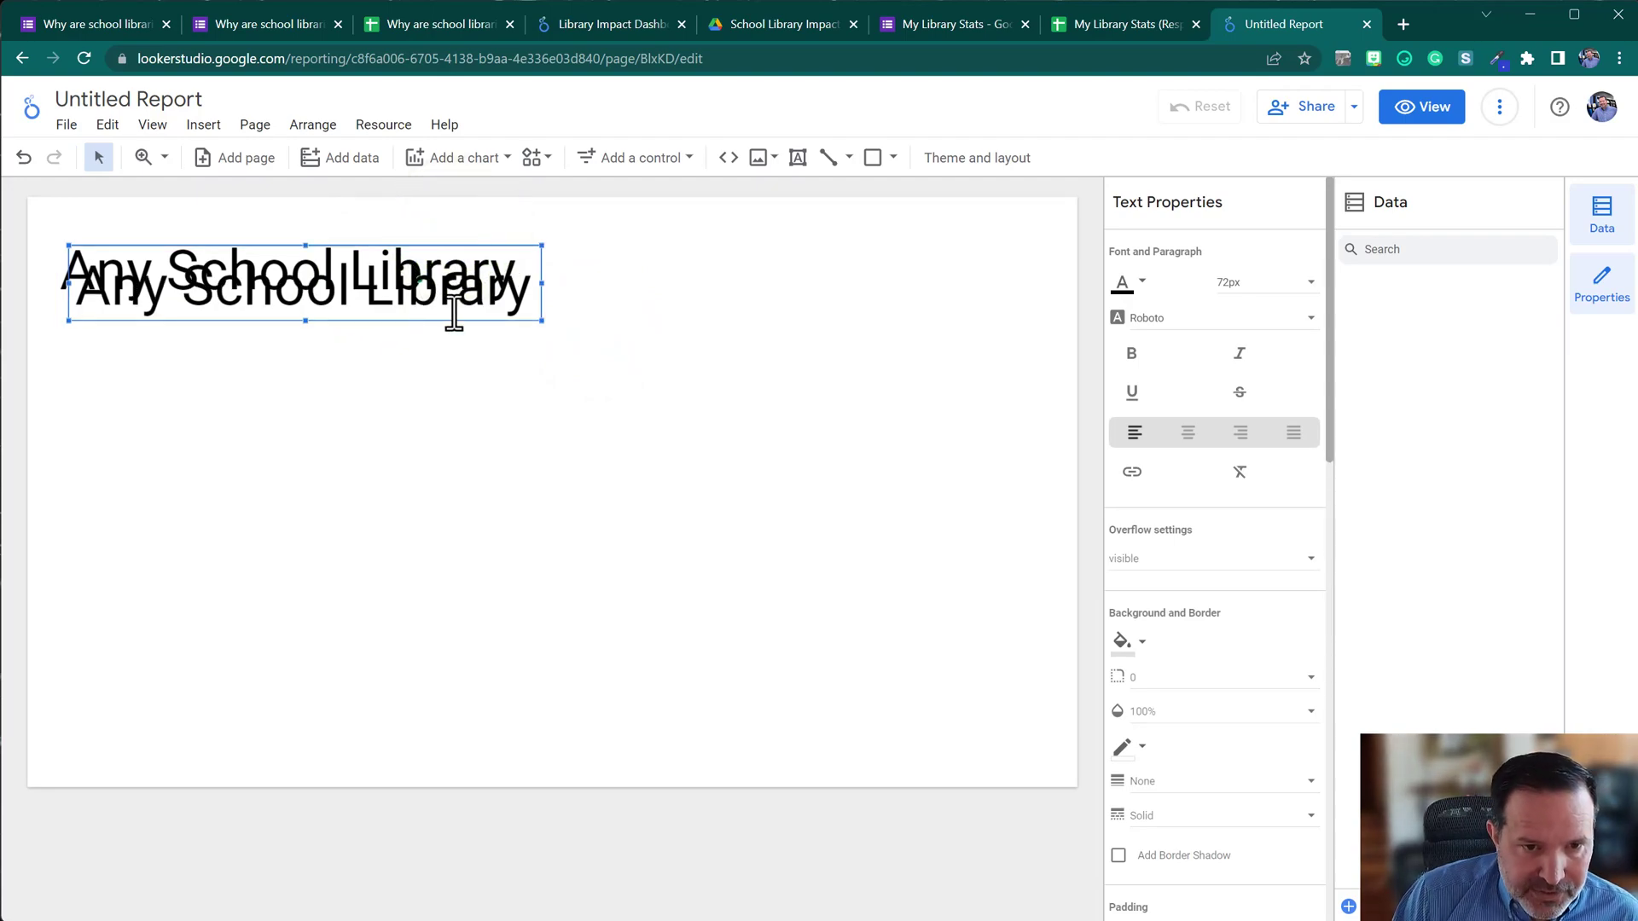
{"action": "left_click_drag", "start_coordinate": [454, 319], "coordinate": [919, 312]}
{"action": "double_click", "coordinate": [888, 282]}
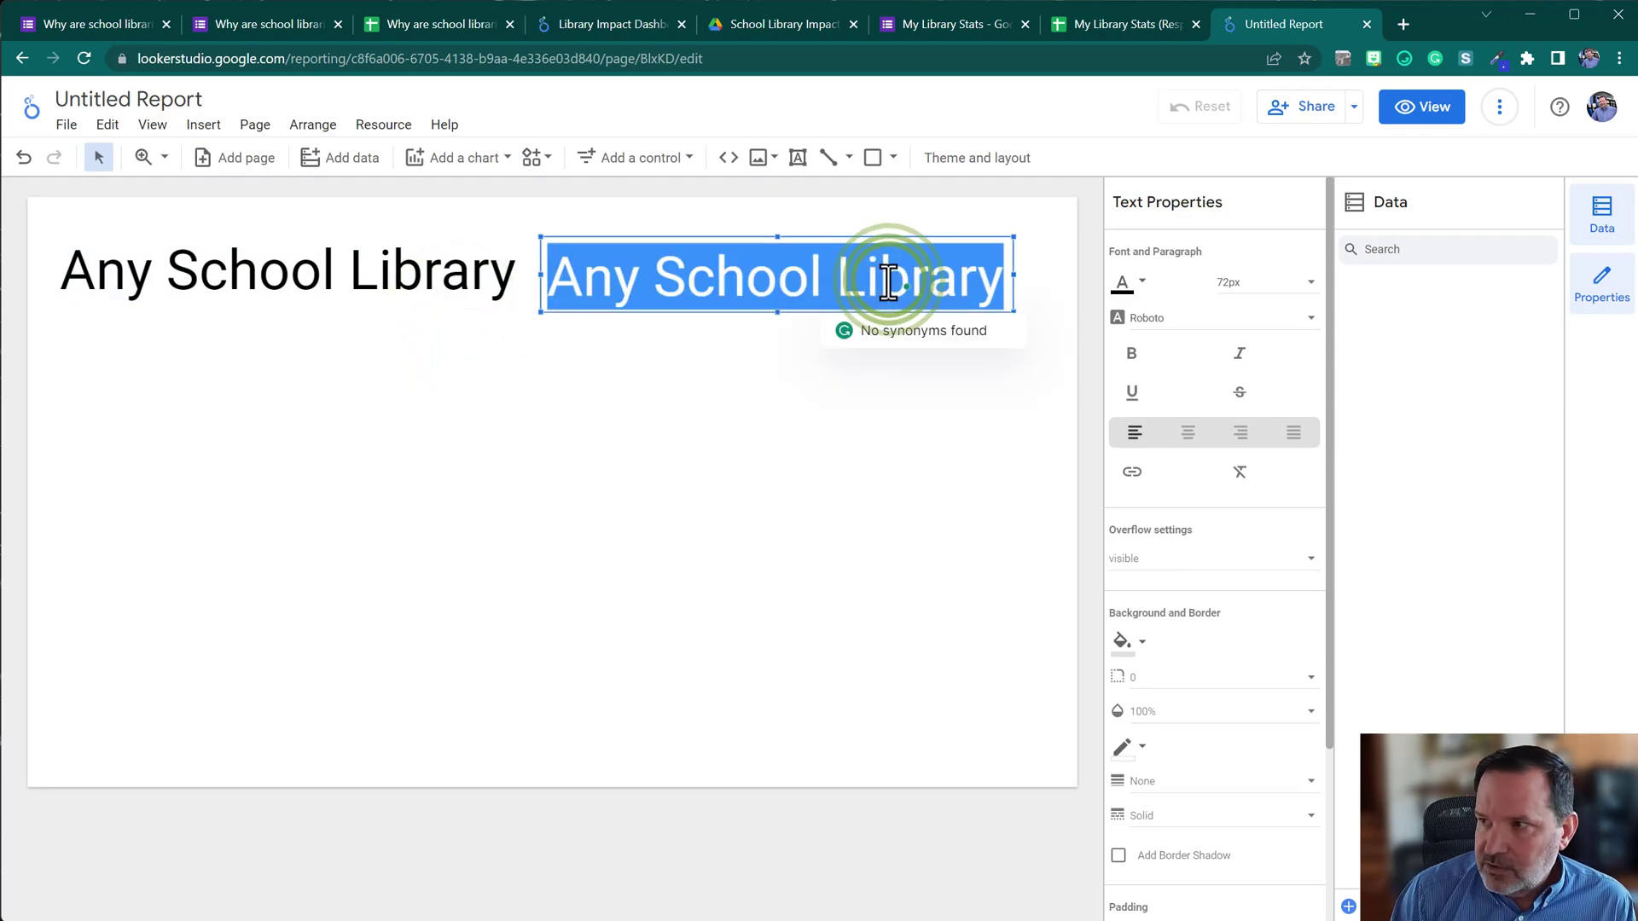
{"action": "type", "text": "22/23"}
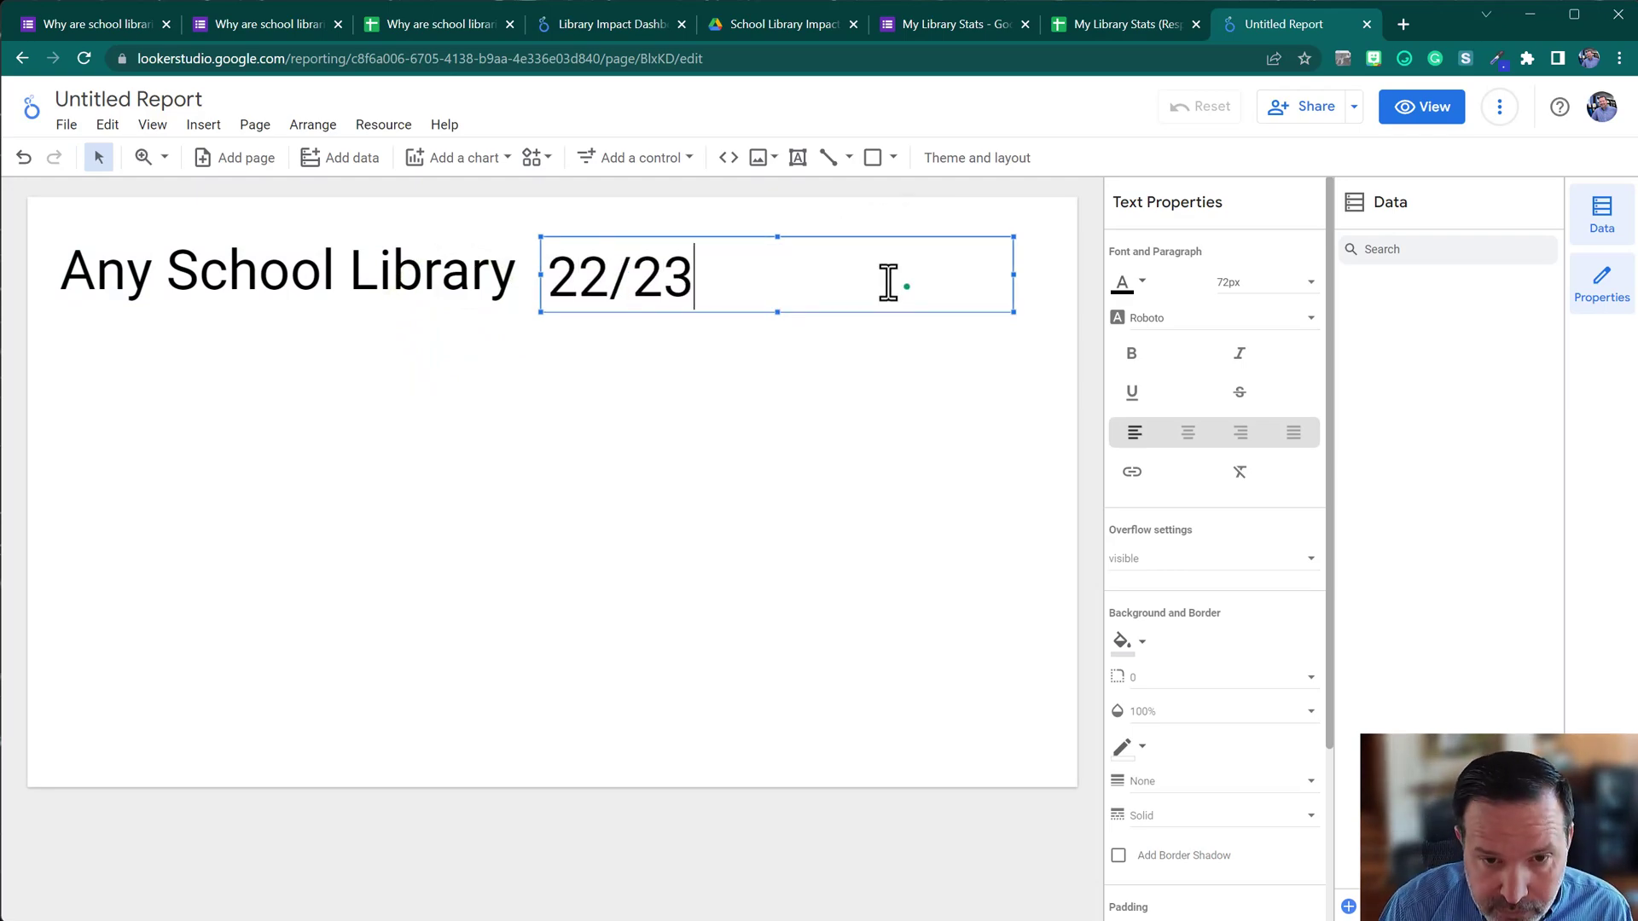
{"action": "type", "text": " Impact Dashboard"}
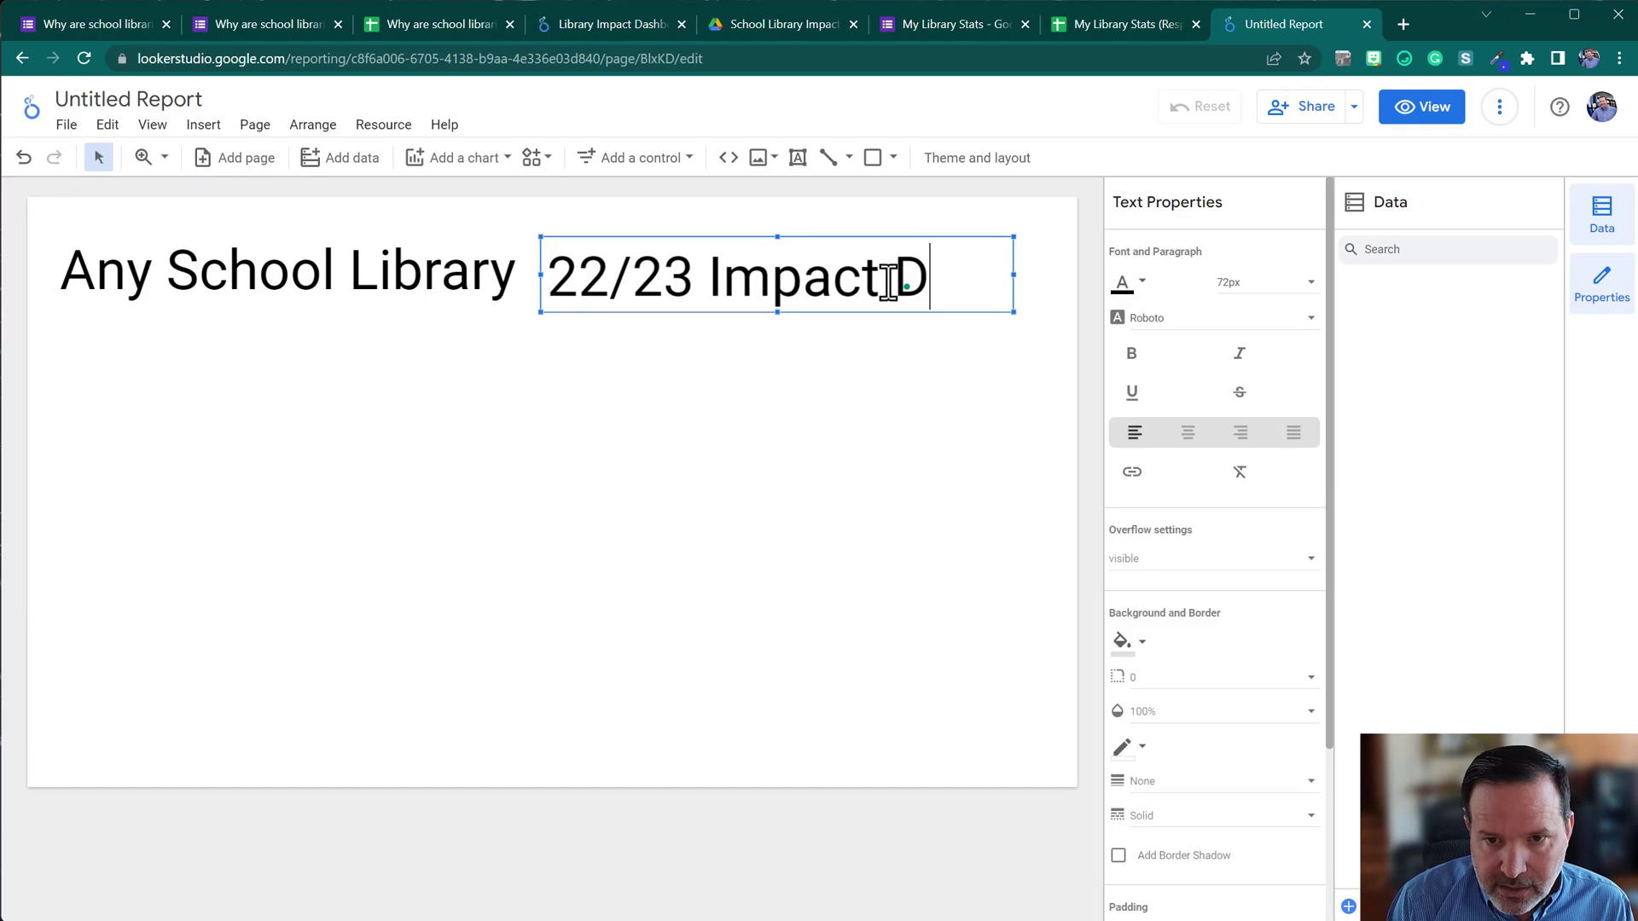
Set the "22/23 Impact Dashboard" text to 40px and move its box slightly lower beside the title.
{"action": "left_click", "coordinate": [1267, 282]}
{"action": "left_click", "coordinate": [1243, 126]}
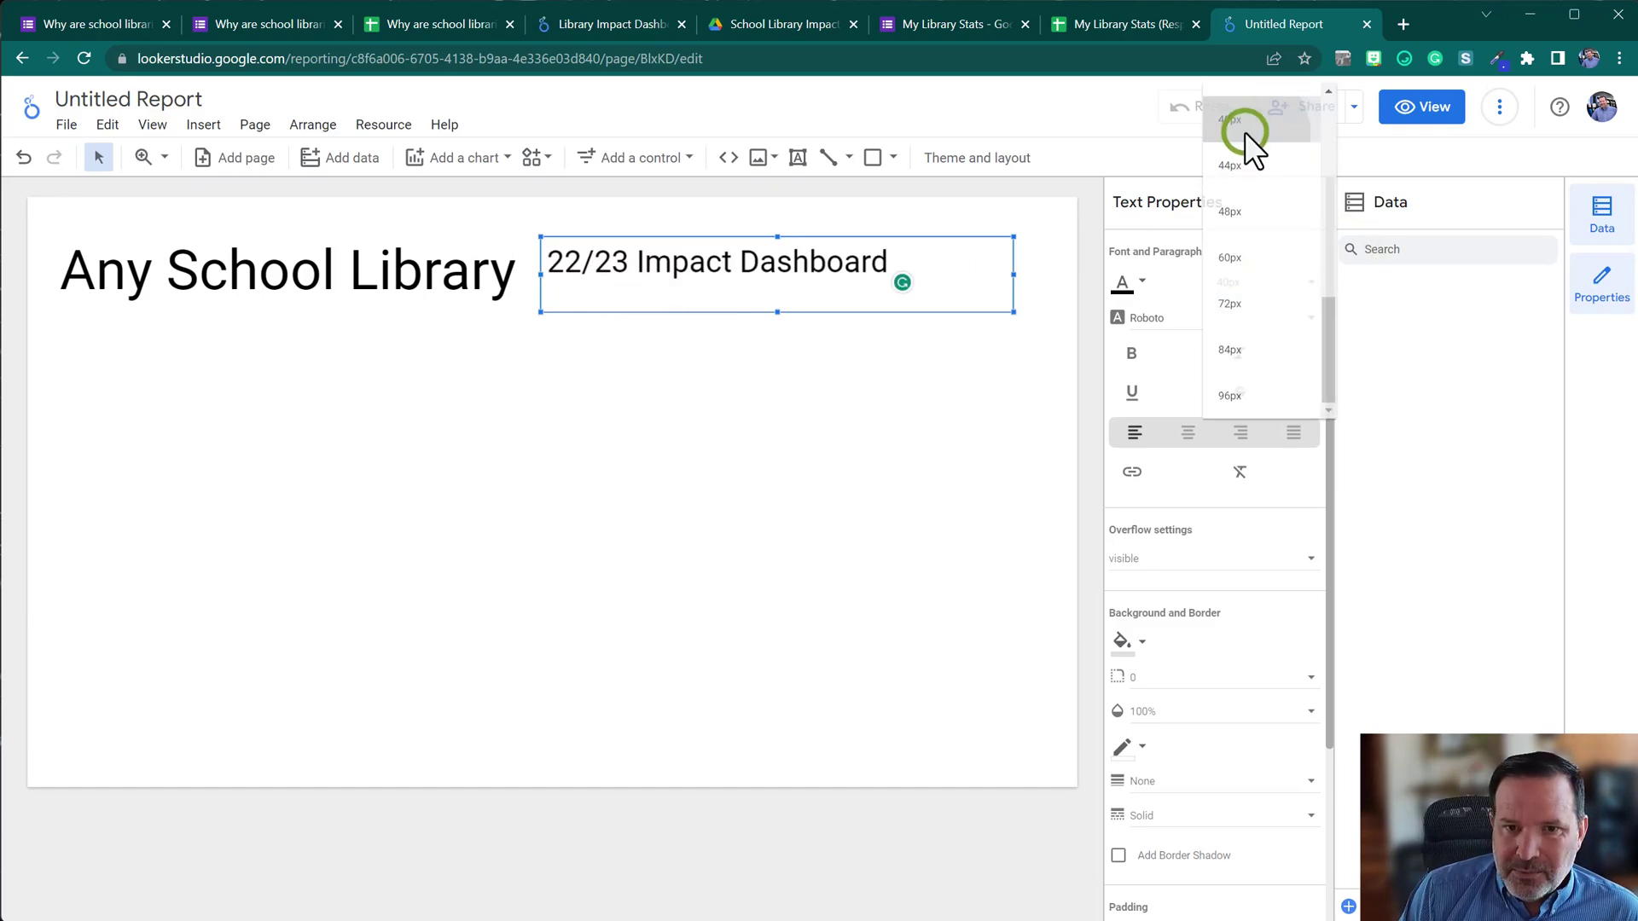
{"action": "left_click_drag", "start_coordinate": [836, 239], "coordinate": [827, 264]}
{"action": "left_click", "coordinate": [678, 402]}
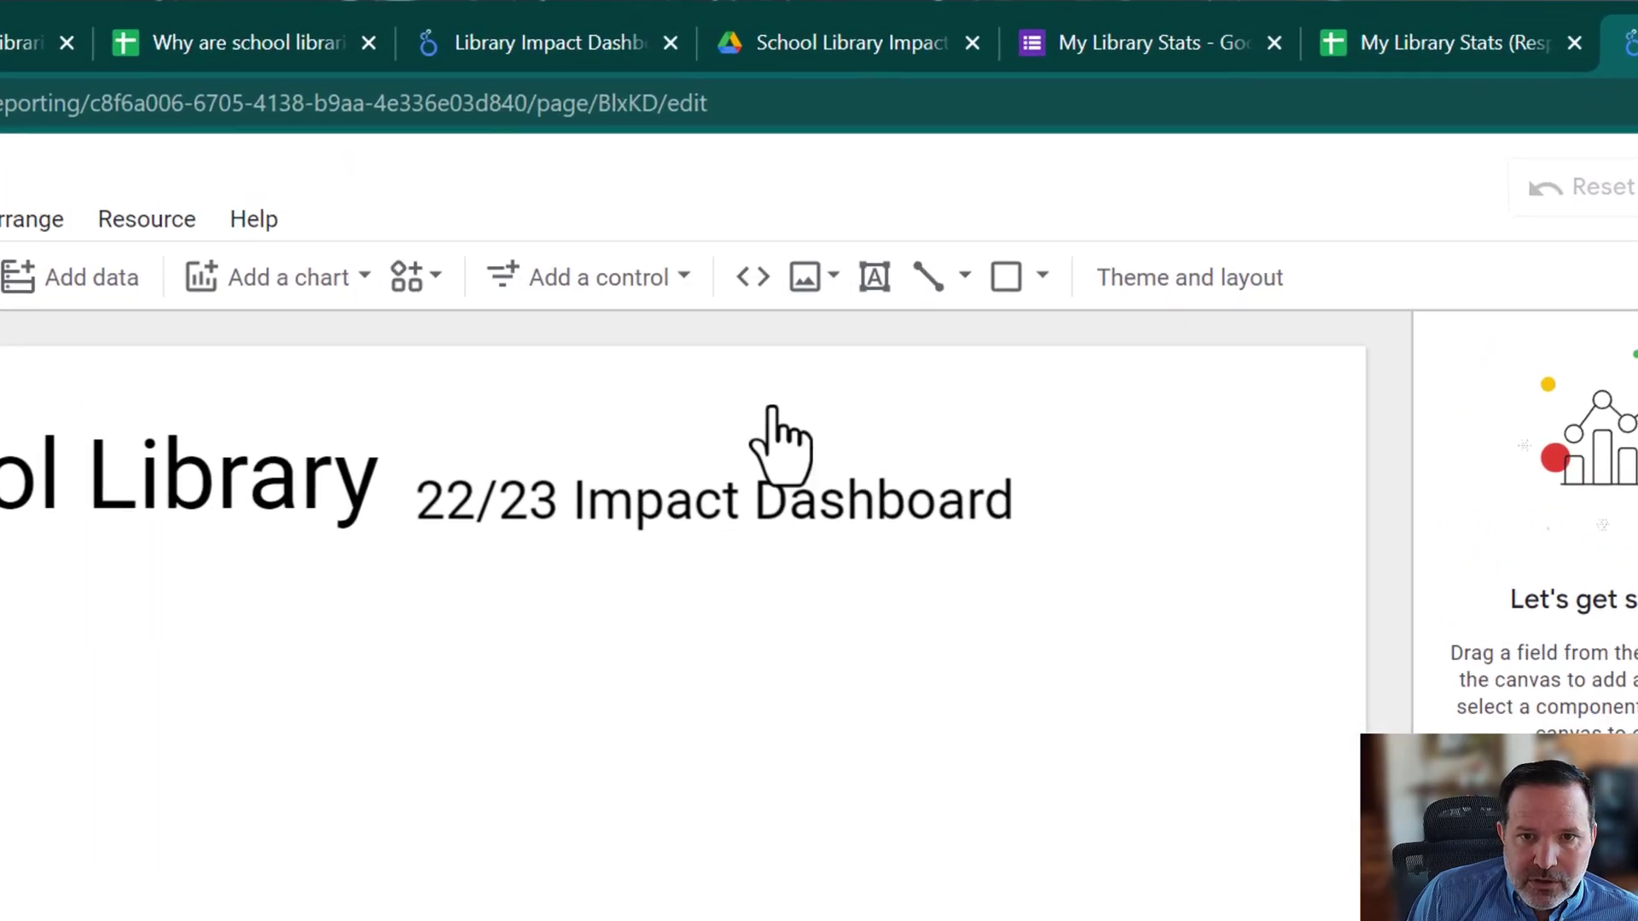
{"action": "left_click", "coordinate": [815, 282]}
{"action": "left_click", "coordinate": [982, 366]}
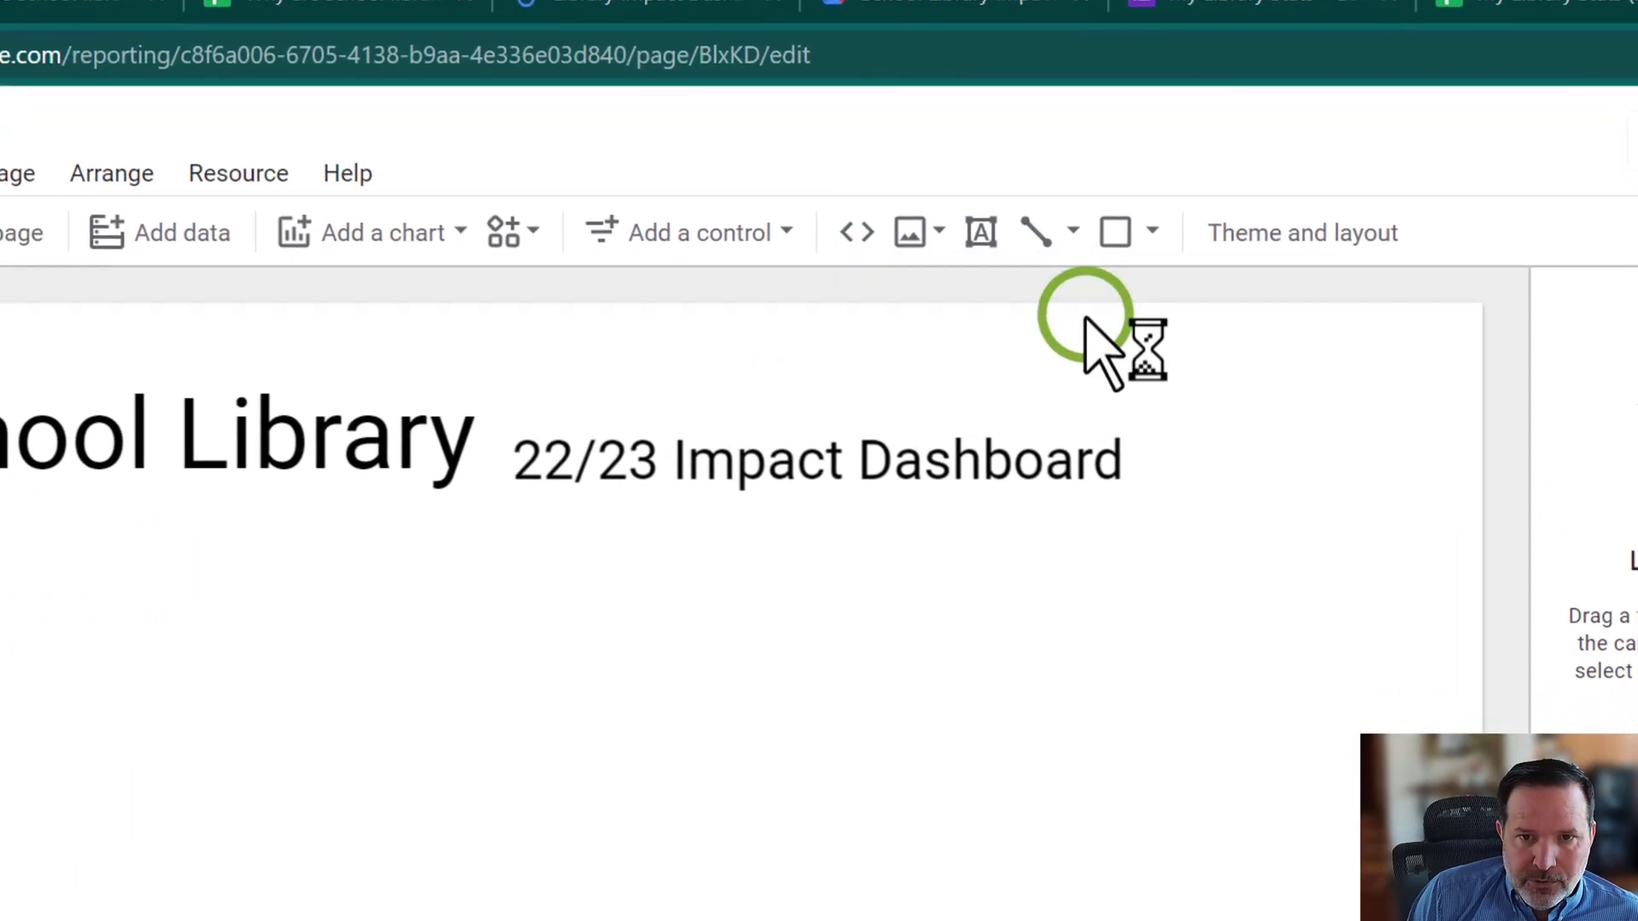
{"action": "scroll", "coordinate": [883, 529], "scroll_direction": "down", "scroll_amount": 10}
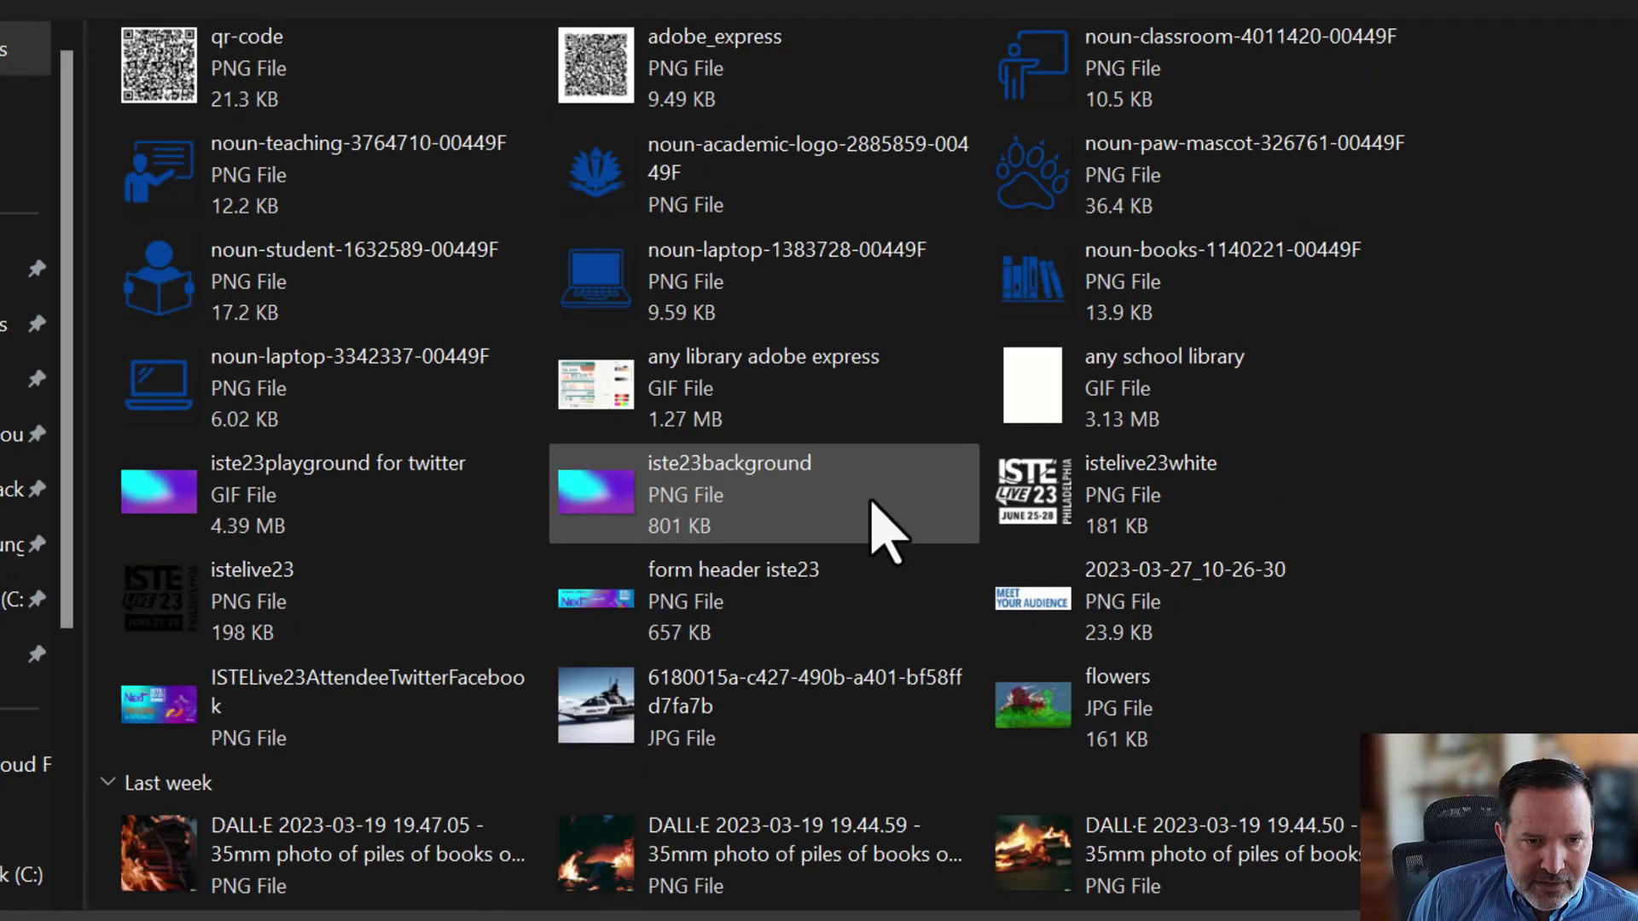
{"action": "double_click", "coordinate": [577, 191]}
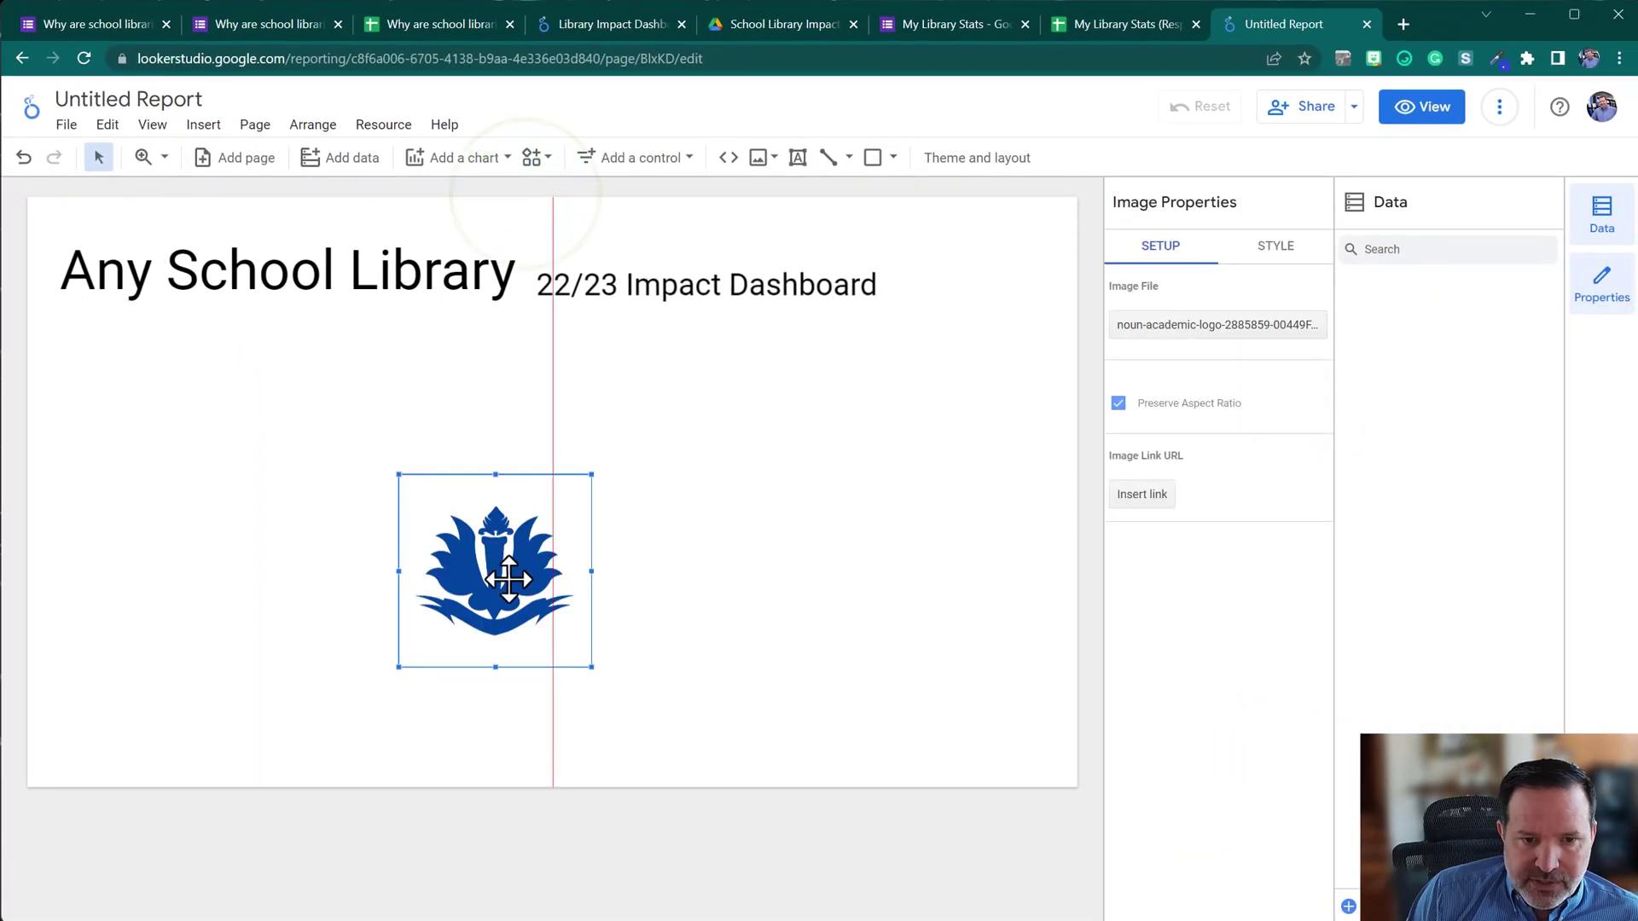
Move the school logo to the page's upper-right corner and scale it down to fit beside the "22/23 Impact Dashboard" text.
{"action": "left_click_drag", "start_coordinate": [508, 579], "coordinate": [977, 302]}
{"action": "left_click_drag", "start_coordinate": [876, 384], "coordinate": [962, 318]}
{"action": "left_click_drag", "start_coordinate": [999, 267], "coordinate": [946, 290]}
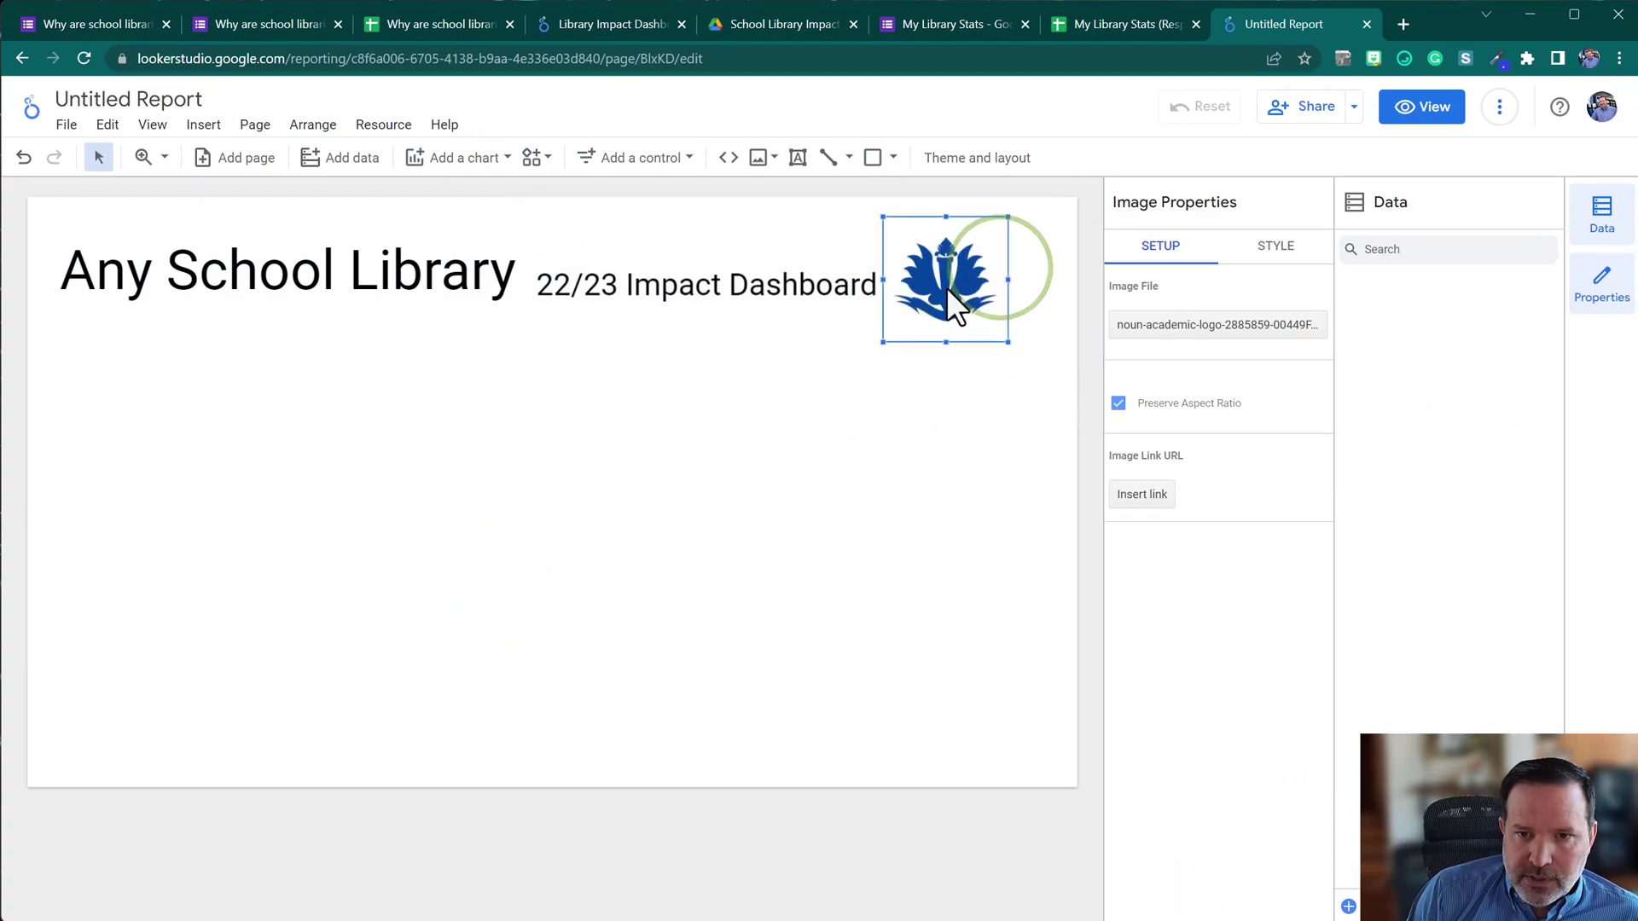
{"action": "left_click_drag", "start_coordinate": [1009, 340], "coordinate": [1048, 371]}
{"action": "left_click_drag", "start_coordinate": [958, 330], "coordinate": [981, 337]}
{"action": "left_click", "coordinate": [733, 373]}
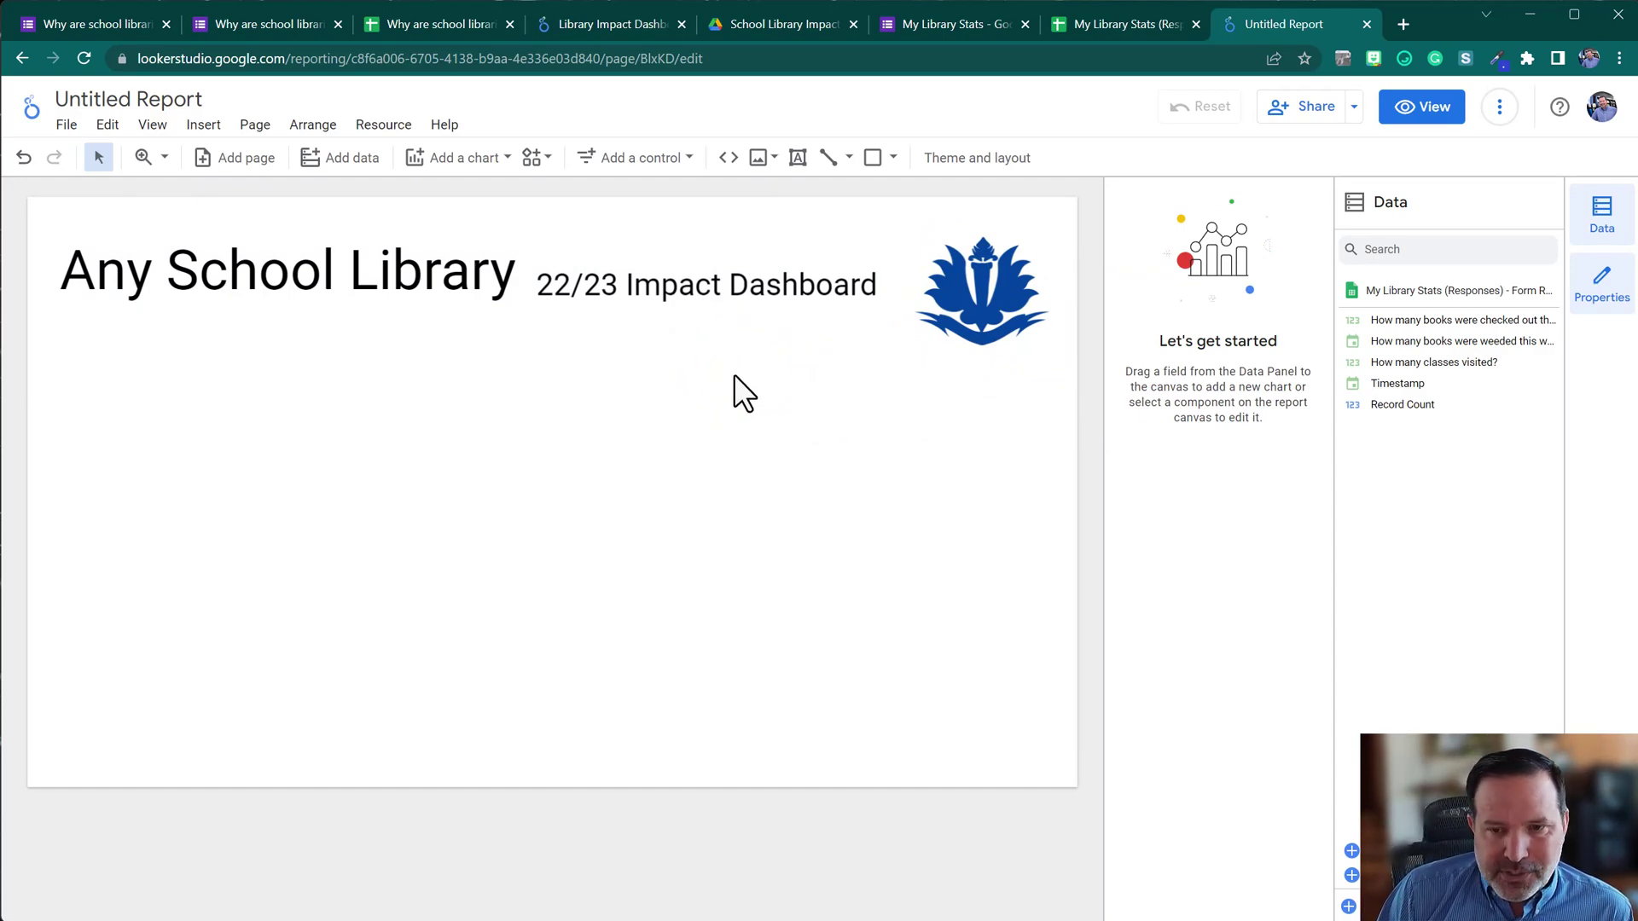
Duplicate the "22/23 Impact Dashboard" text box, place the copy below the main title and change its text to "Books Checked Out".
{"action": "left_click", "coordinate": [642, 284]}
{"action": "left_click_drag", "start_coordinate": [661, 258], "coordinate": [293, 402]}
{"action": "double_click", "coordinate": [294, 397]}
{"action": "type", "text": "Books Checked Out"}
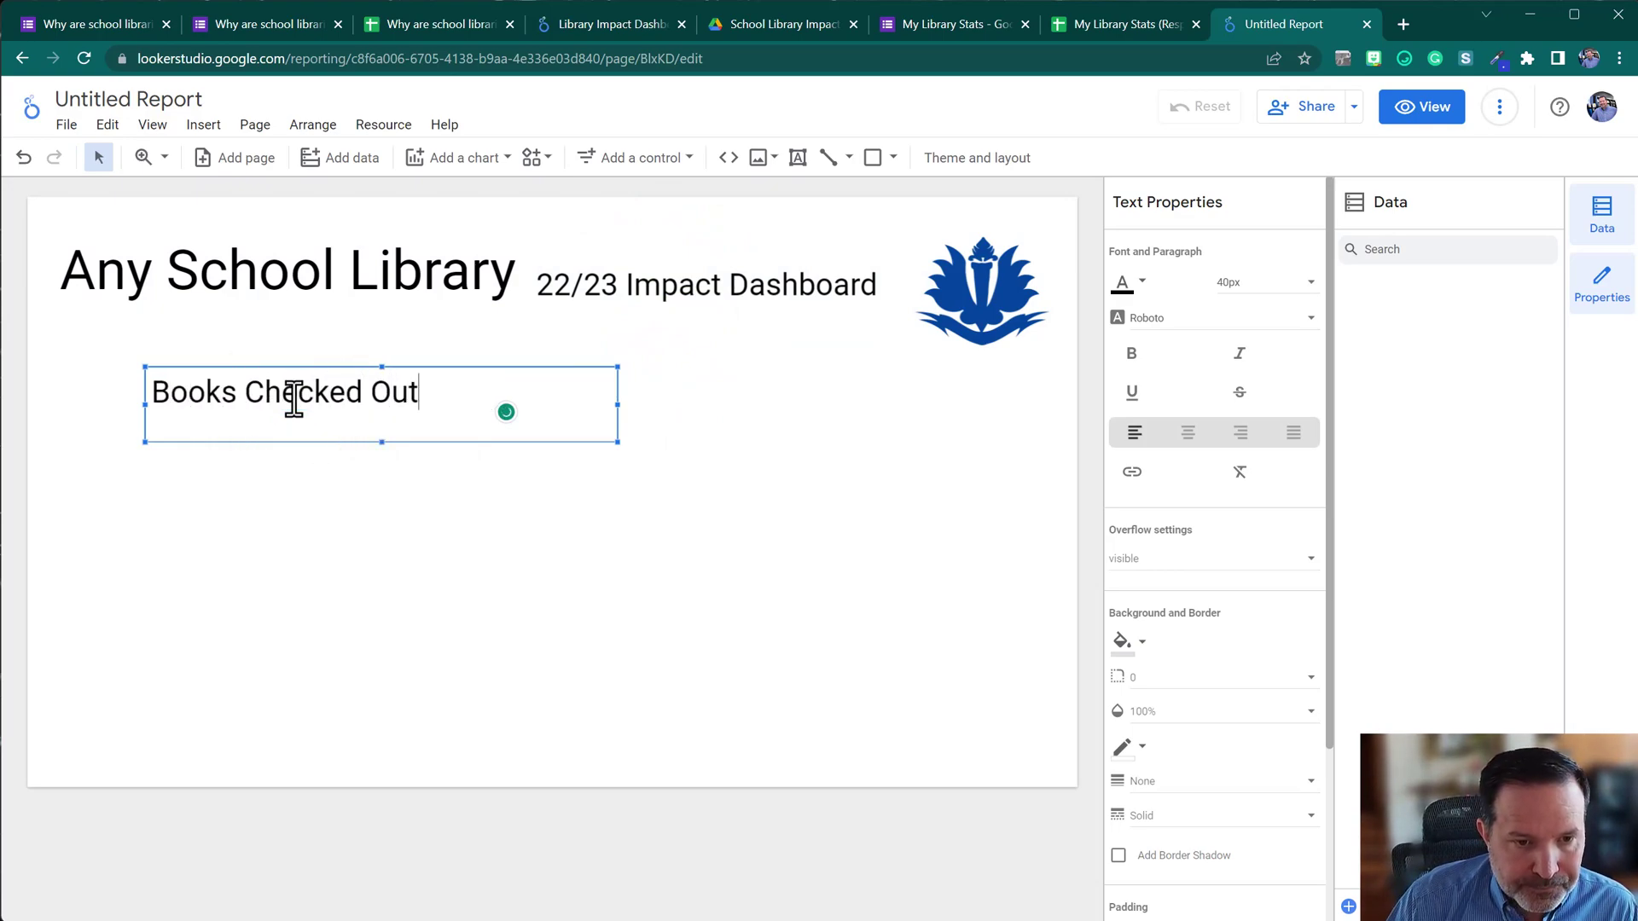
Set the "Books Checked Out" text to 48px and move its box toward the page's left edge, leaving space below the title.
{"action": "left_click", "coordinate": [615, 382]}
{"action": "left_click", "coordinate": [1309, 281]}
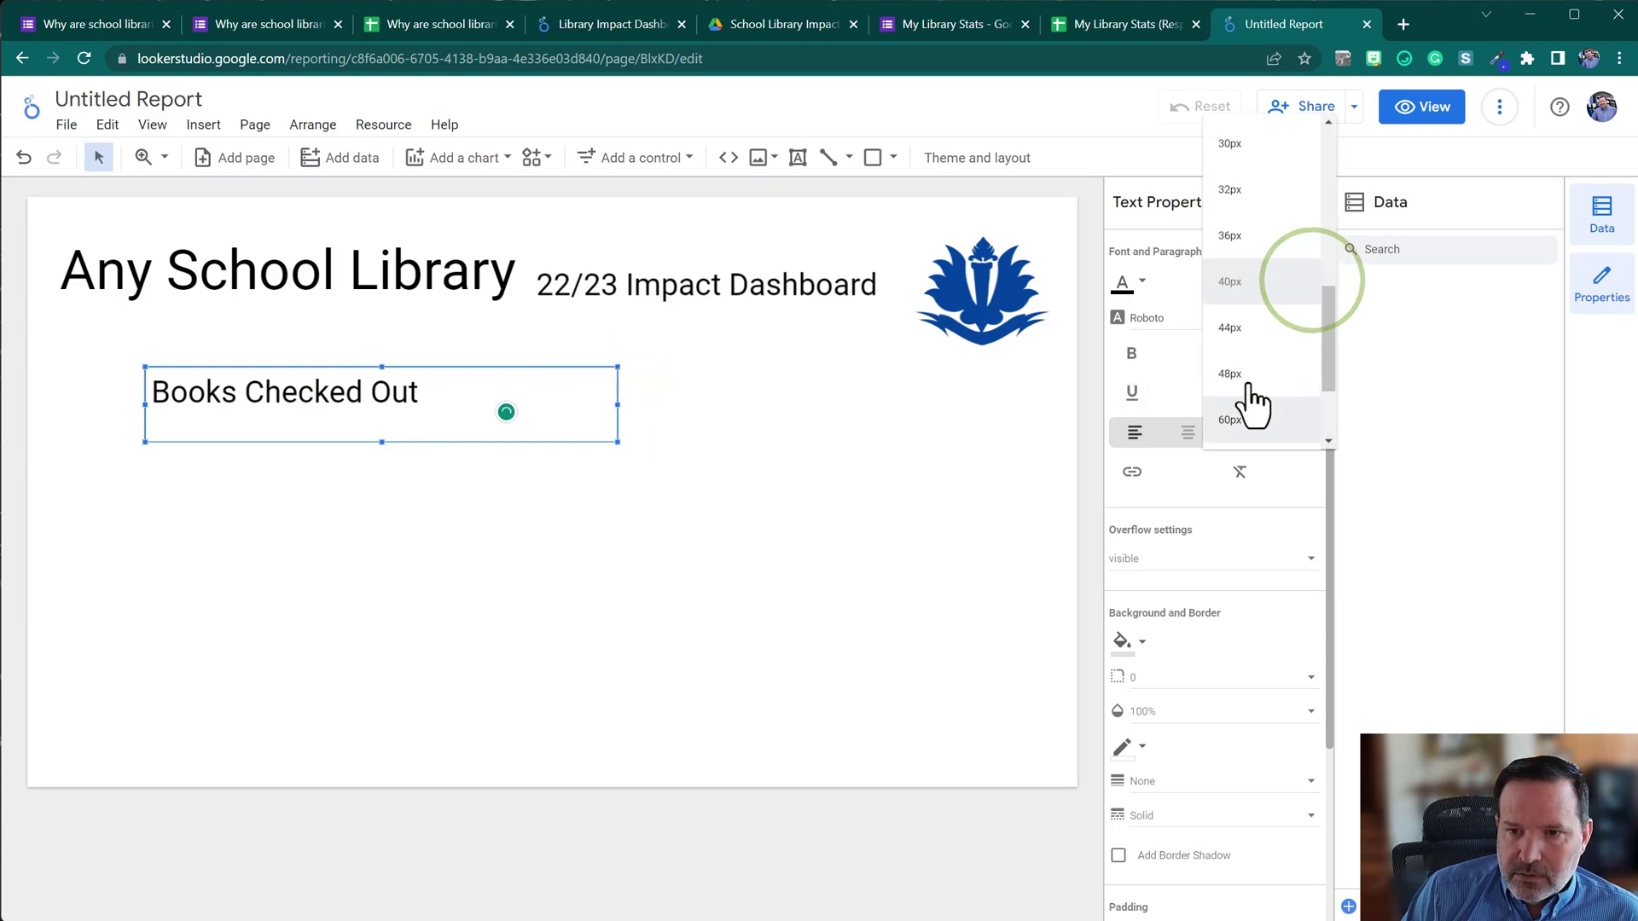
{"action": "left_click", "coordinate": [1244, 377]}
{"action": "left_click_drag", "start_coordinate": [528, 366], "coordinate": [430, 424]}
{"action": "left_click_drag", "start_coordinate": [519, 496], "coordinate": [387, 468]}
{"action": "left_click", "coordinate": [511, 440]}
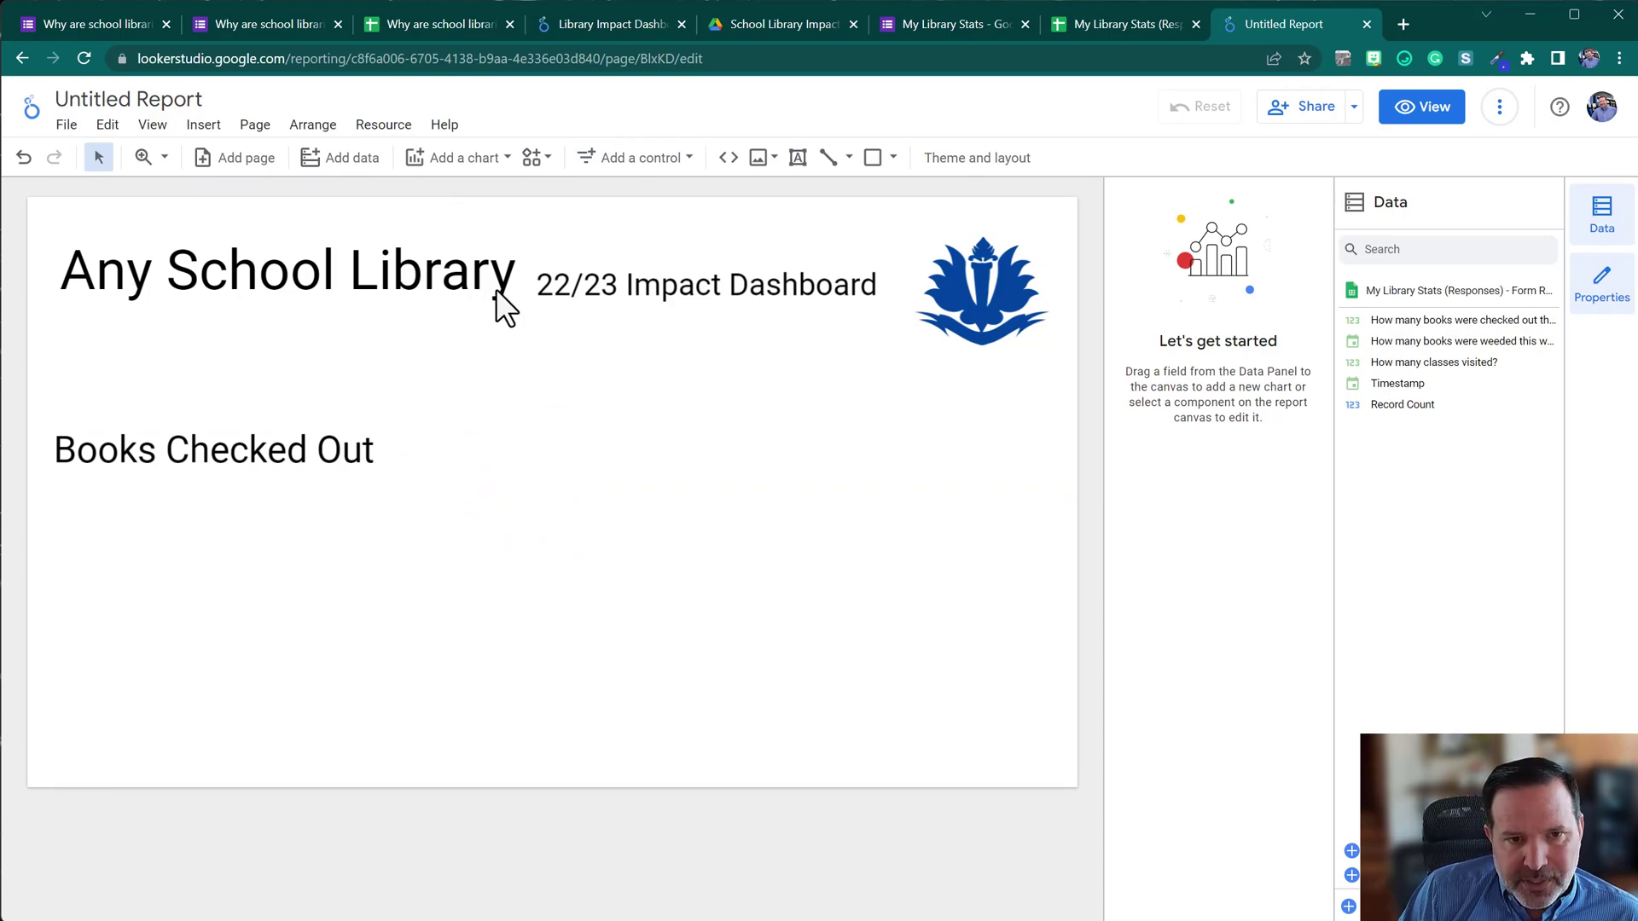
Insert a scorecard between the main title and "Books Checked Out", enlarge it slightly and align it with the label.
{"action": "left_click", "coordinate": [483, 162]}
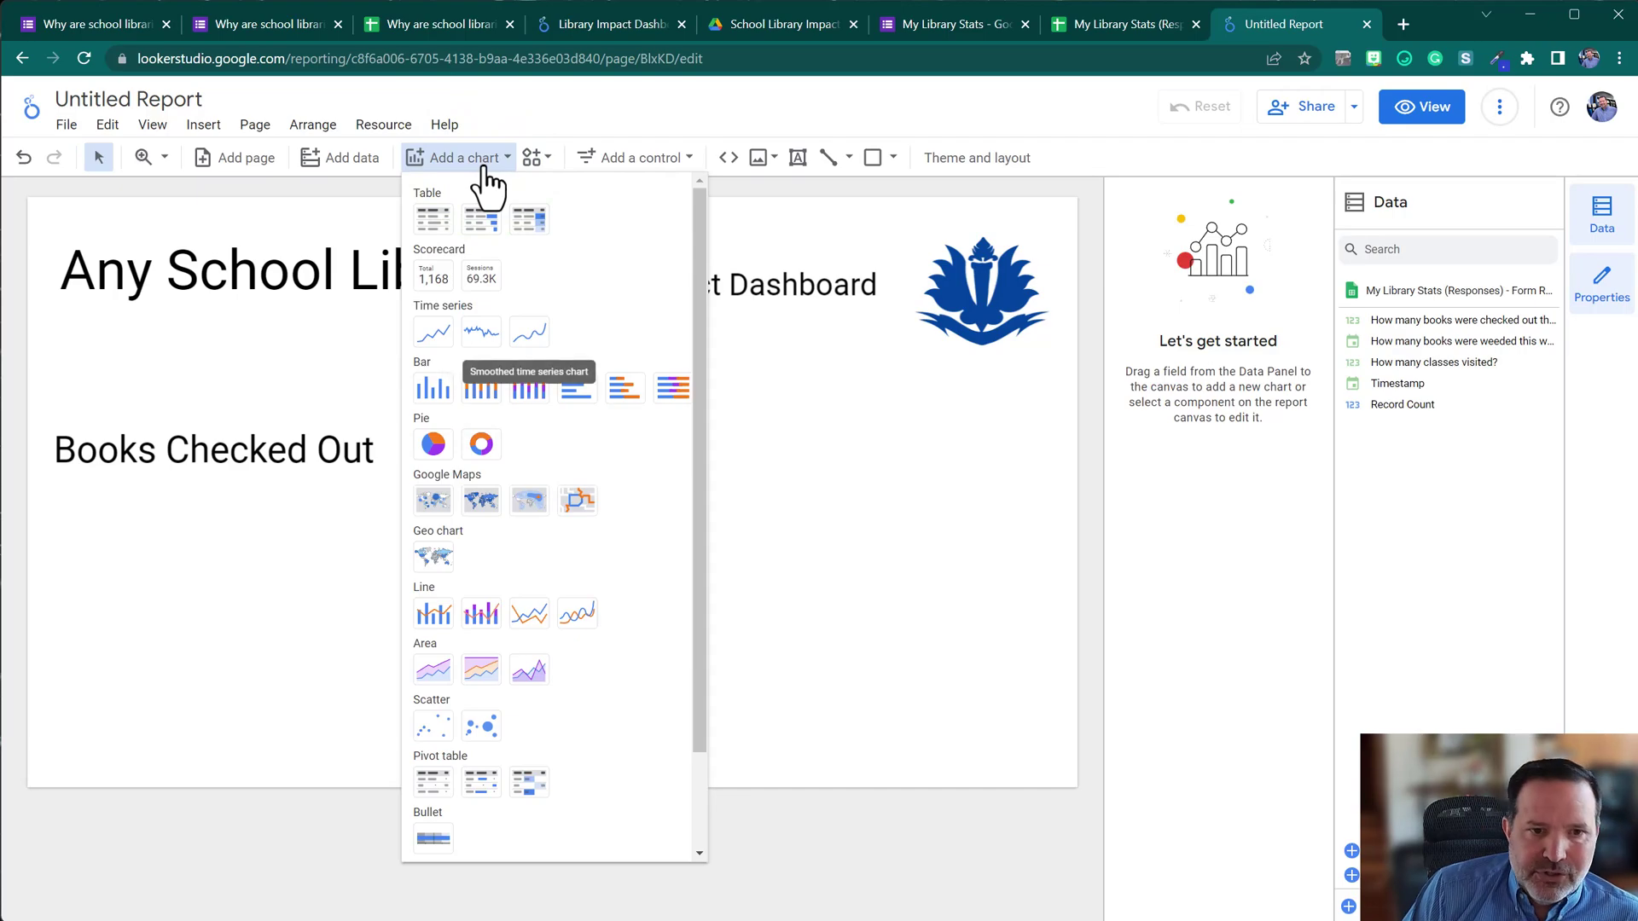
{"action": "left_click", "coordinate": [435, 280]}
{"action": "left_click", "coordinate": [62, 318]}
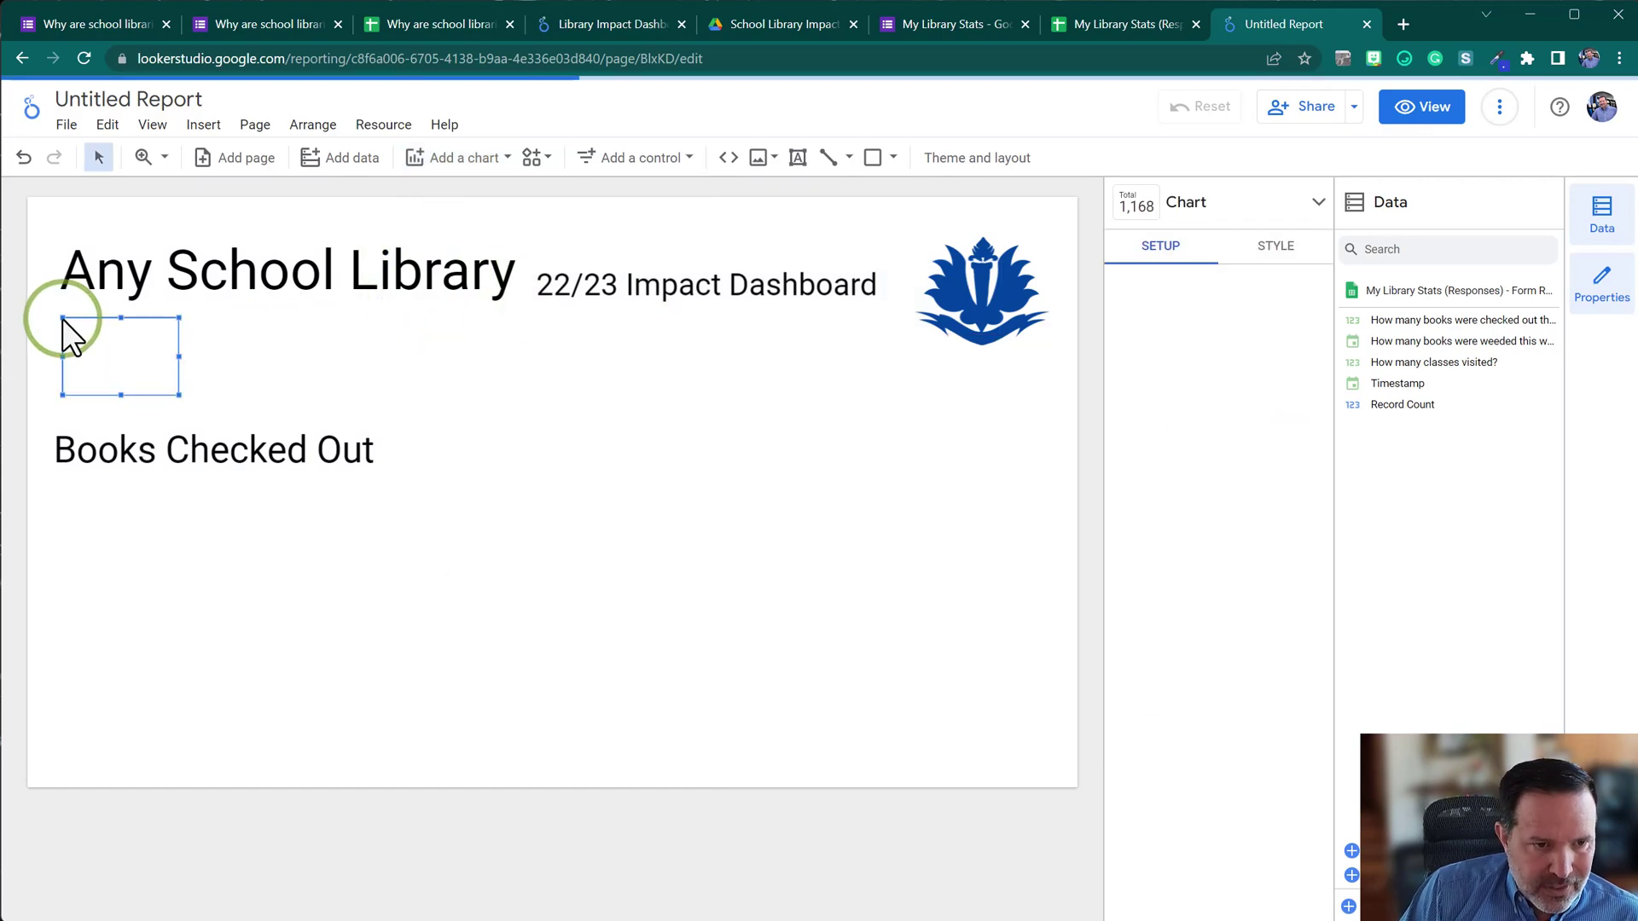
{"action": "left_click_drag", "start_coordinate": [179, 395], "coordinate": [239, 425]}
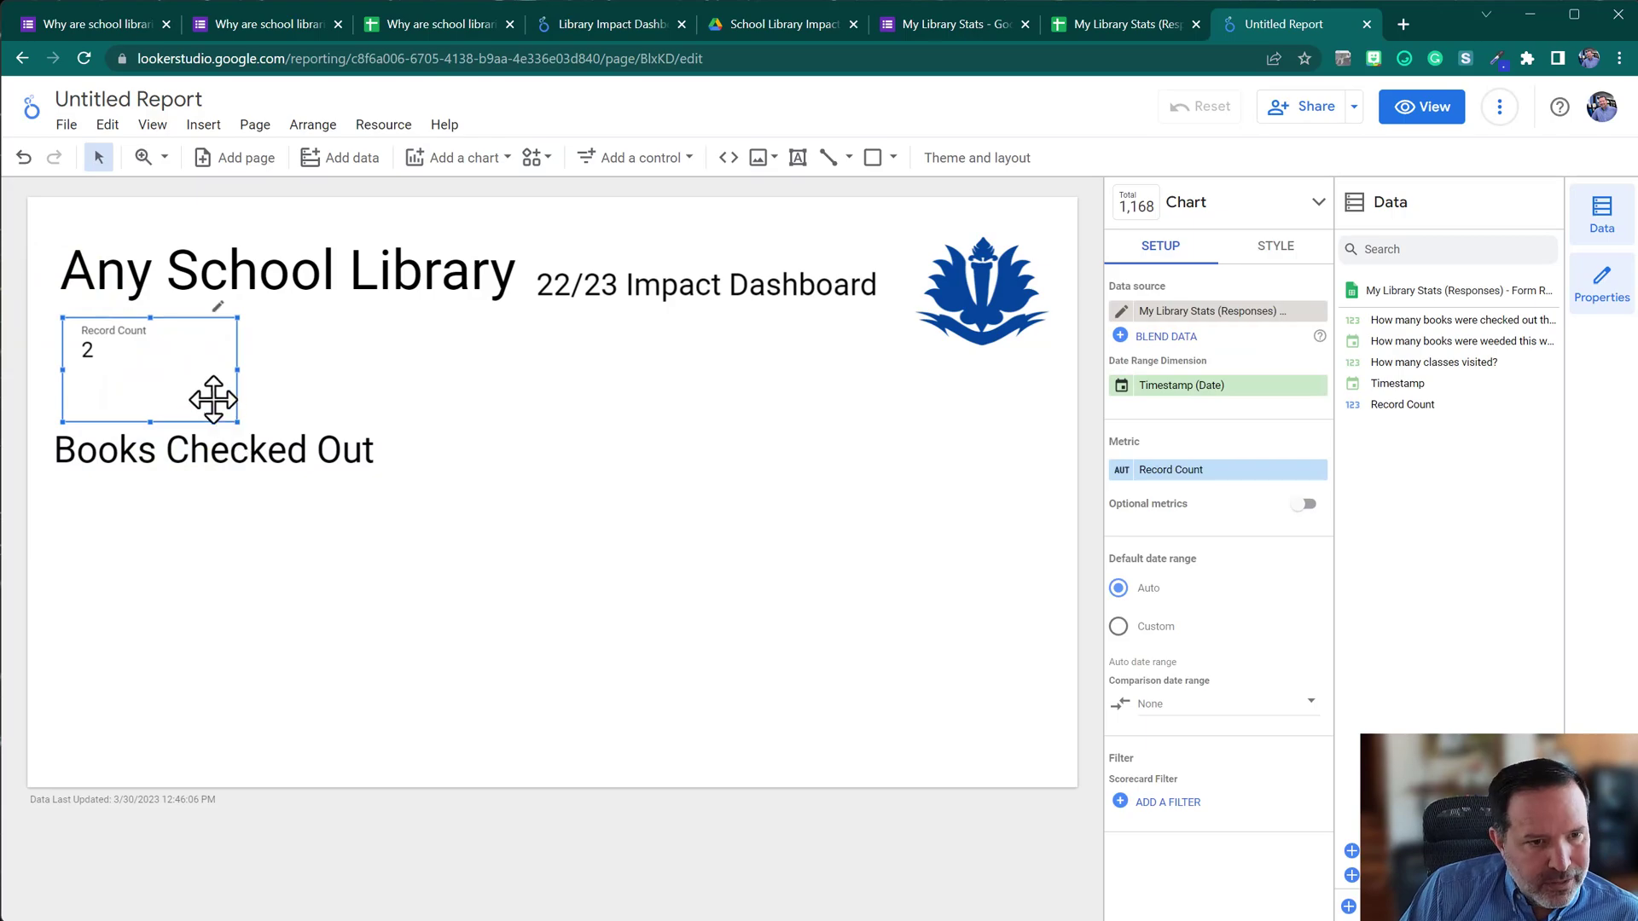
{"action": "mouse_move", "coordinate": [174, 355]}
{"action": "left_mouse_down"}
{"action": "mouse_move", "coordinate": [186, 345]}
{"action": "mouse_move", "coordinate": [179, 359]}
{"action": "left_mouse_up"}
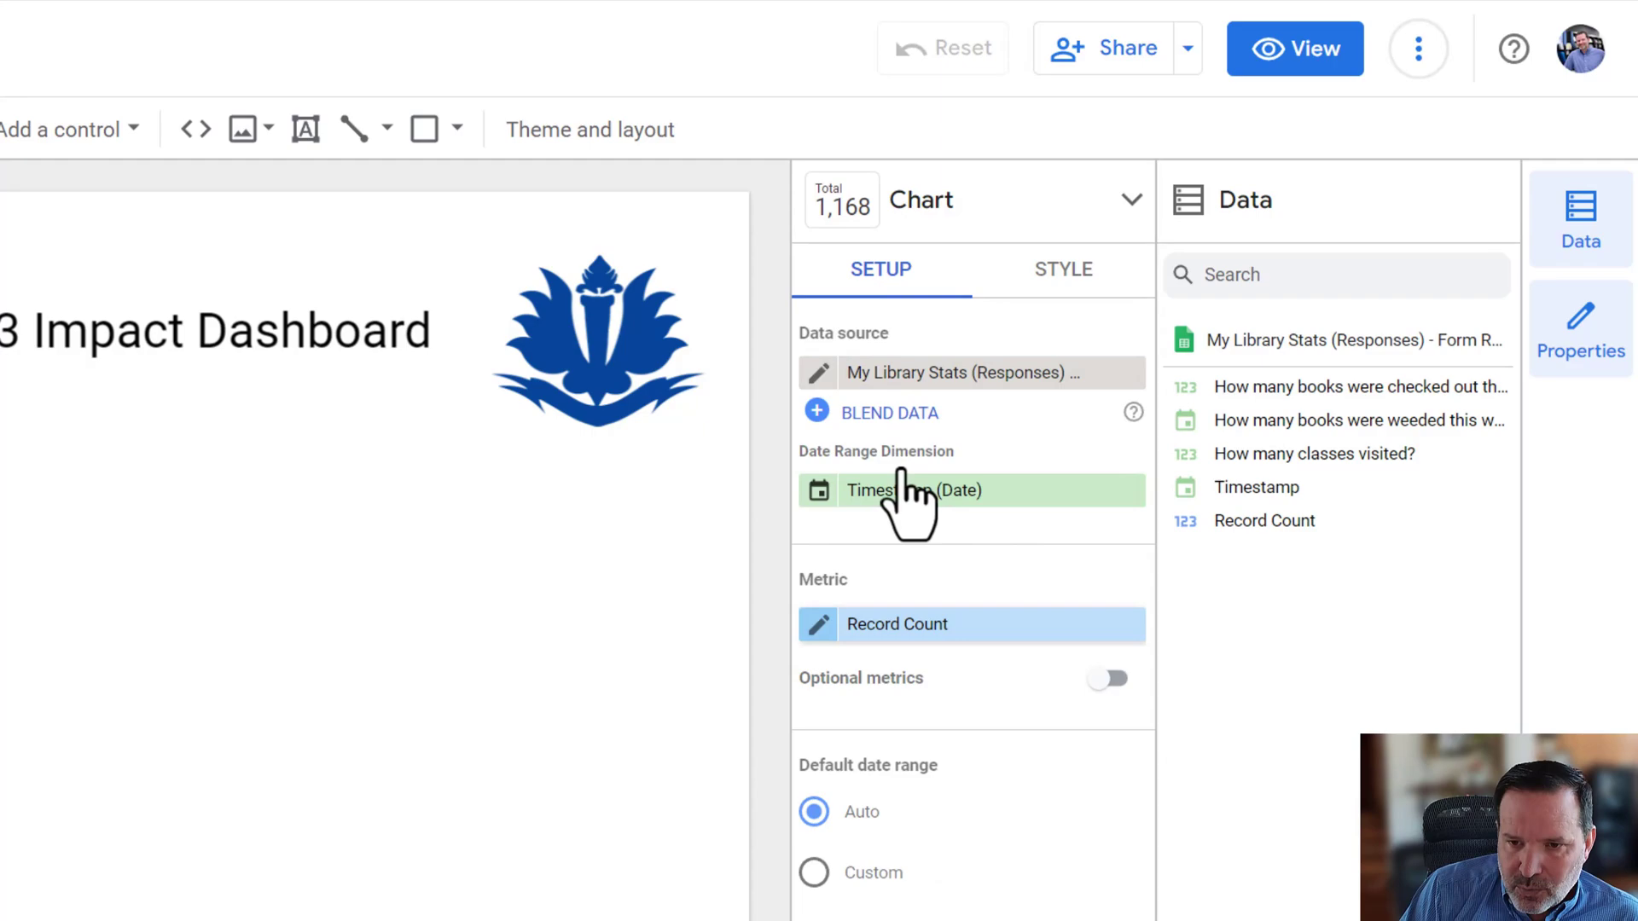
Use the "How many books were checked out this week?" field as the scorecard's metric and hide the metric name.
{"action": "left_click_drag", "start_coordinate": [907, 488], "coordinate": [1467, 498]}
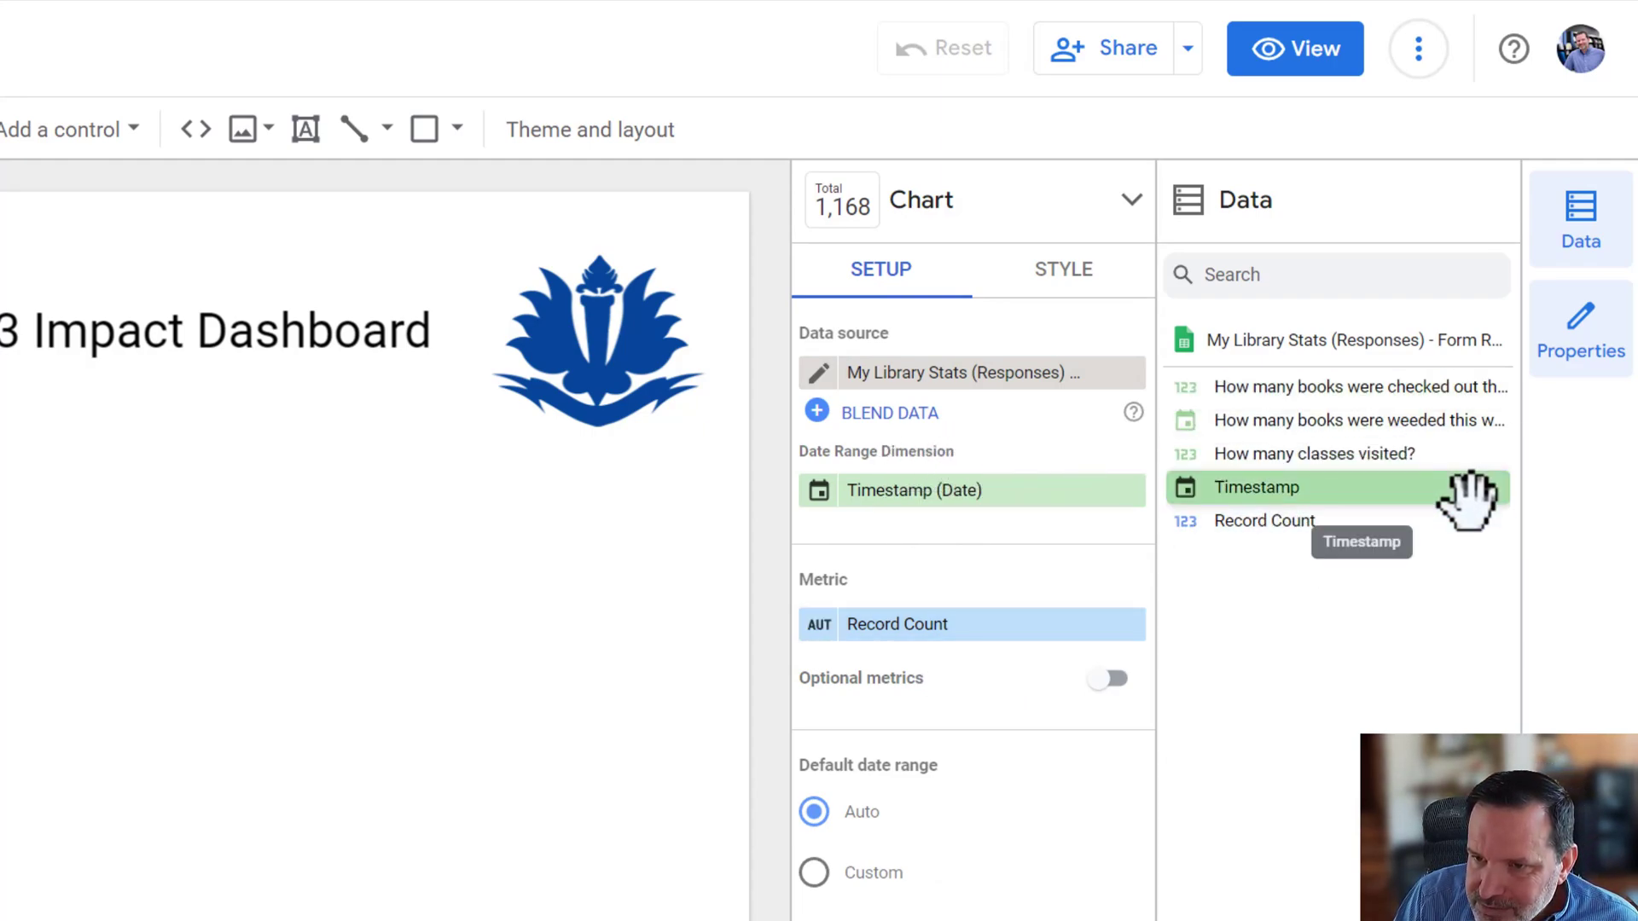
{"action": "left_click_drag", "start_coordinate": [1407, 387], "coordinate": [1038, 634]}
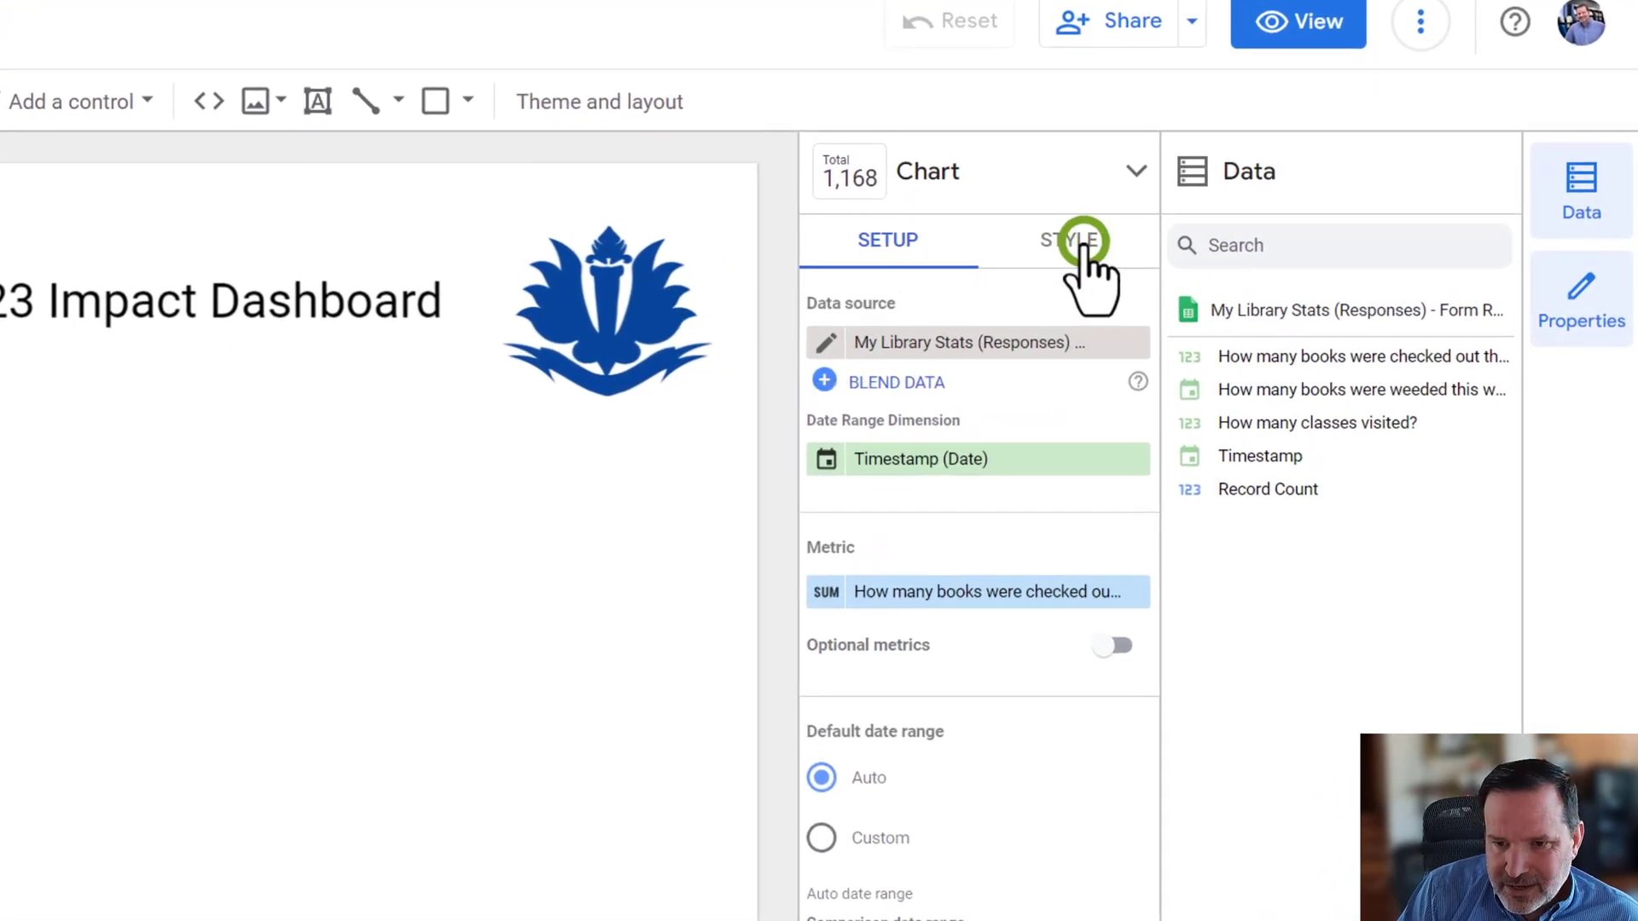
{"action": "left_click", "coordinate": [1083, 242]}
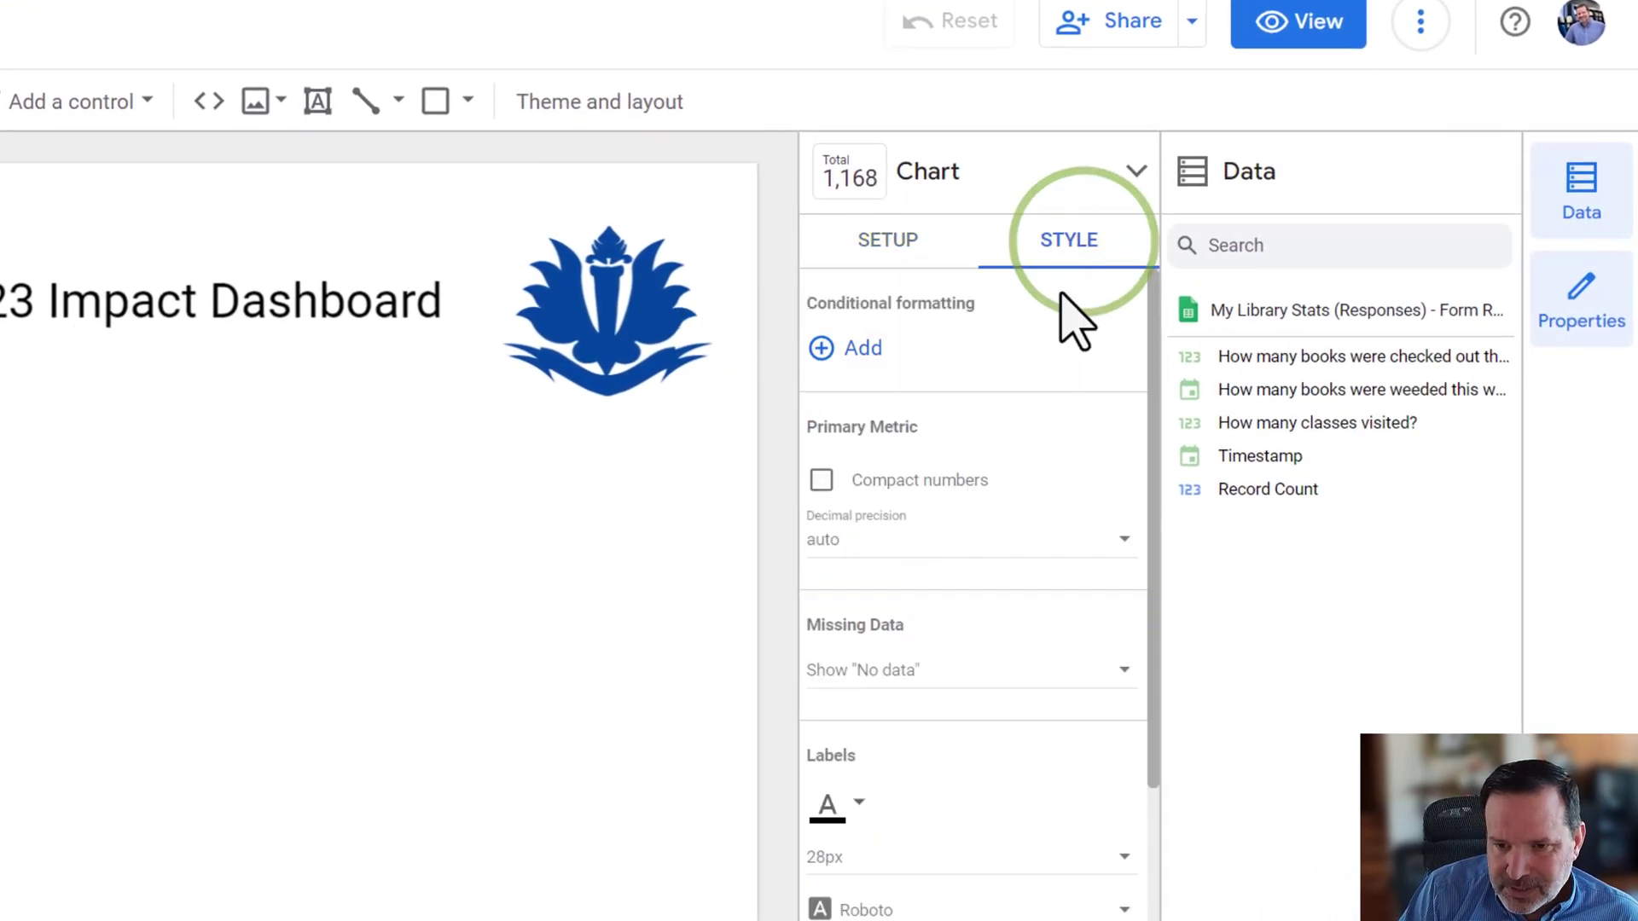
{"action": "scroll", "coordinate": [851, 749], "scroll_direction": "down", "scroll_amount": 2}
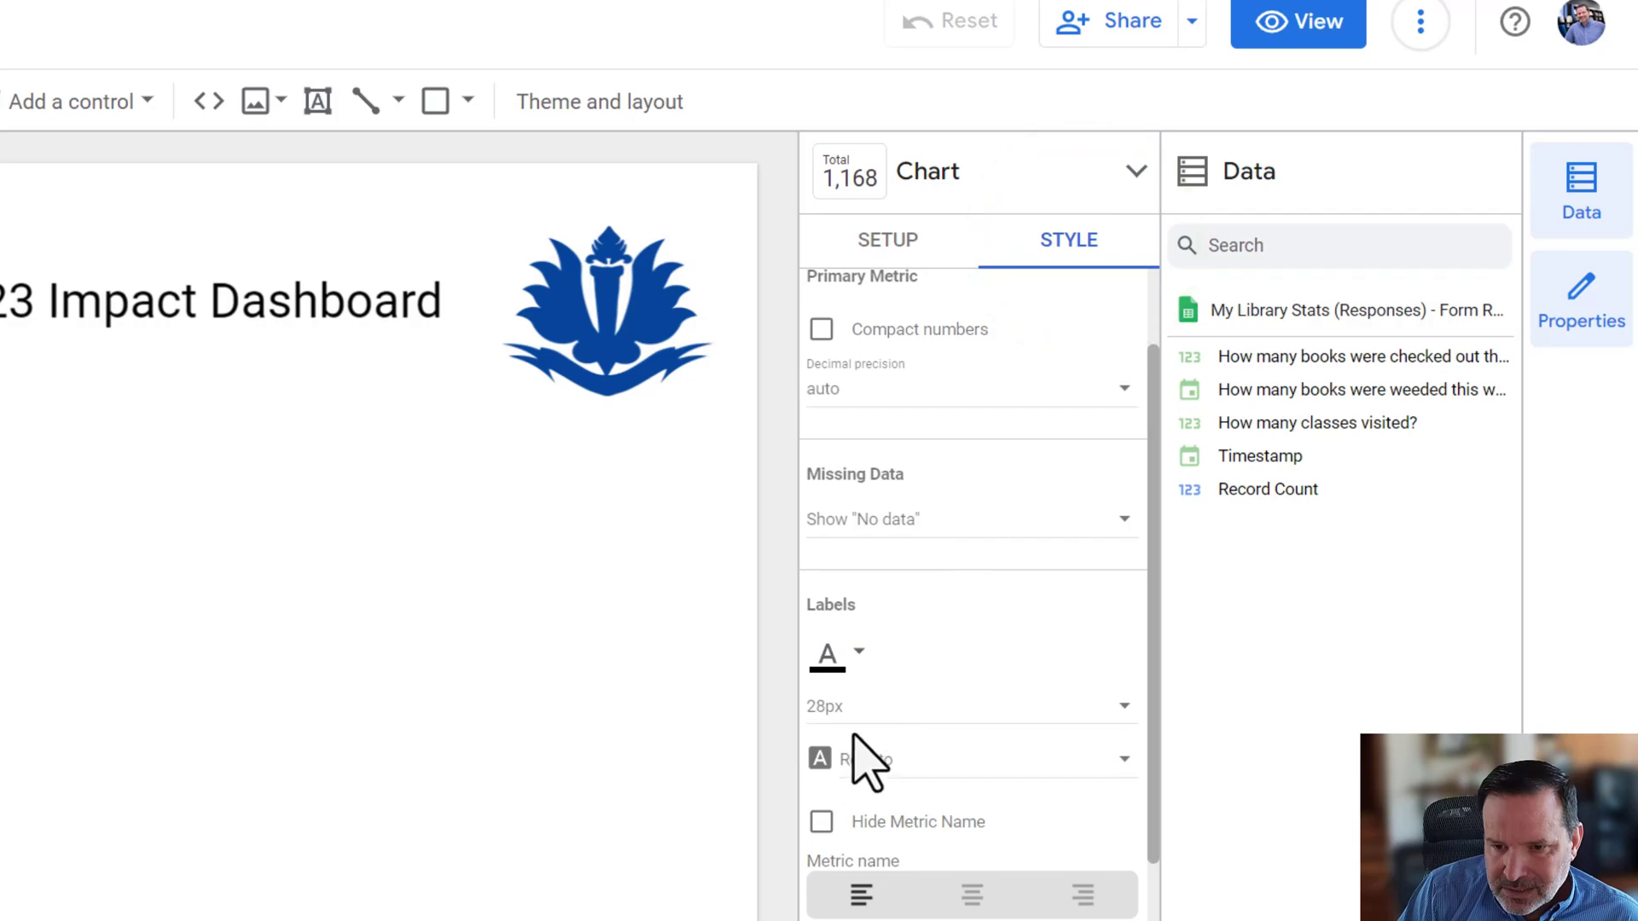
{"action": "left_click", "coordinate": [821, 821]}
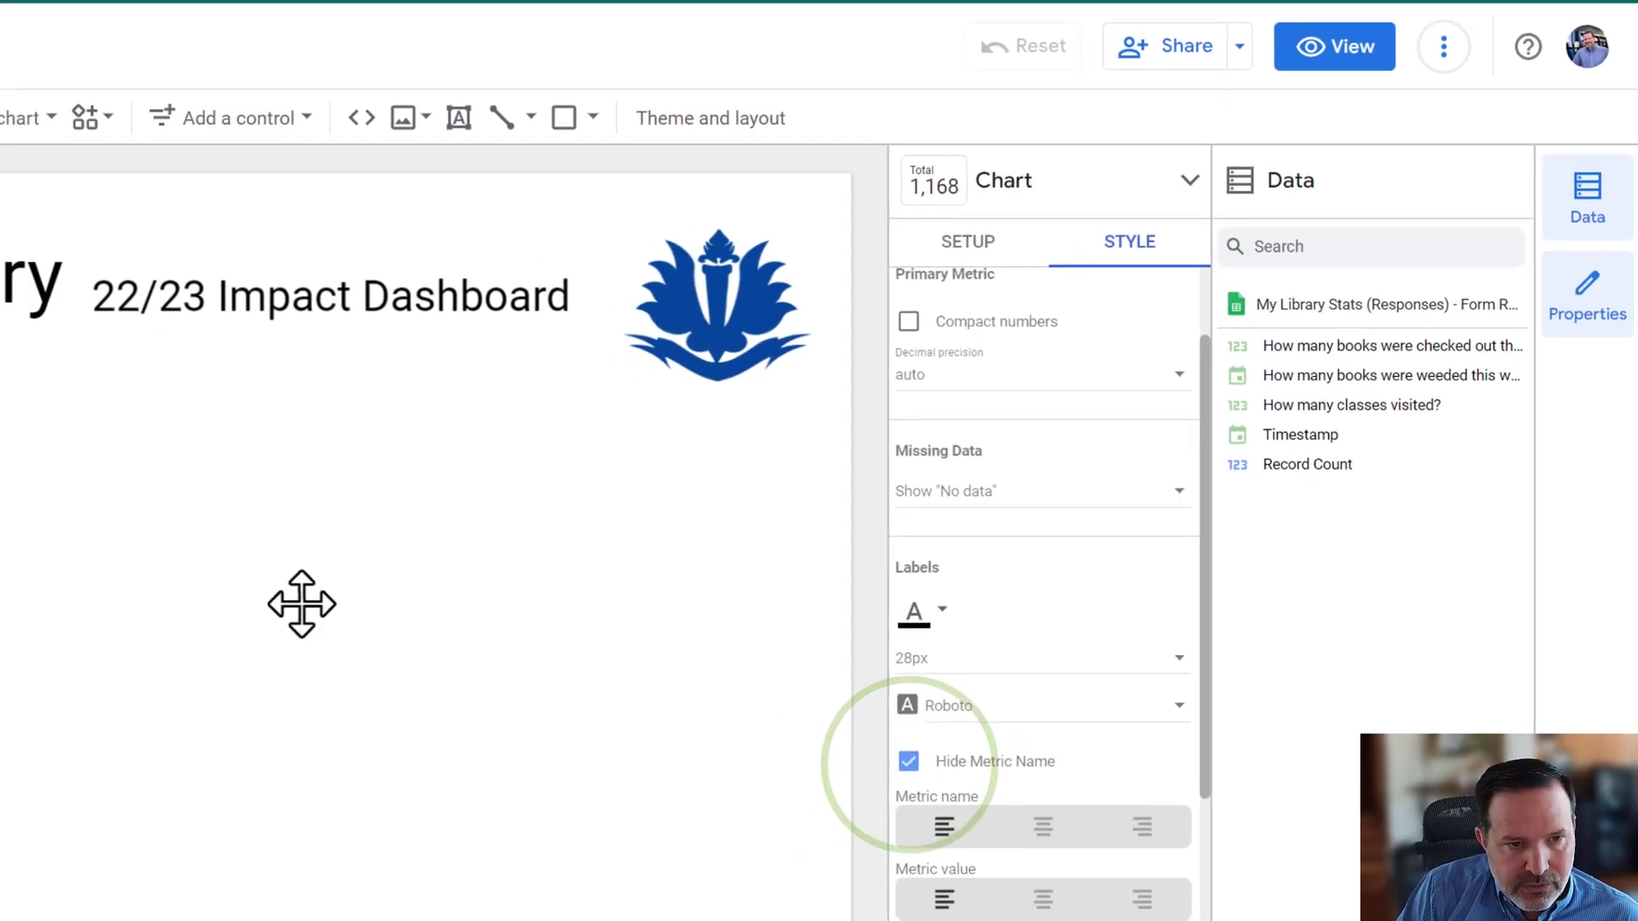
Set the font size of the books-checked-out scorecard's labels to auto.
{"action": "left_click", "coordinate": [178, 376]}
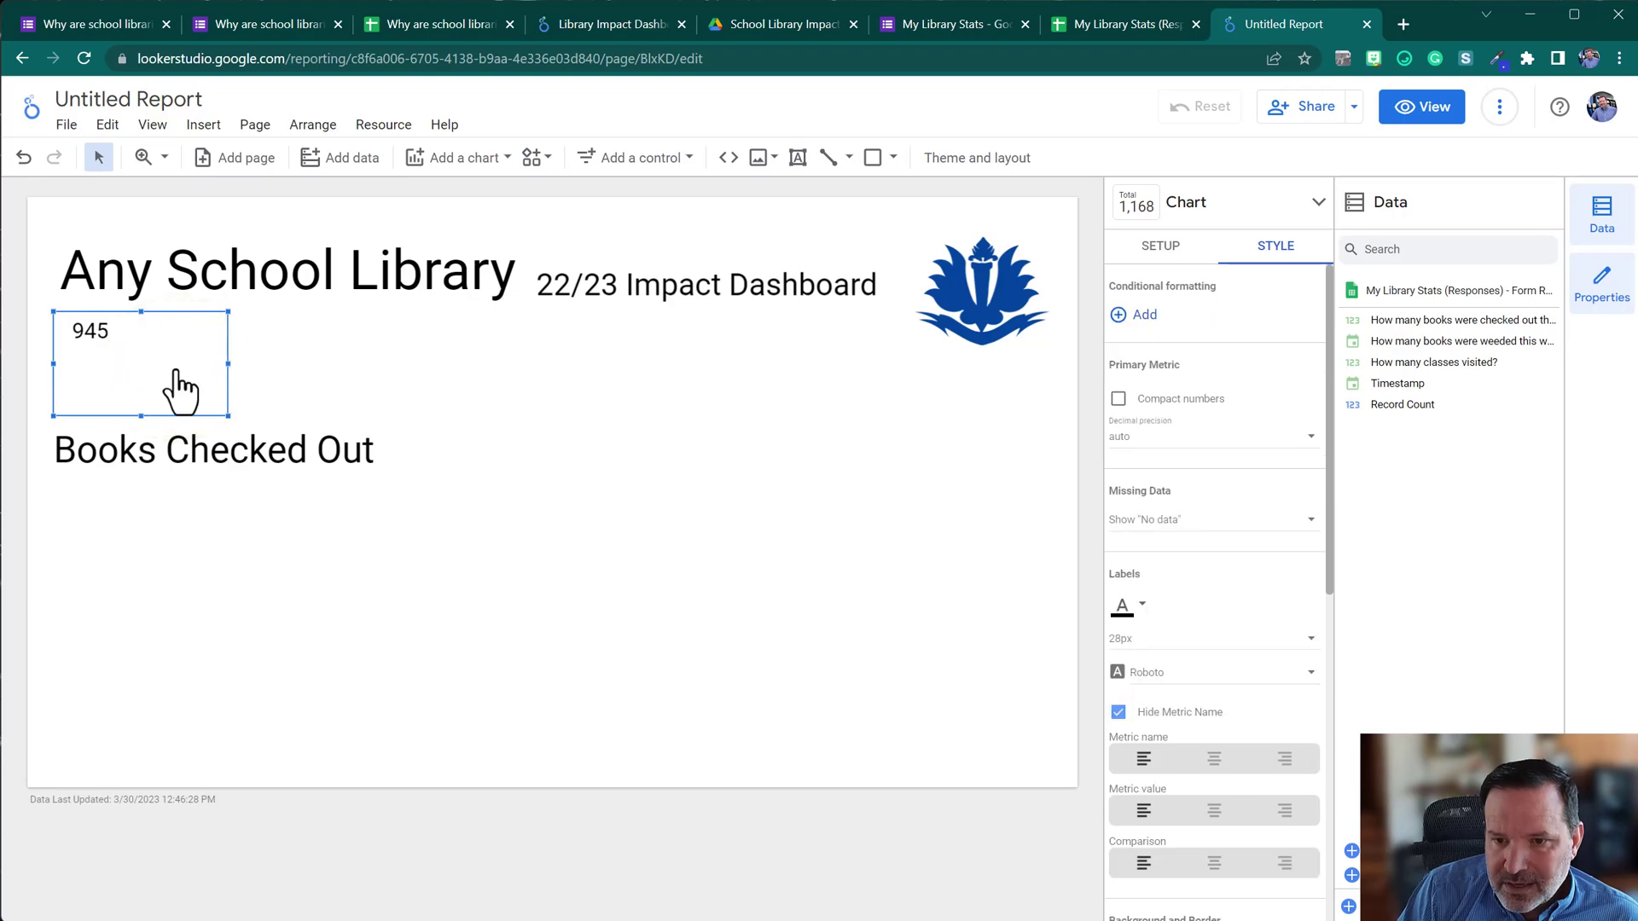
{"action": "left_click", "coordinate": [1305, 554]}
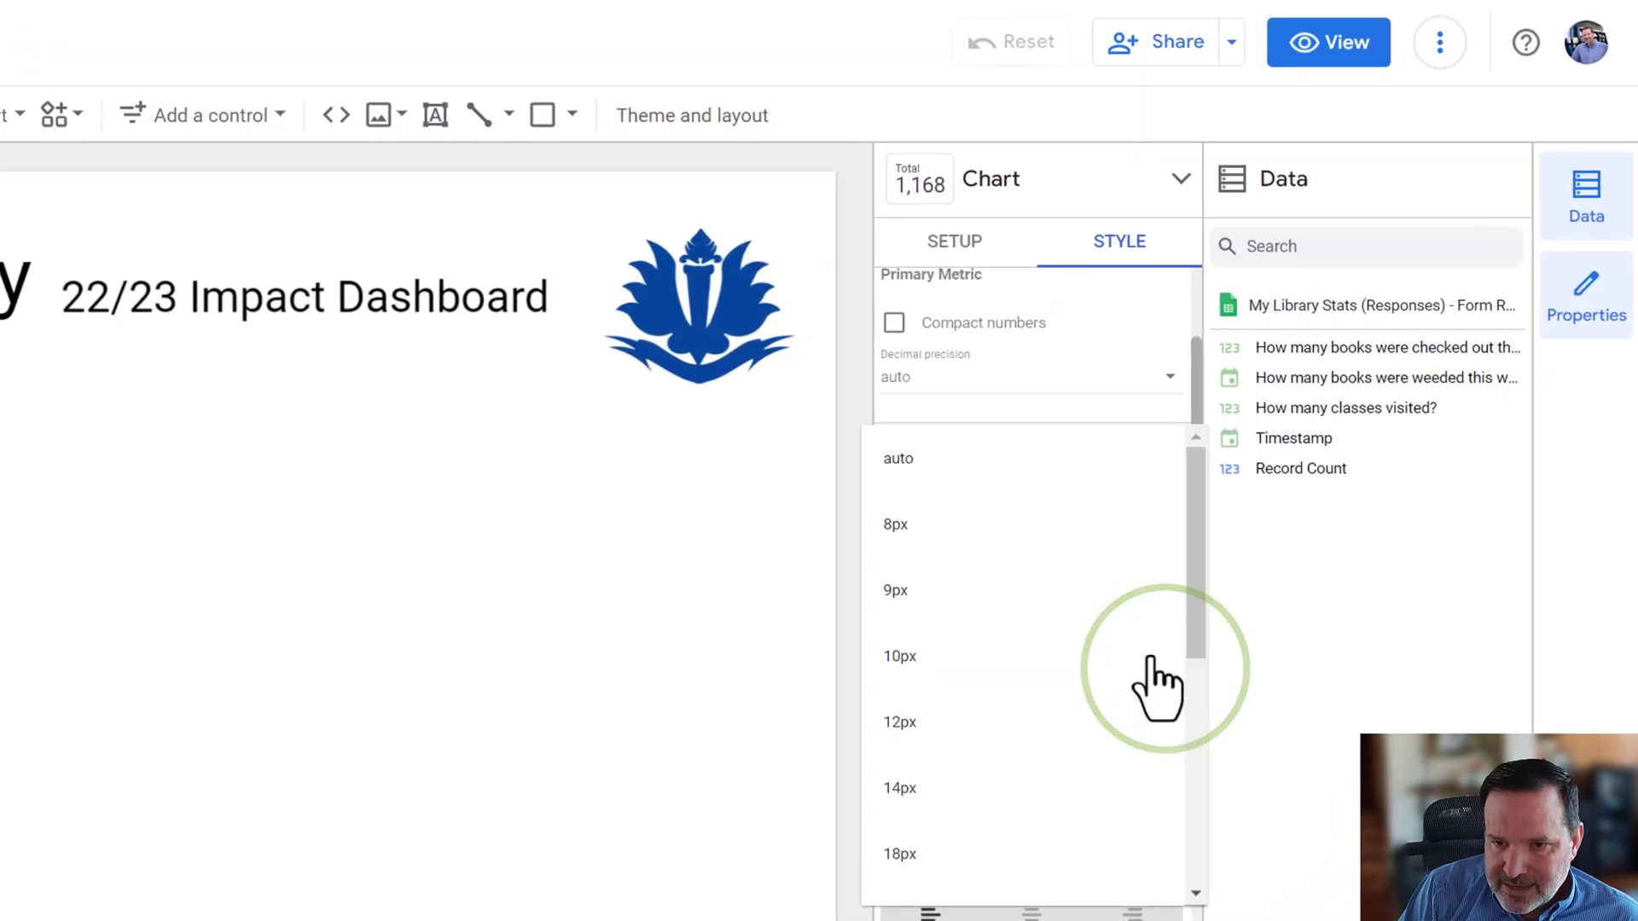
{"action": "left_click", "coordinate": [969, 461]}
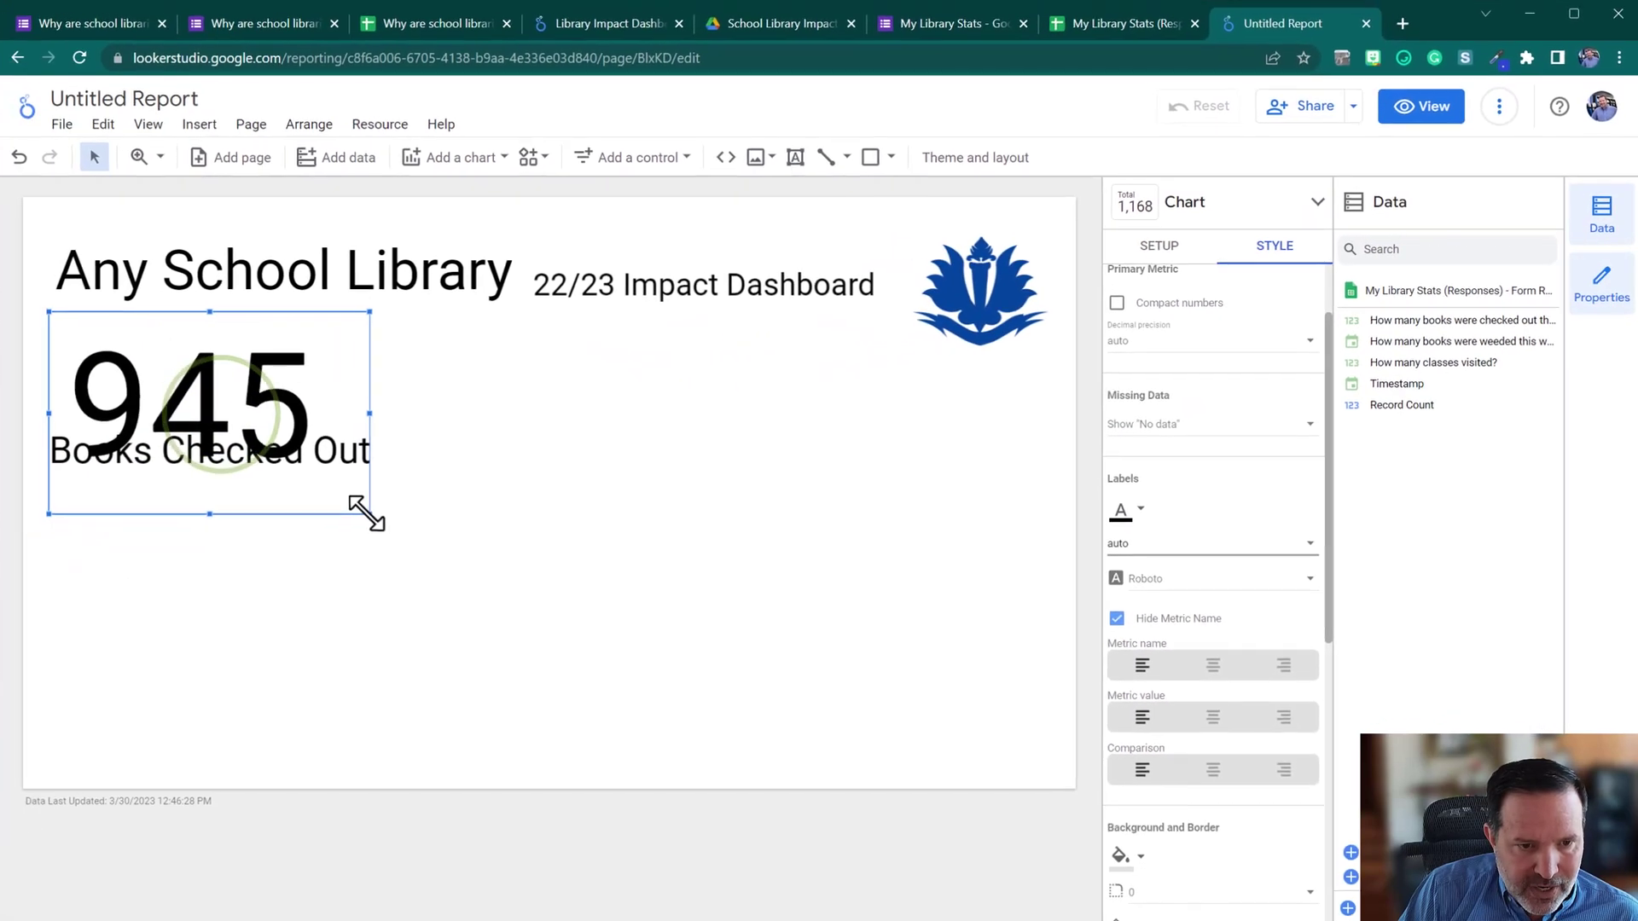
Resize the scorecard to match the width of the "Books Checked Out" text and position its number directly above that text.
{"action": "left_click", "coordinate": [370, 512]}
{"action": "left_click_drag", "start_coordinate": [322, 475], "coordinate": [311, 466]}
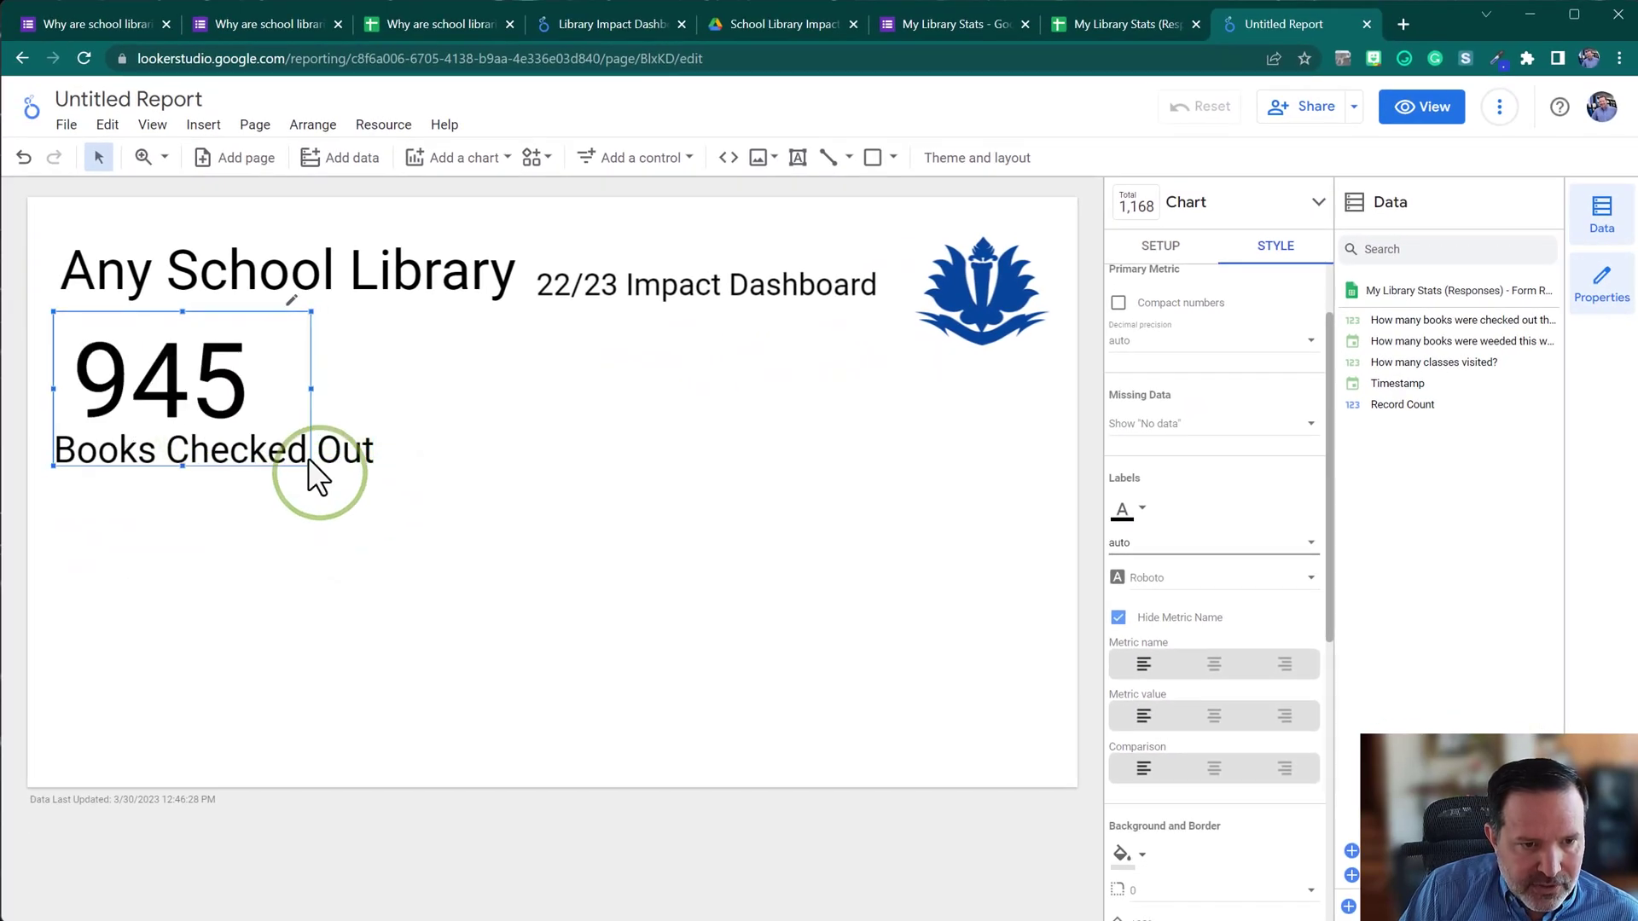
{"action": "left_click_drag", "start_coordinate": [312, 389], "coordinate": [377, 388]}
{"action": "mouse_move", "coordinate": [216, 466]}
{"action": "left_mouse_down"}
{"action": "mouse_move", "coordinate": [215, 420]}
{"action": "mouse_move", "coordinate": [230, 464]}
{"action": "left_mouse_up"}
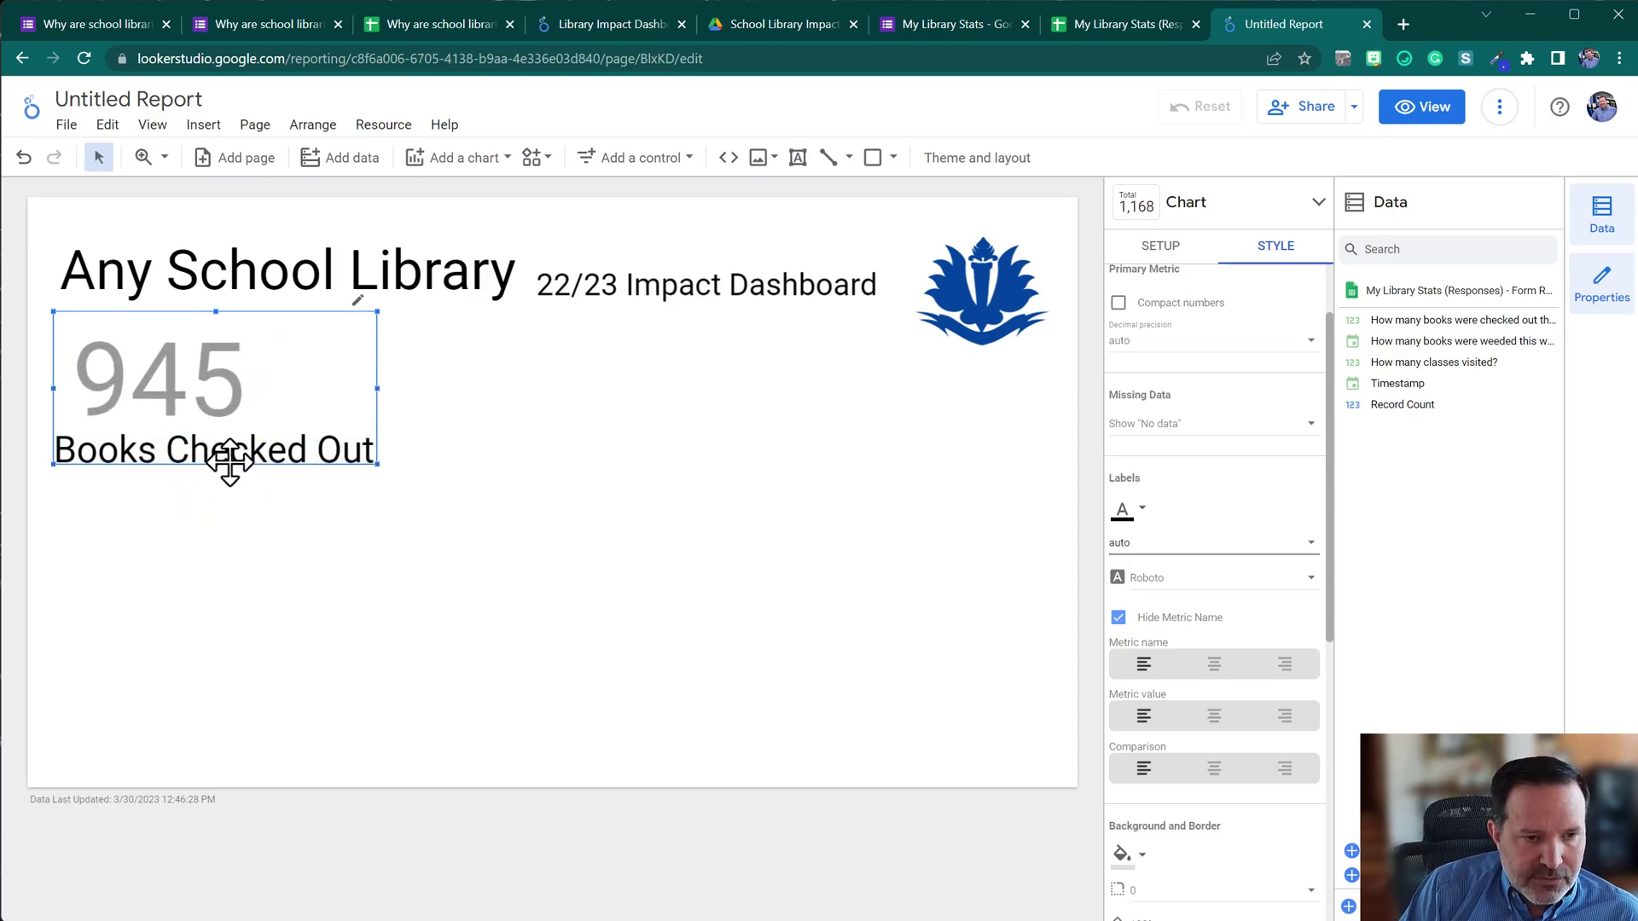
{"action": "left_click", "coordinate": [306, 550]}
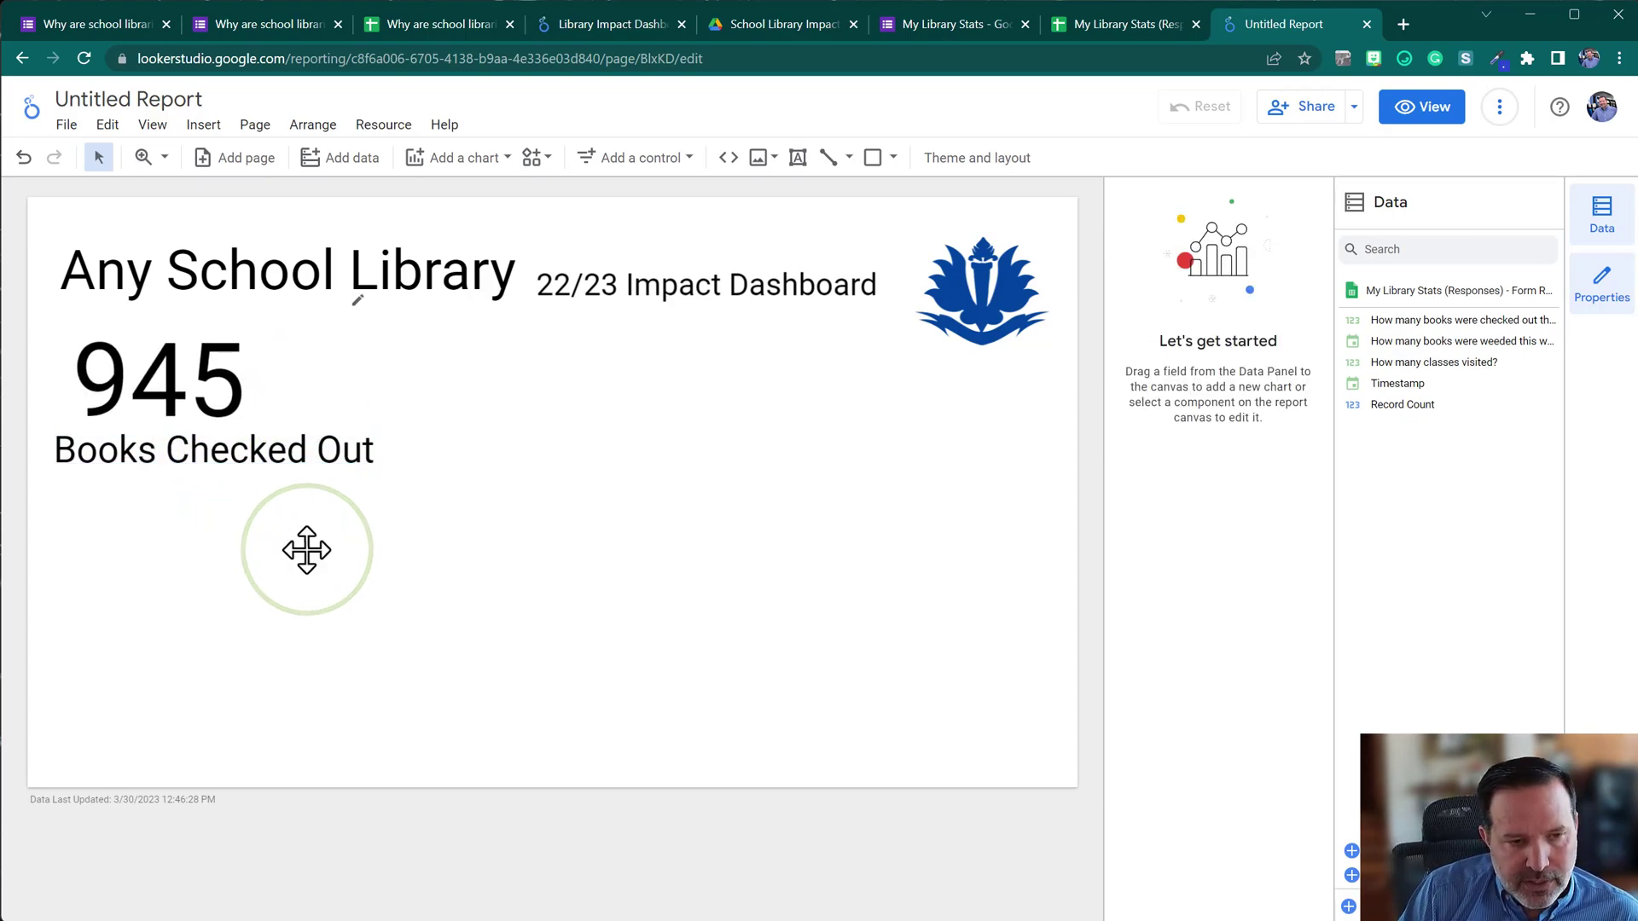
{"action": "left_click_drag", "start_coordinate": [191, 392], "coordinate": [183, 412]}
{"action": "left_click", "coordinate": [445, 435]}
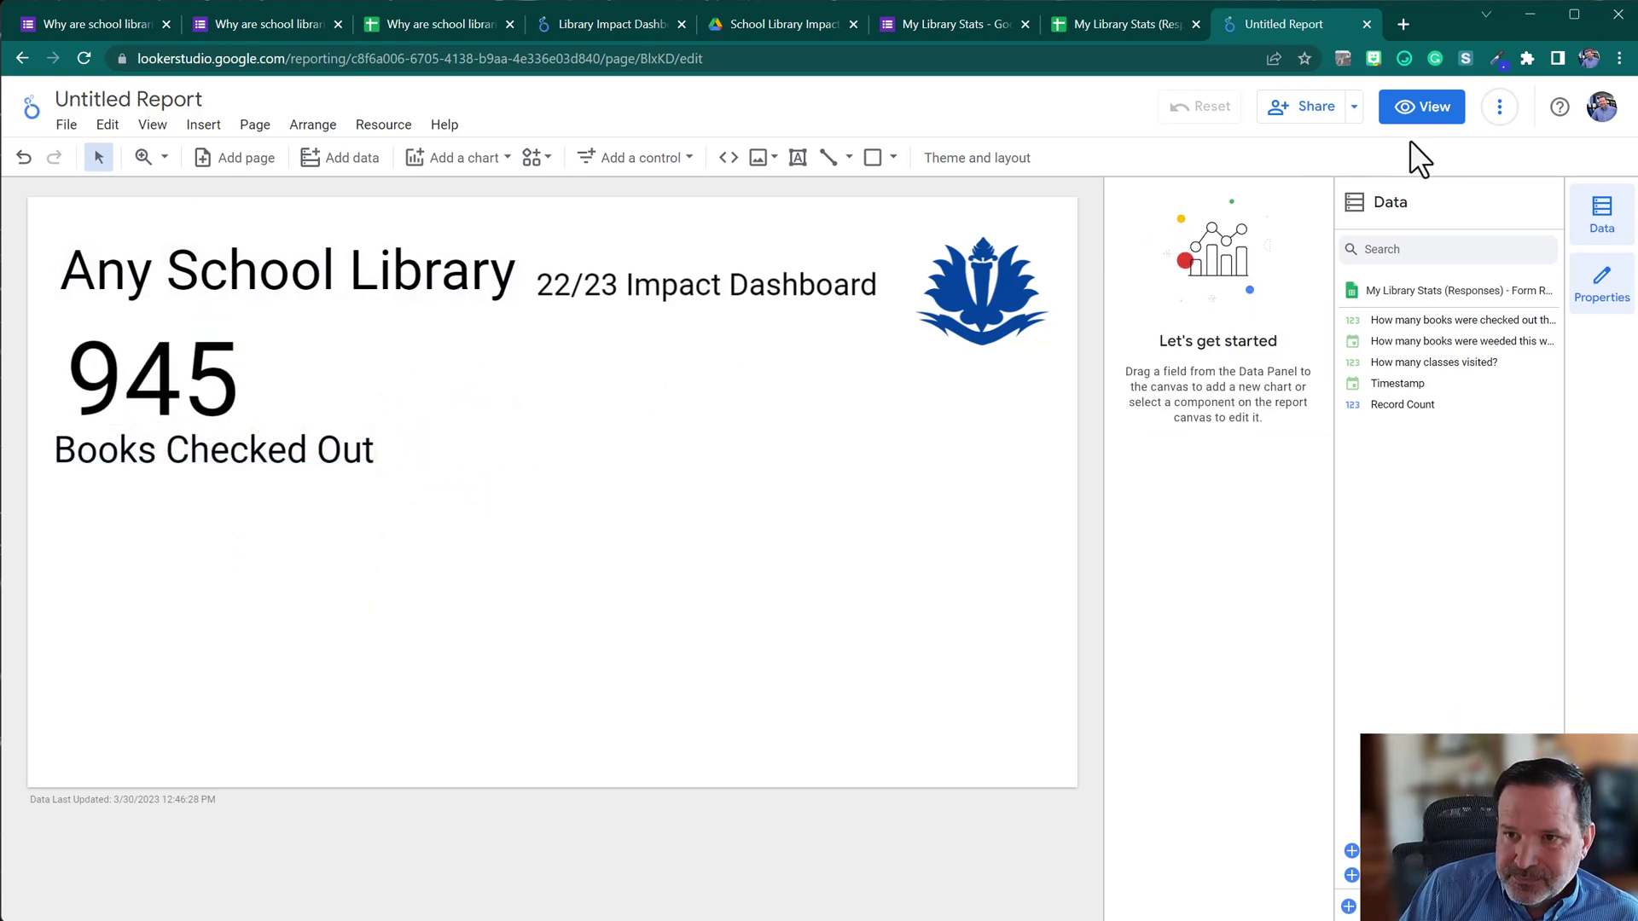
Switch to the My Library Stats form, open its preview and submit a response with 5 books checked out this week.
{"action": "left_click", "coordinate": [1500, 111]}
{"action": "left_click", "coordinate": [959, 22]}
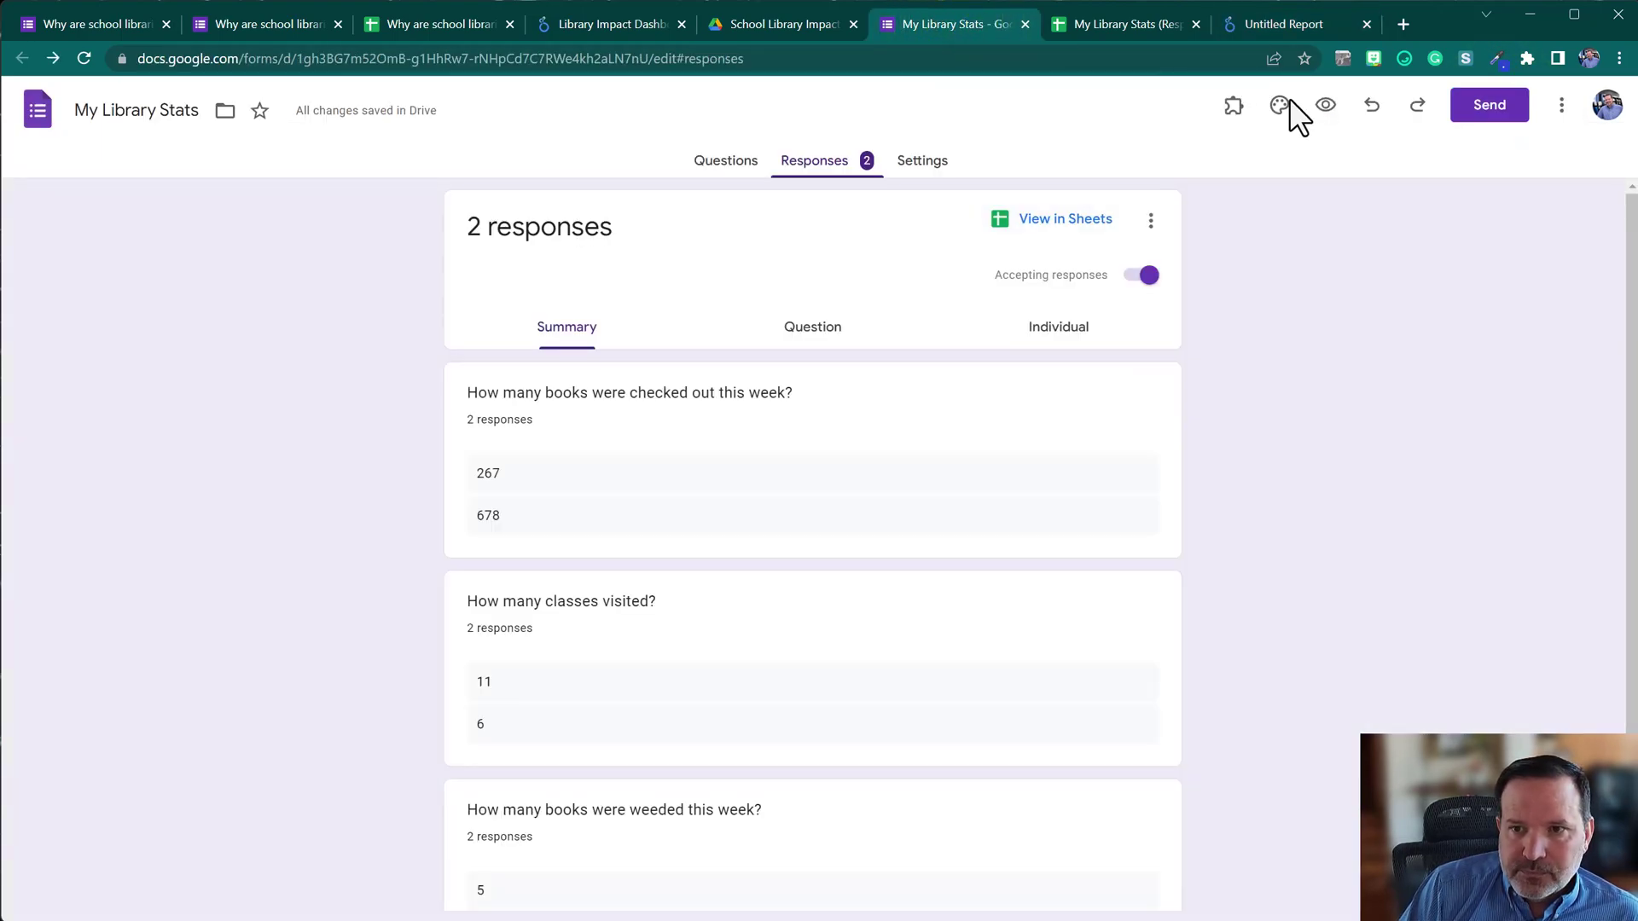
{"action": "left_click", "coordinate": [1322, 105]}
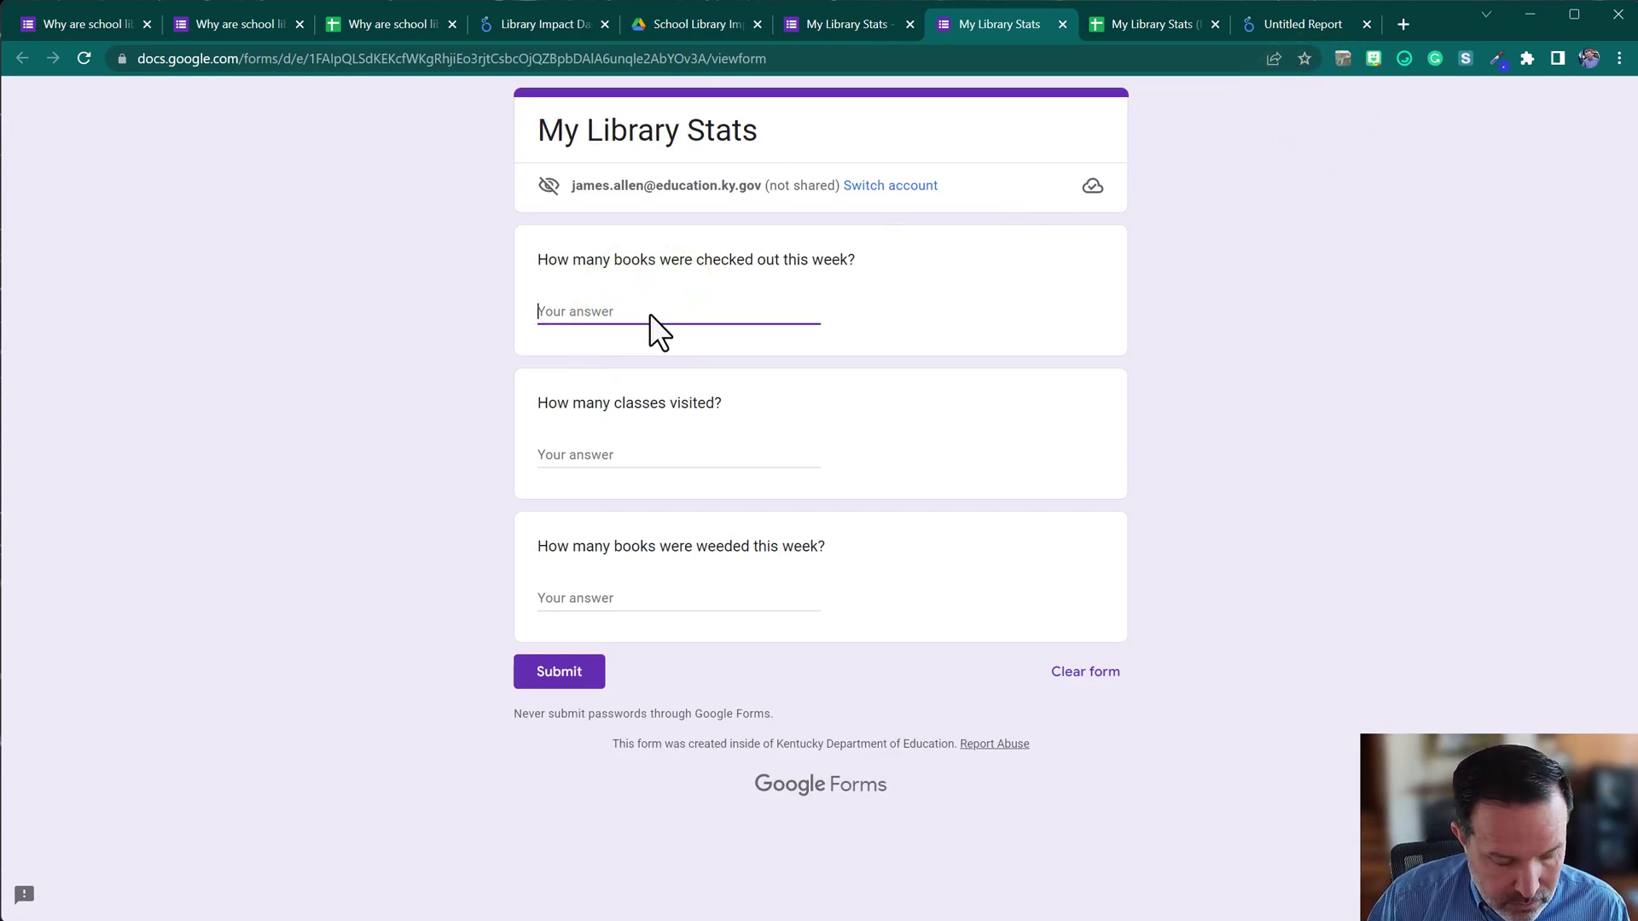
{"action": "type", "text": "5"}
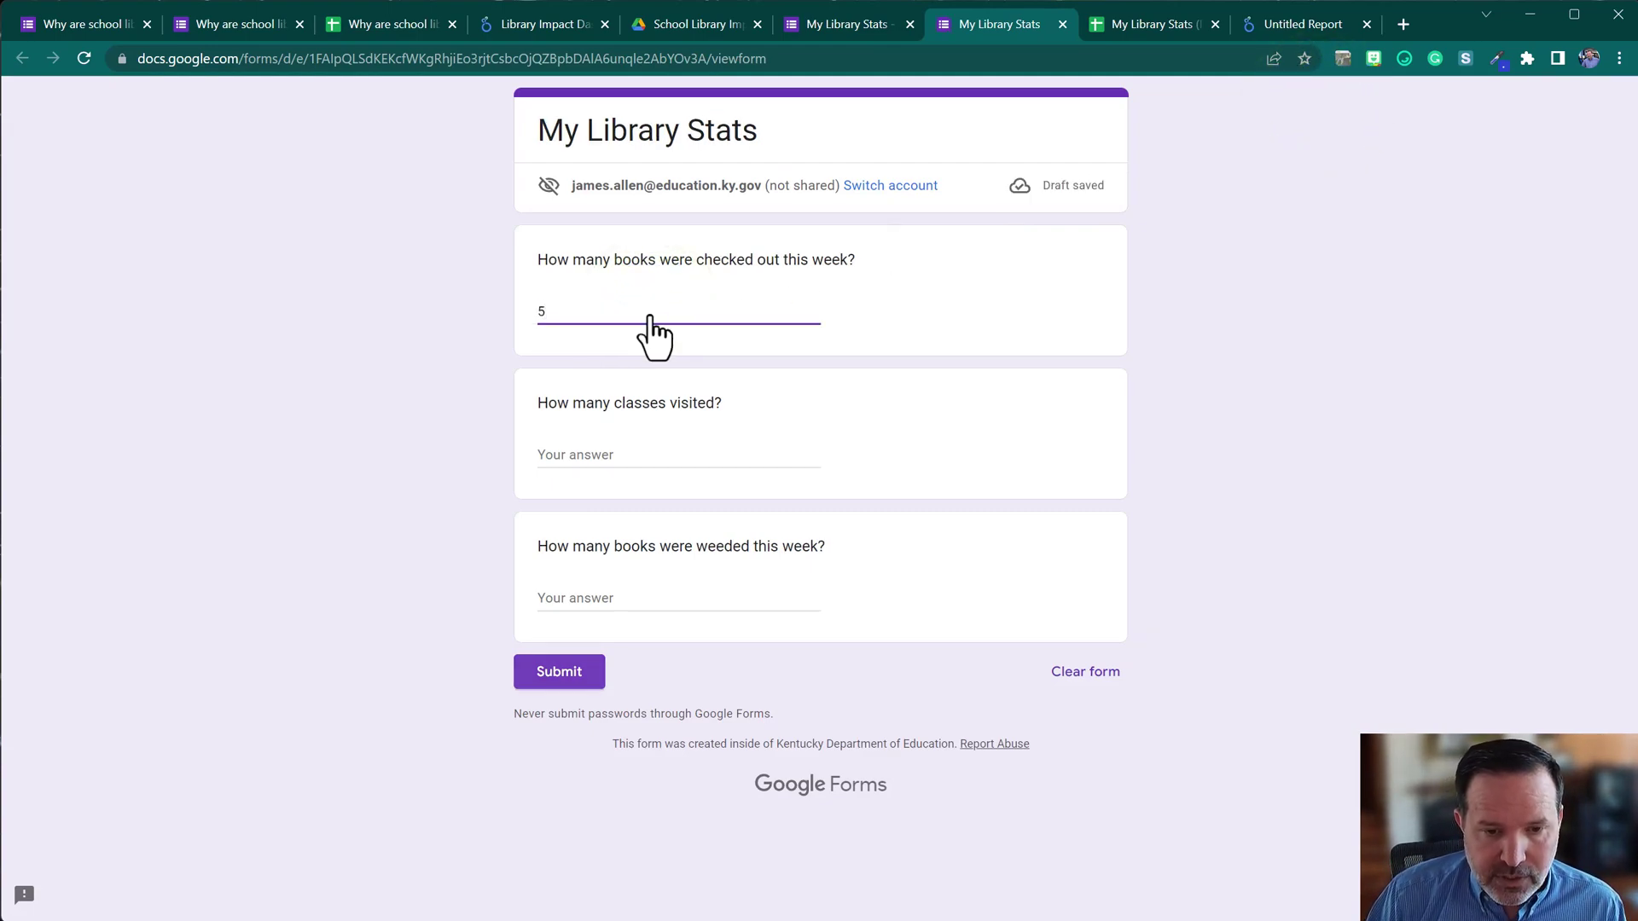
{"action": "left_click", "coordinate": [565, 673]}
Return to the Looker Studio report, rename it "Library Stats 2" and refresh its data.
{"action": "left_click", "coordinate": [1288, 21]}
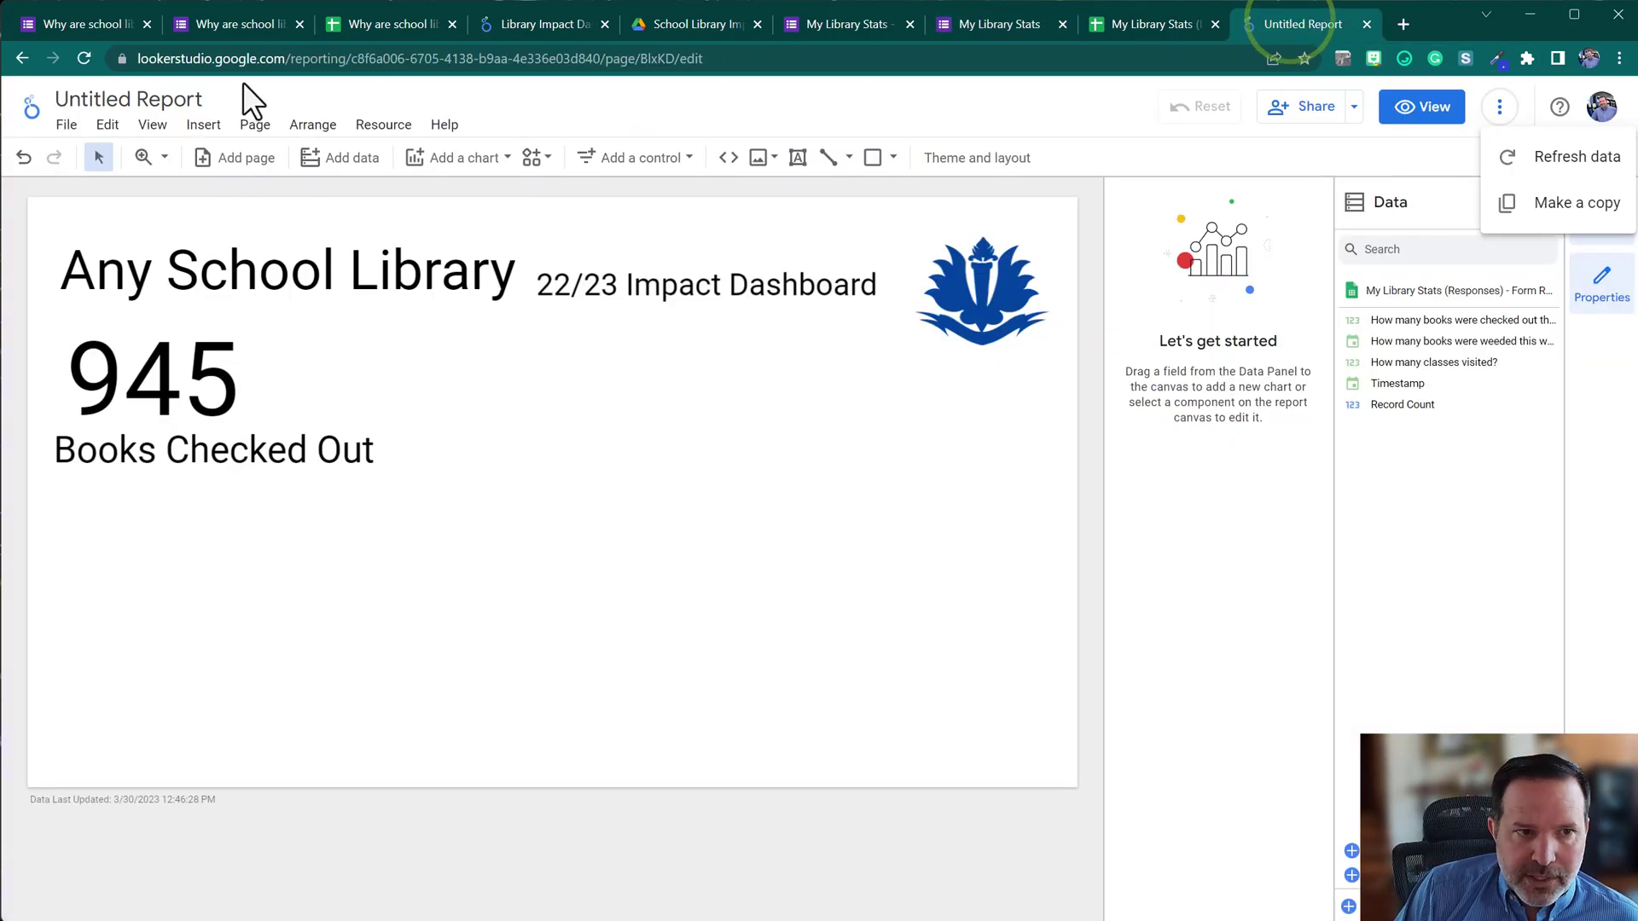
{"action": "left_click", "coordinate": [143, 97]}
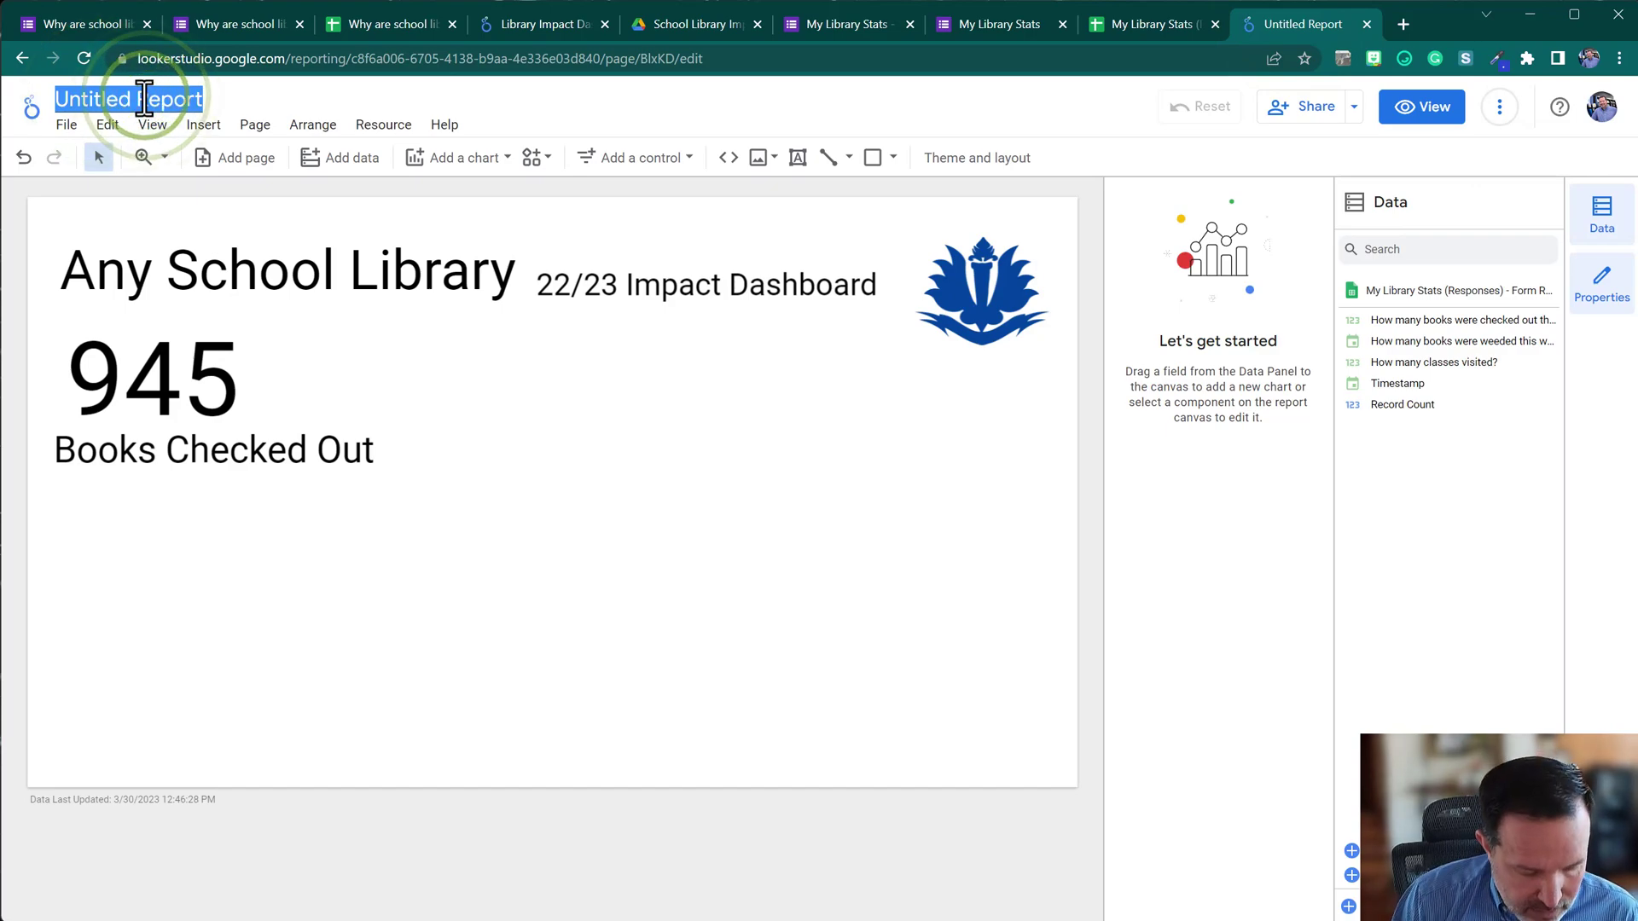
{"action": "type", "text": "L"}
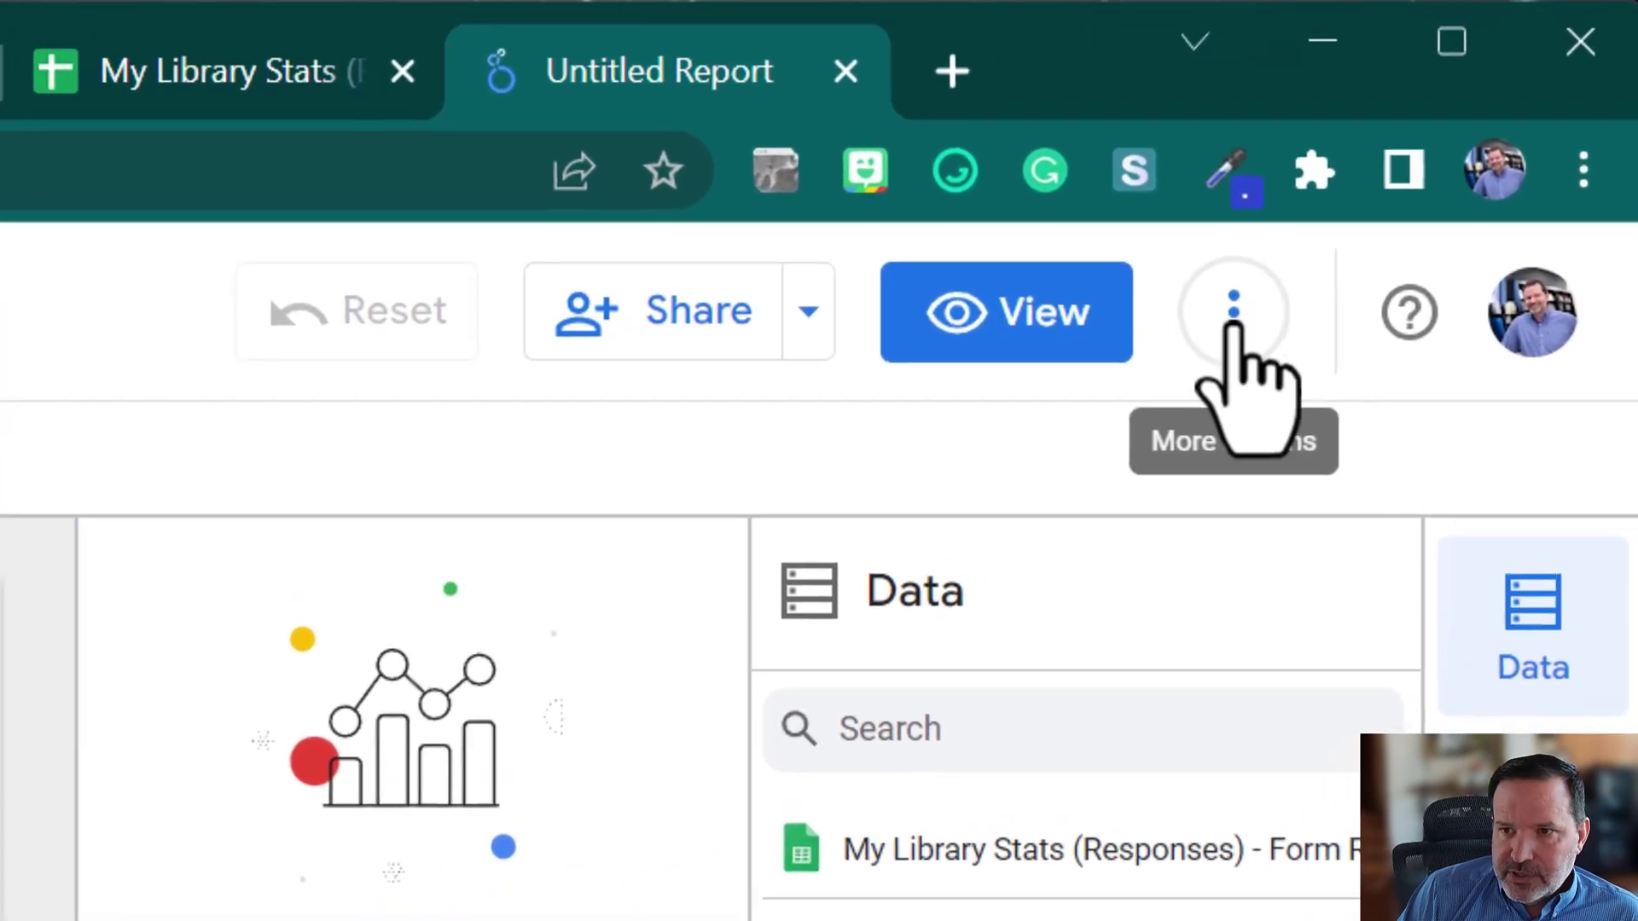
{"action": "left_click", "coordinate": [1499, 107]}
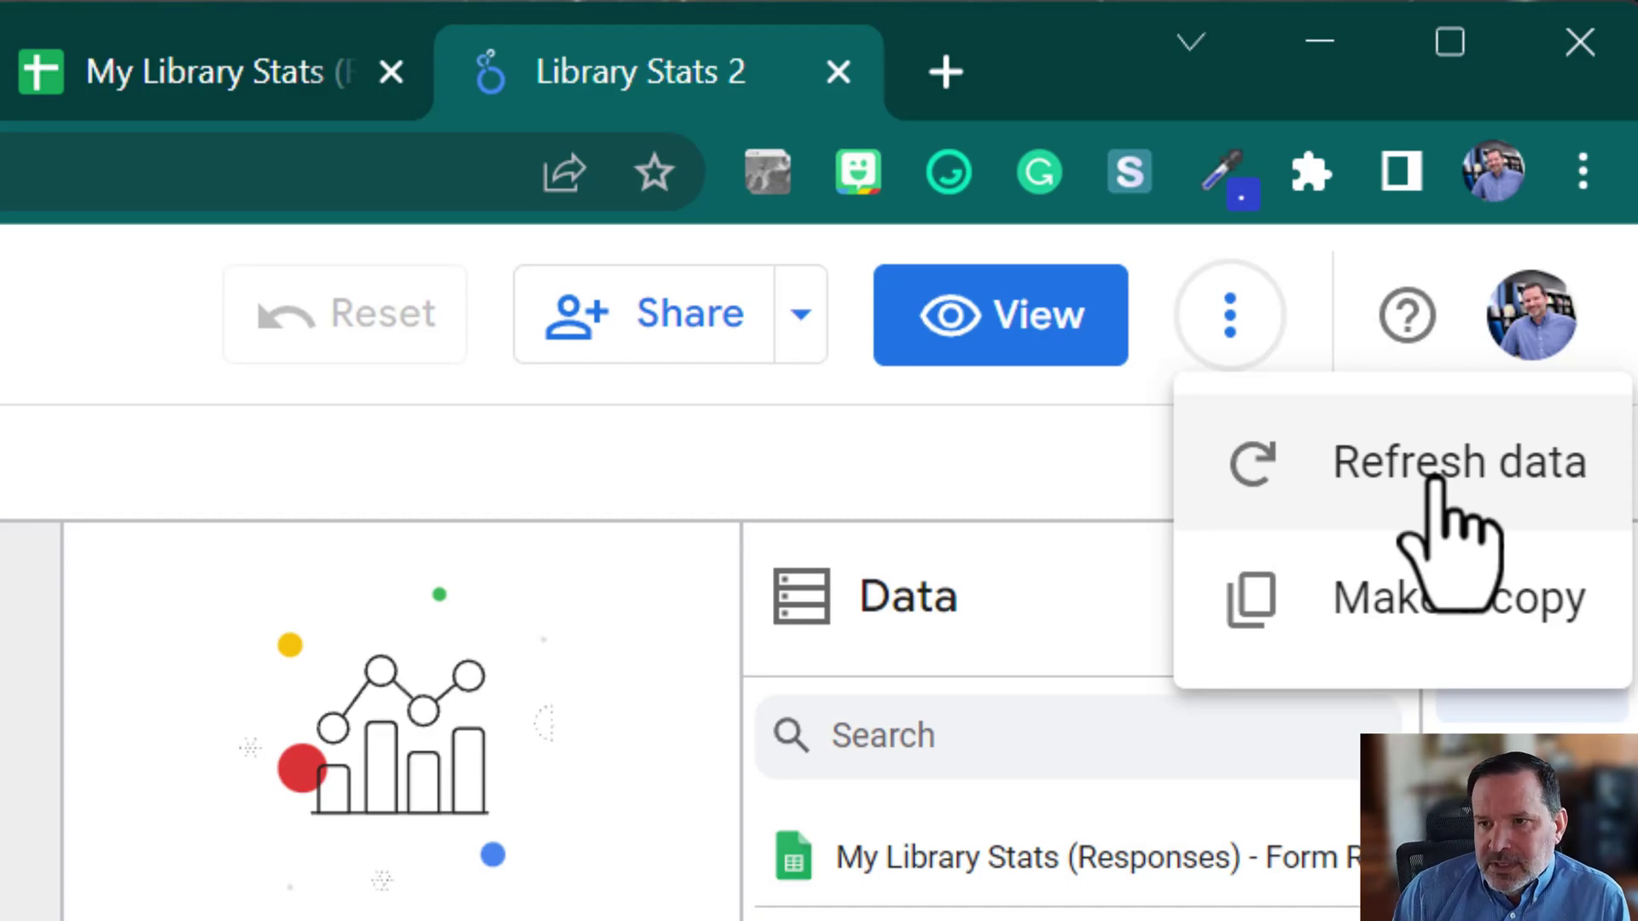
{"action": "left_click", "coordinate": [1433, 482]}
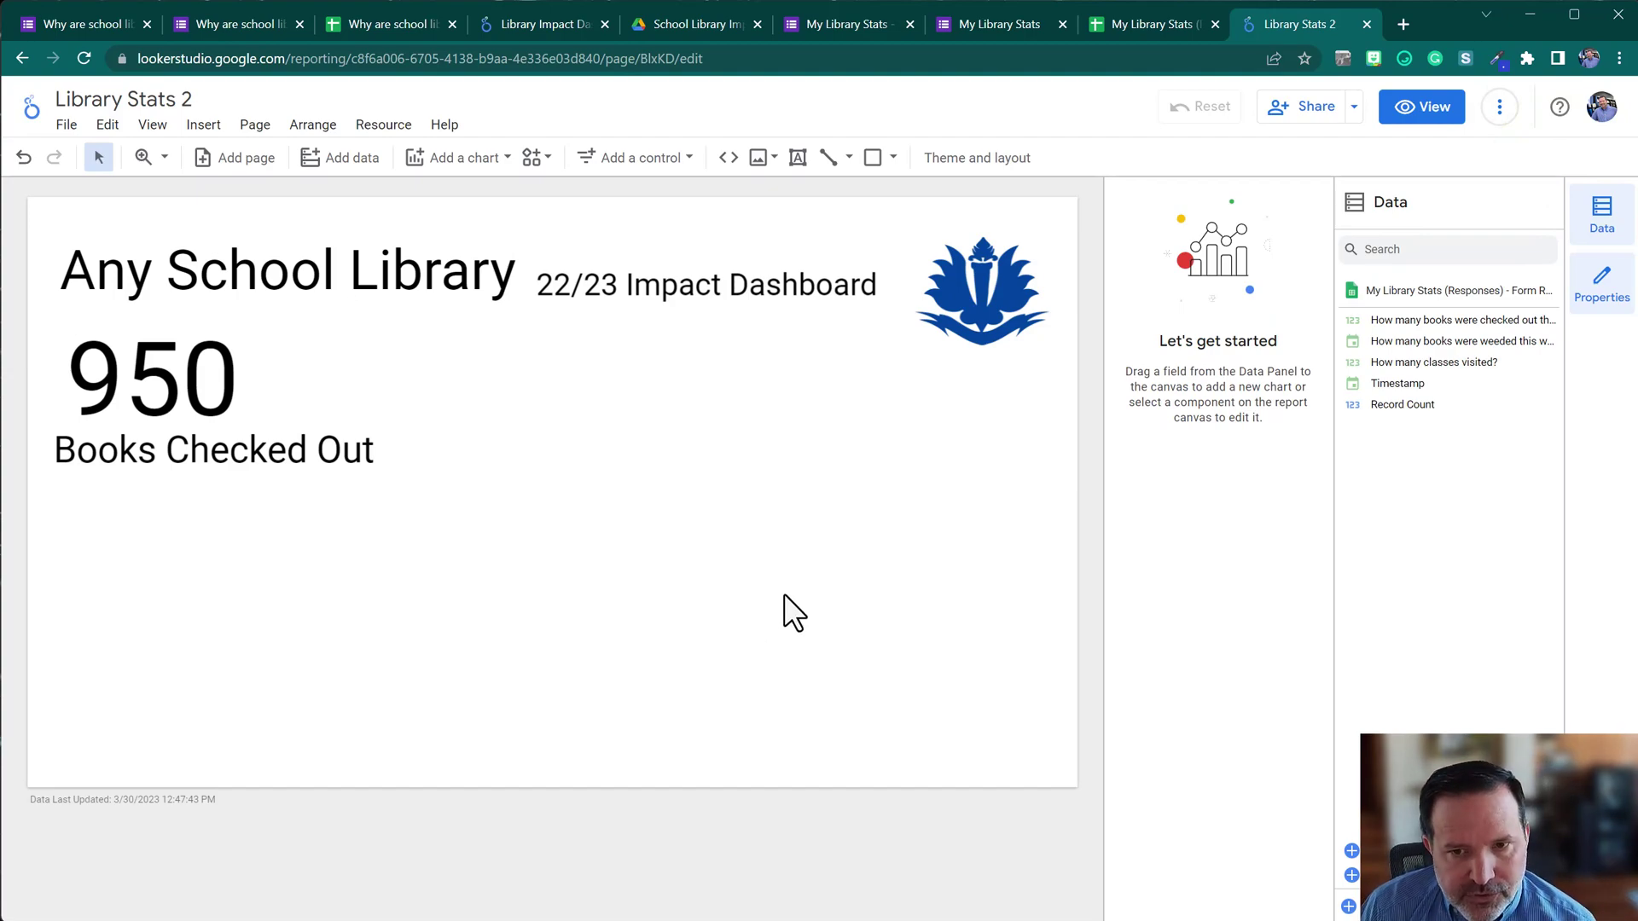
Duplicate the scorecard together with its "Books Checked Out" label and place the copies to the right of the originals.
{"action": "left_click_drag", "start_coordinate": [280, 540], "coordinate": [73, 381]}
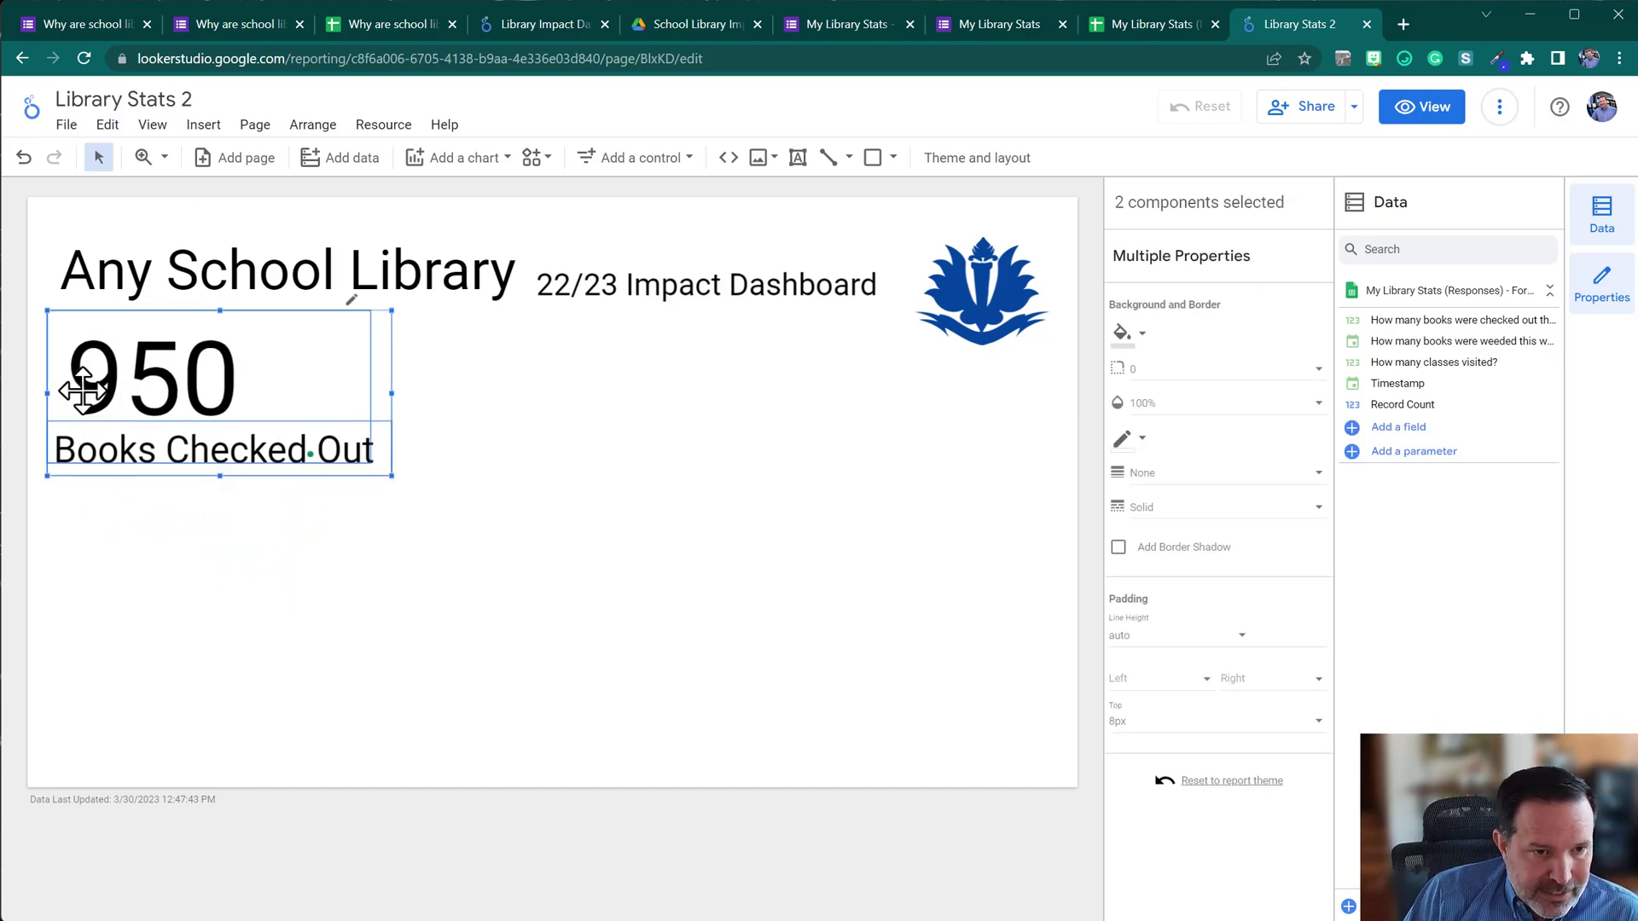
{"action": "key", "text": "ctrl+d"}
{"action": "left_click_drag", "start_coordinate": [94, 385], "coordinate": [482, 412]}
{"action": "left_click", "coordinate": [520, 467]}
{"action": "left_click", "coordinate": [615, 589]}
{"action": "left_click", "coordinate": [539, 446]}
{"action": "left_click", "coordinate": [879, 486]}
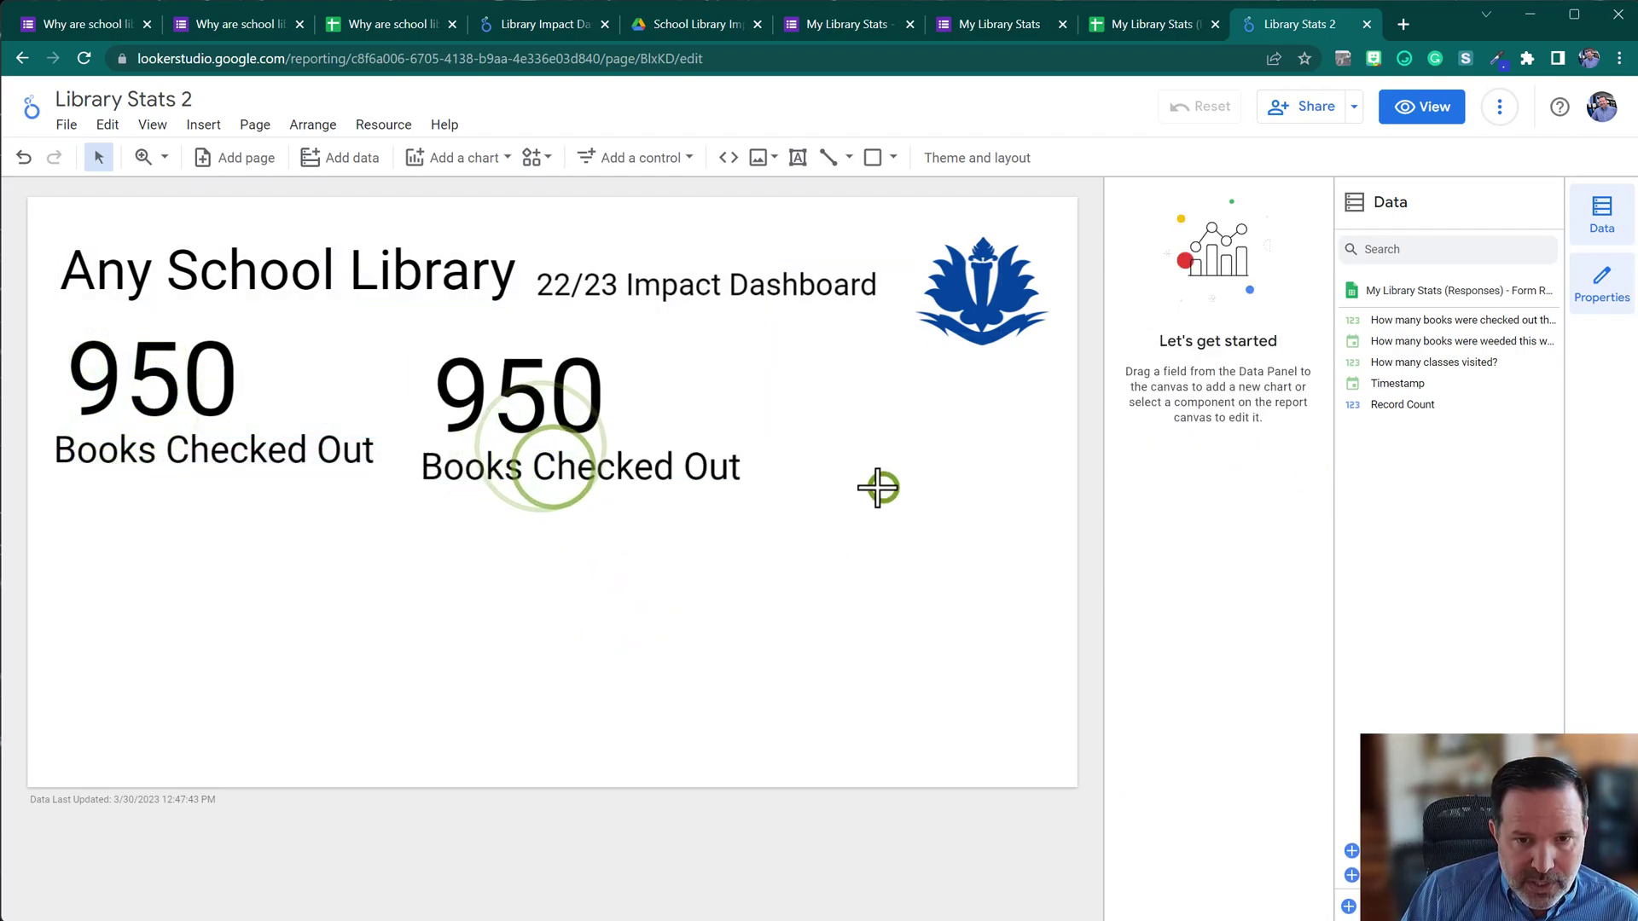
{"action": "left_click", "coordinate": [689, 478]}
{"action": "left_click", "coordinate": [780, 418]}
Move the copied scorecard up clear of its label, reduce its height and change the copied label to "Books Weeded".
{"action": "mouse_move", "coordinate": [523, 392]}
{"action": "left_mouse_down"}
{"action": "mouse_move", "coordinate": [574, 427]}
{"action": "mouse_move", "coordinate": [532, 365]}
{"action": "left_mouse_up"}
{"action": "left_click_drag", "start_coordinate": [580, 449], "coordinate": [578, 403]}
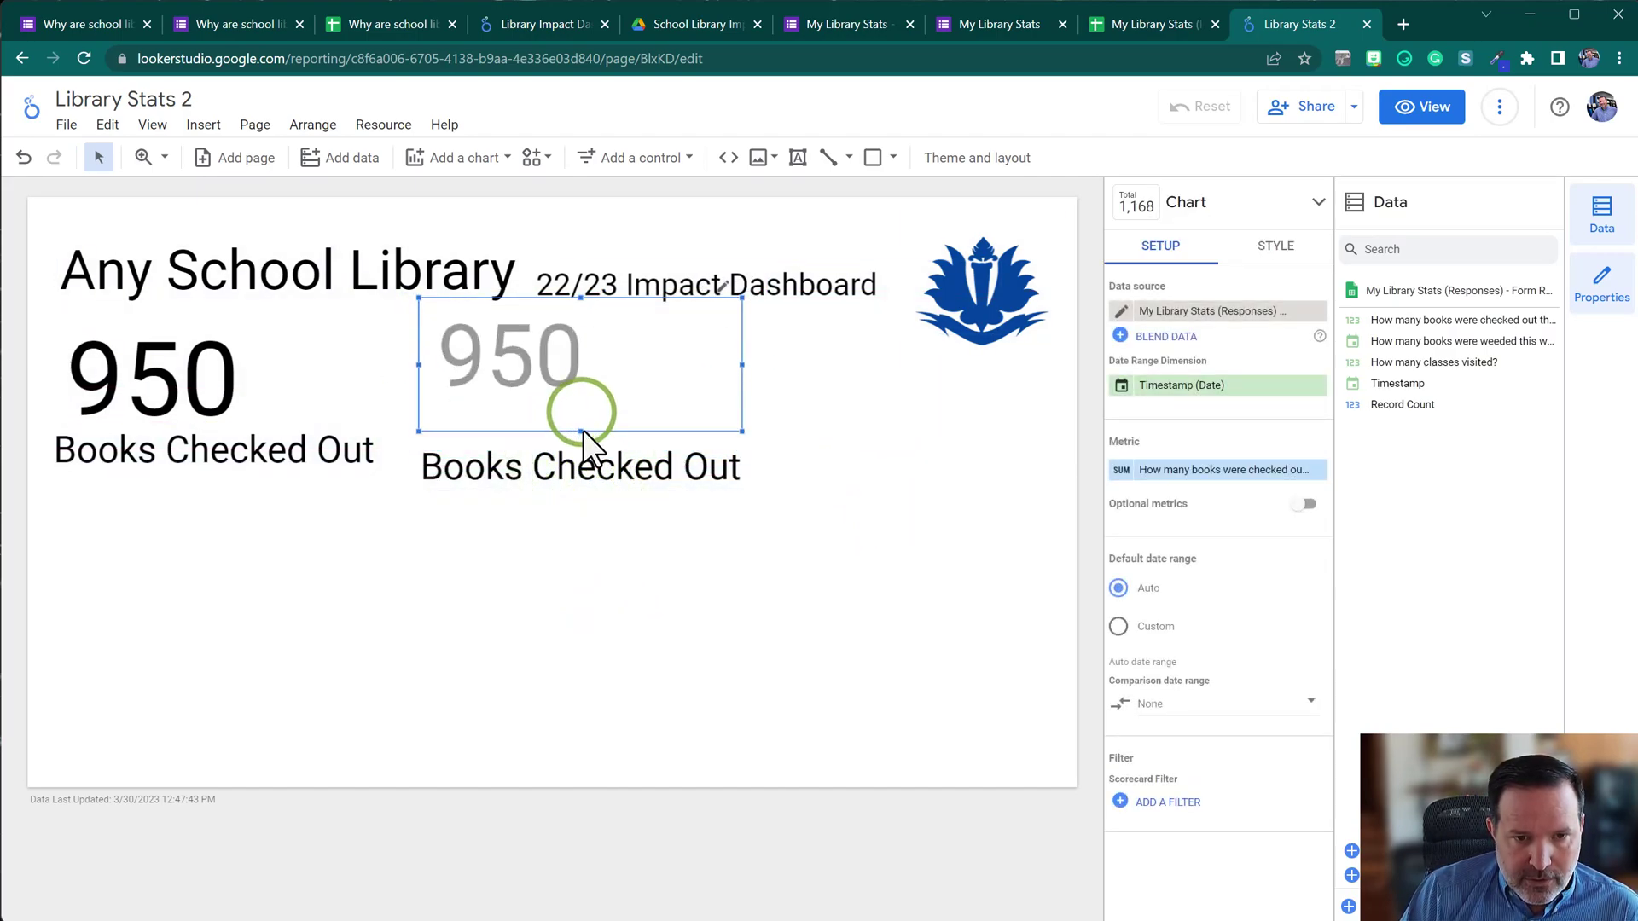
{"action": "left_click", "coordinate": [529, 468]}
{"action": "left_click", "coordinate": [530, 467]}
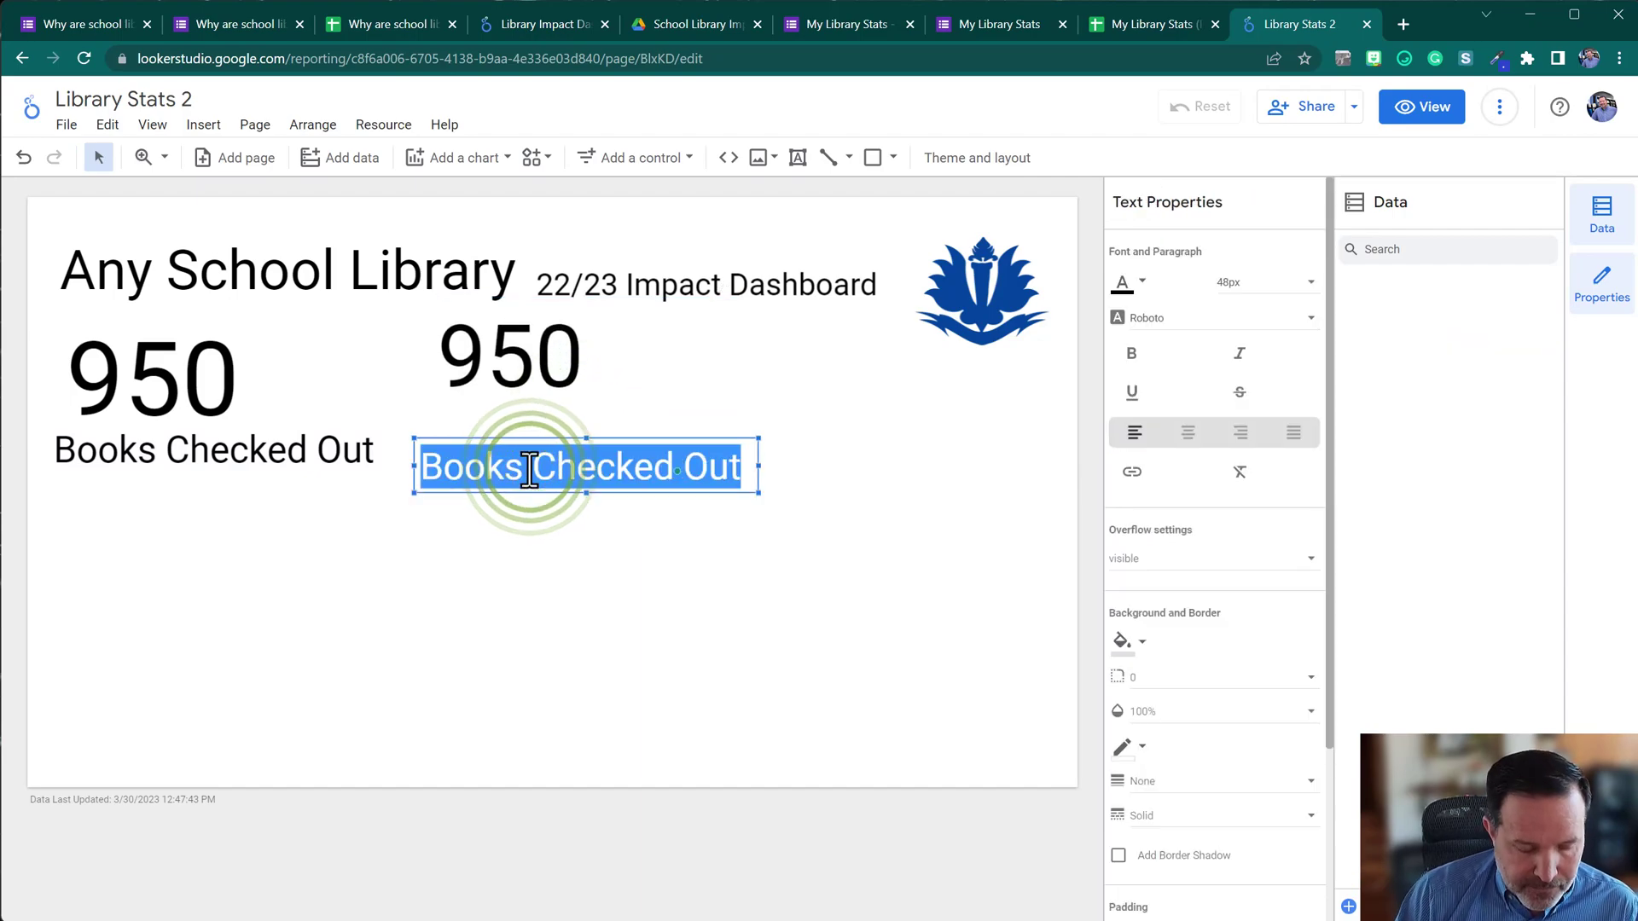
{"action": "type", "text": "Books W"}
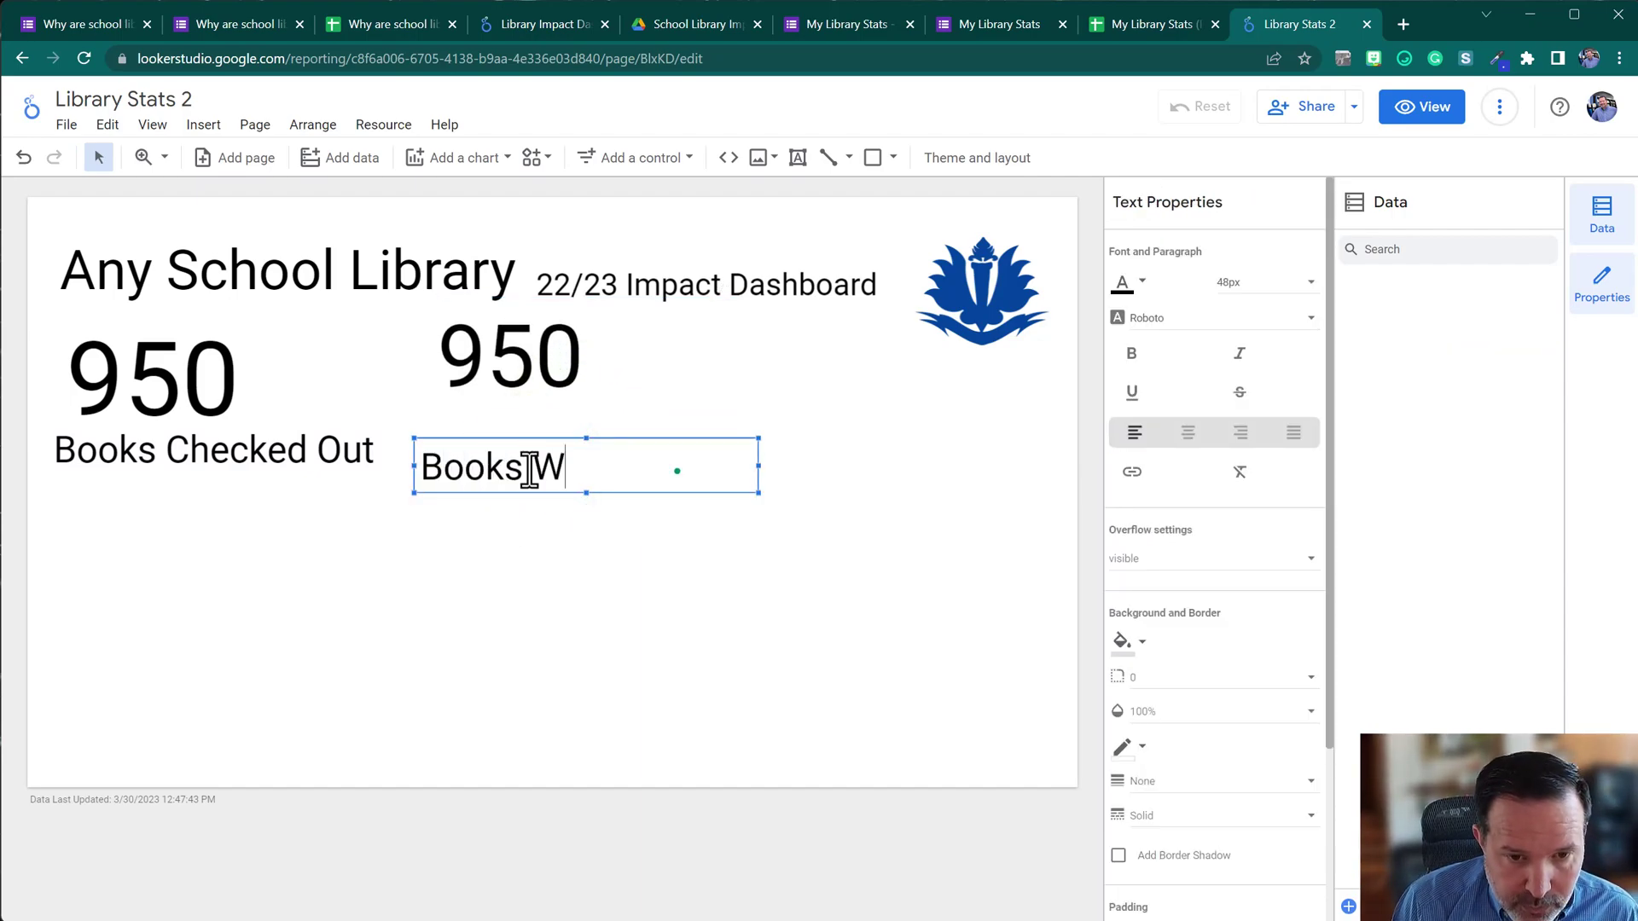
{"action": "left_click", "coordinate": [777, 580]}
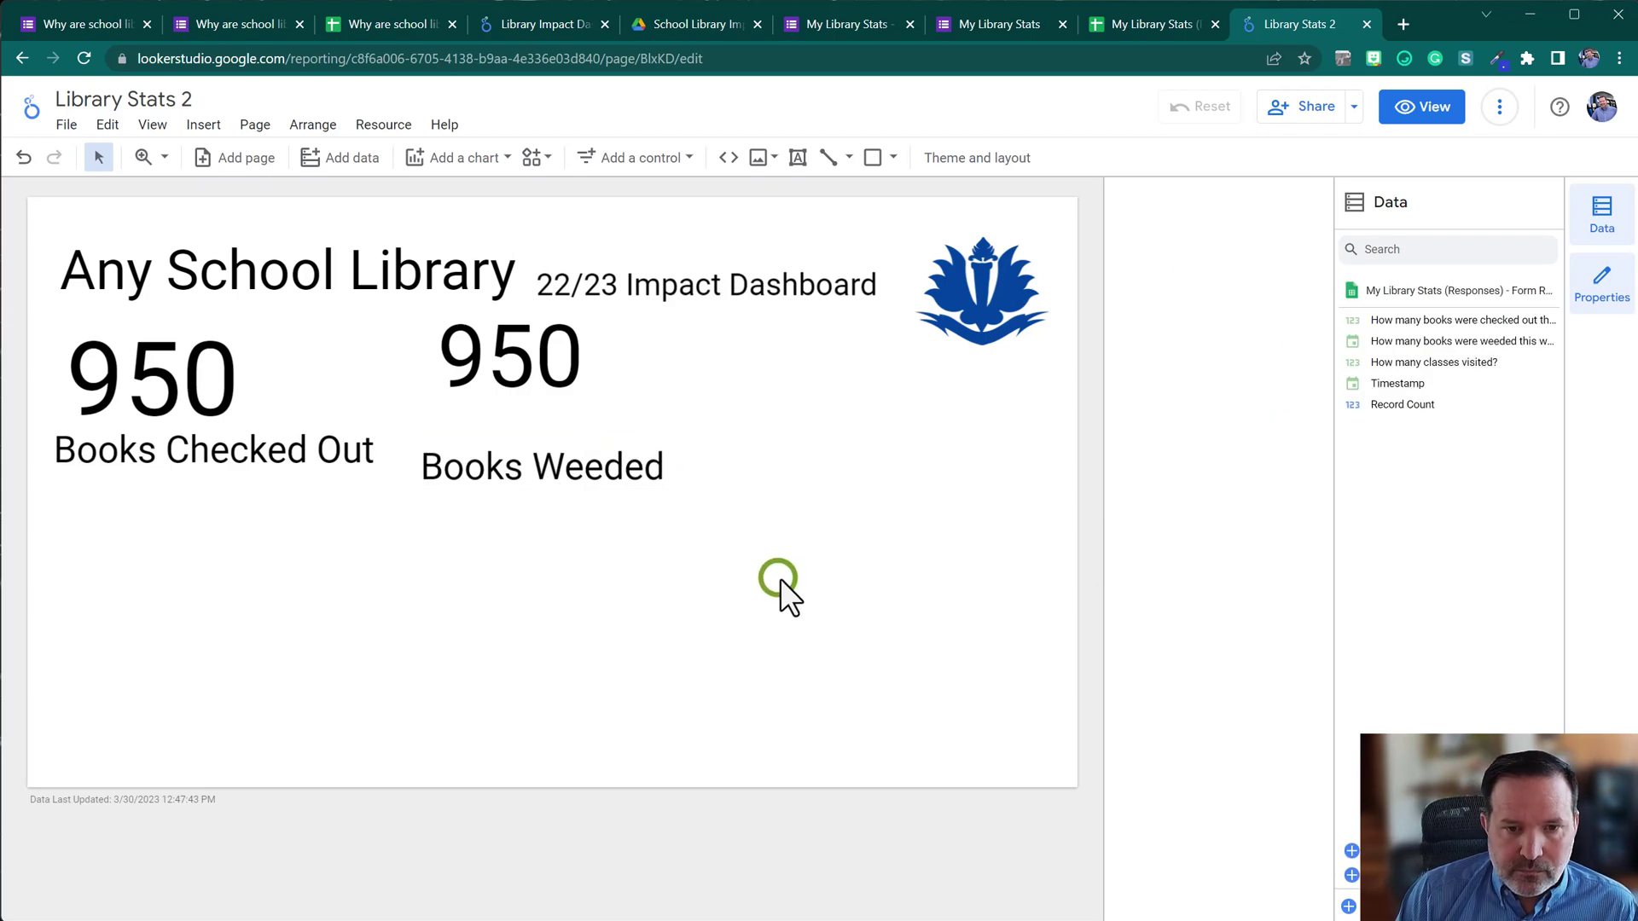
Move the copied scorecard down to just above "Books Weeded" and set its metric to the field for books weeded this week.
{"action": "mouse_move", "coordinate": [563, 373]}
{"action": "left_mouse_down"}
{"action": "mouse_move", "coordinate": [575, 431]}
{"action": "mouse_move", "coordinate": [563, 403]}
{"action": "left_mouse_up"}
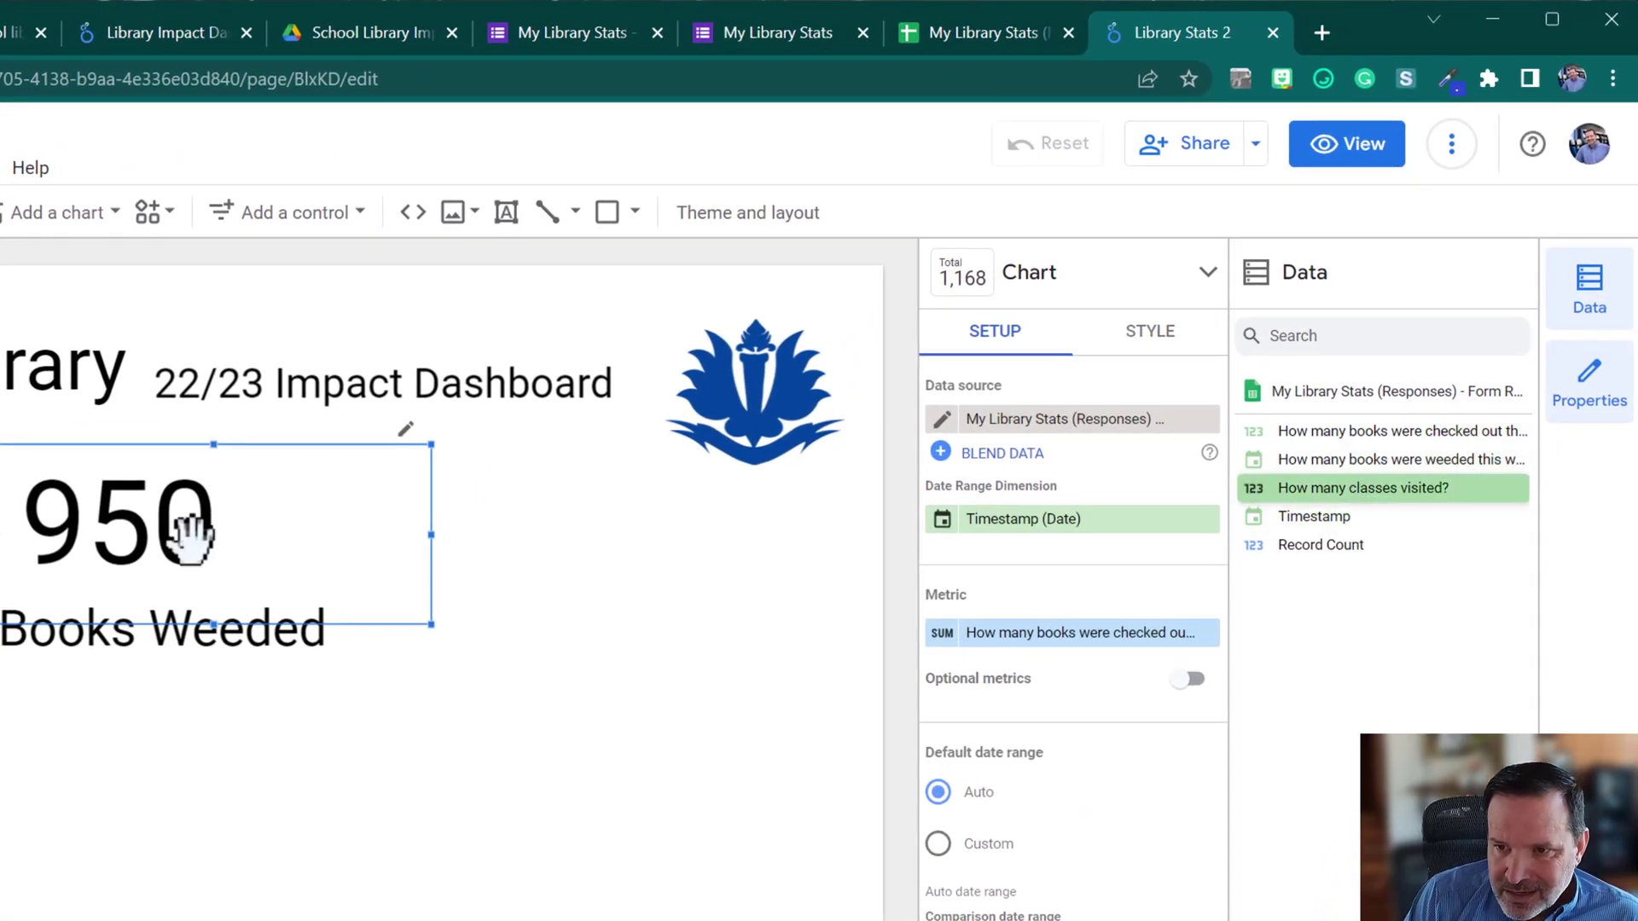
{"action": "left_click_drag", "start_coordinate": [1275, 459], "coordinate": [1079, 647]}
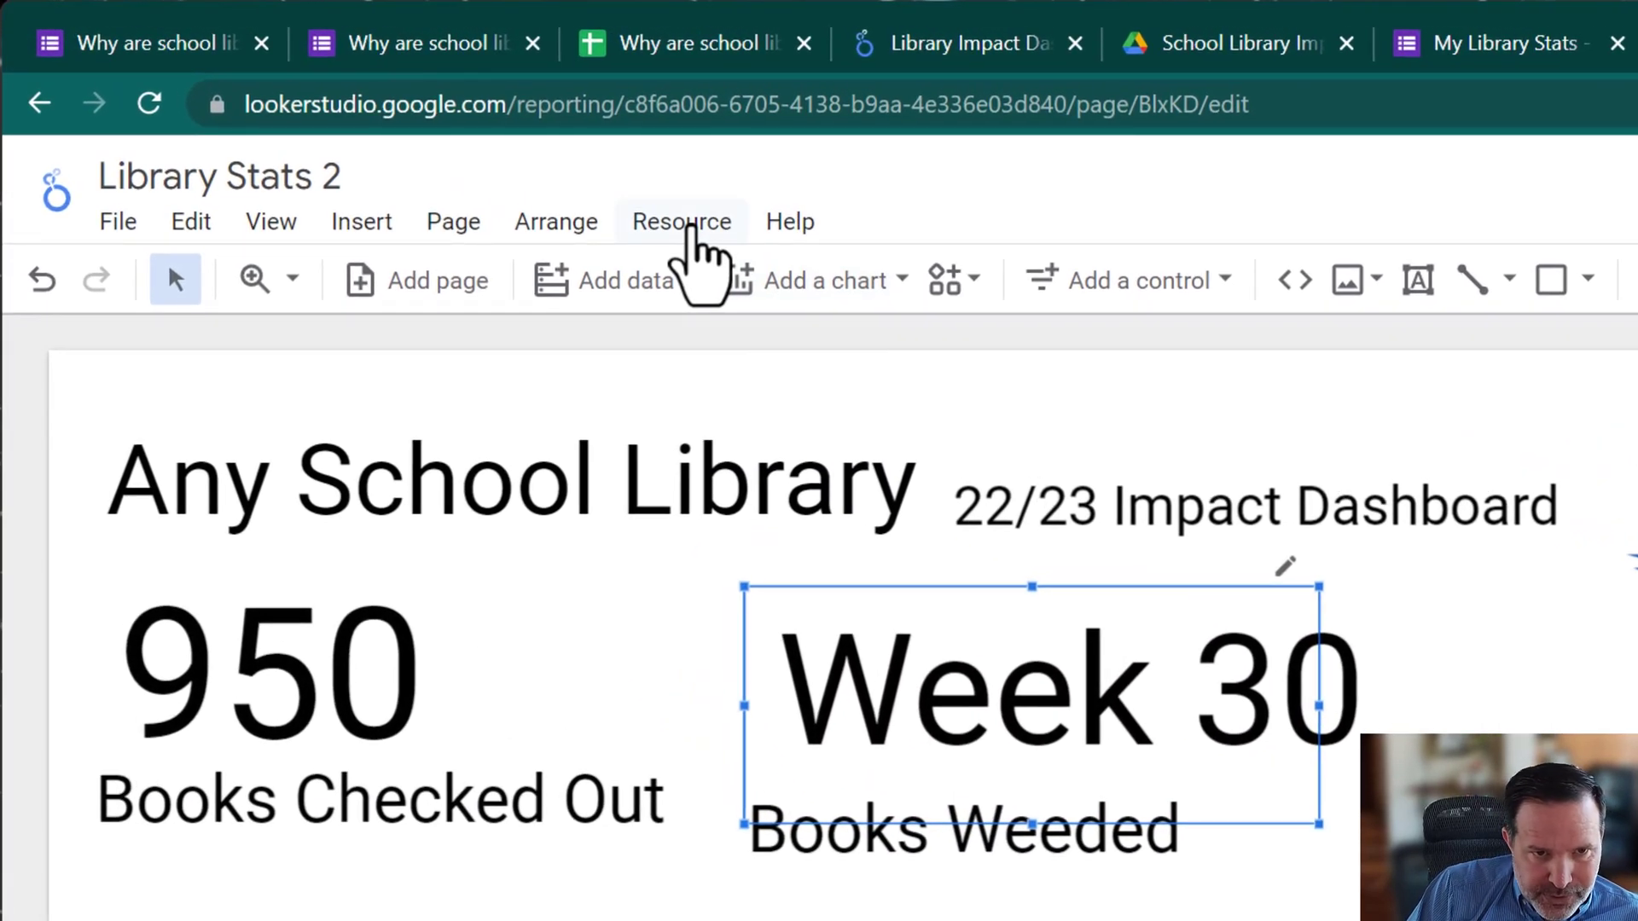
Change the type of the books-weeded field to Number in the report's data source and return to the report.
{"action": "left_click", "coordinate": [689, 224]}
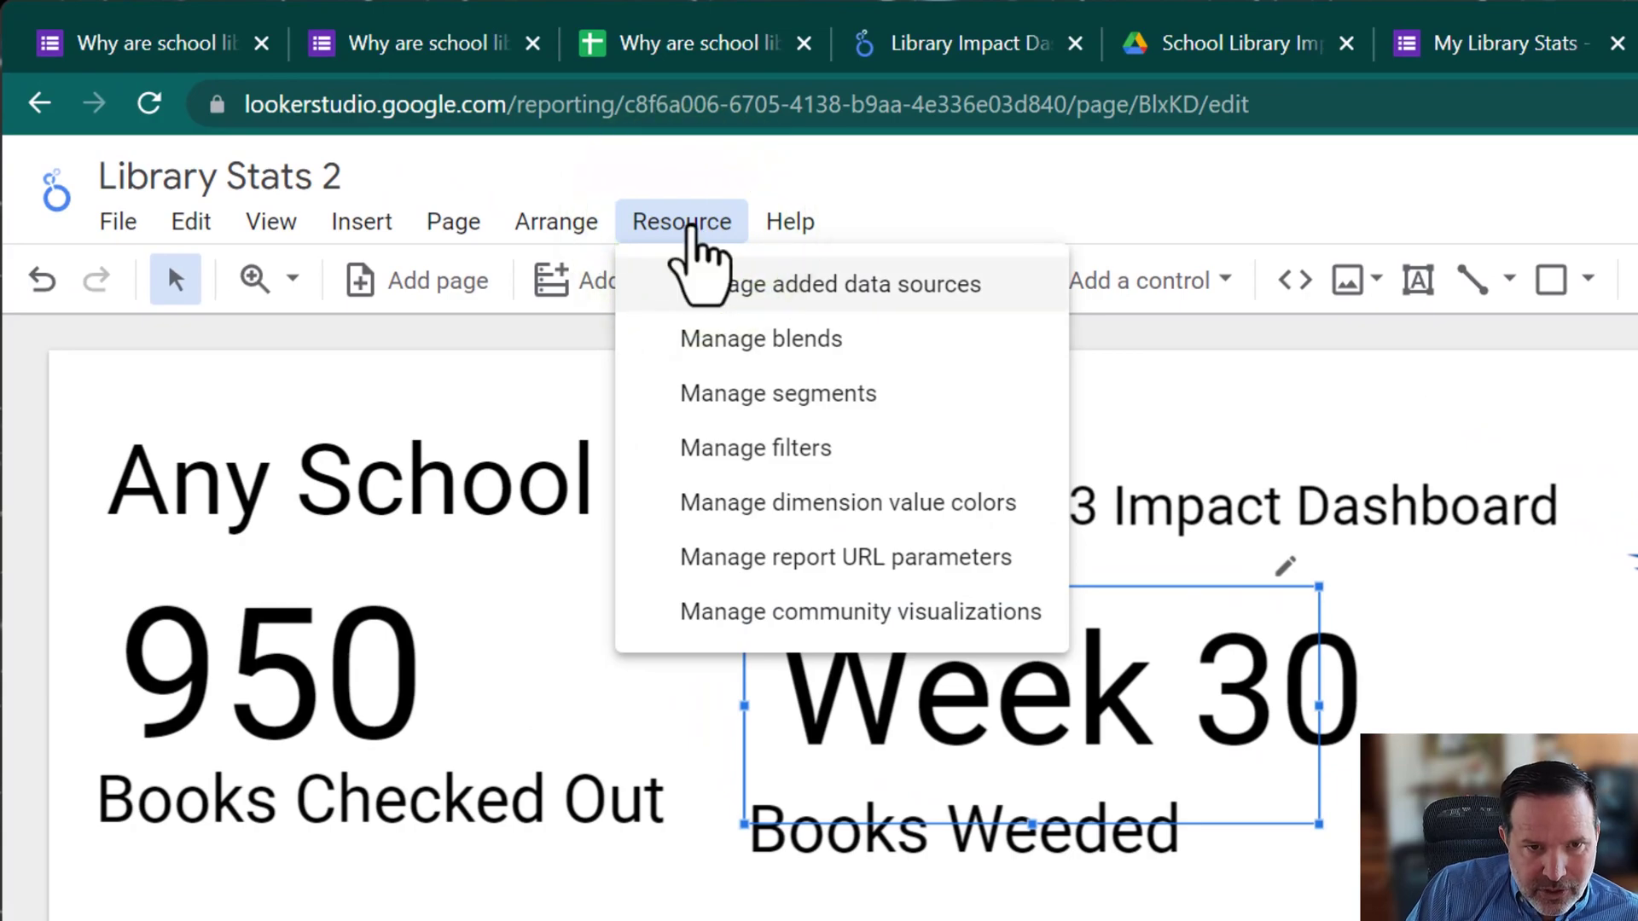
{"action": "left_click", "coordinate": [989, 284]}
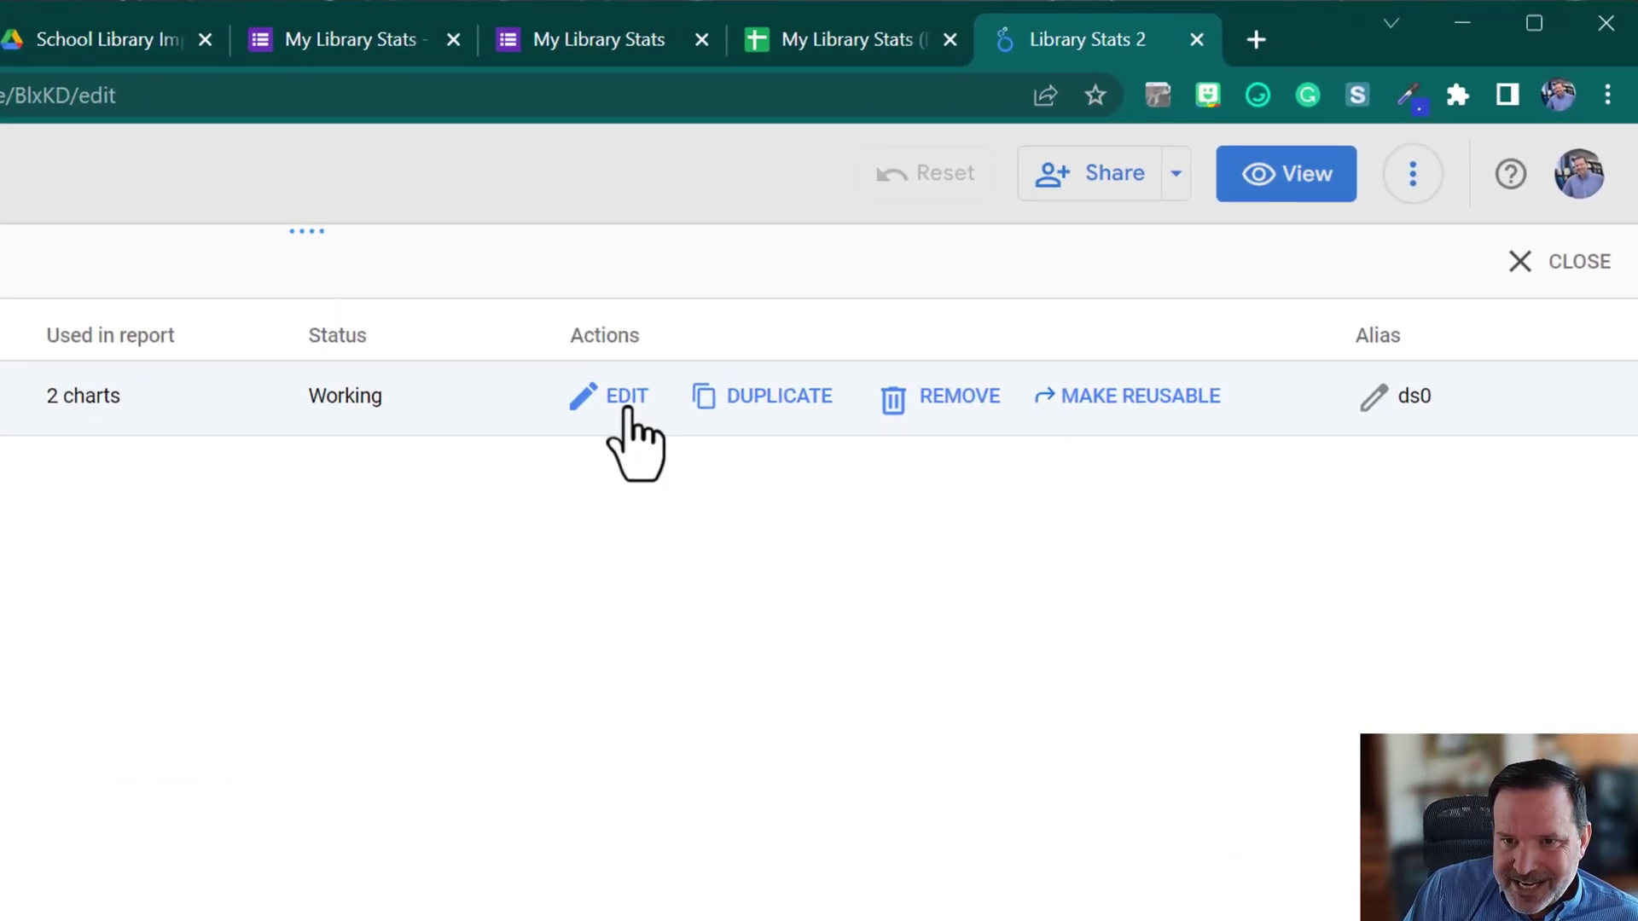
{"action": "left_click", "coordinate": [628, 401]}
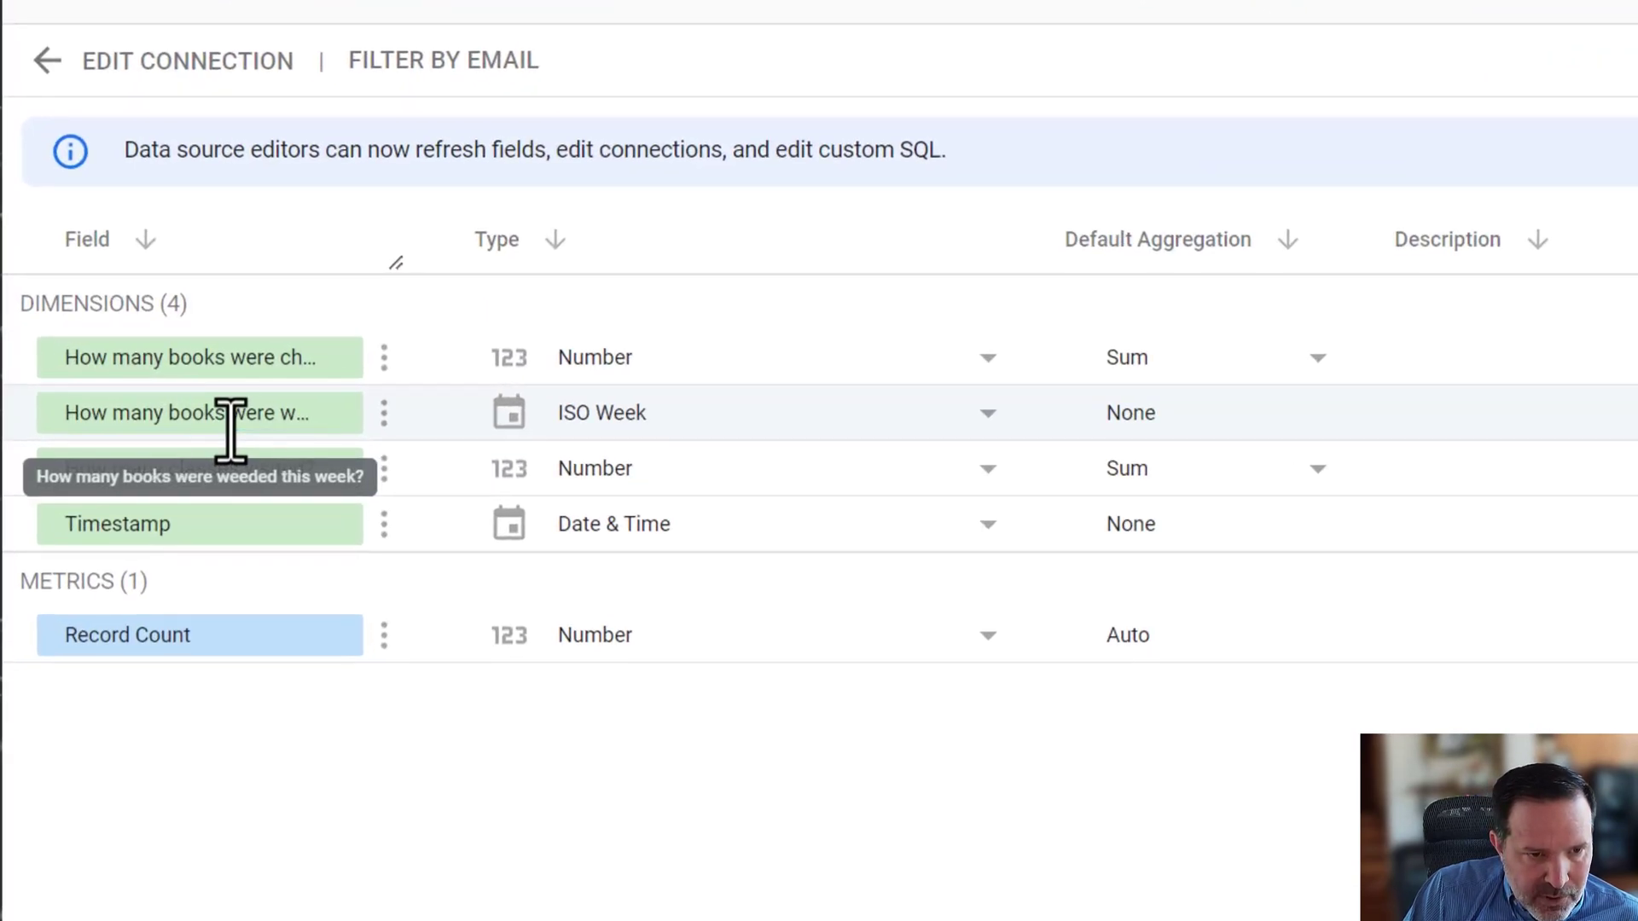
{"action": "left_click", "coordinate": [665, 415]}
{"action": "mouse_move", "coordinate": [687, 465]}
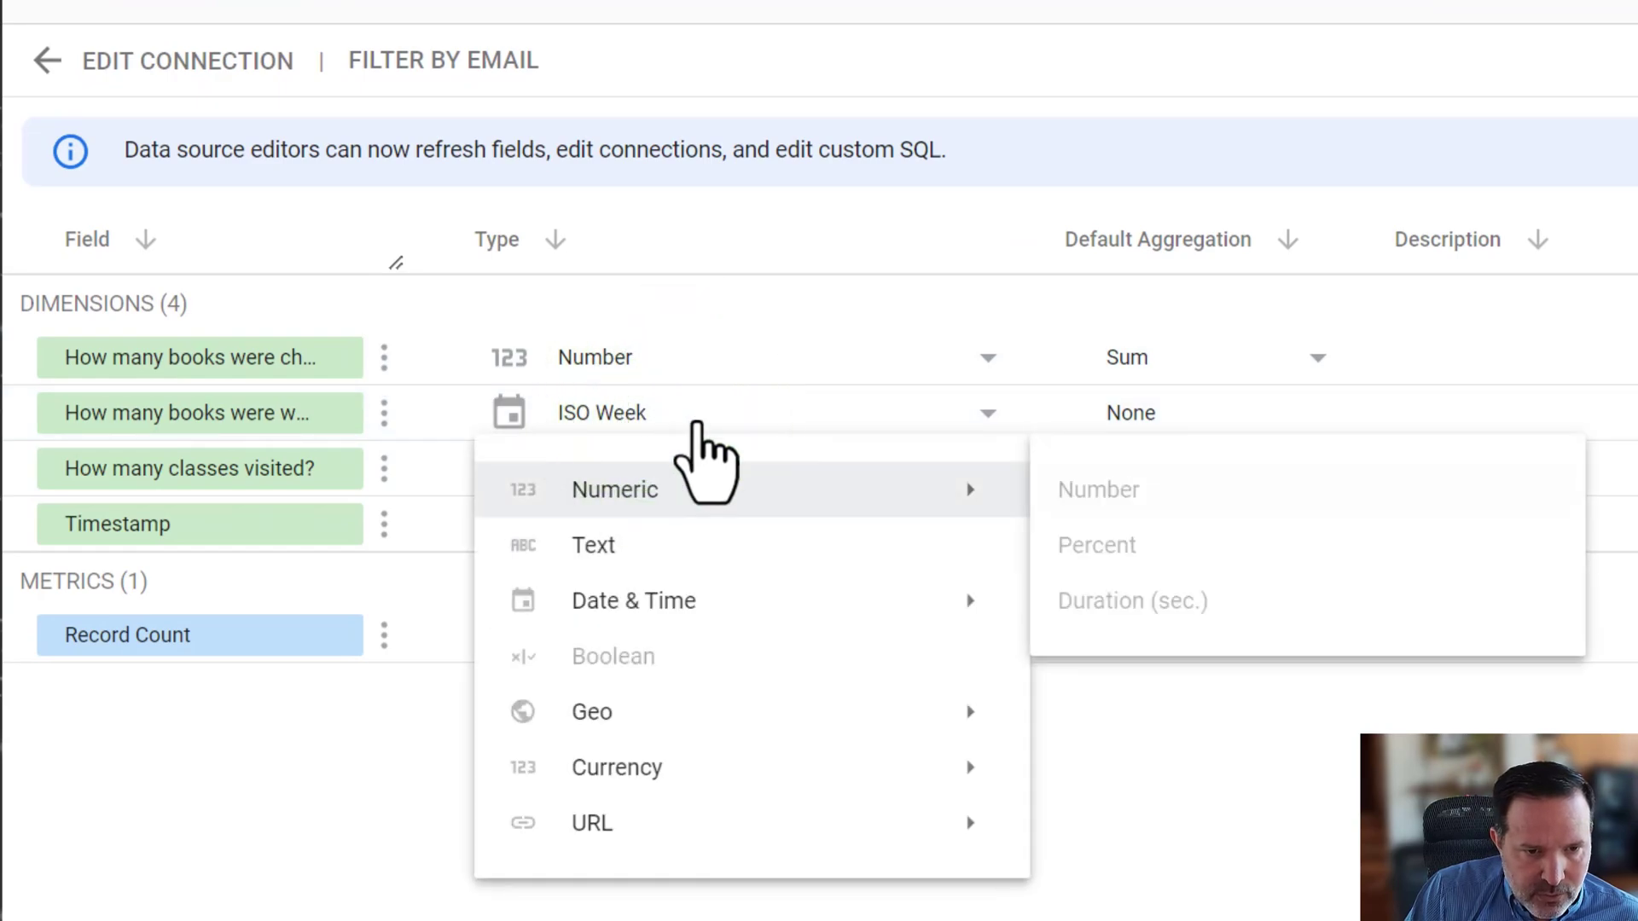
{"action": "left_click", "coordinate": [1093, 500]}
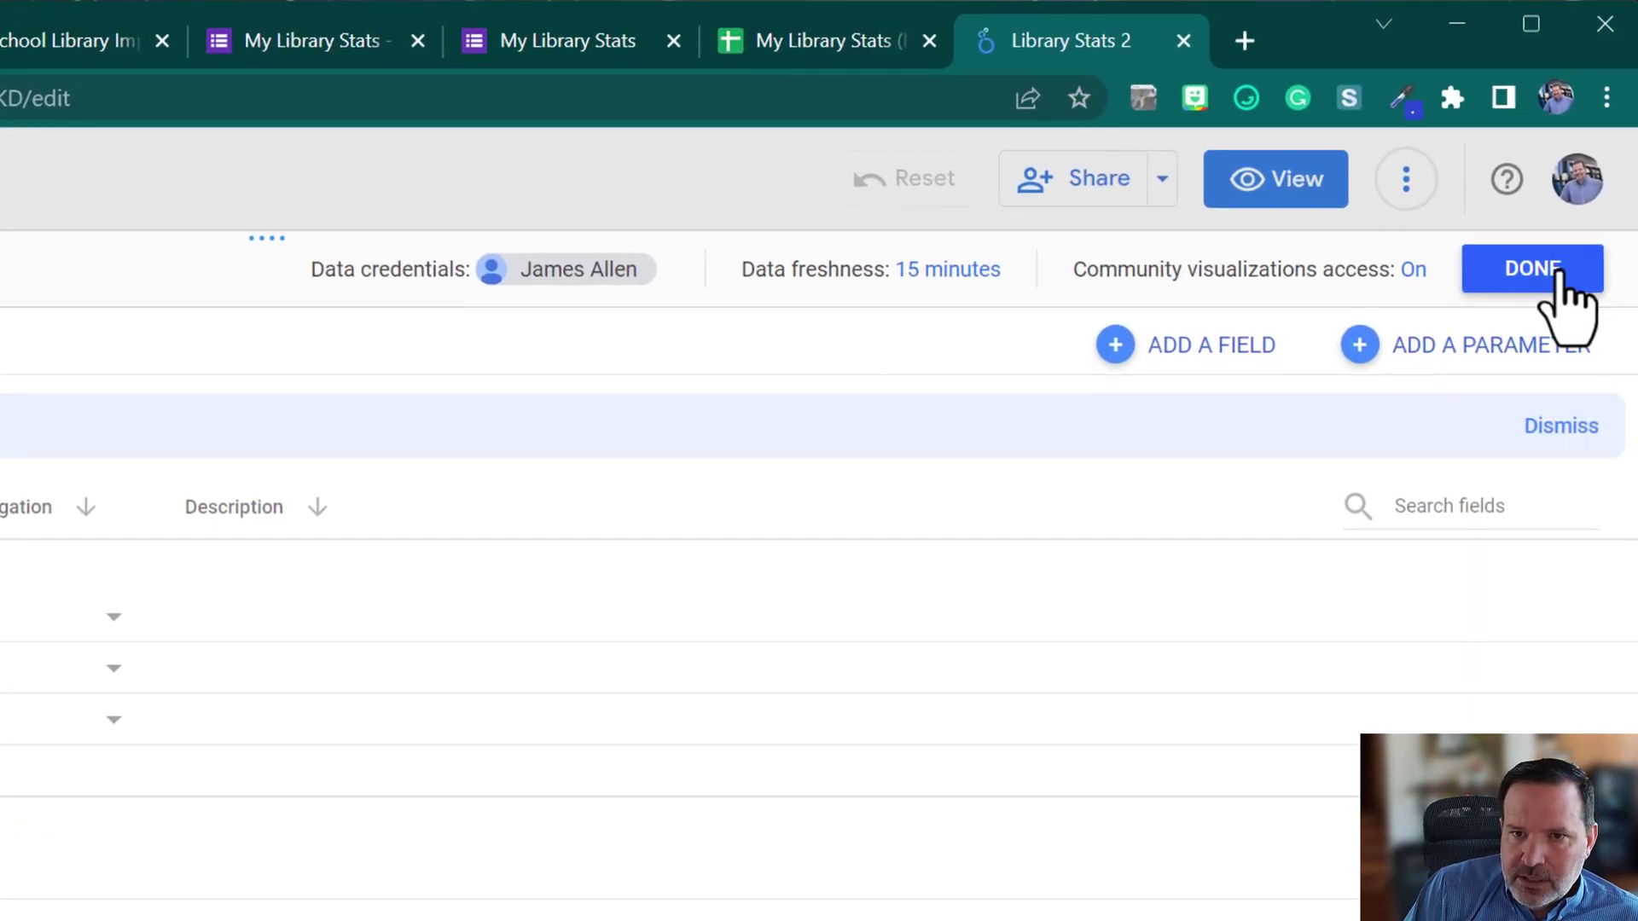
{"action": "left_click", "coordinate": [1558, 282]}
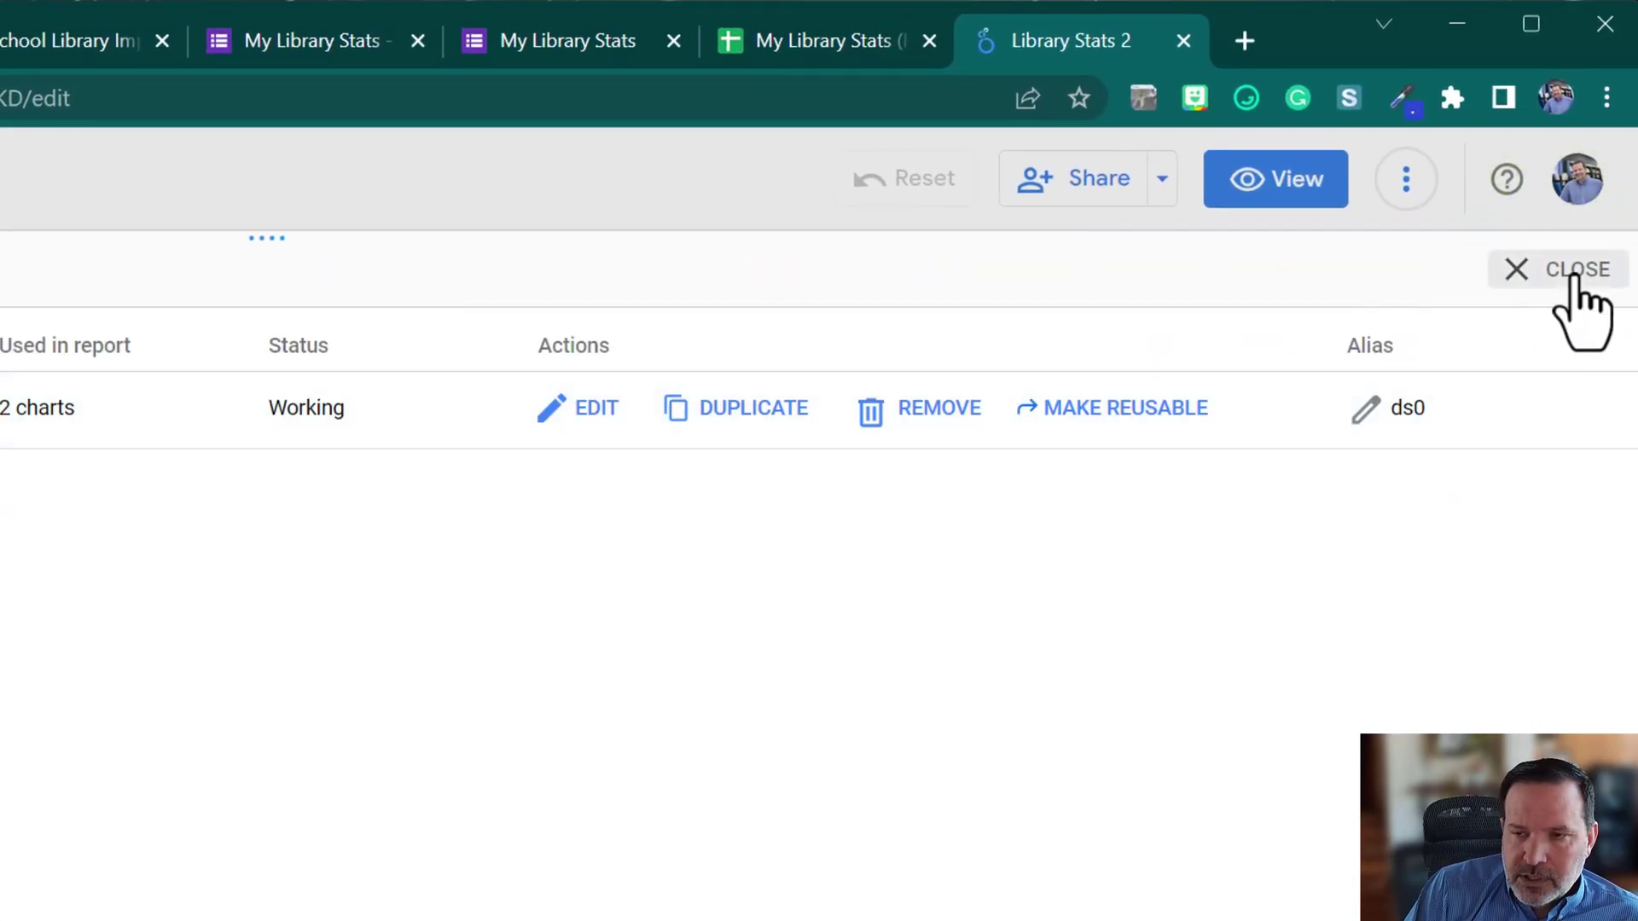
{"action": "left_click", "coordinate": [1575, 282]}
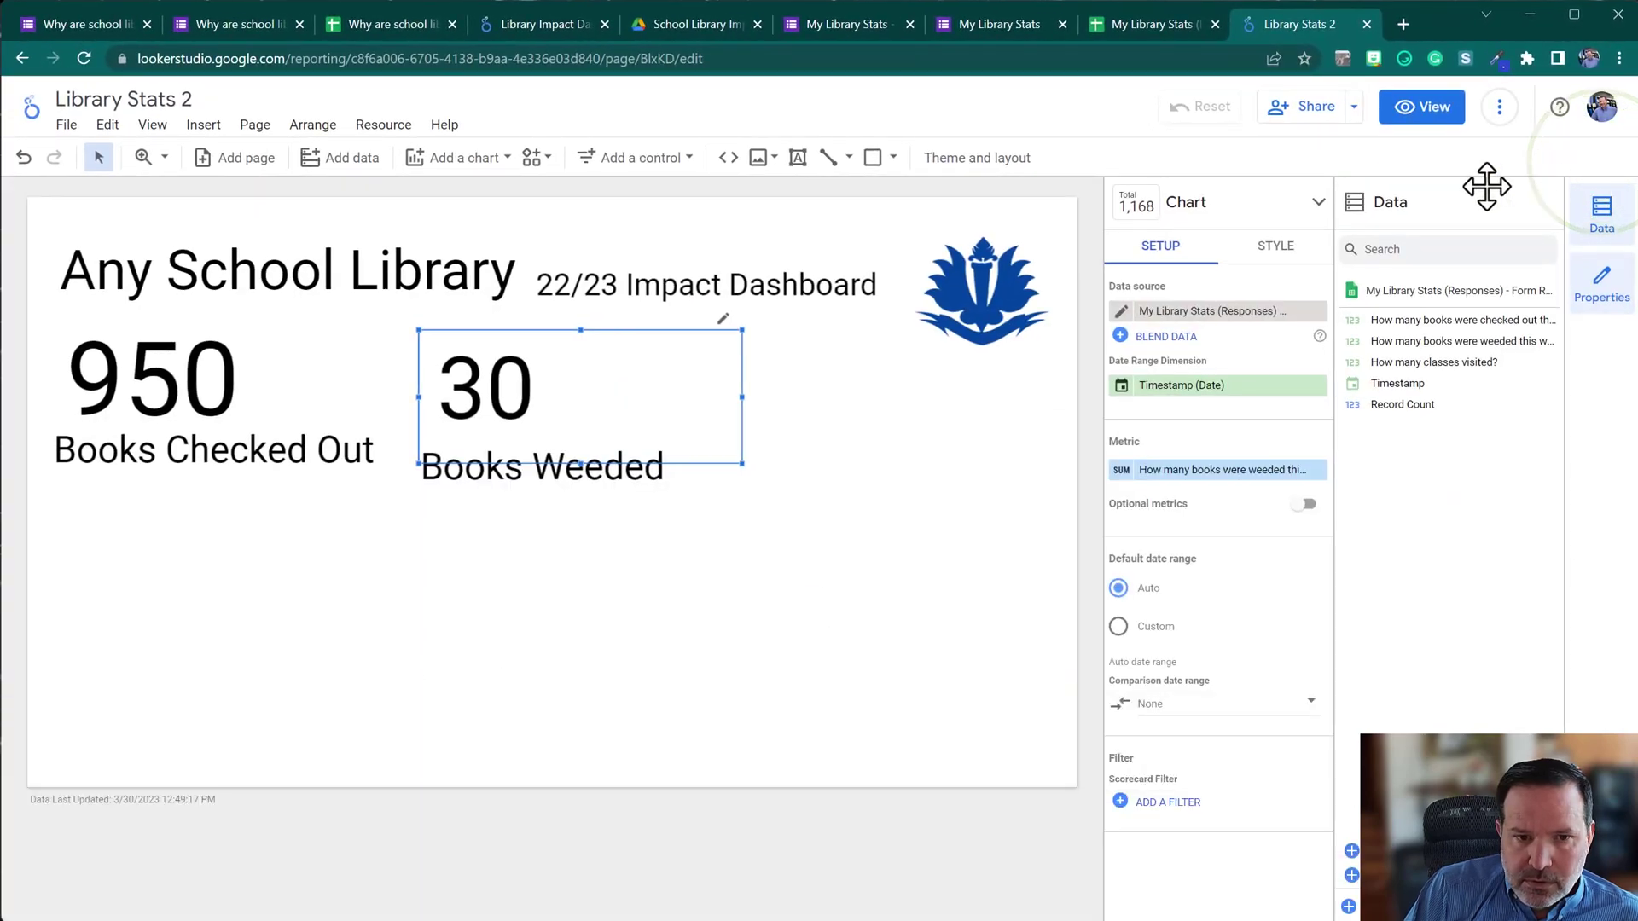
Enlarge the books-weeded scorecard and place its "Books Weeded" label directly beneath the number.
{"action": "left_click_drag", "start_coordinate": [509, 394], "coordinate": [499, 408]}
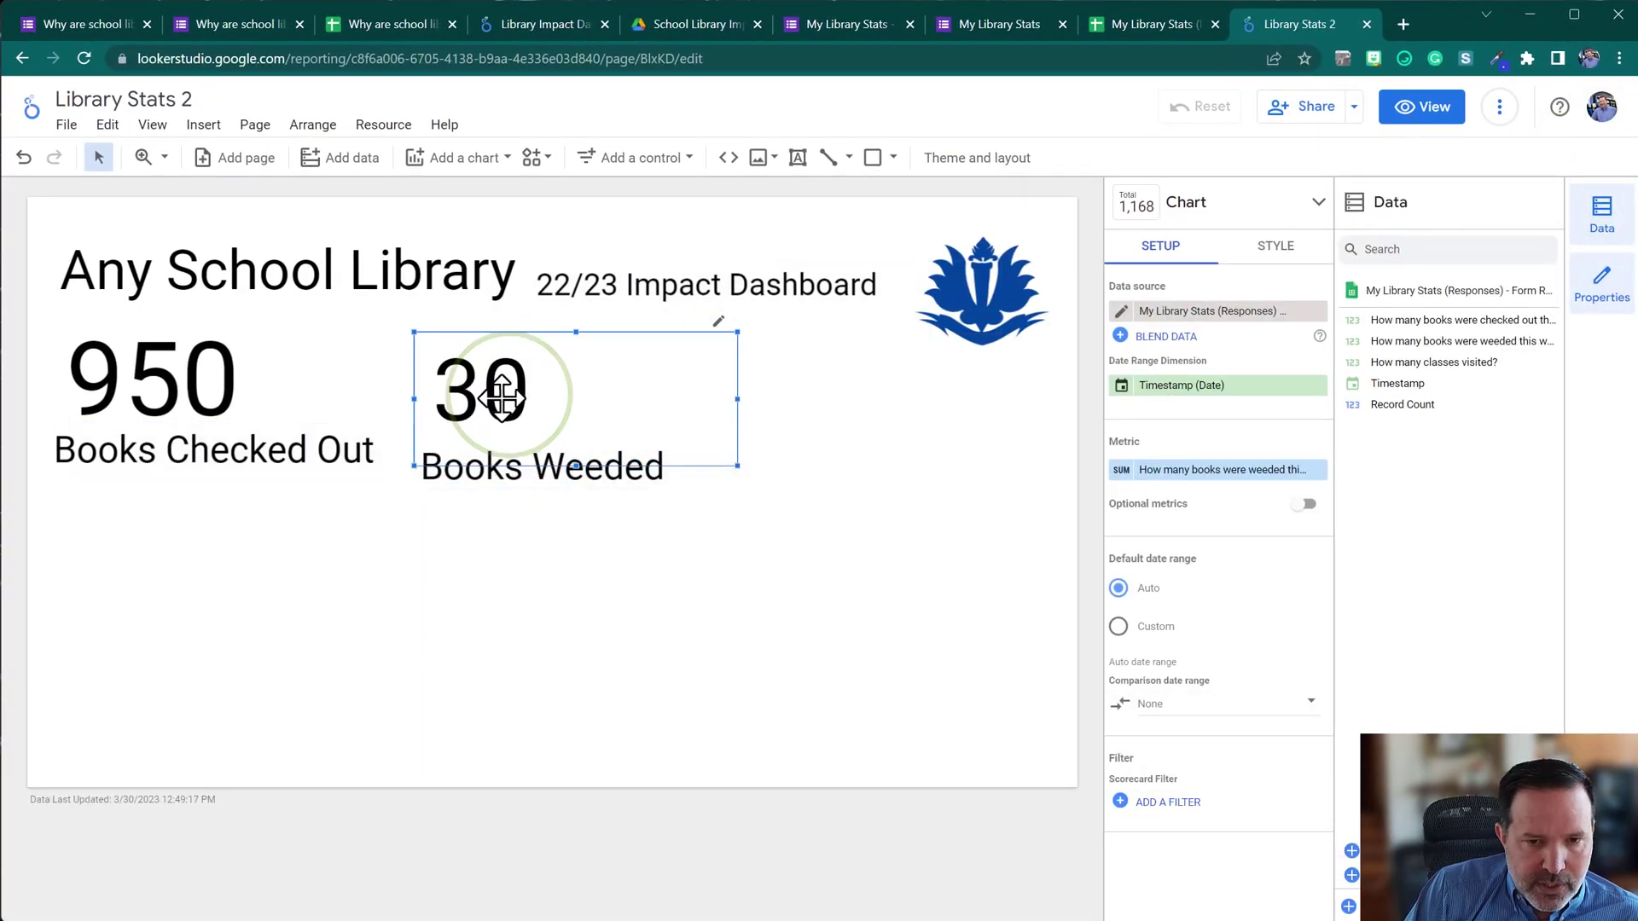
{"action": "left_click_drag", "start_coordinate": [740, 398], "coordinate": [597, 401]}
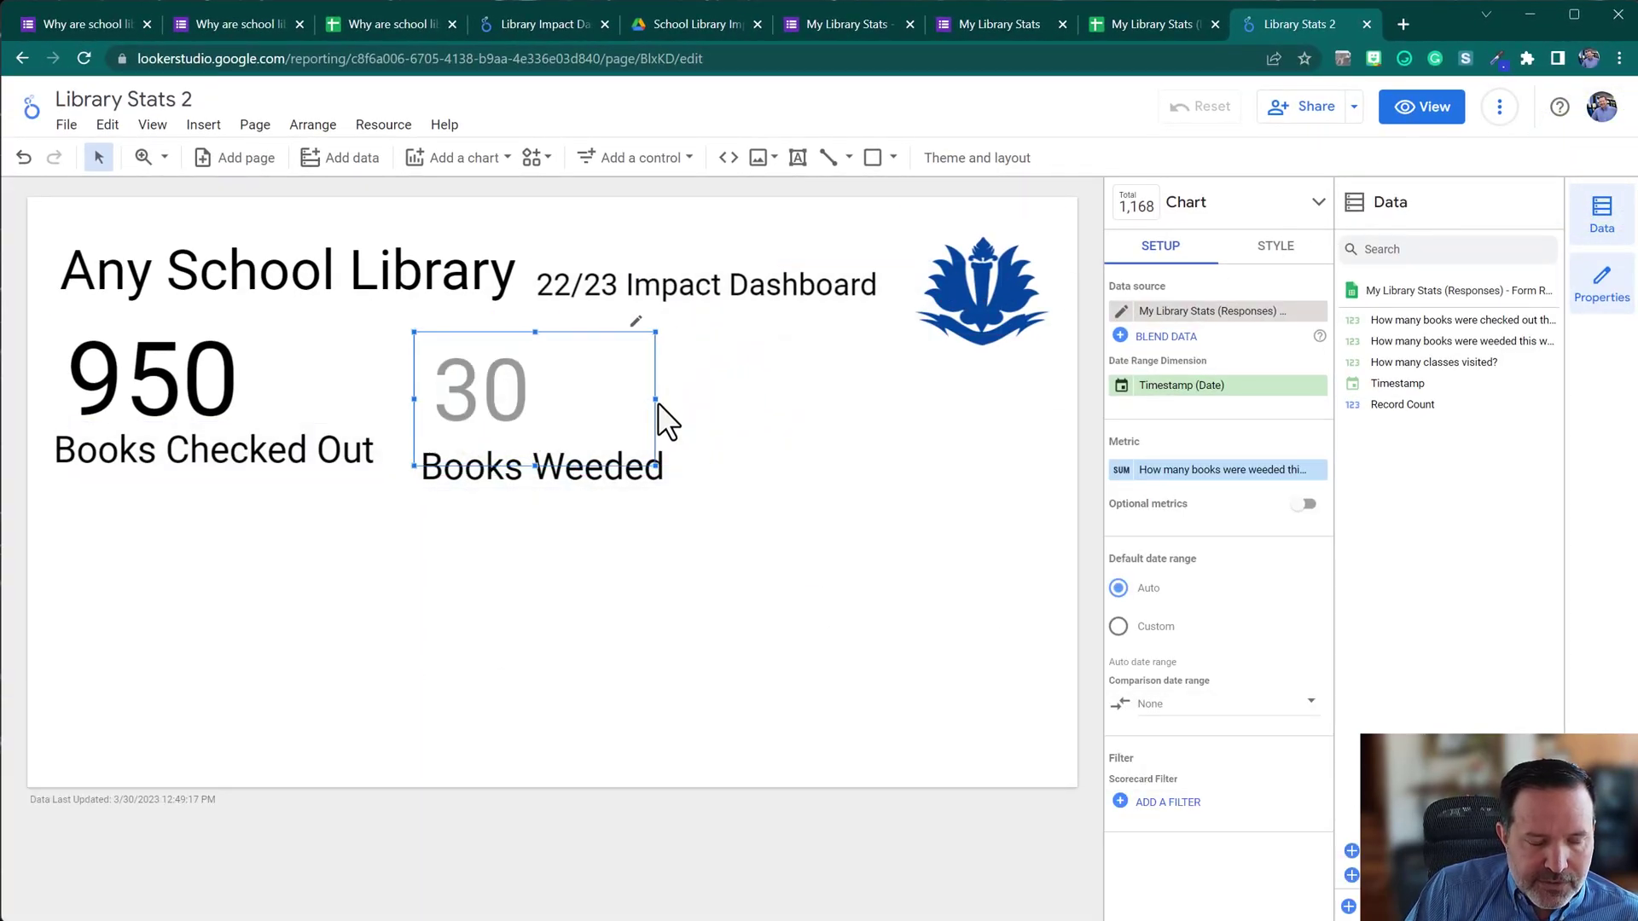
{"action": "left_click", "coordinate": [552, 576]}
{"action": "mouse_move", "coordinate": [556, 461]}
{"action": "left_mouse_down"}
{"action": "mouse_move", "coordinate": [601, 475]}
{"action": "mouse_move", "coordinate": [554, 459]}
{"action": "left_mouse_up"}
{"action": "left_click_drag", "start_coordinate": [585, 589], "coordinate": [570, 475]}
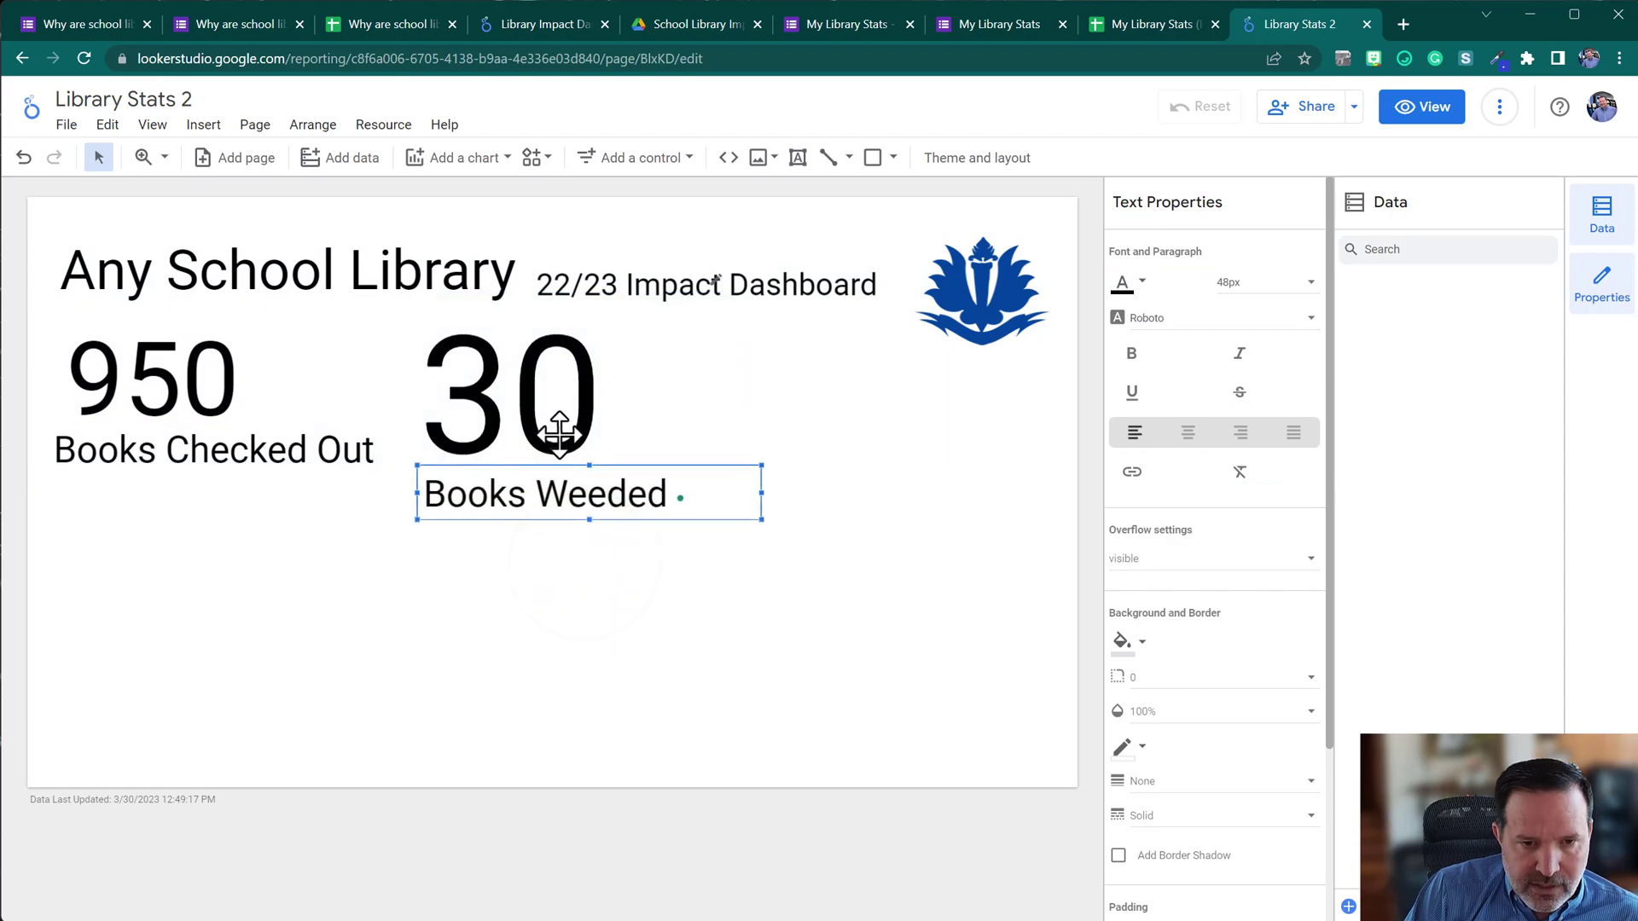
Set the label color of the books-weeded scorecard to the custom blue.
{"action": "left_click", "coordinate": [564, 426]}
{"action": "left_click", "coordinate": [1133, 607]}
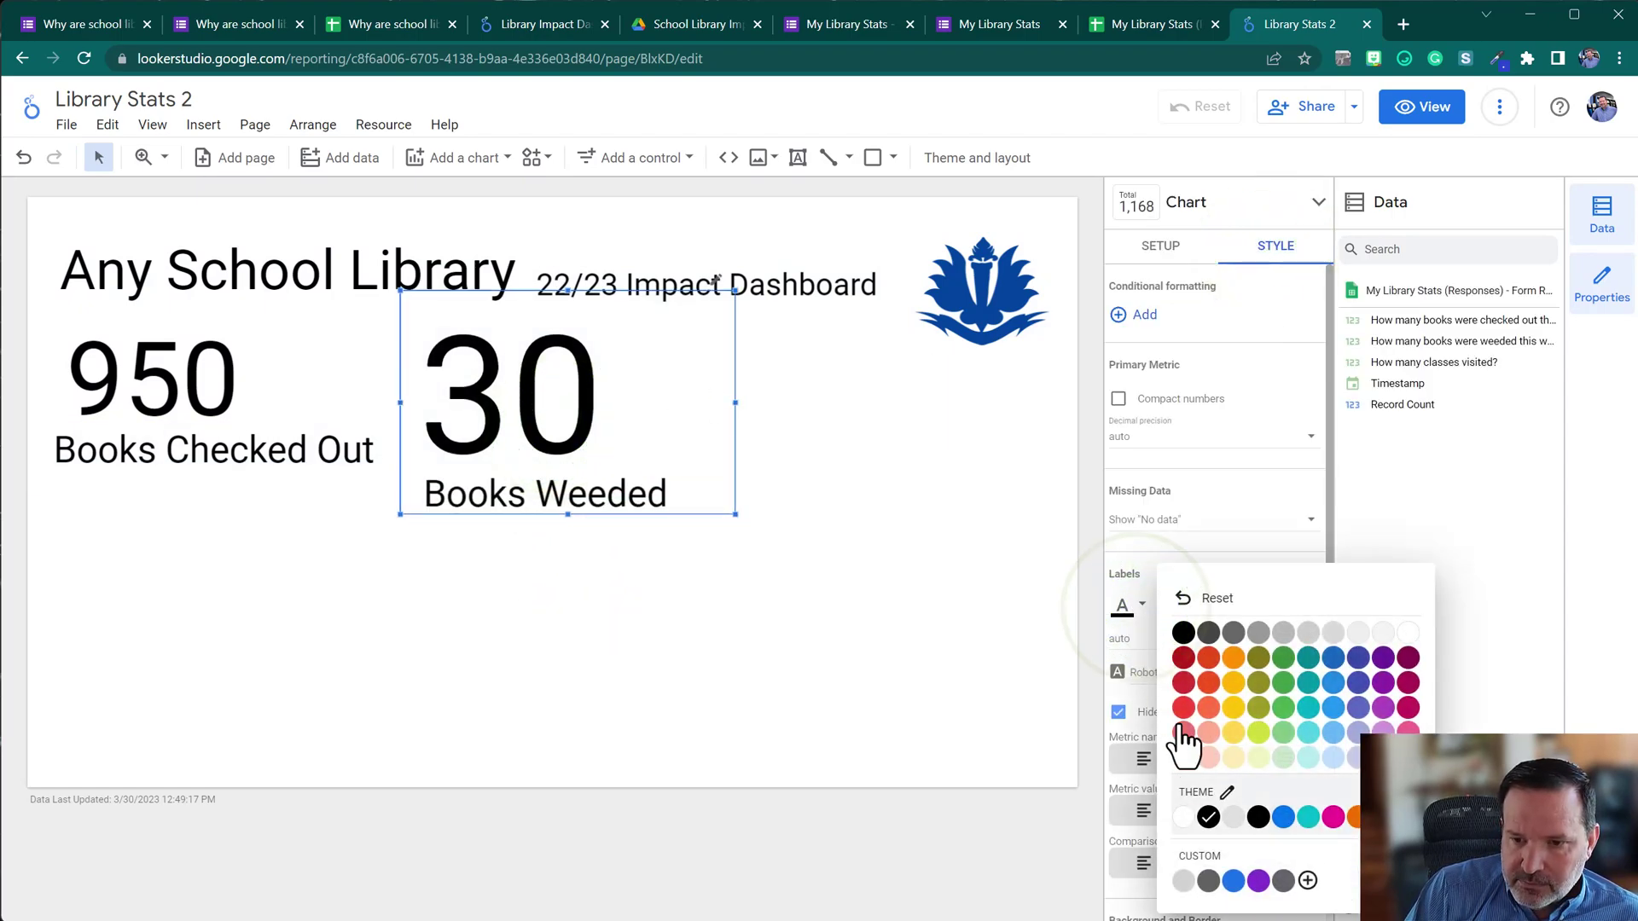
{"action": "left_click", "coordinate": [1233, 880]}
{"action": "left_click", "coordinate": [857, 471]}
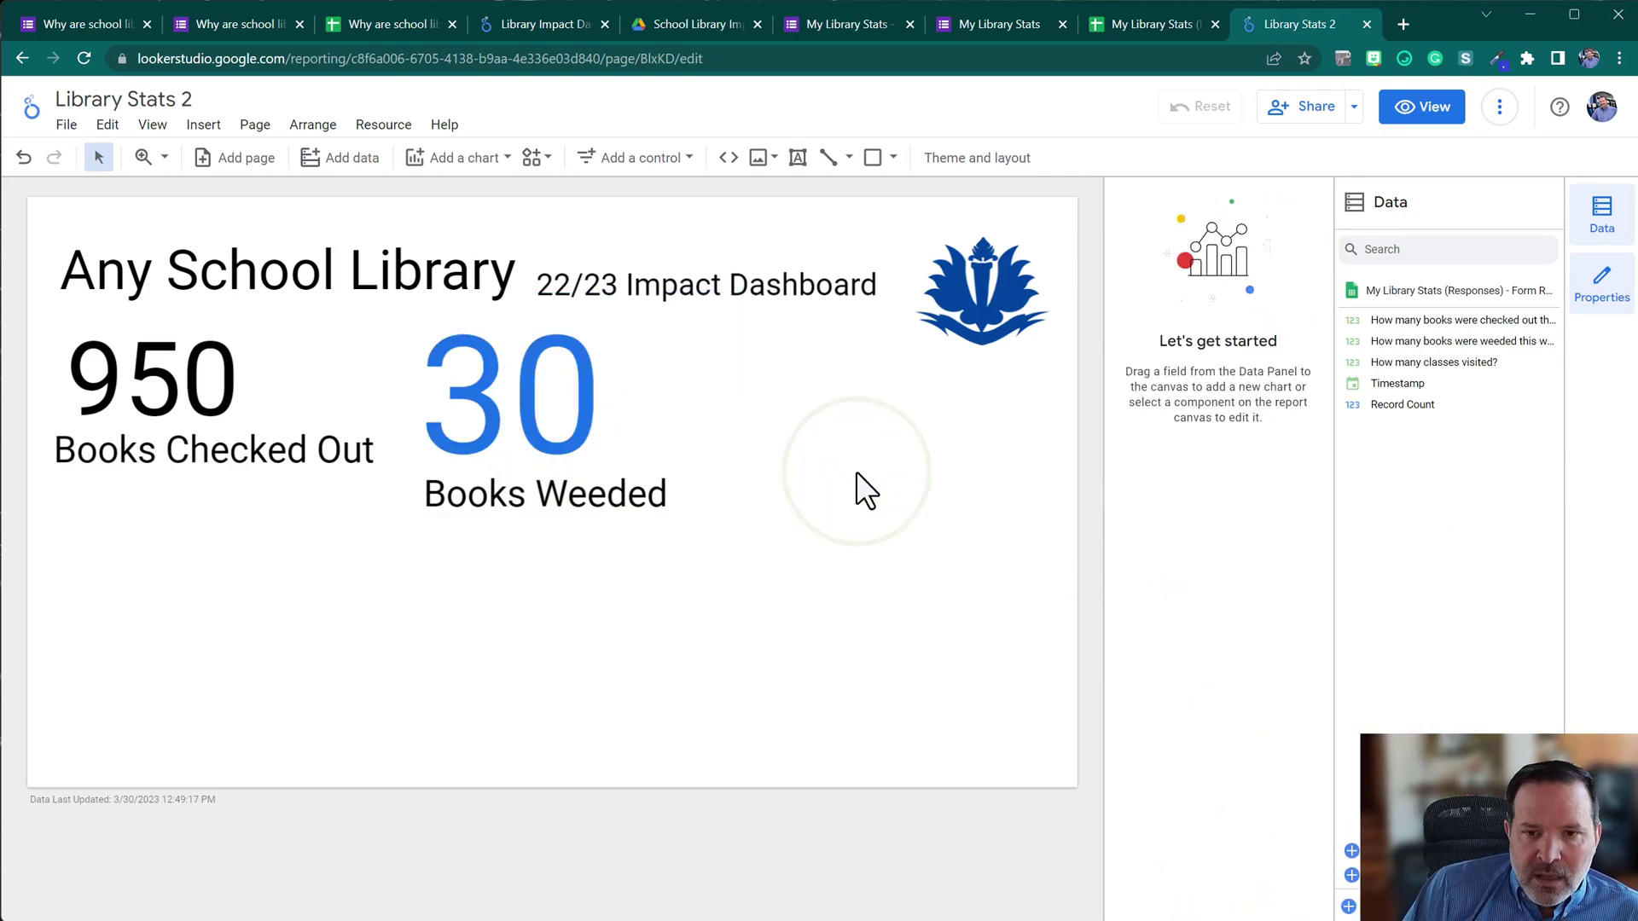
Duplicate the blue scorecard together with its "Books Weeded" label and place the copies to the right of the originals.
{"action": "left_click_drag", "start_coordinate": [617, 556], "coordinate": [702, 443]}
{"action": "left_click_drag", "start_coordinate": [554, 472], "coordinate": [833, 487]}
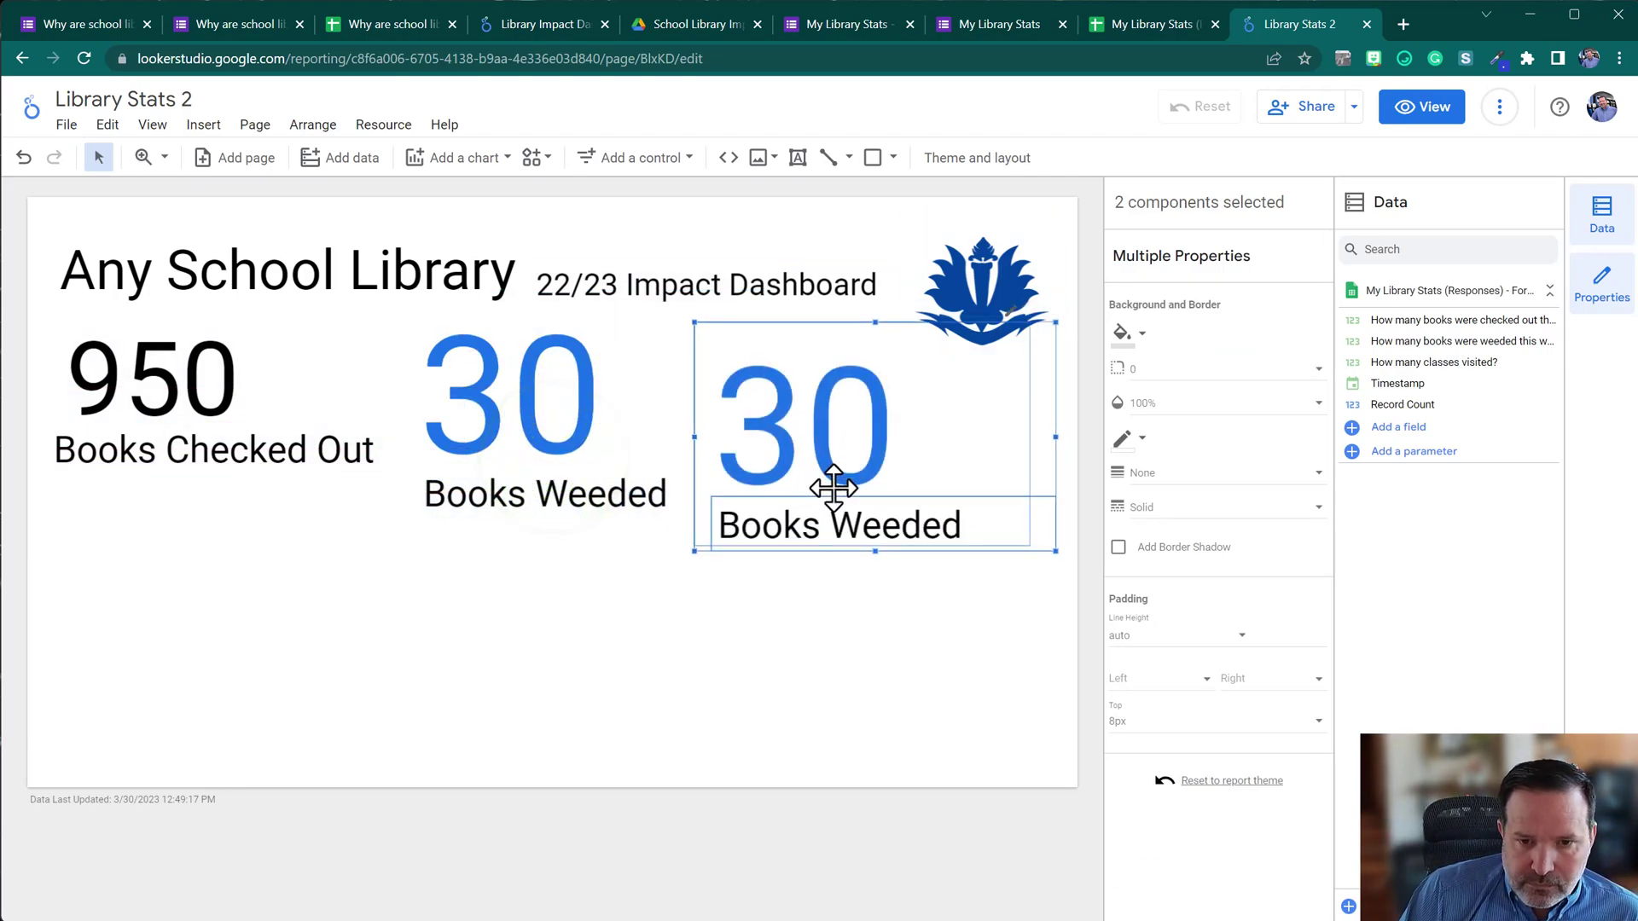
{"action": "left_click", "coordinate": [842, 656]}
Replace the copied scorecard's metric with the field "How many classes visited?".
{"action": "left_click", "coordinate": [822, 437]}
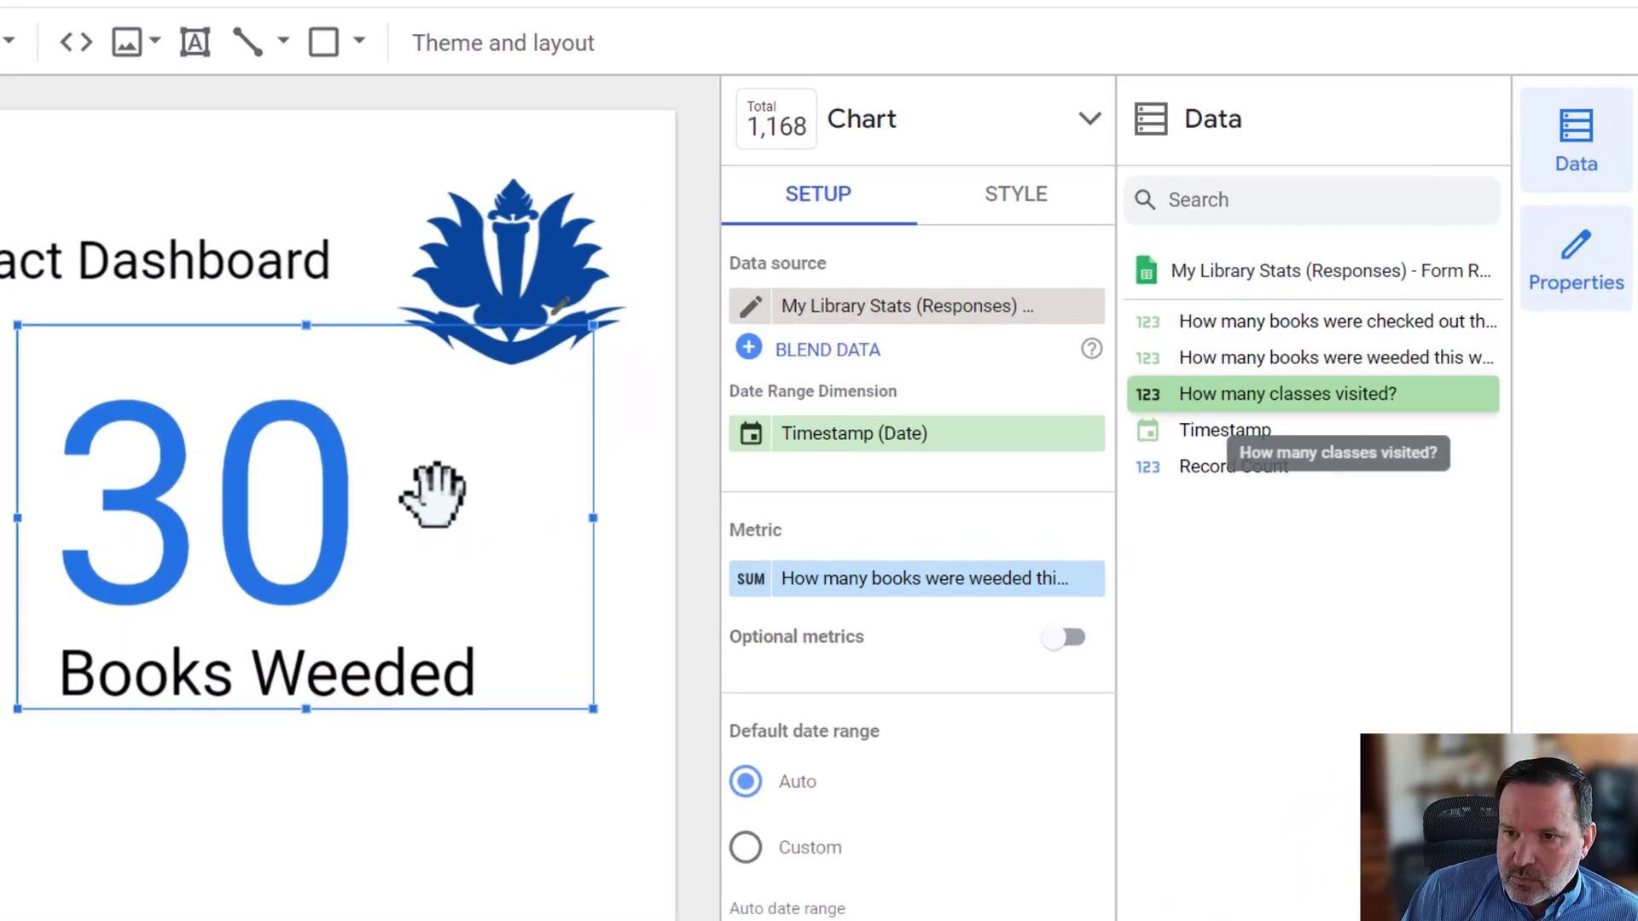
{"action": "left_click_drag", "start_coordinate": [1392, 391], "coordinate": [960, 437]}
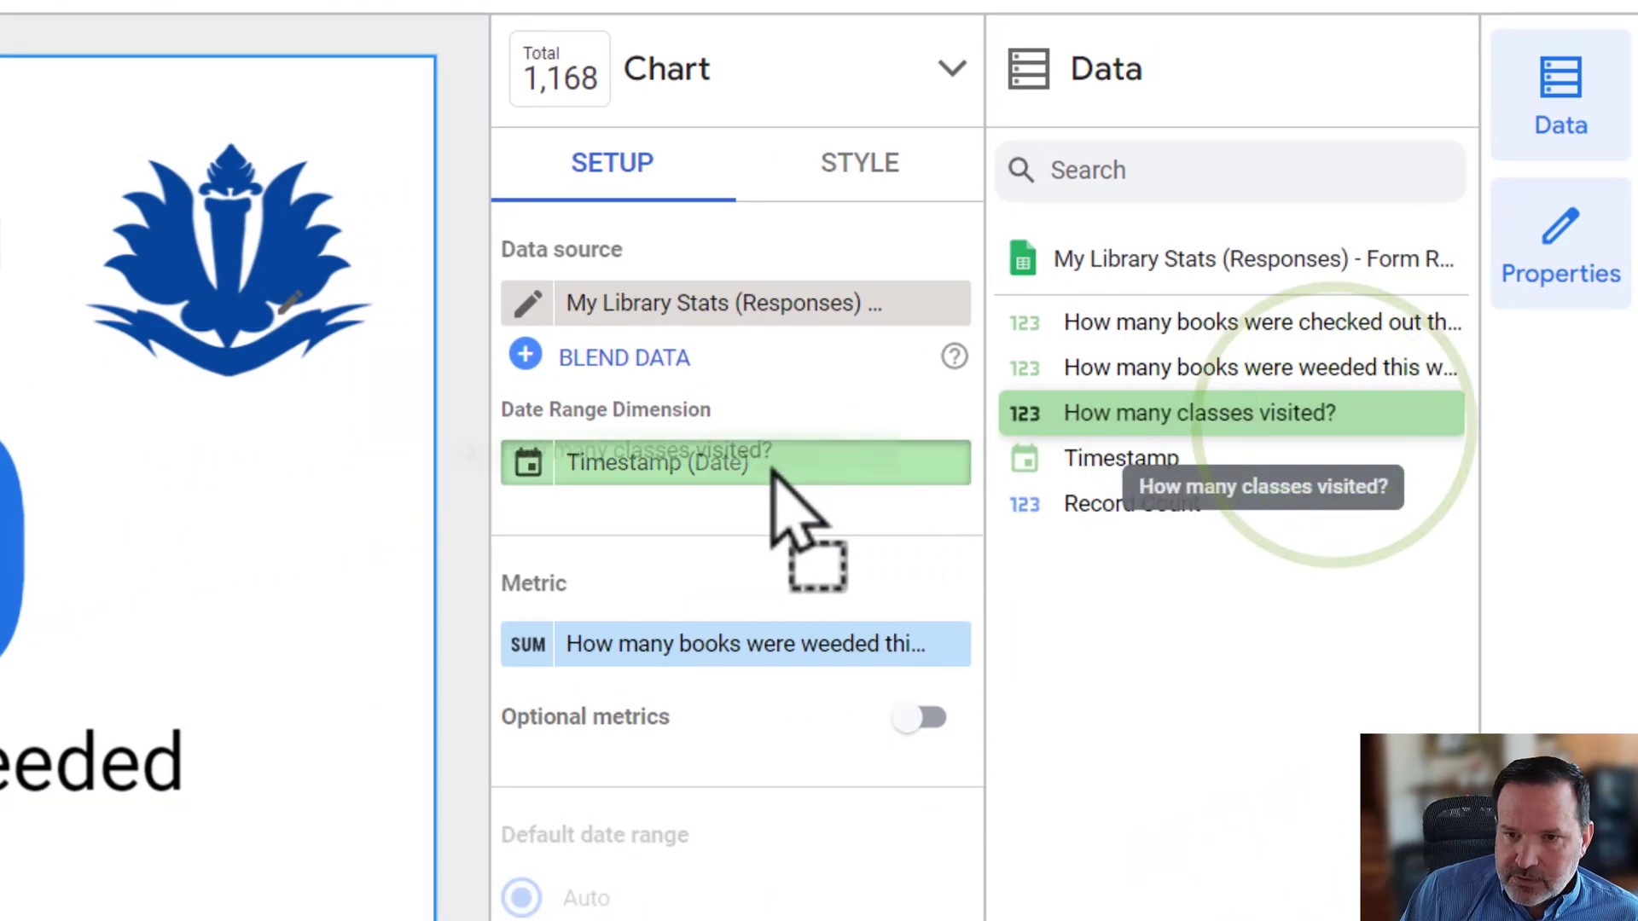
{"action": "left_click_drag", "start_coordinate": [772, 469], "coordinate": [823, 669]}
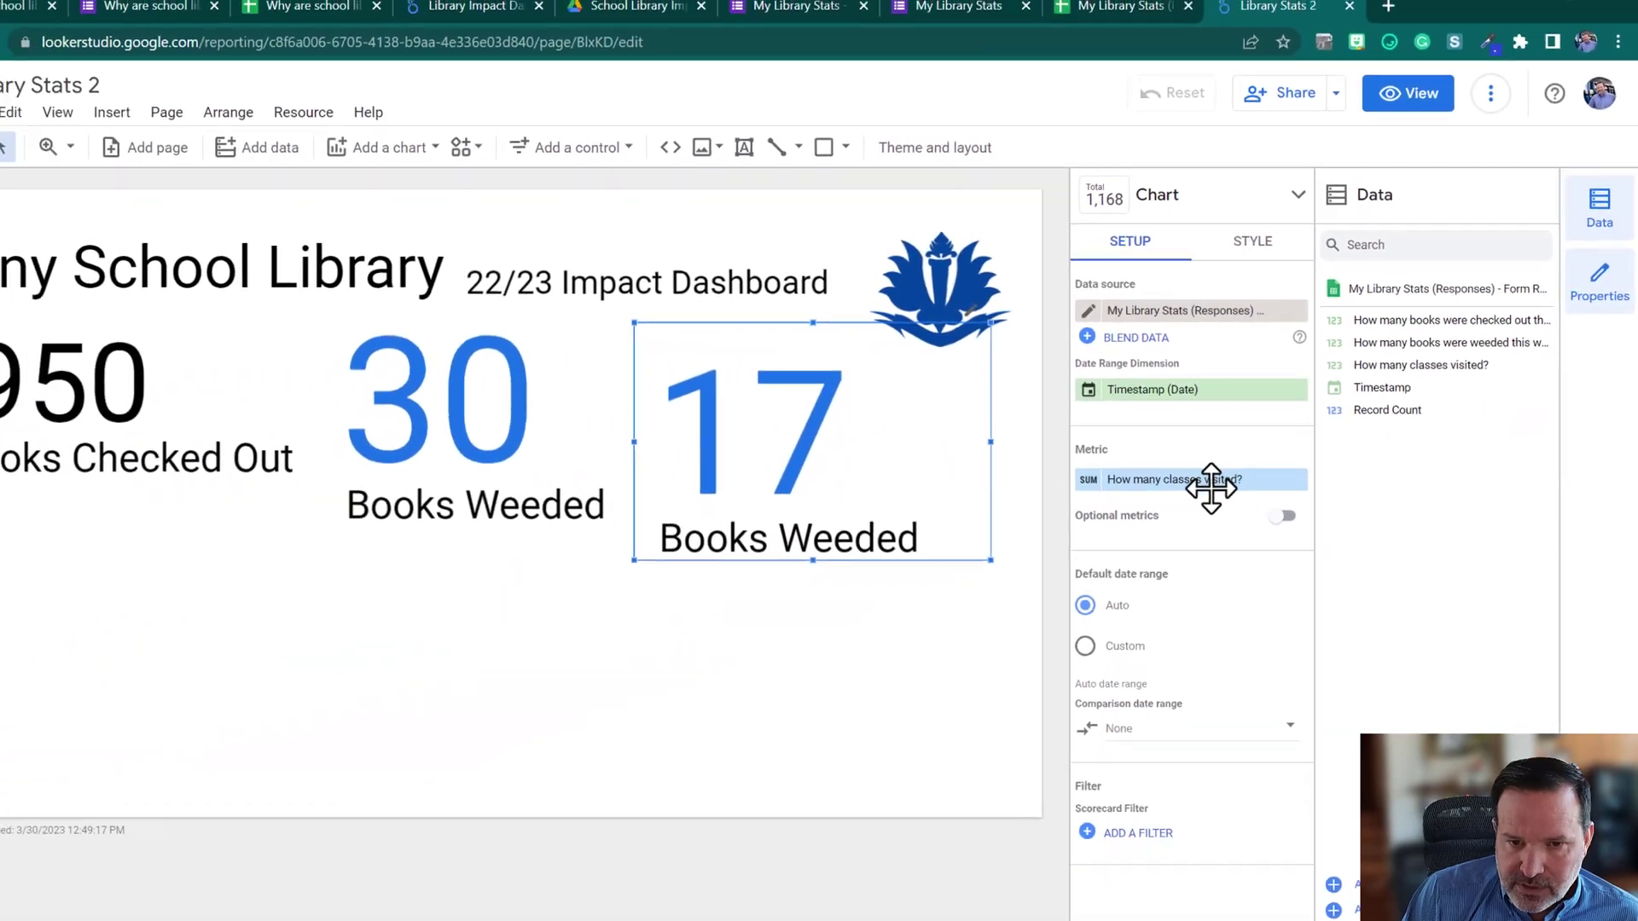
{"action": "left_click", "coordinate": [846, 658]}
Reduce the height of the copied scorecard and change the label below it to "Class Visits".
{"action": "left_click", "coordinate": [763, 553]}
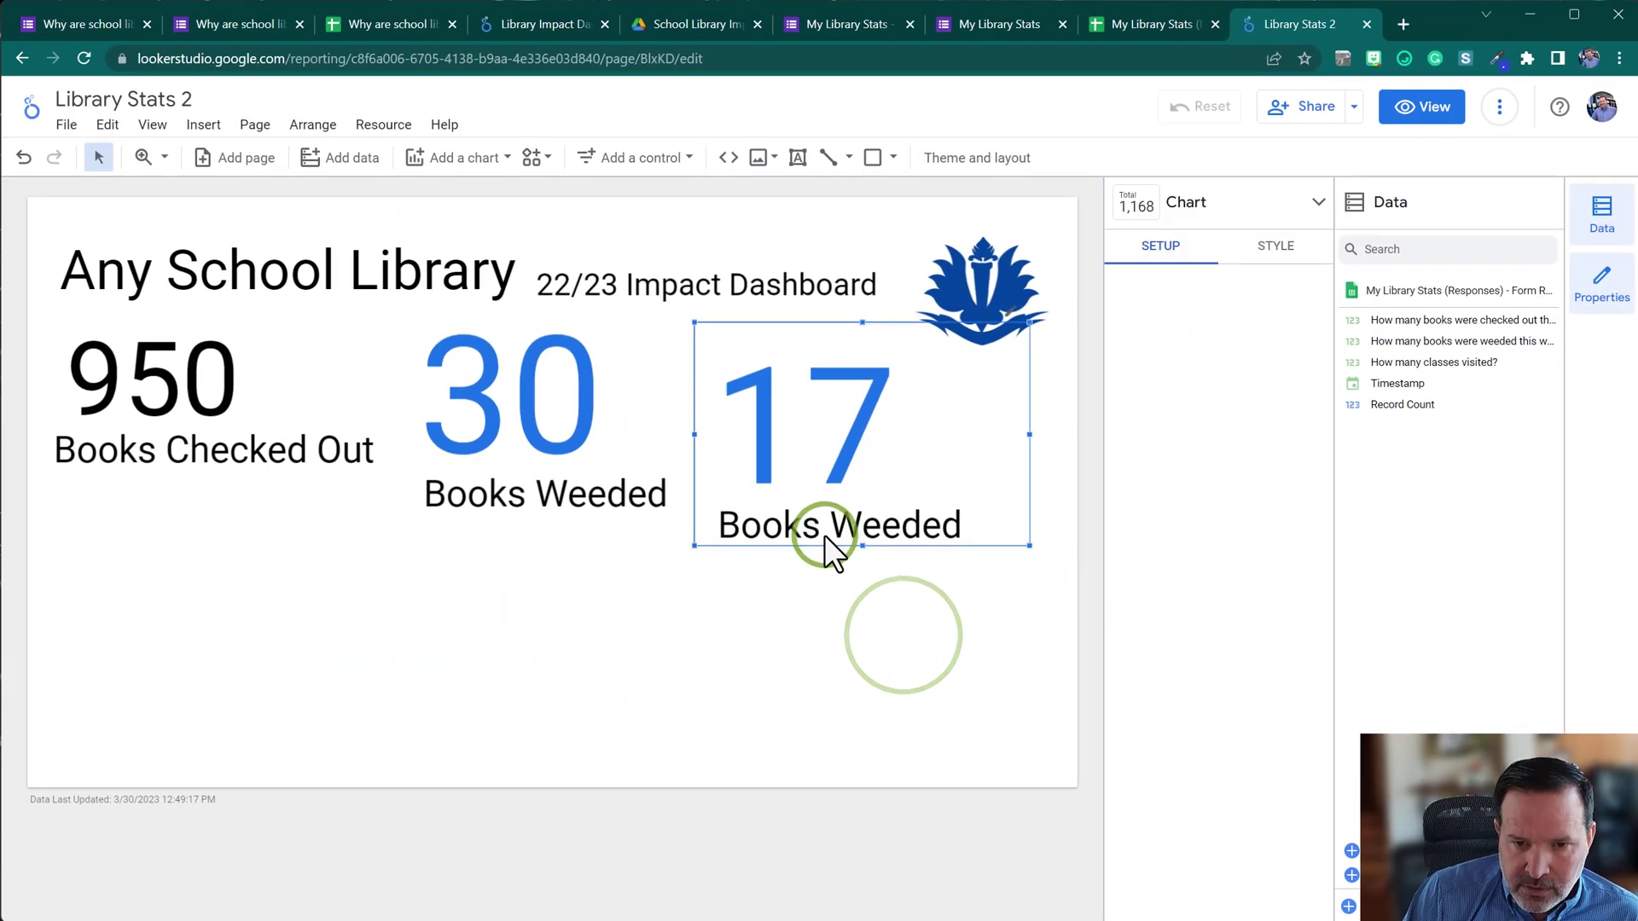
{"action": "left_click_drag", "start_coordinate": [858, 546], "coordinate": [852, 515]}
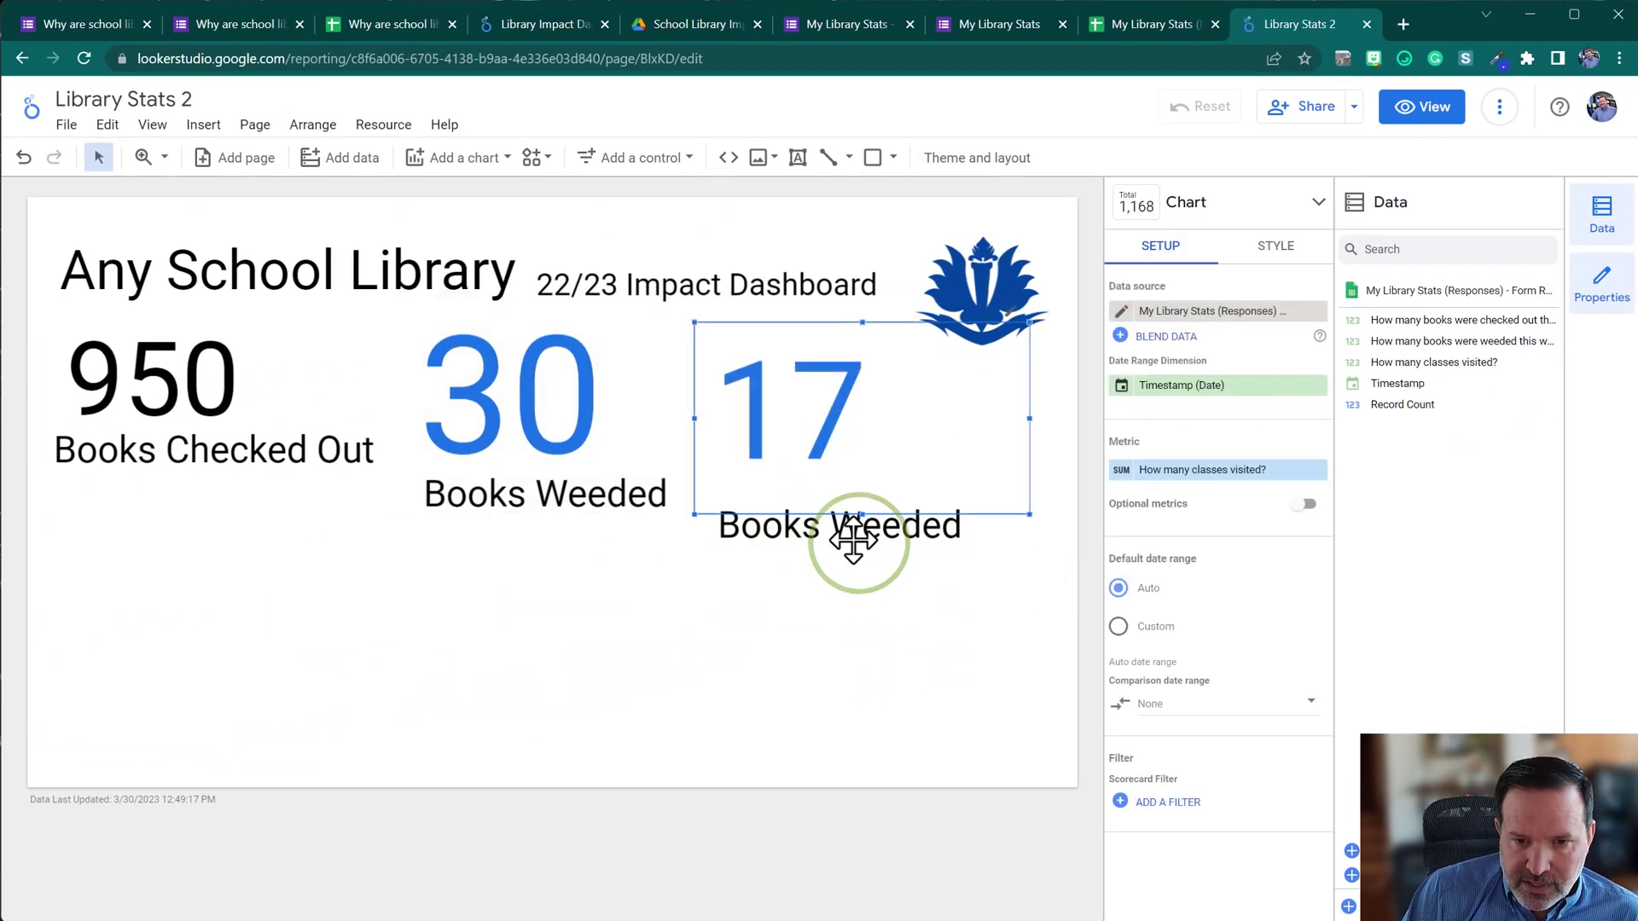
{"action": "left_click", "coordinate": [853, 533]}
{"action": "double_click", "coordinate": [849, 533]}
{"action": "type", "text": "C"}
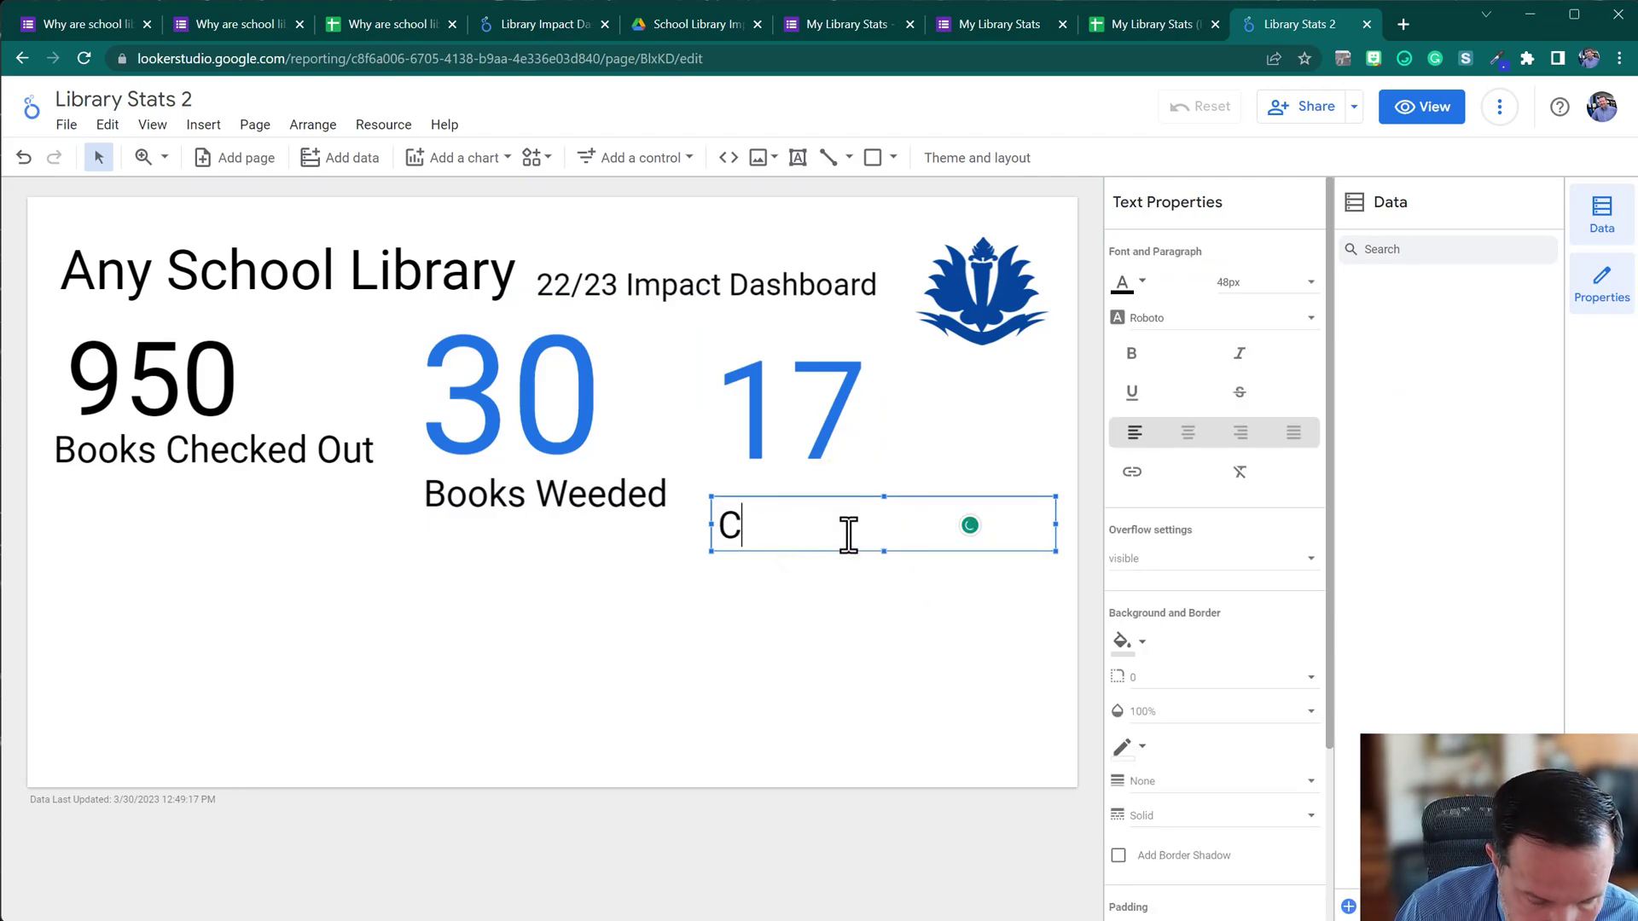
{"action": "type", "text": "lasses V"}
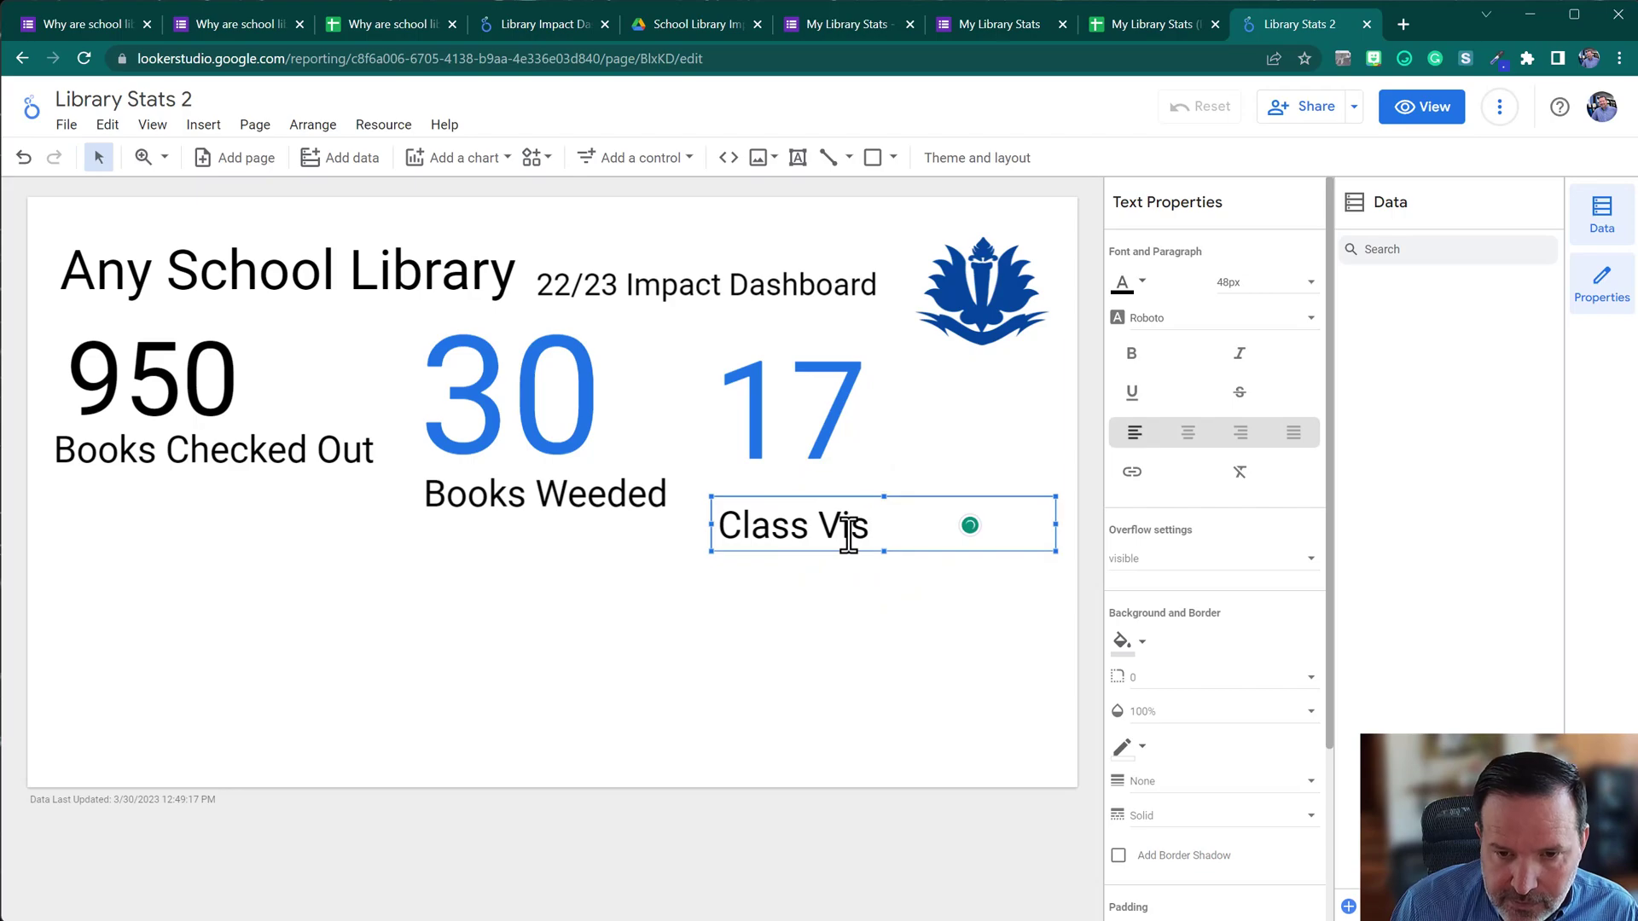
{"action": "left_click", "coordinate": [917, 632]}
Narrow the "Class Visits" label and shift it with its scorecard to the right, with the label just below the number.
{"action": "left_click", "coordinate": [867, 523]}
{"action": "left_click_drag", "start_coordinate": [1051, 524], "coordinate": [930, 530]}
{"action": "left_click", "coordinate": [732, 533]}
{"action": "left_click_drag", "start_coordinate": [739, 498], "coordinate": [789, 493]}
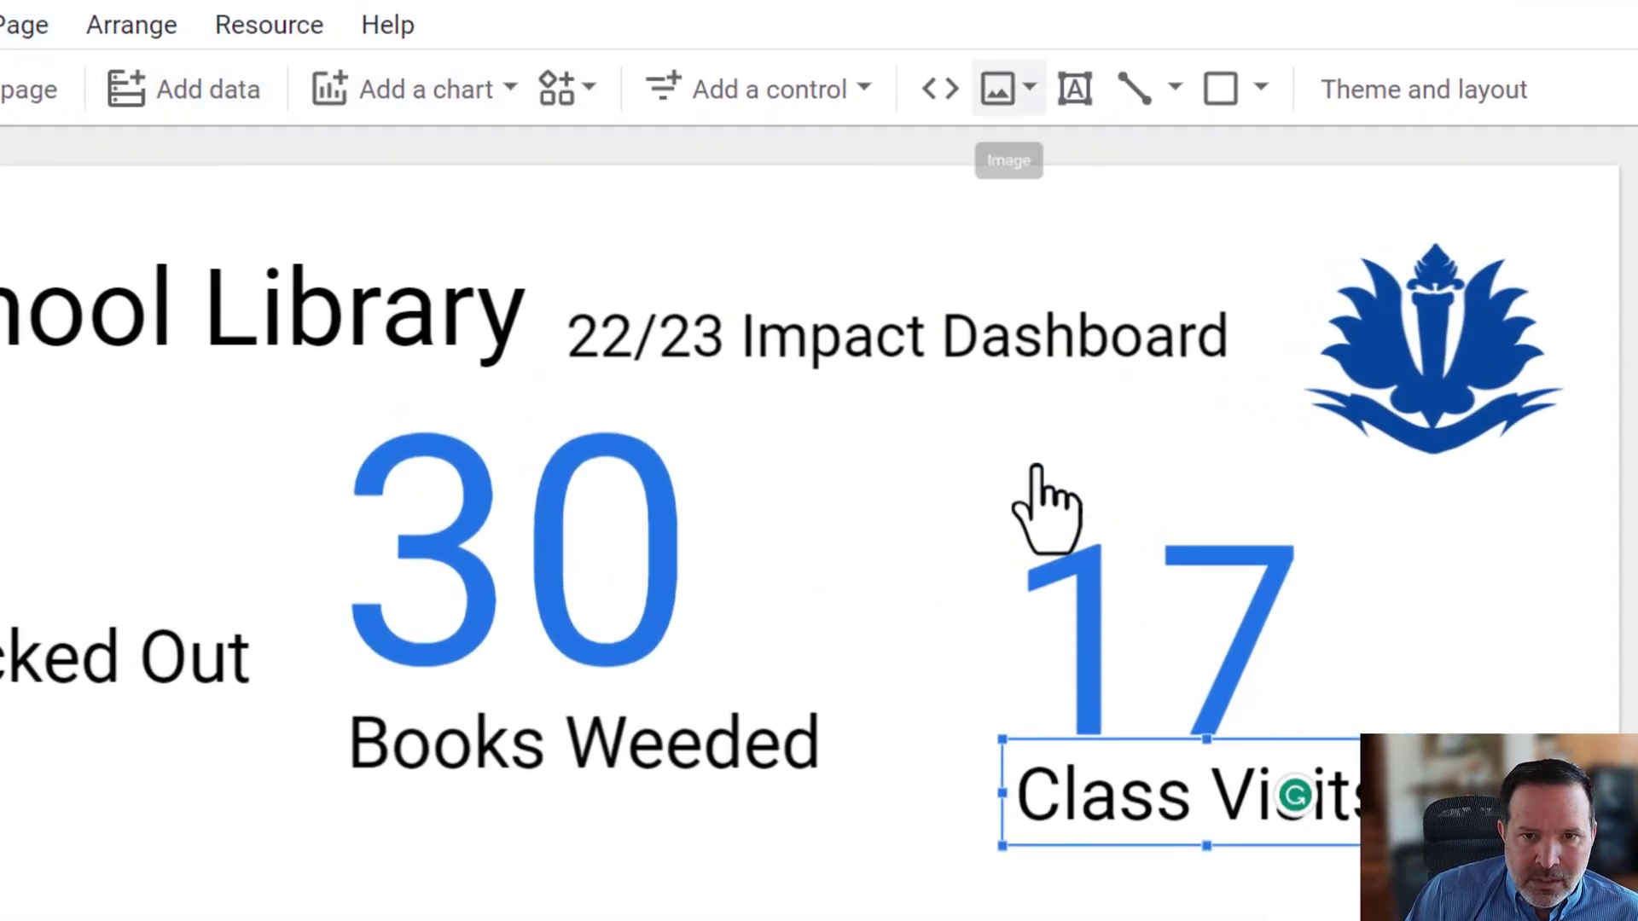
{"action": "left_click", "coordinate": [1002, 87]}
{"action": "left_click", "coordinate": [1204, 166]}
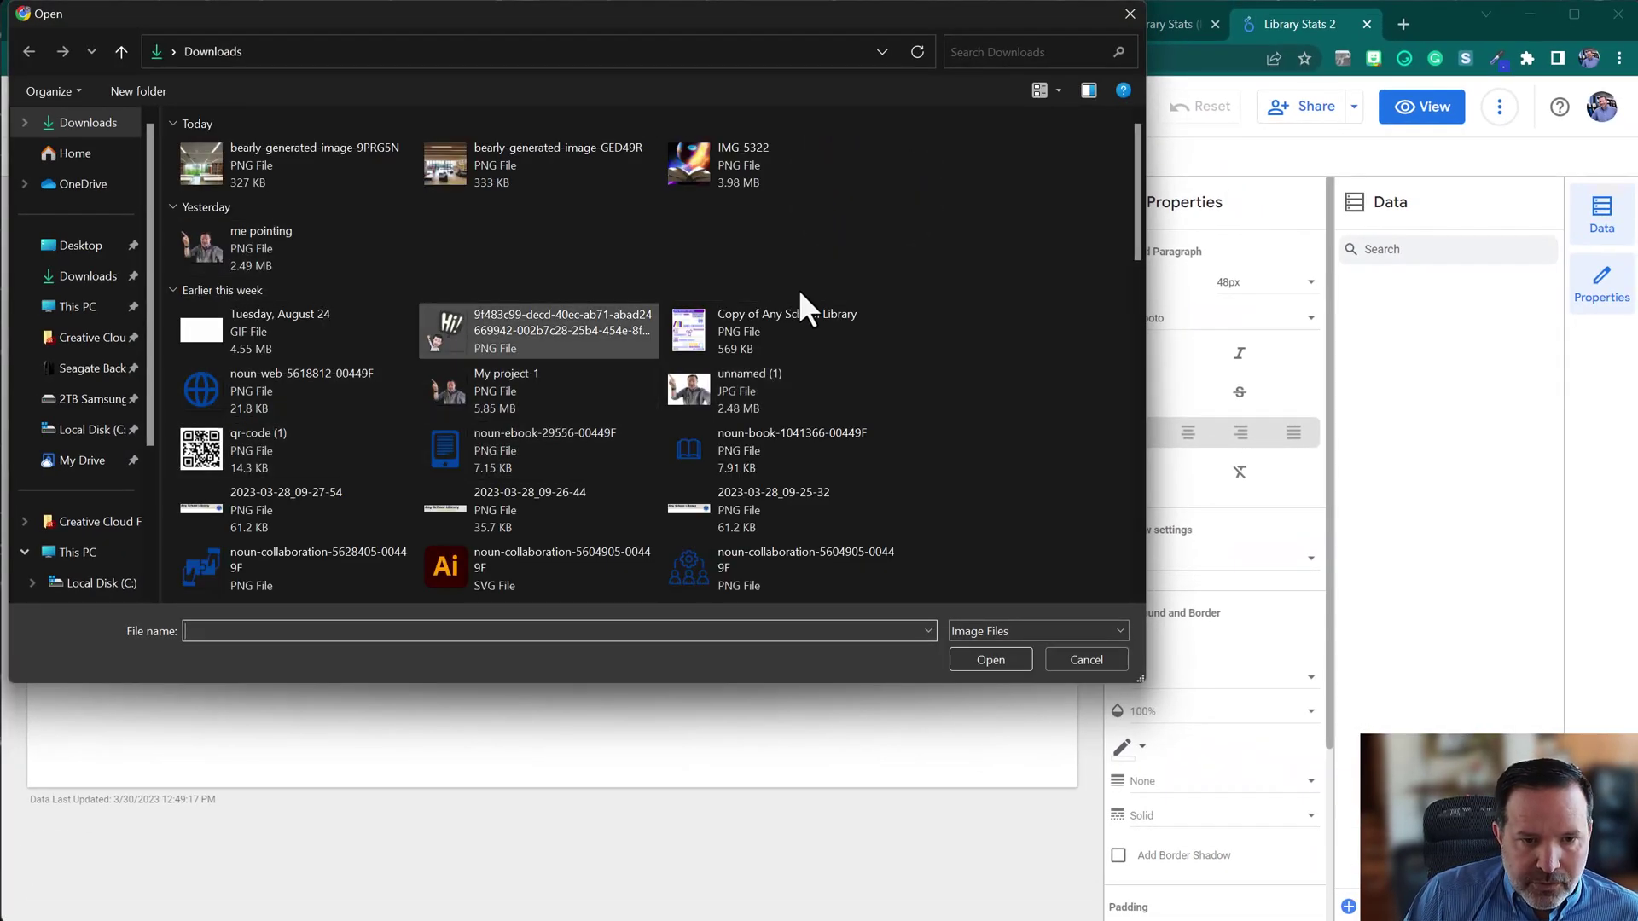
{"action": "left_click", "coordinate": [694, 450]}
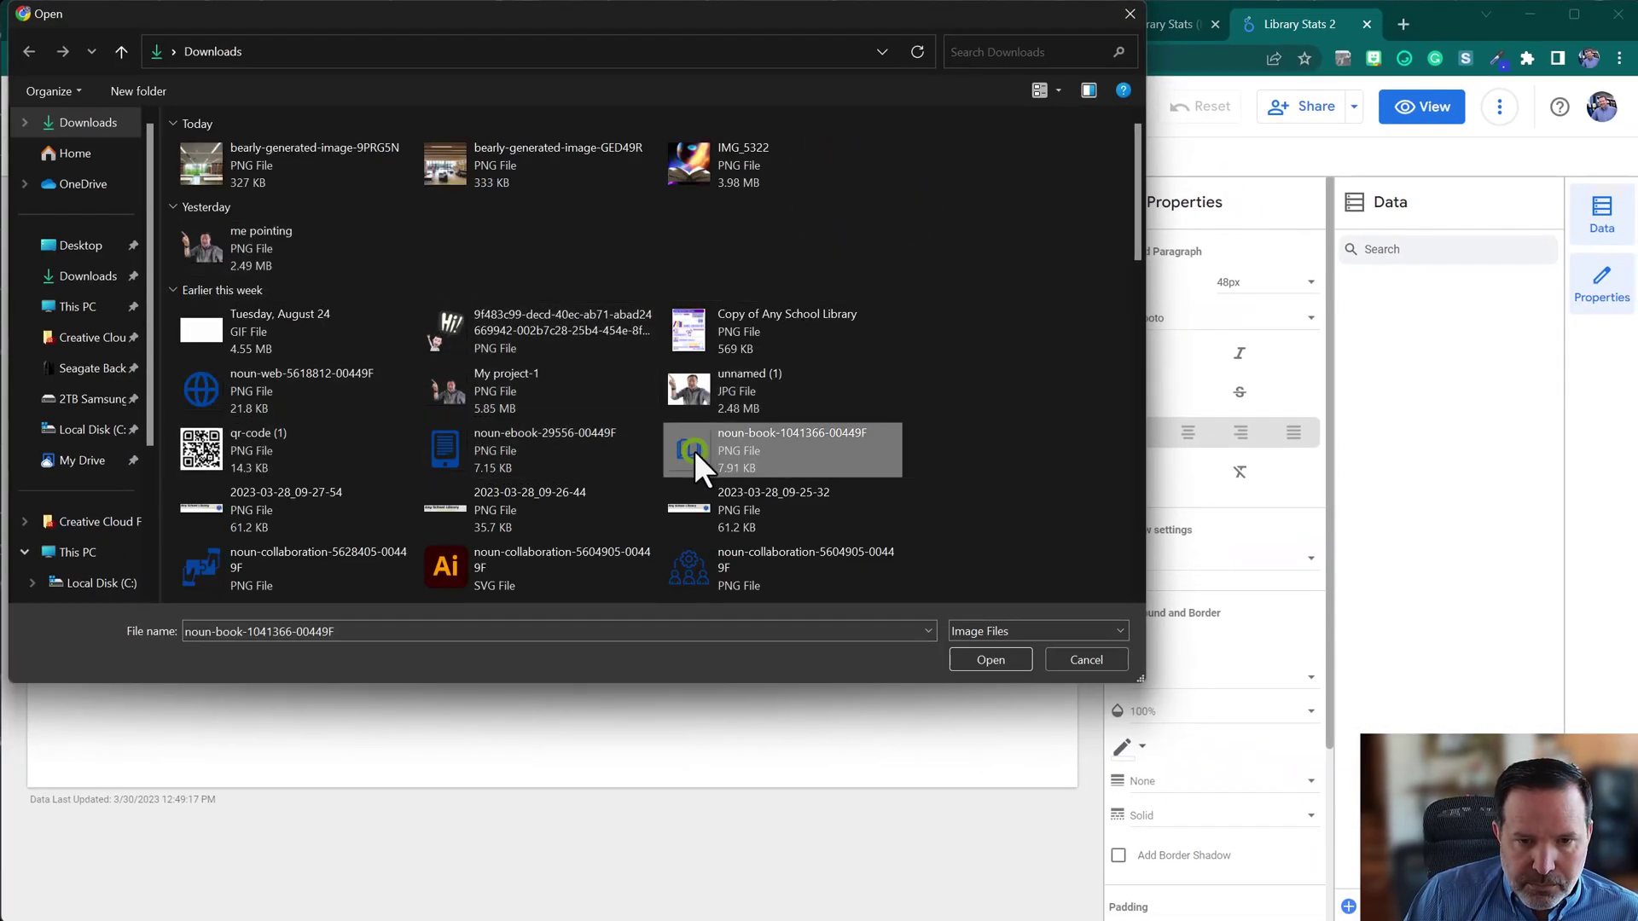
{"action": "left_click", "coordinate": [991, 661]}
{"action": "left_click_drag", "start_coordinate": [495, 592], "coordinate": [370, 406]}
{"action": "left_click", "coordinate": [413, 668]}
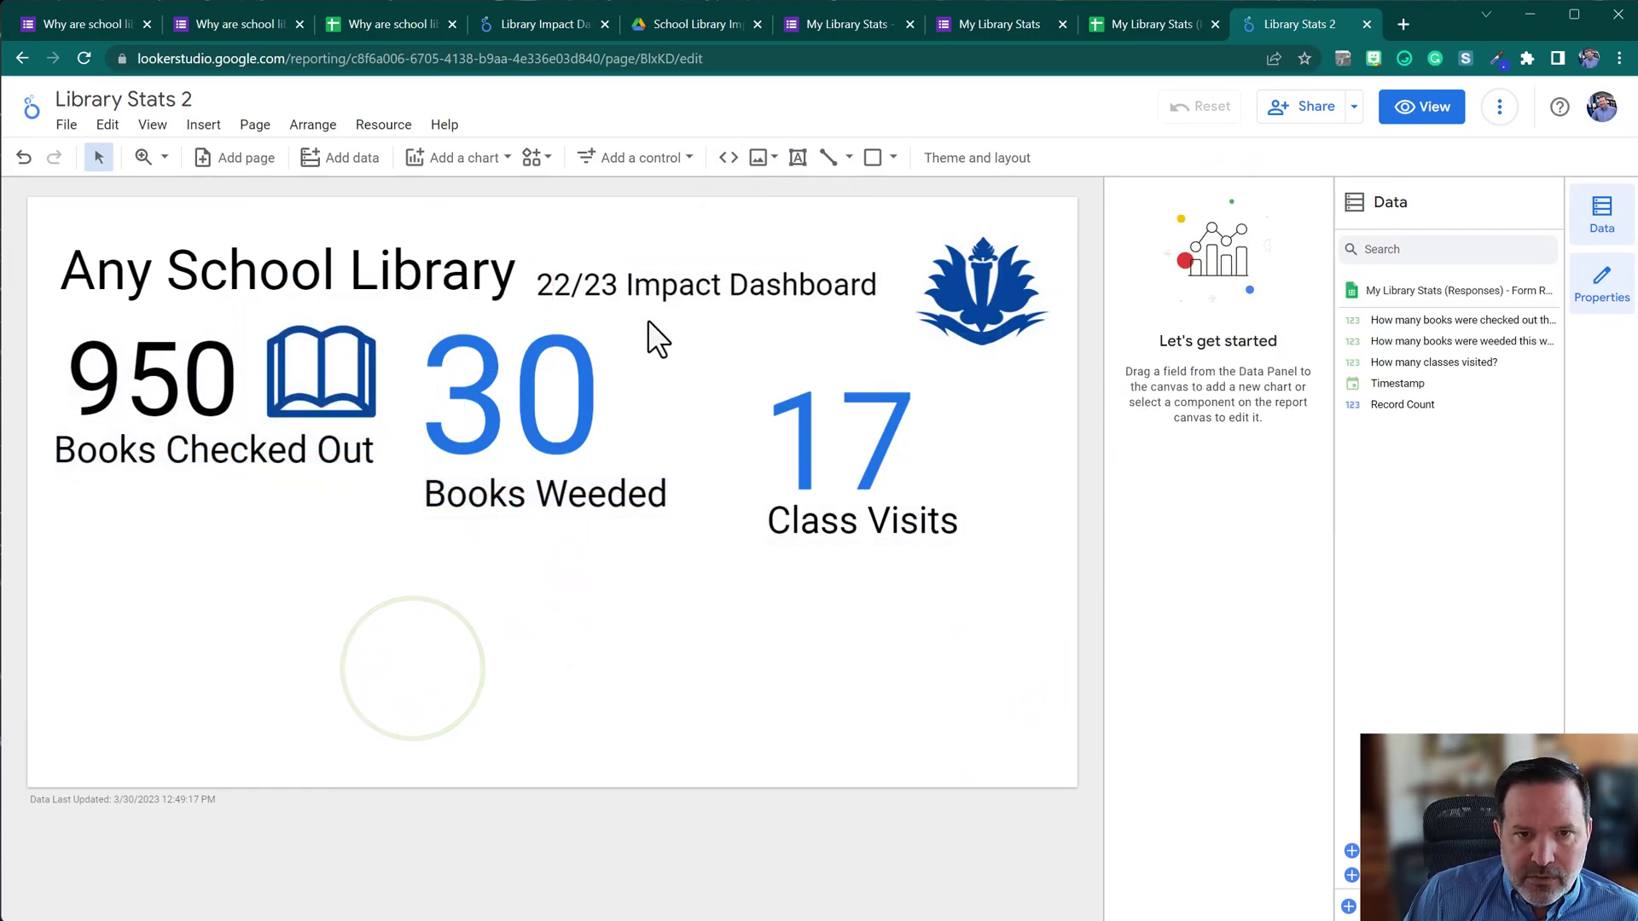
{"action": "left_click", "coordinate": [759, 157]}
{"action": "left_click", "coordinate": [857, 202]}
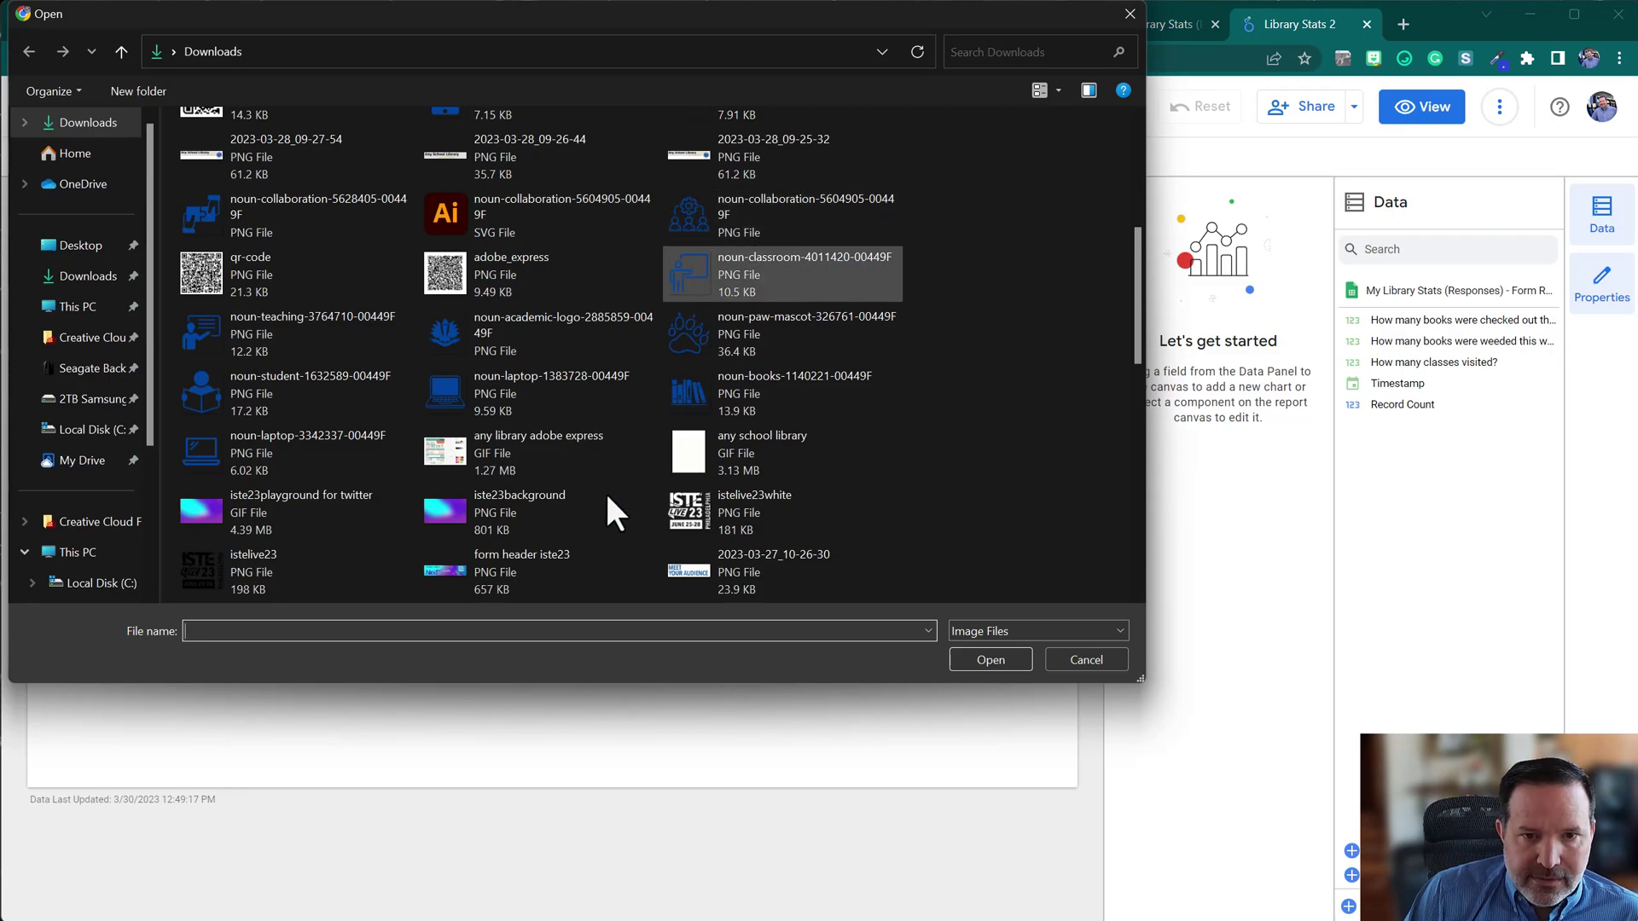
{"action": "left_click", "coordinate": [824, 625]}
{"action": "left_click", "coordinate": [550, 414]}
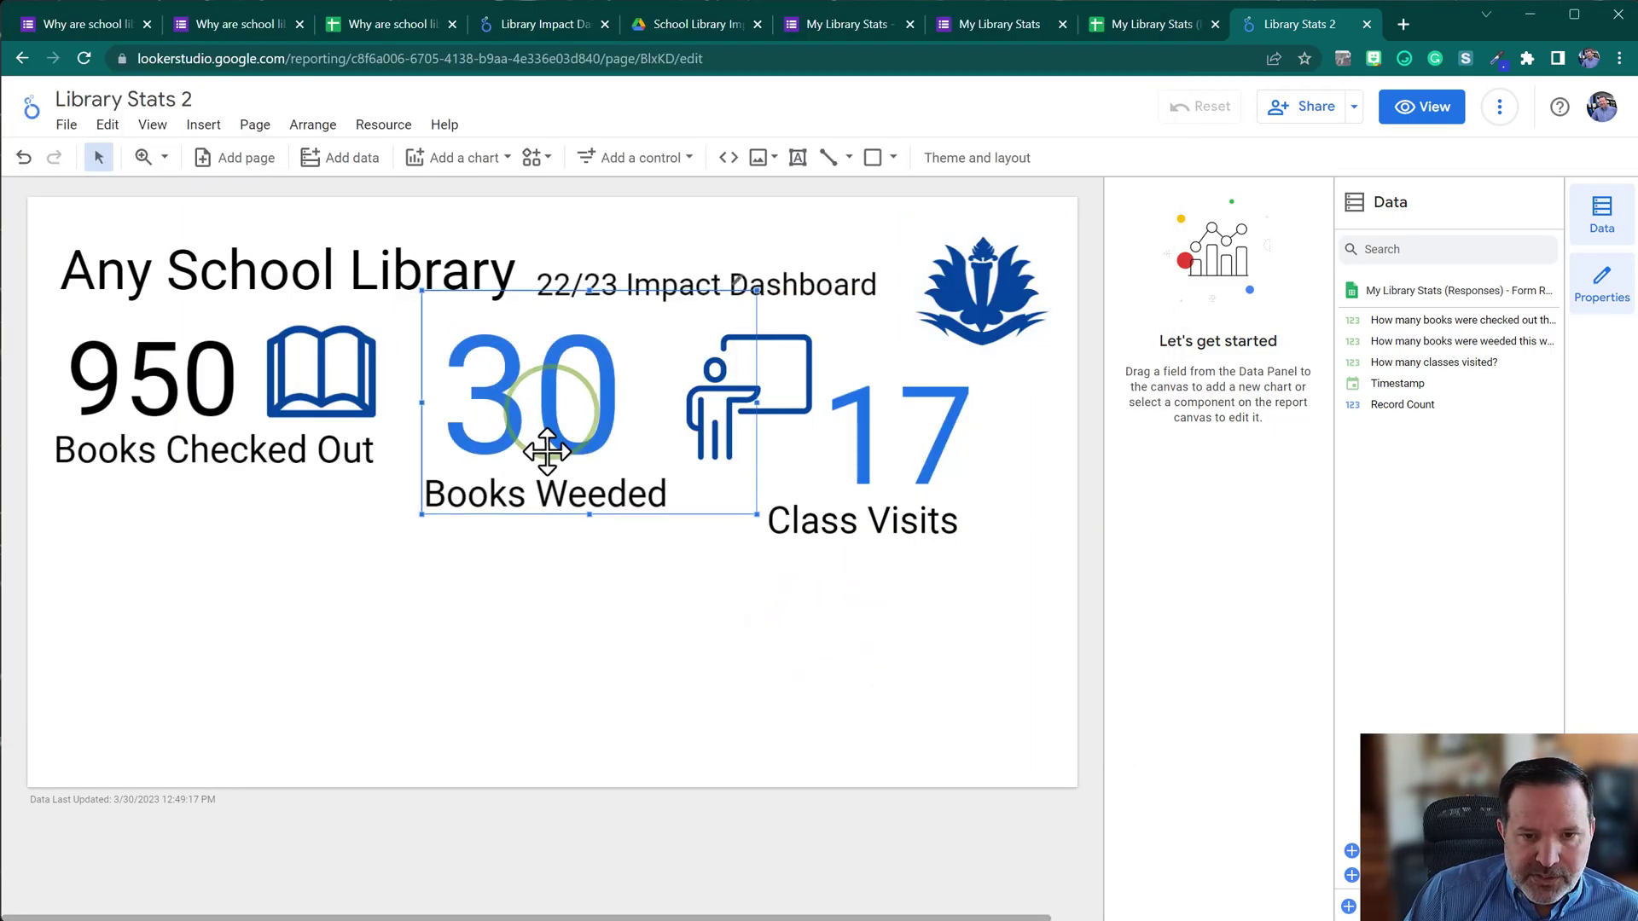
{"action": "left_click", "coordinate": [434, 644]}
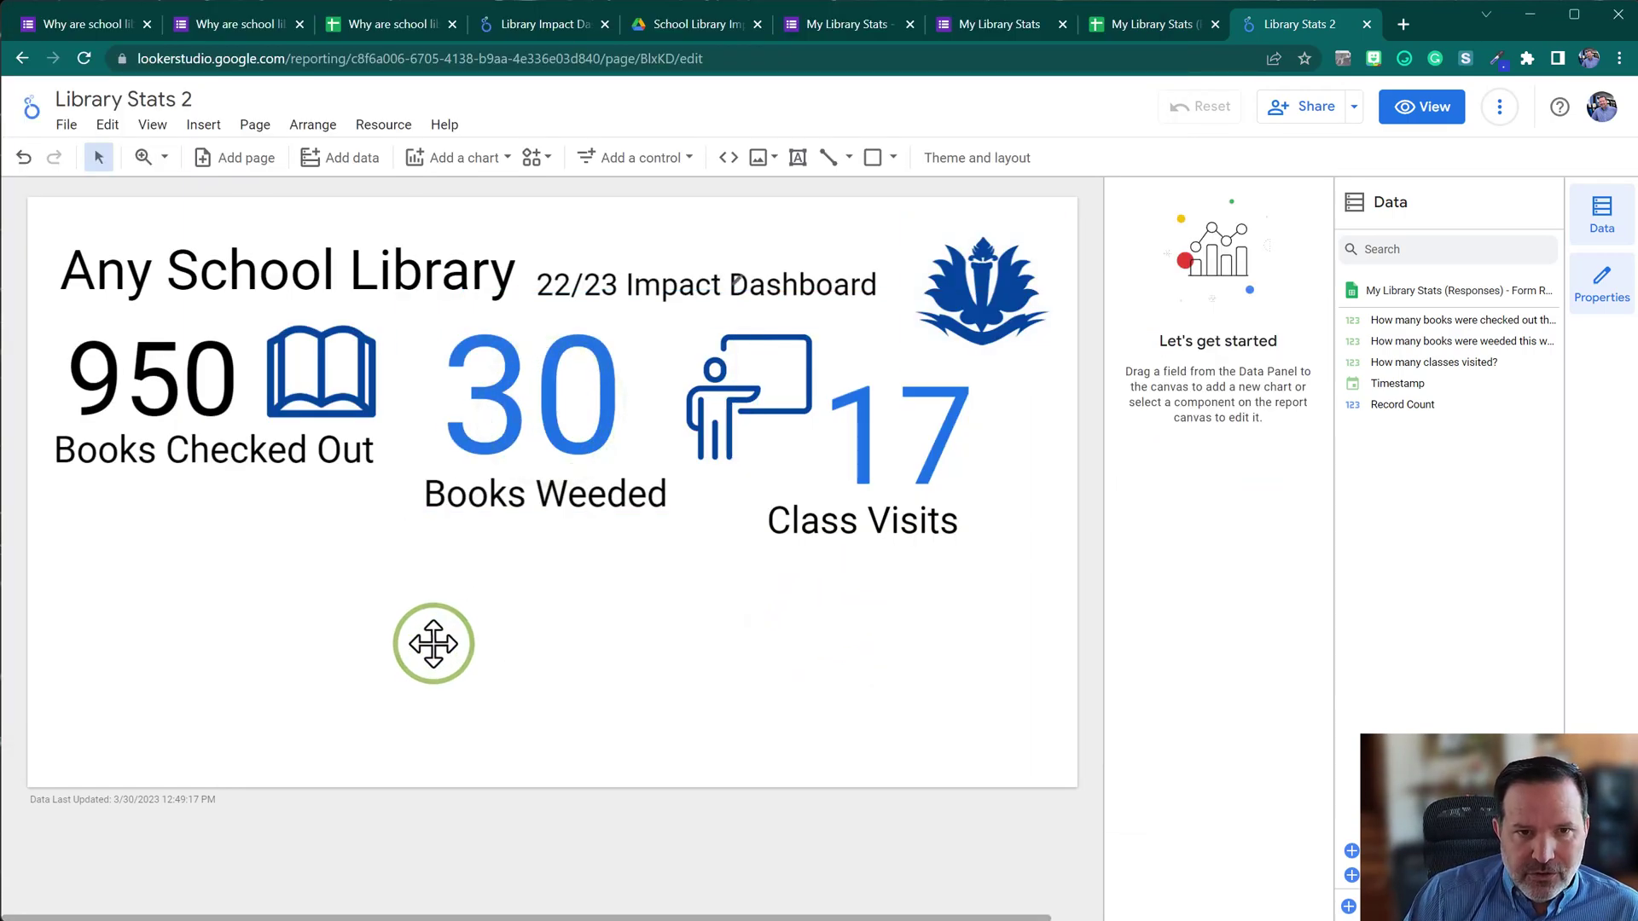
Examine the layout of the finished Library Impact Dashboard example, then return to the Library Stats 2 report.
{"action": "left_click", "coordinate": [515, 21]}
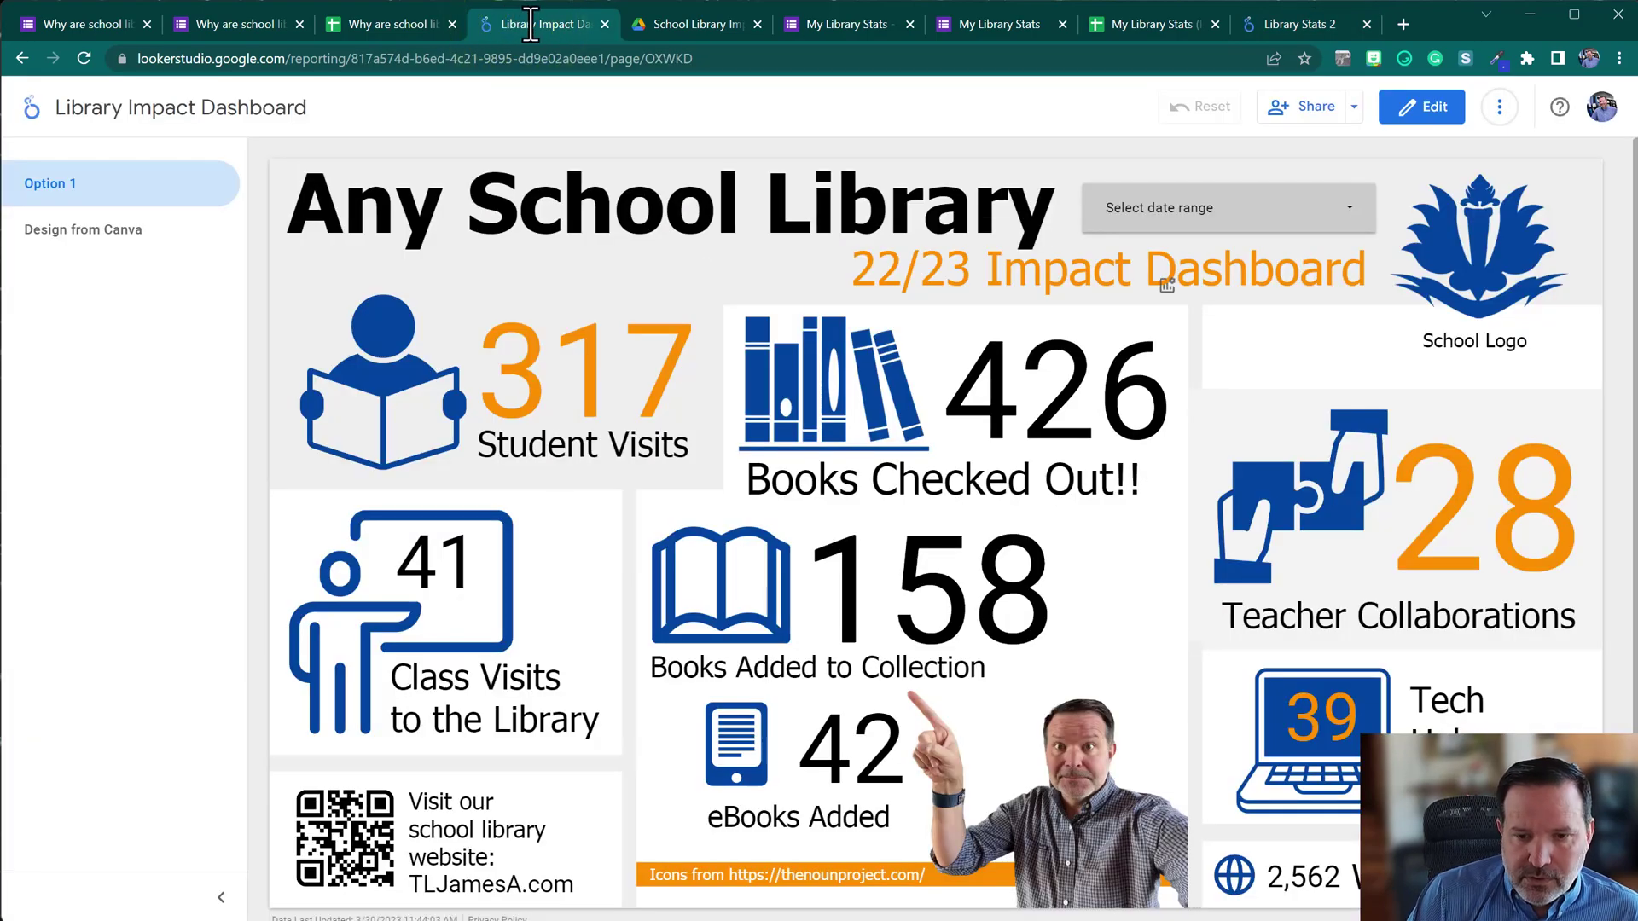
{"action": "left_click", "coordinate": [1286, 29]}
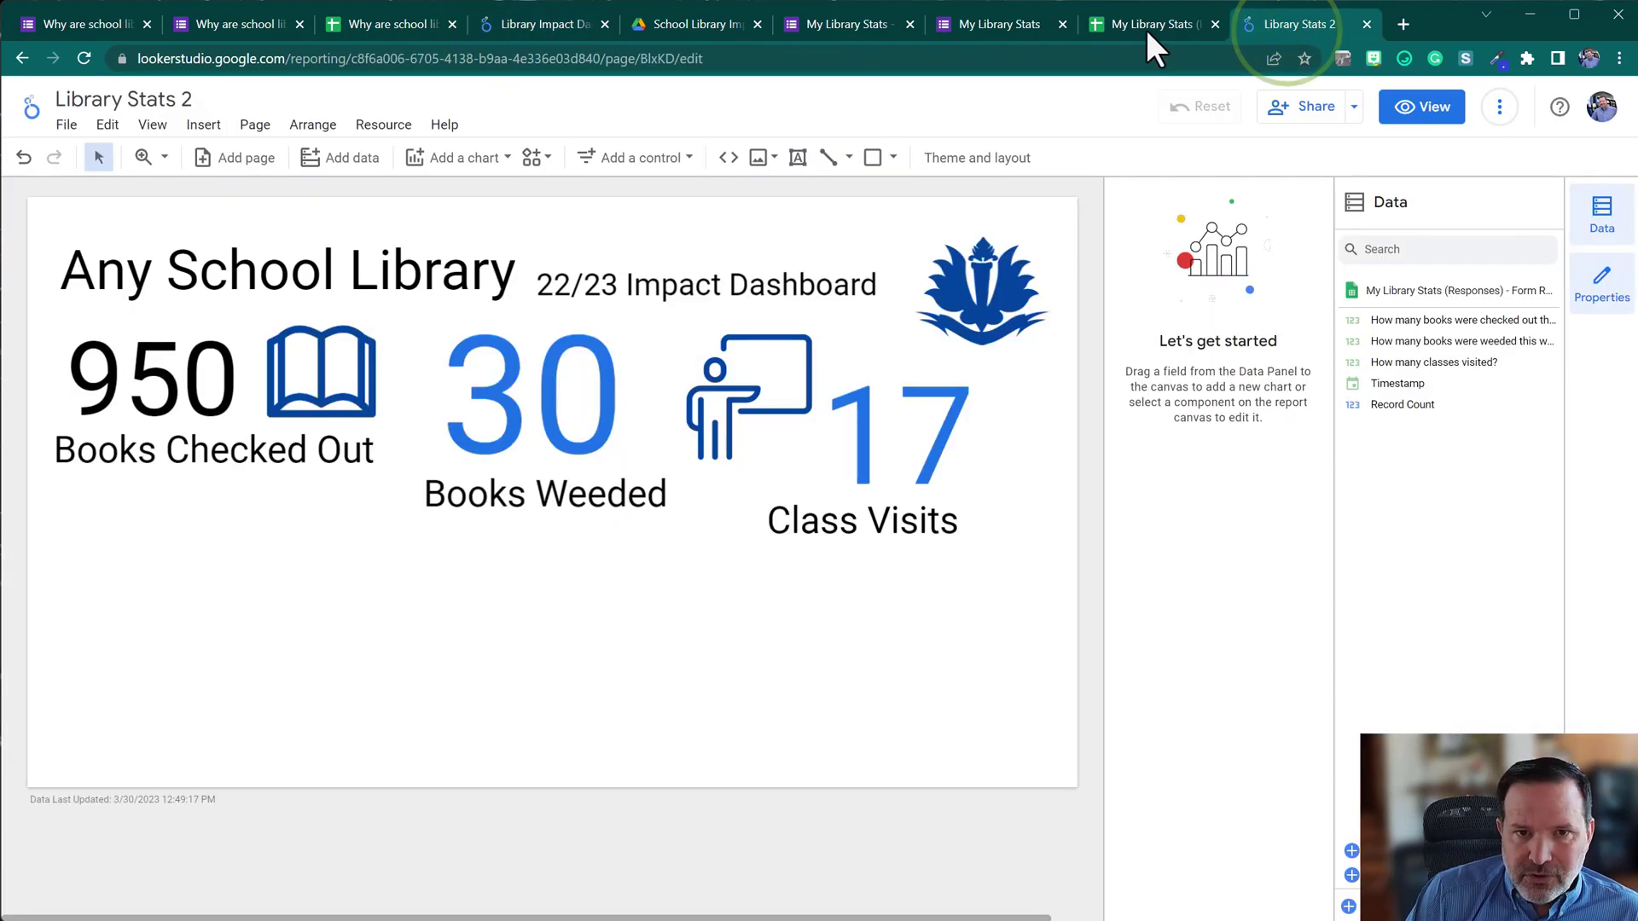
{"action": "left_click", "coordinate": [550, 27]}
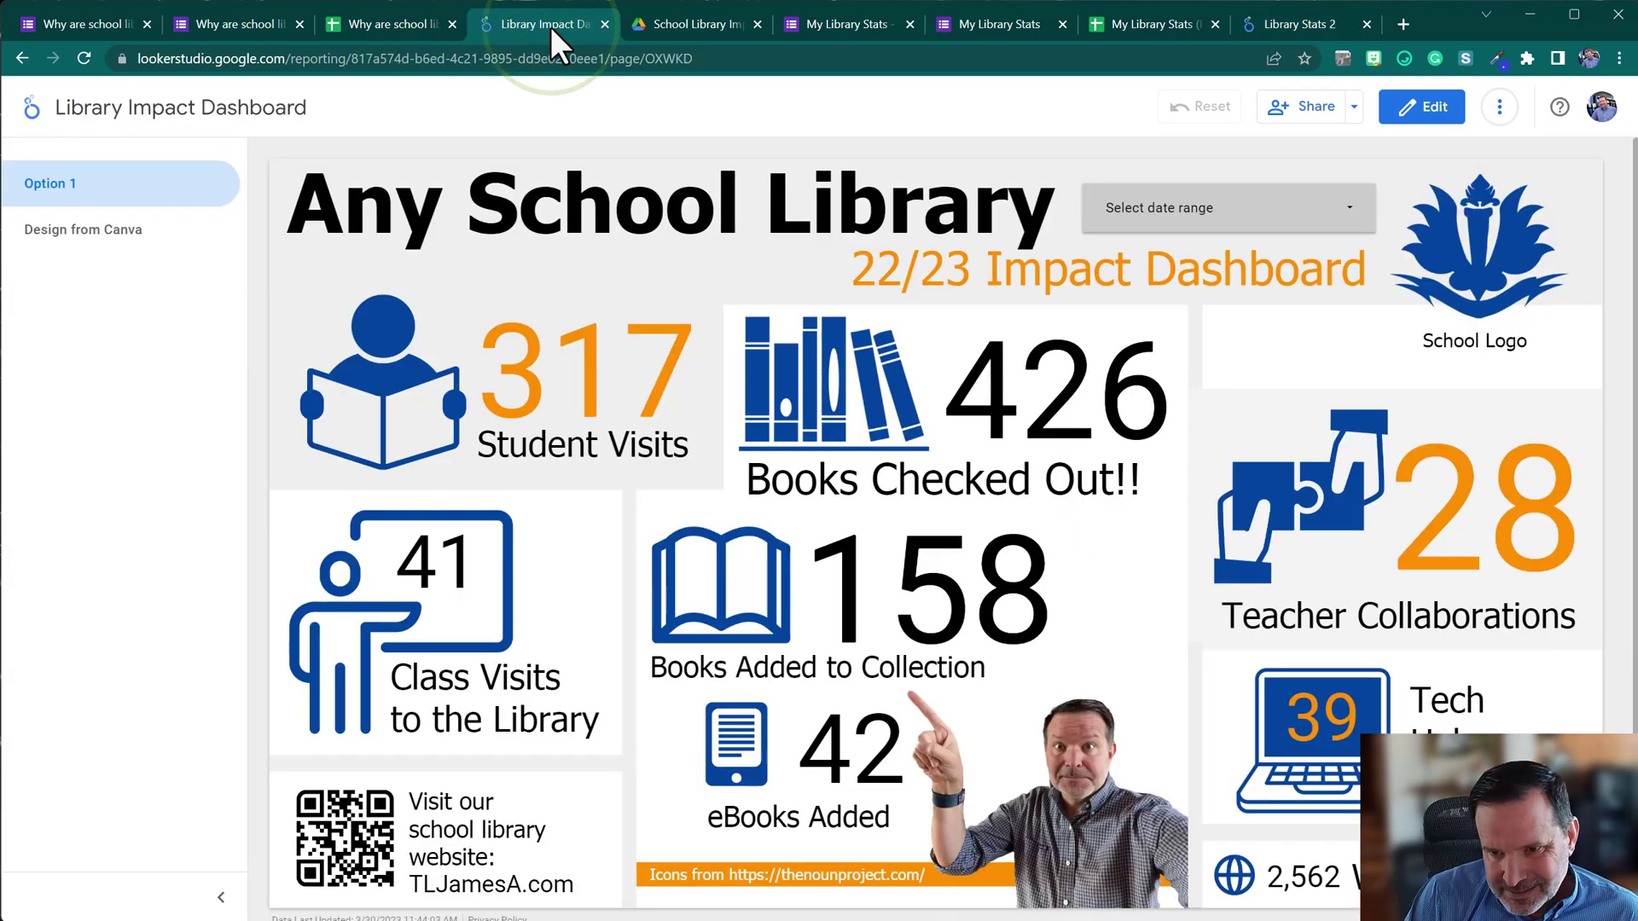
{"action": "left_click", "coordinate": [1271, 31]}
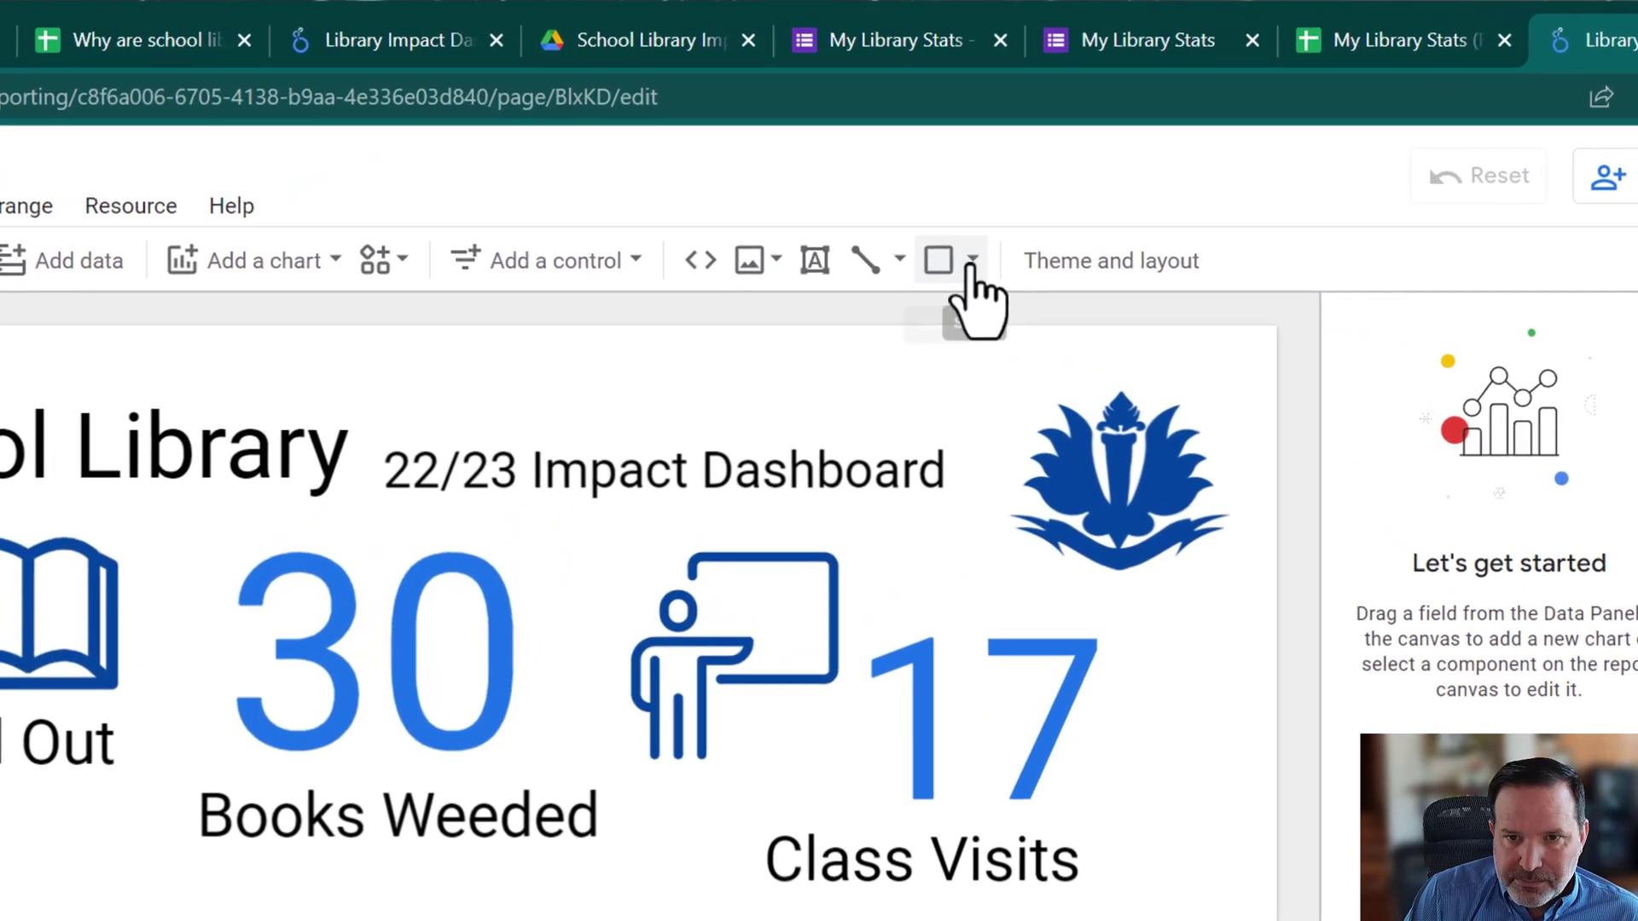
Draw a rectangle across the full width of the page header and send it behind the title and logo.
{"action": "left_click", "coordinate": [893, 157]}
{"action": "left_click", "coordinate": [1007, 351]}
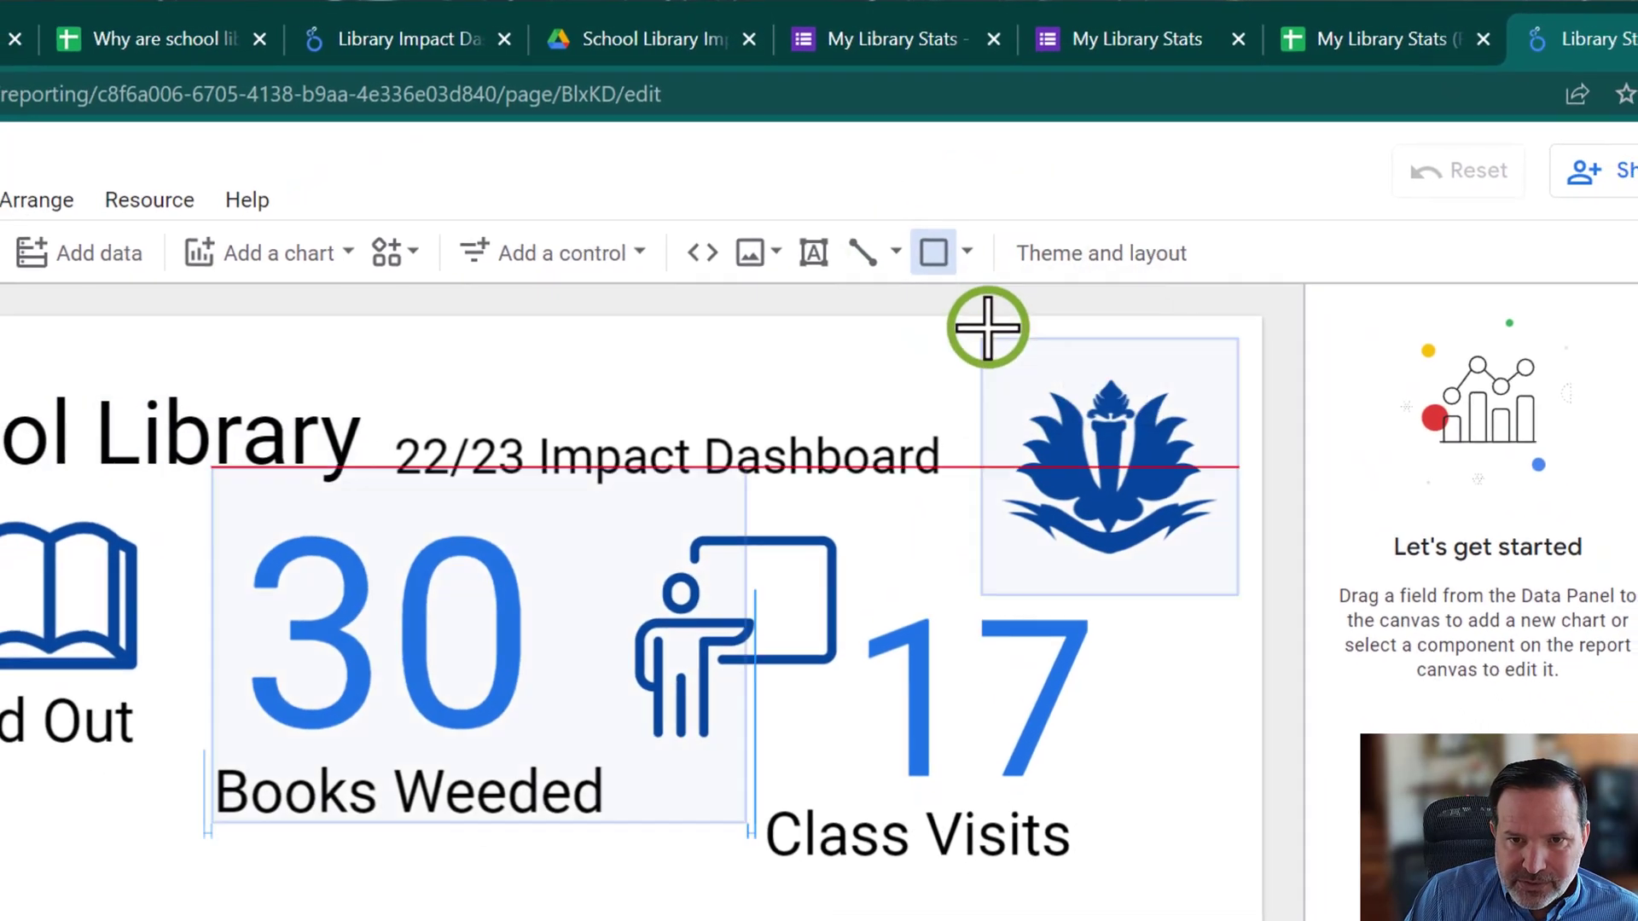
{"action": "mouse_move", "coordinate": [29, 194]}
{"action": "left_mouse_down"}
{"action": "mouse_move", "coordinate": [781, 307]}
{"action": "mouse_move", "coordinate": [1075, 331]}
{"action": "left_mouse_up"}
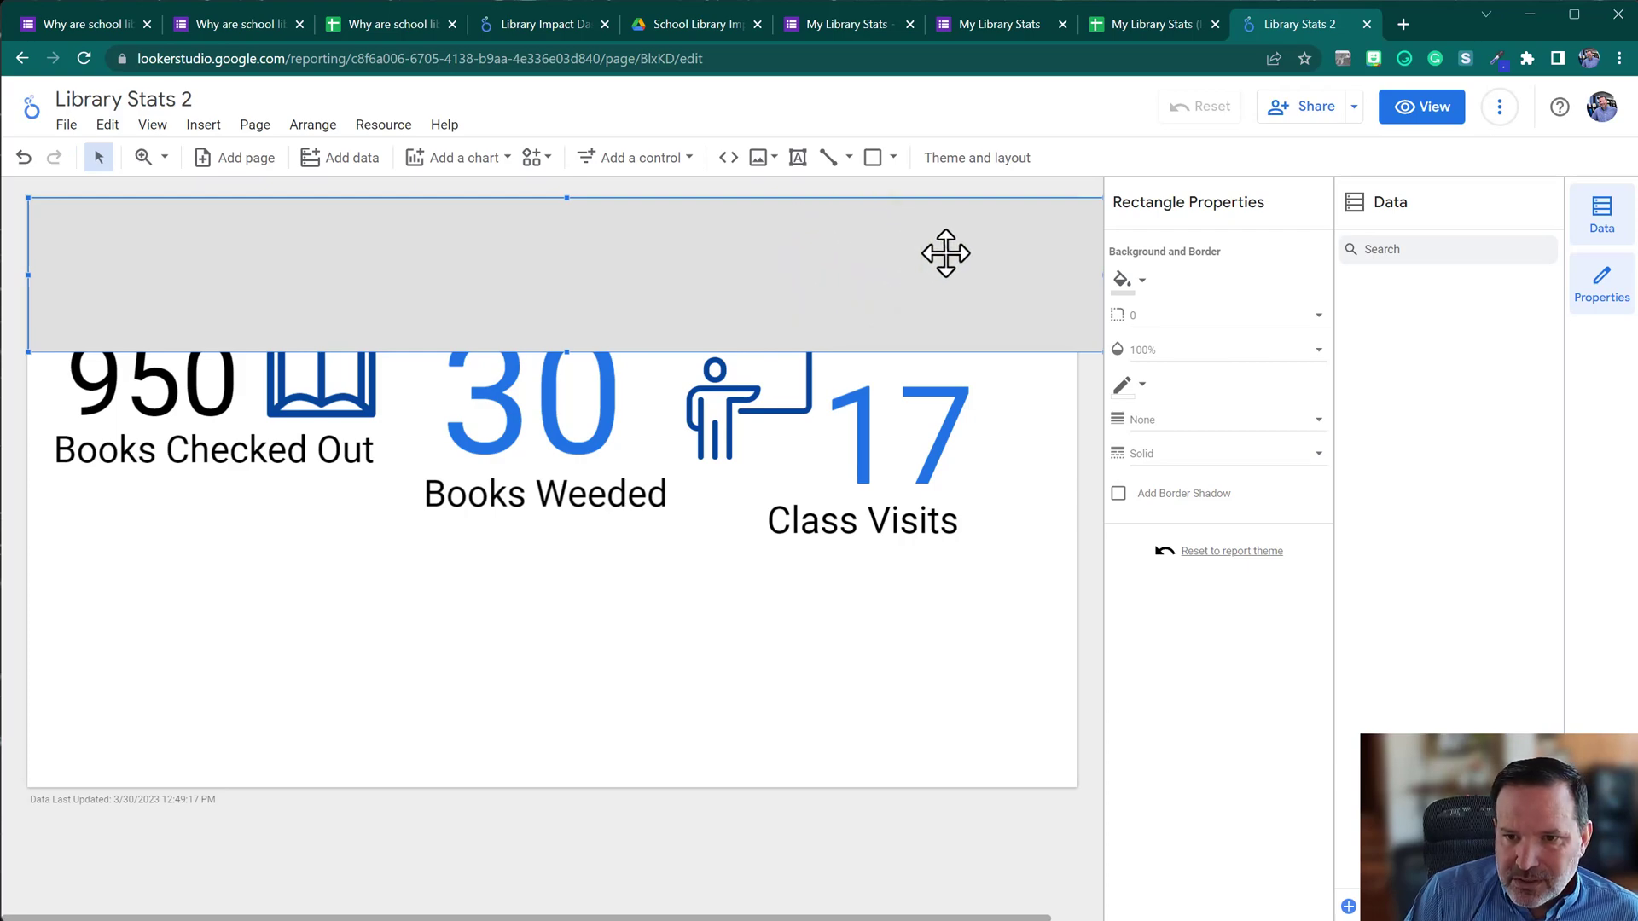
{"action": "right_click", "coordinate": [920, 240]}
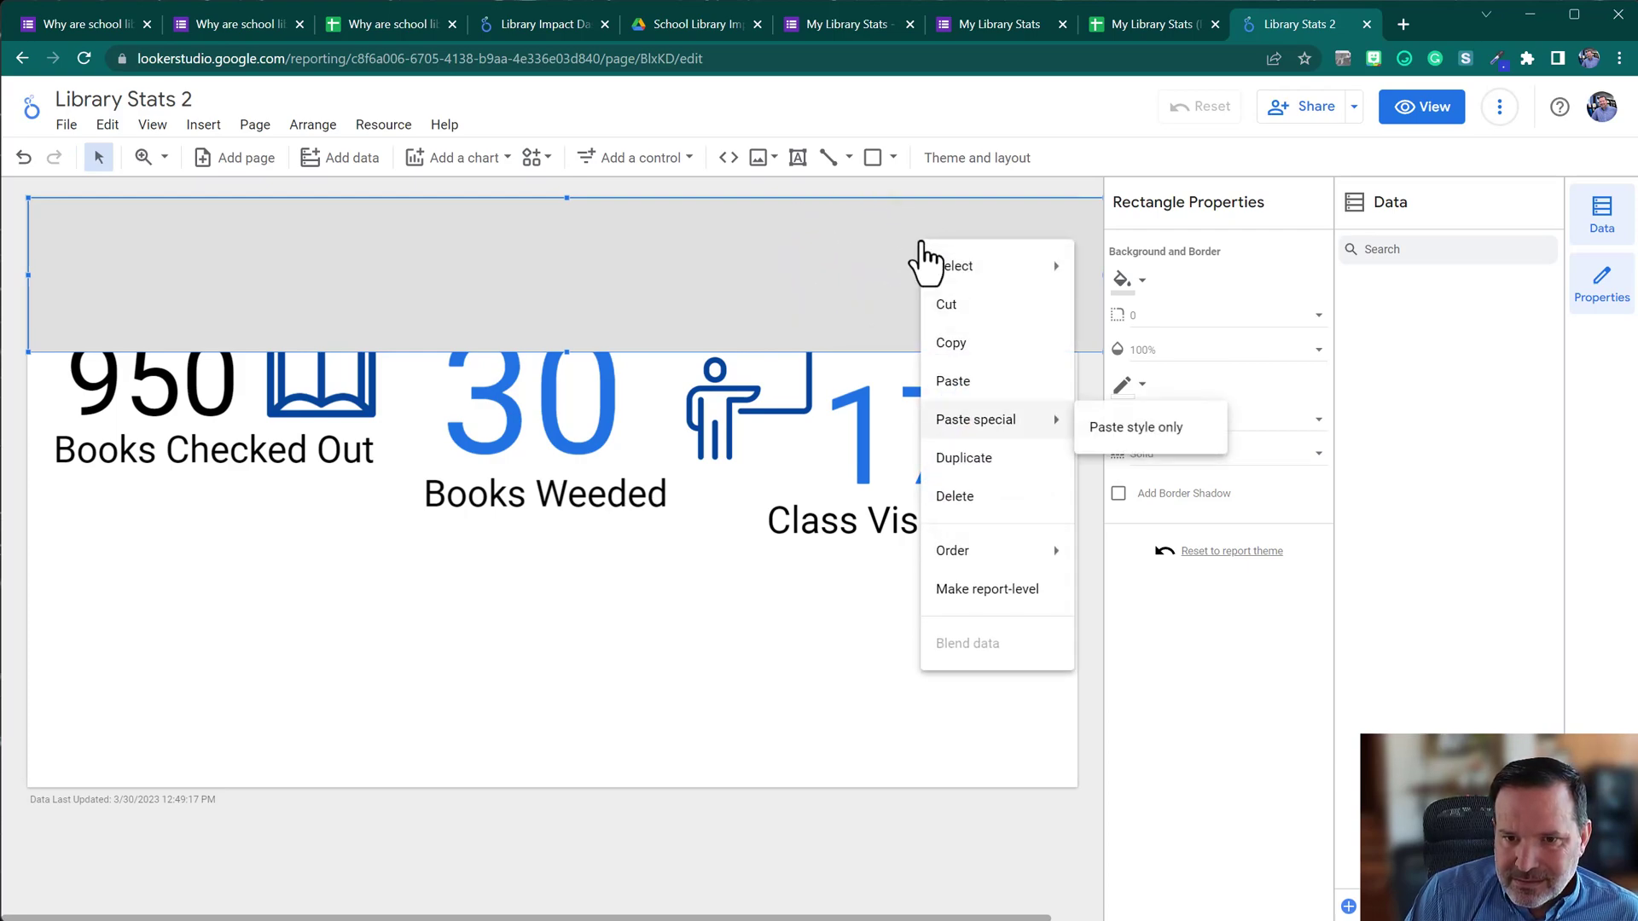
{"action": "left_click", "coordinate": [1162, 674]}
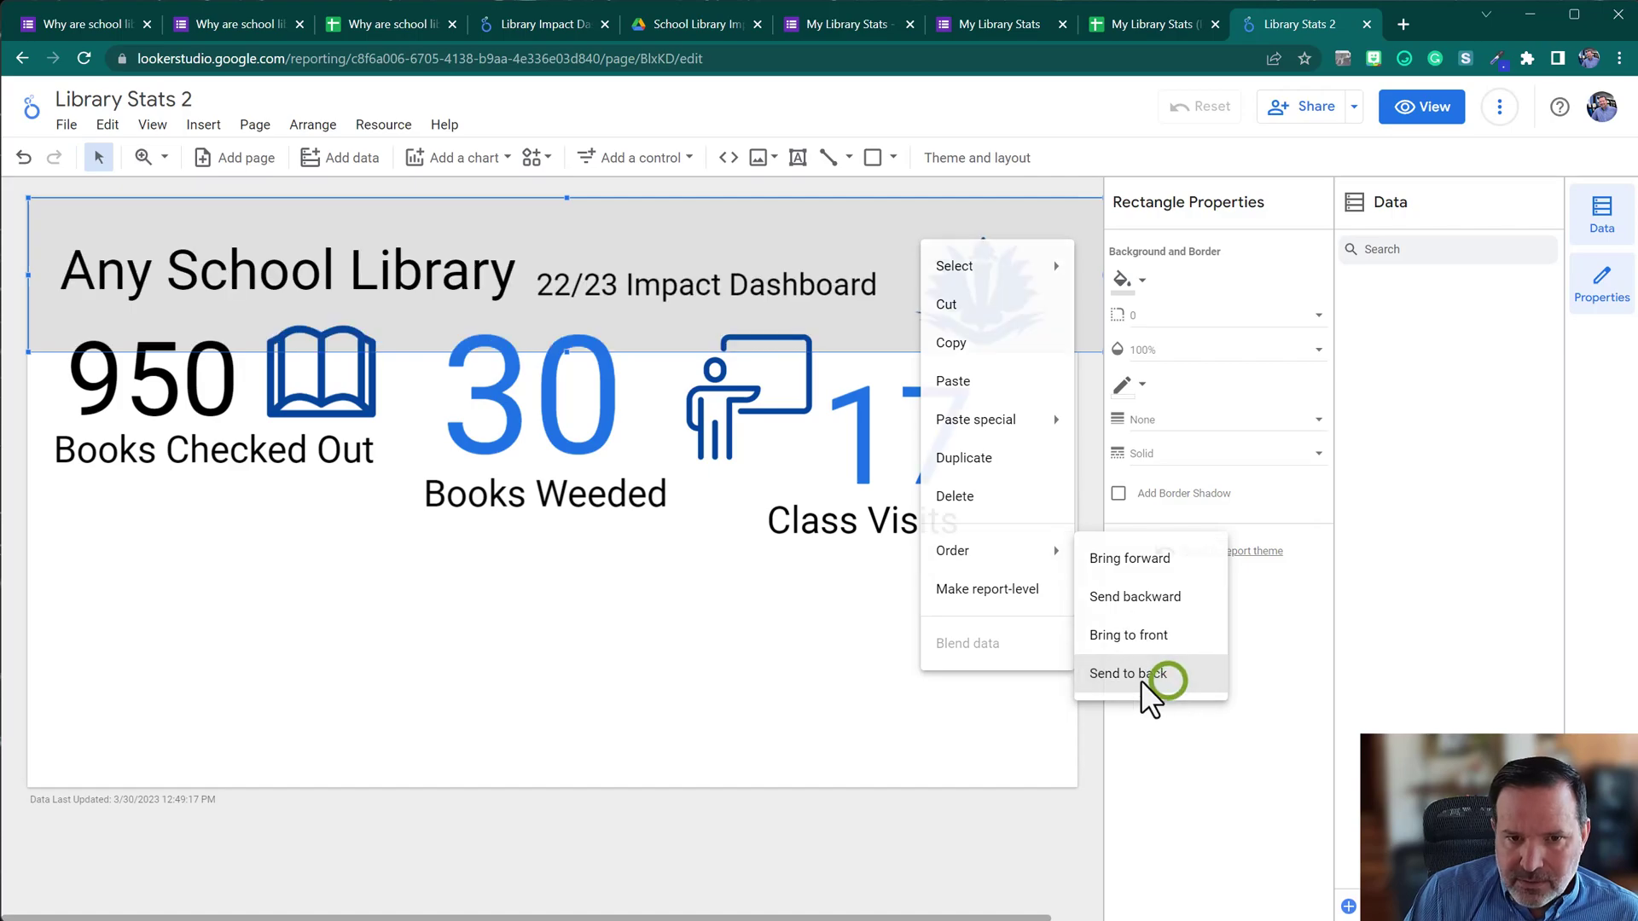
Duplicate the header rectangle and reshape the copy into a narrow vertical divider between the books-checked-out and books-weeded scorecards.
{"action": "left_click", "coordinate": [586, 674]}
{"action": "left_click", "coordinate": [863, 233]}
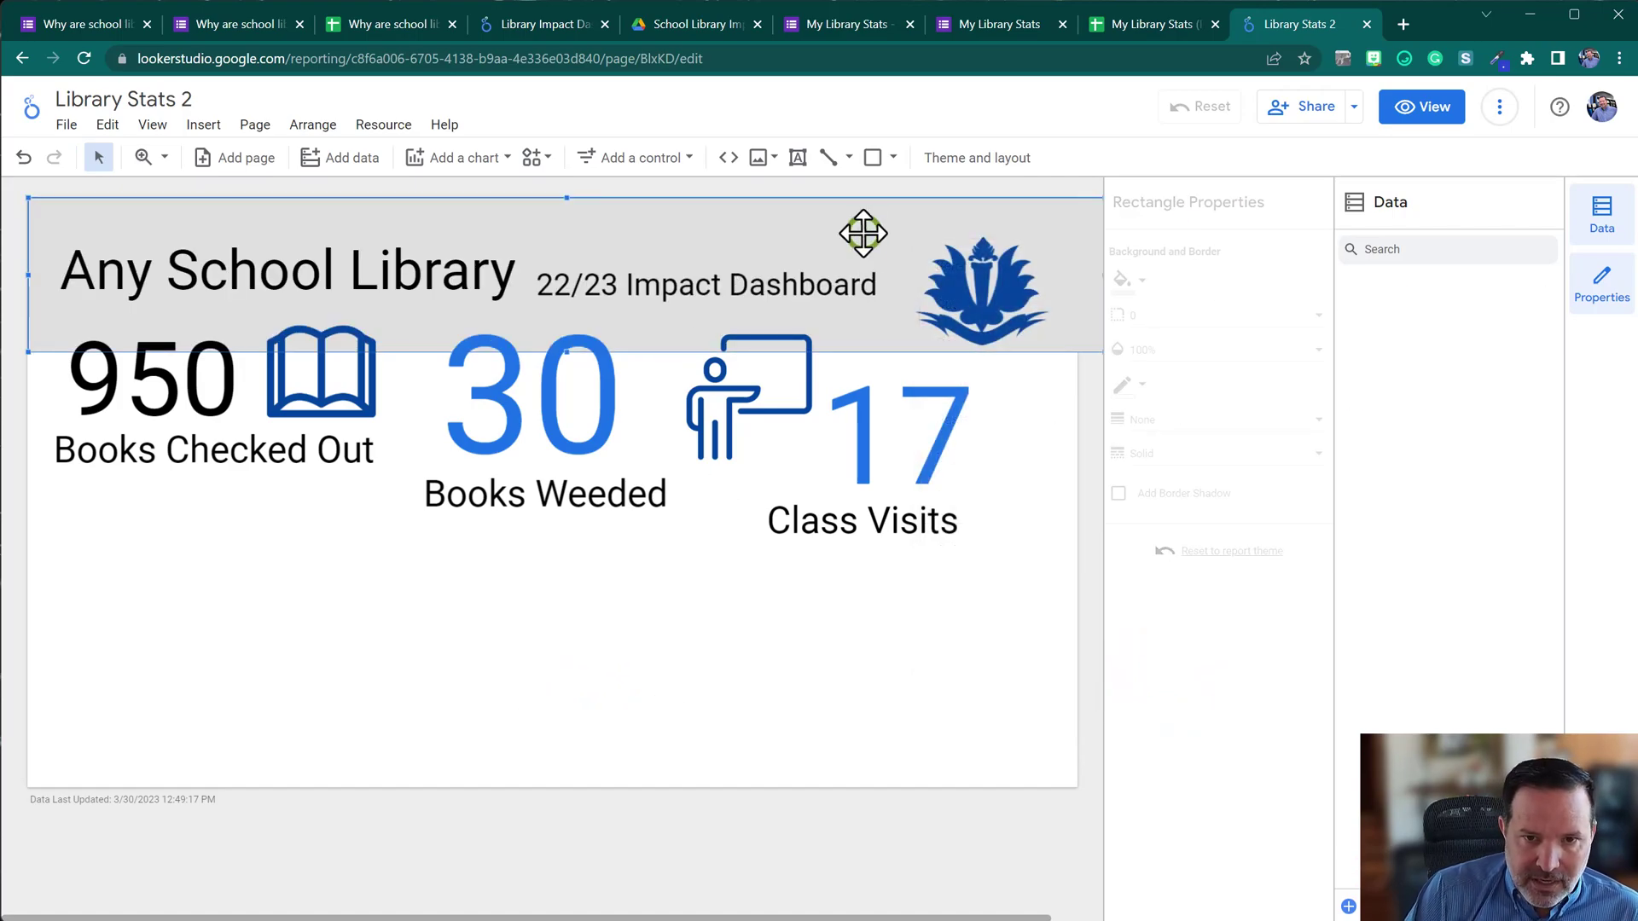
{"action": "left_click_drag", "start_coordinate": [862, 234], "coordinate": [813, 600]}
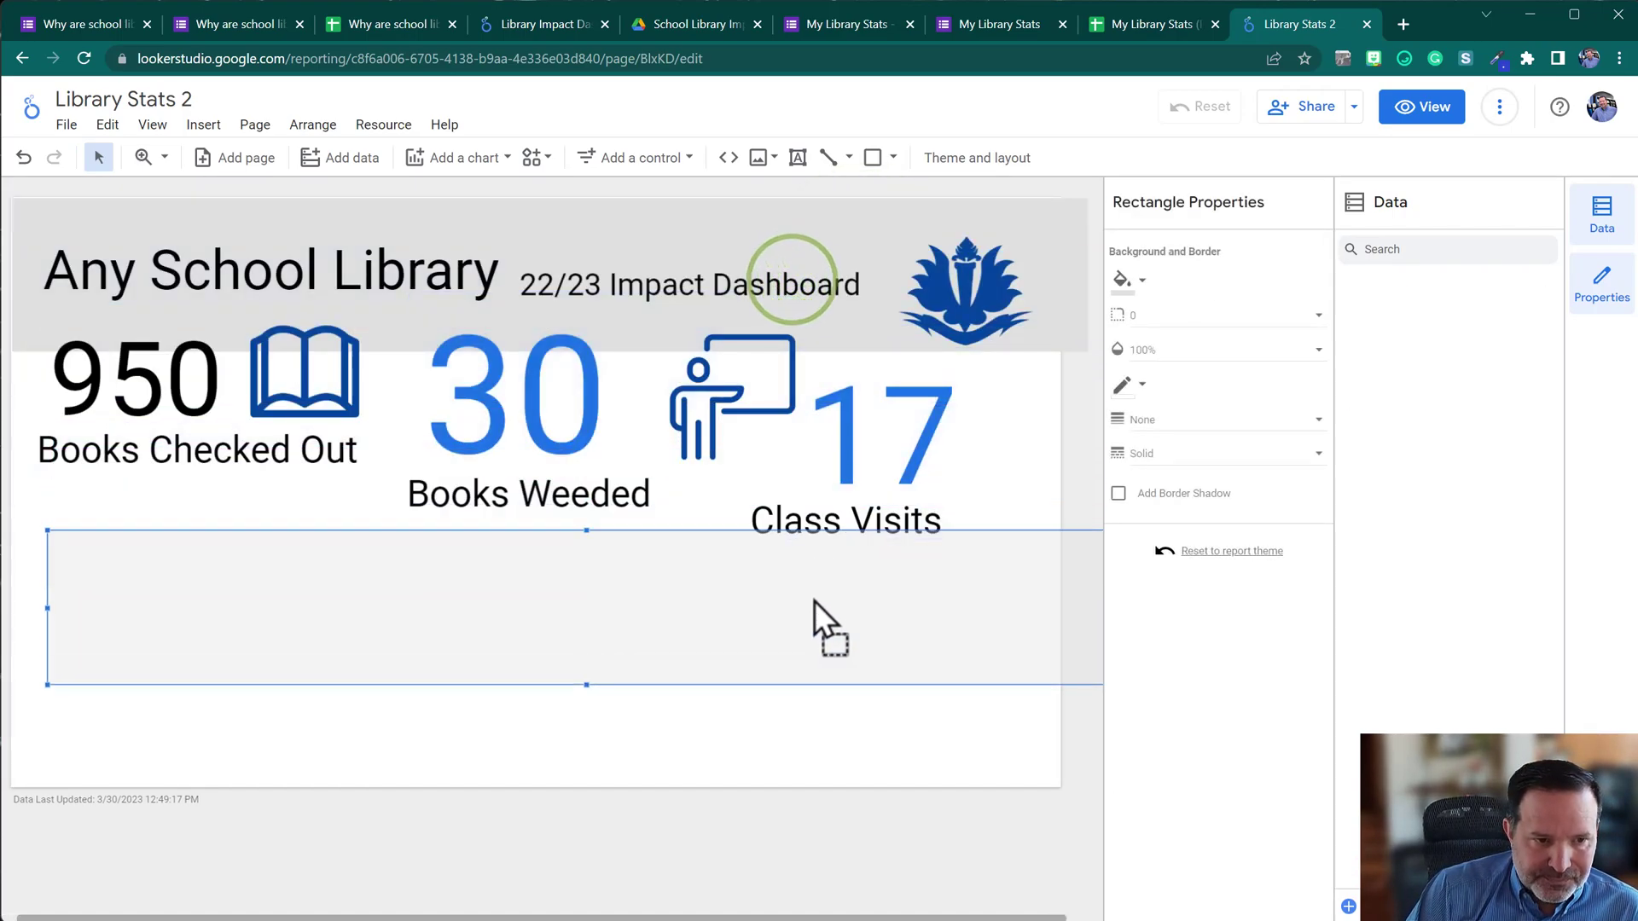
{"action": "left_click_drag", "start_coordinate": [47, 608], "coordinate": [400, 613]}
{"action": "left_click_drag", "start_coordinate": [551, 615], "coordinate": [387, 412]}
{"action": "left_click_drag", "start_coordinate": [388, 506], "coordinate": [390, 525]}
{"action": "left_click", "coordinate": [662, 703]}
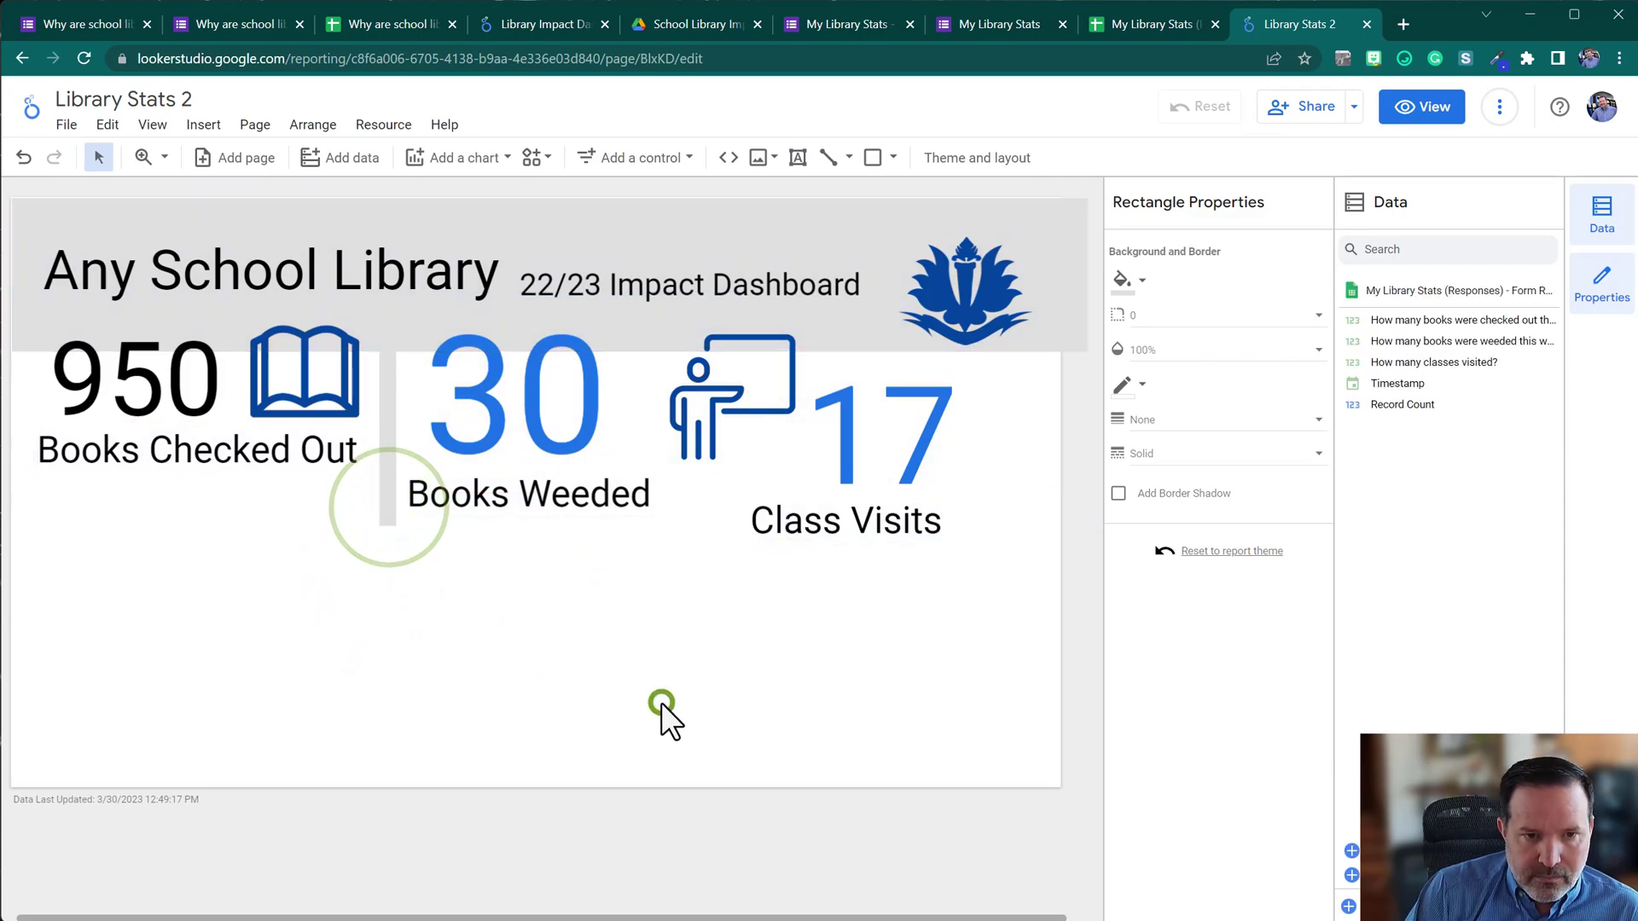
Duplicate the vertical divider and stretch the copy into a thin horizontal bar across the page beneath the scorecards.
{"action": "left_click", "coordinate": [383, 447]}
{"action": "key", "text": "Right"}
{"action": "key", "text": "Down"}
{"action": "left_click_drag", "start_coordinate": [383, 447], "coordinate": [126, 555]}
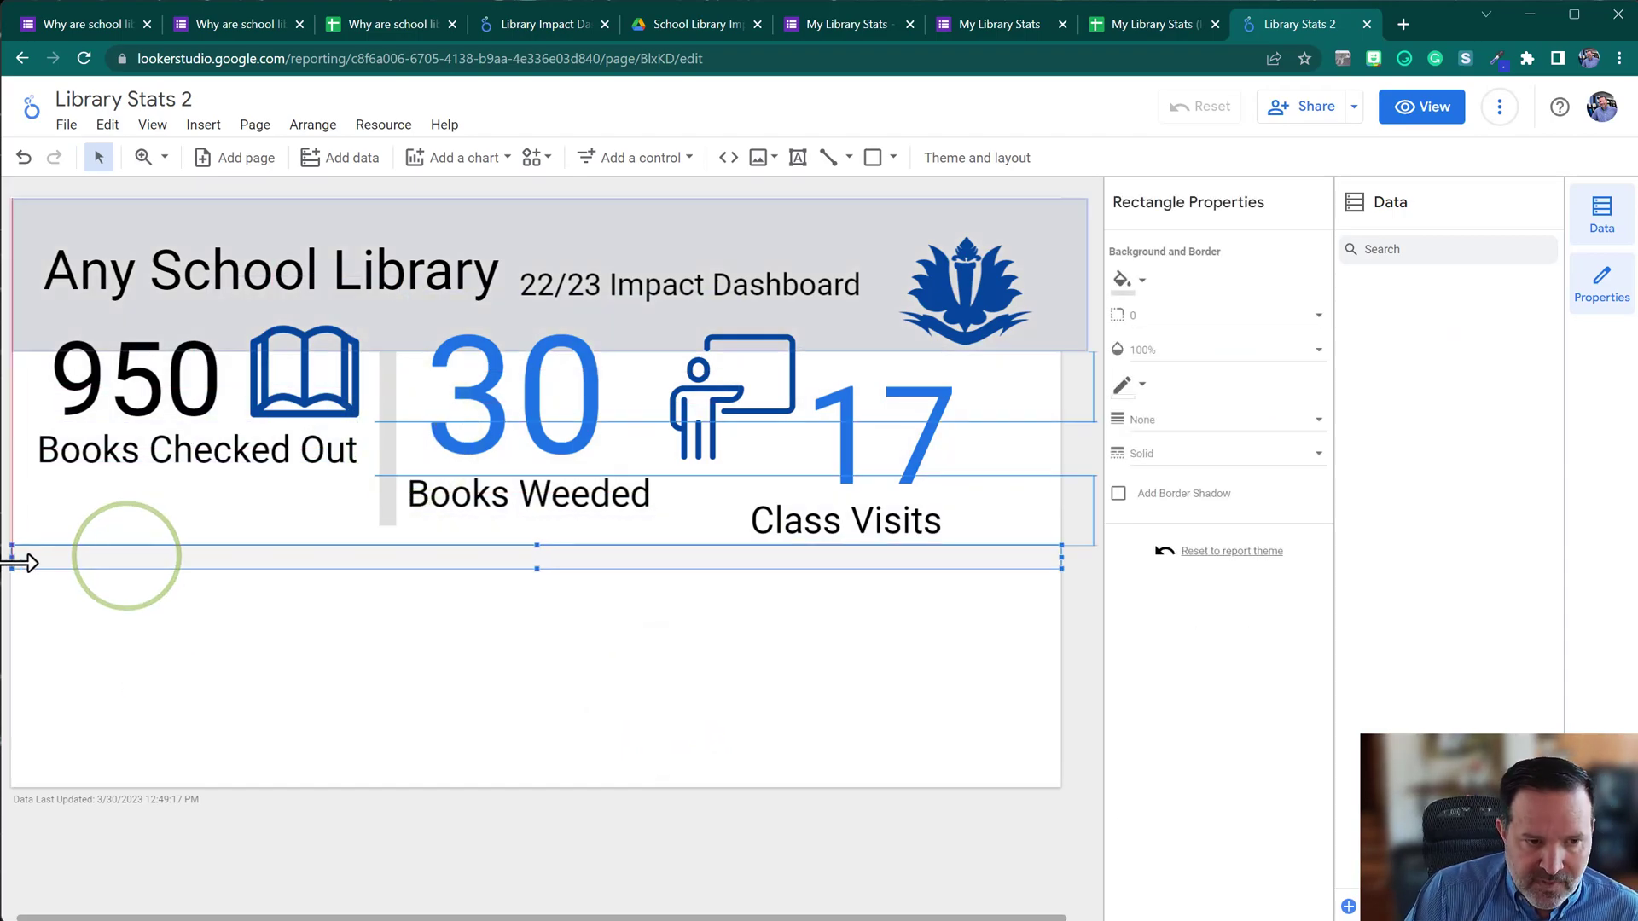
{"action": "left_click", "coordinate": [450, 631]}
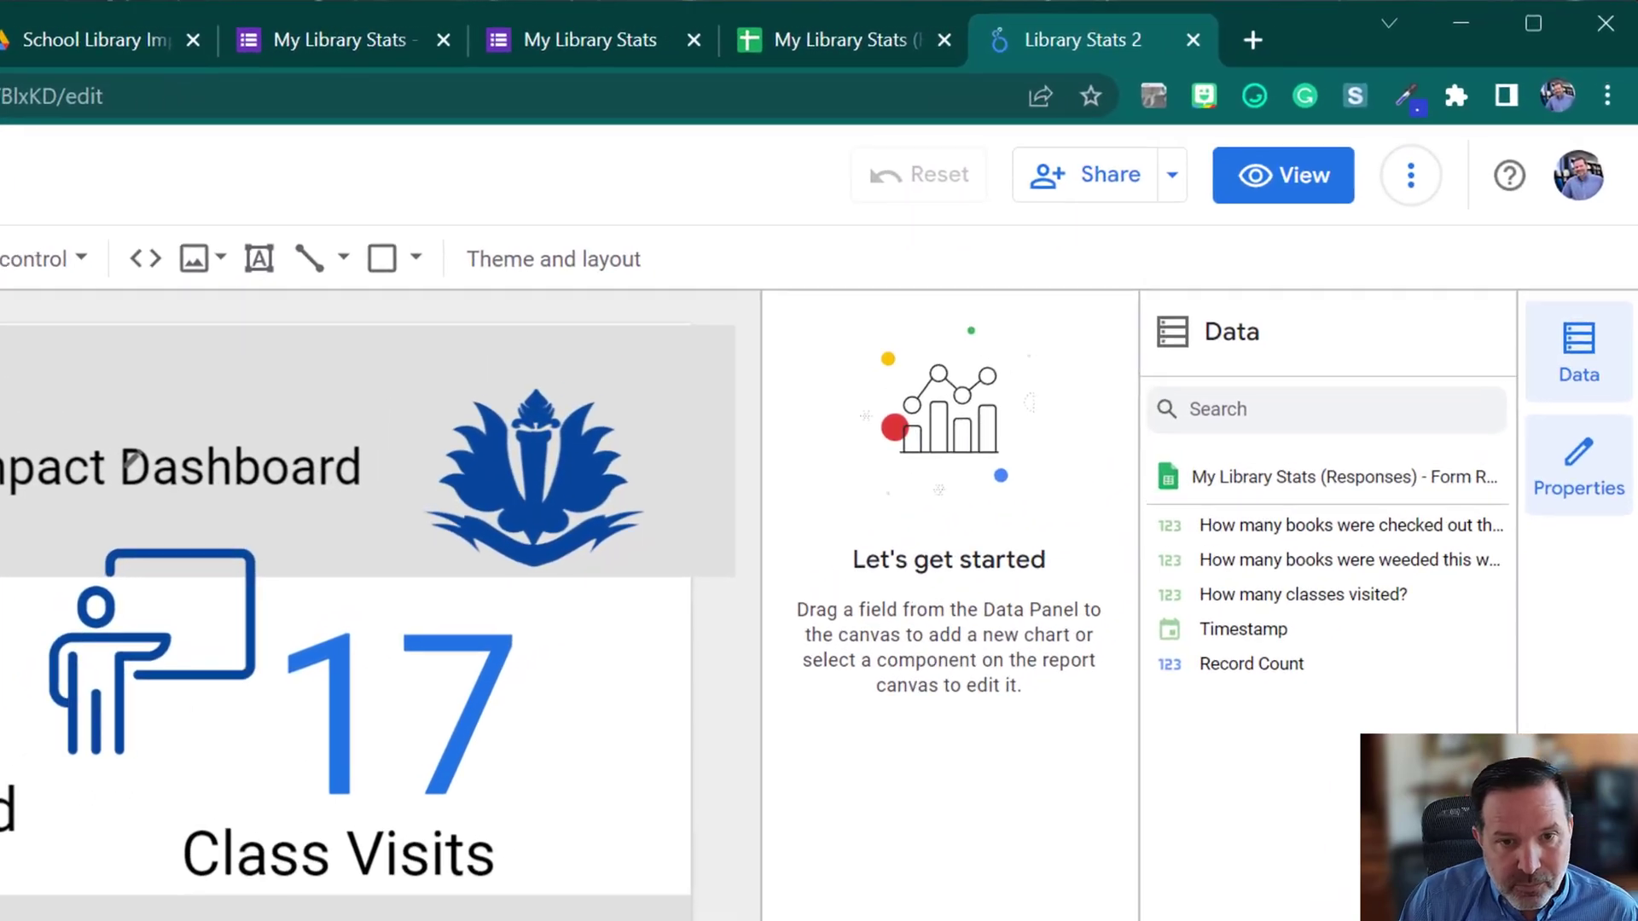
Preview the report as a viewer, return to editing and extend the vertical divider down to the horizontal bar.
{"action": "left_click", "coordinate": [1262, 190]}
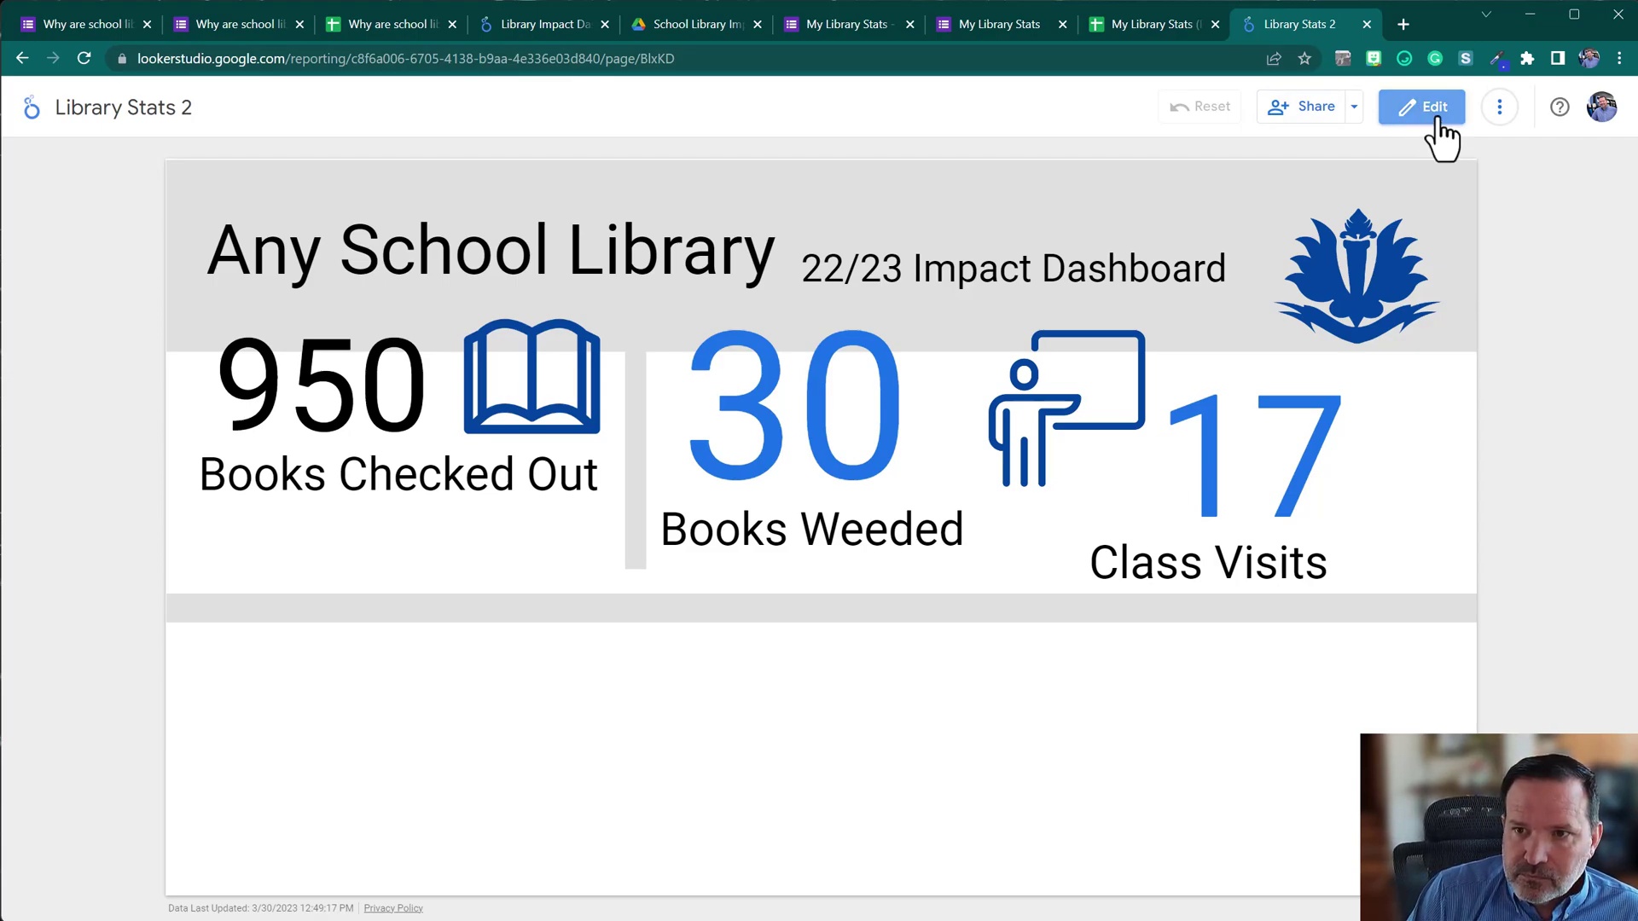
{"action": "left_click", "coordinate": [1437, 115]}
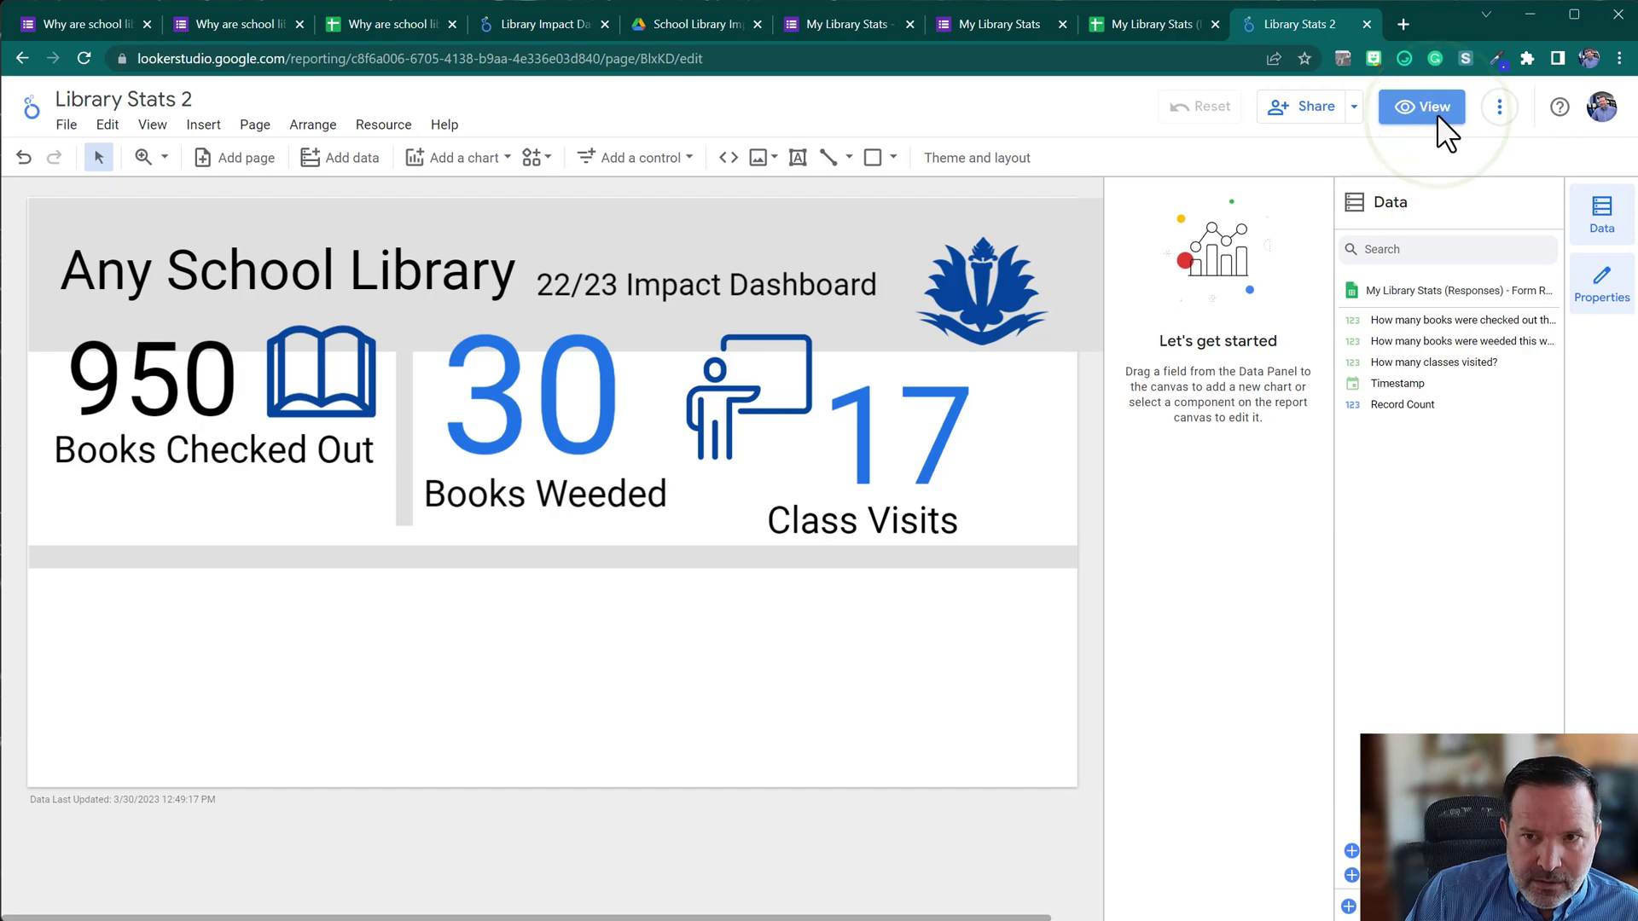
{"action": "left_click", "coordinate": [398, 505]}
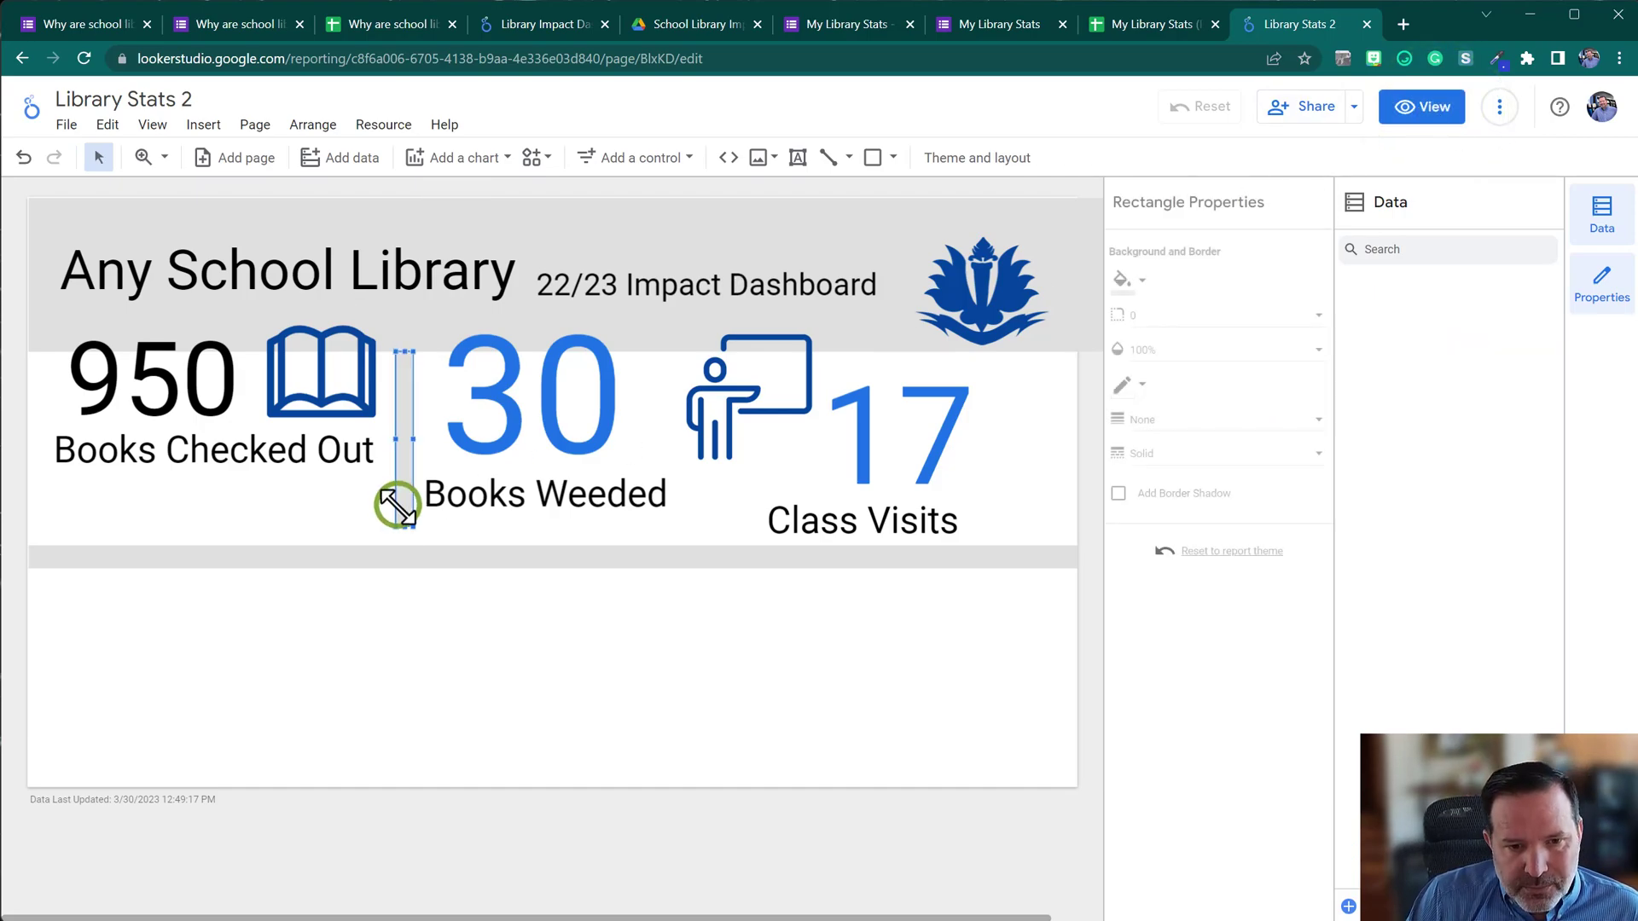
{"action": "left_click_drag", "start_coordinate": [403, 543], "coordinate": [402, 549]}
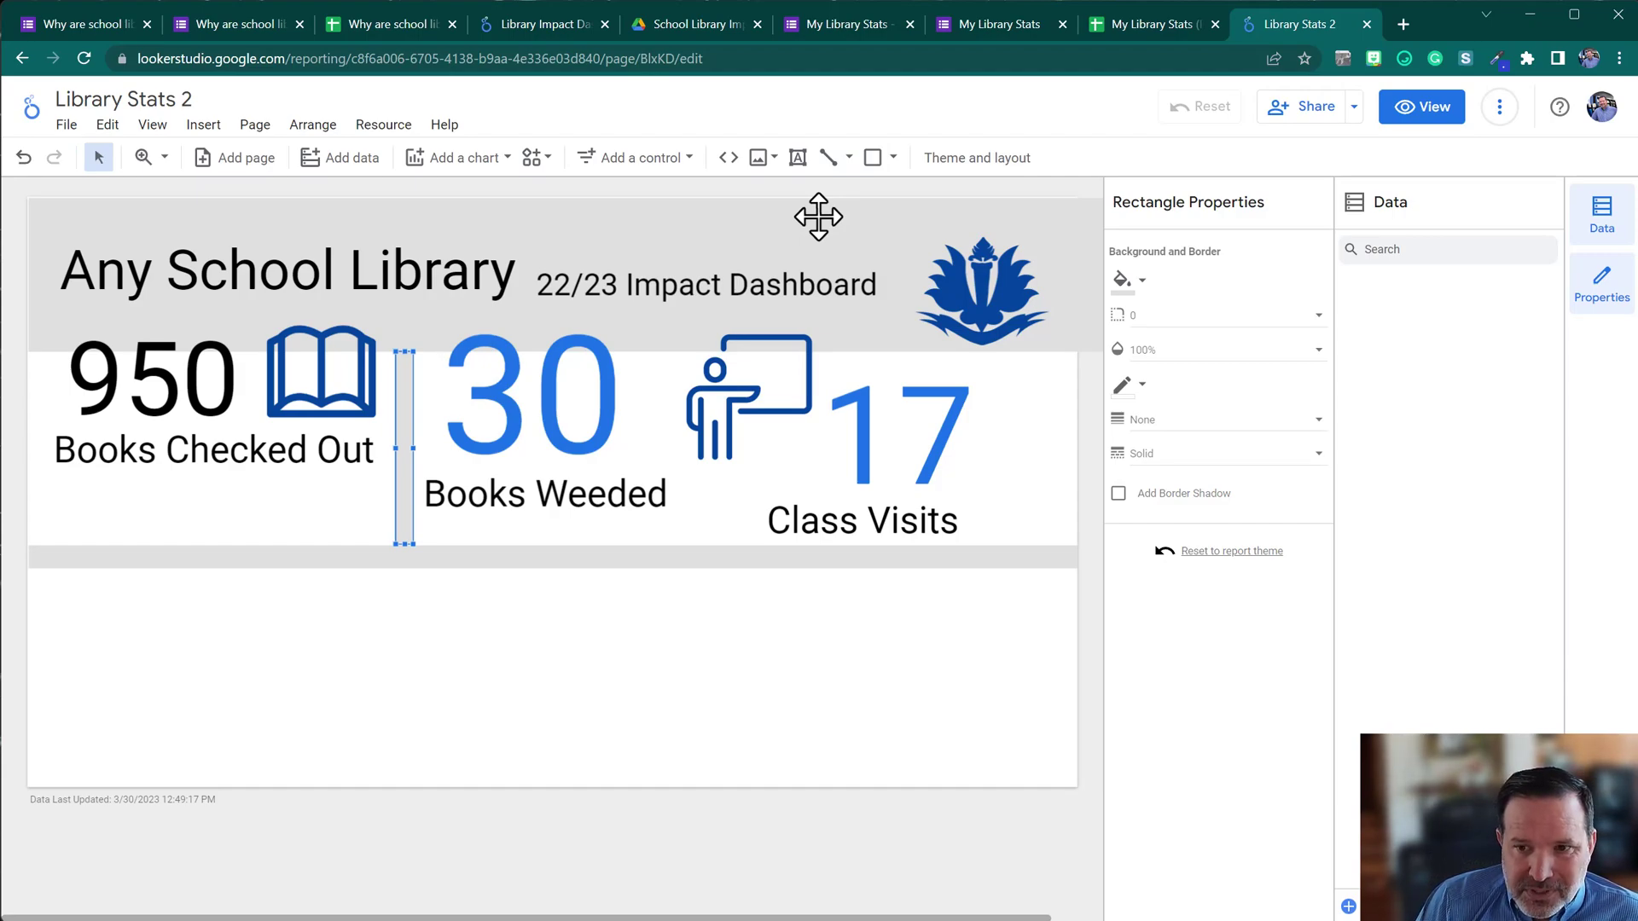
Try setting the report's link access to Public with Viewer rights, then leave the sharing settings.
{"action": "left_click", "coordinate": [1307, 122]}
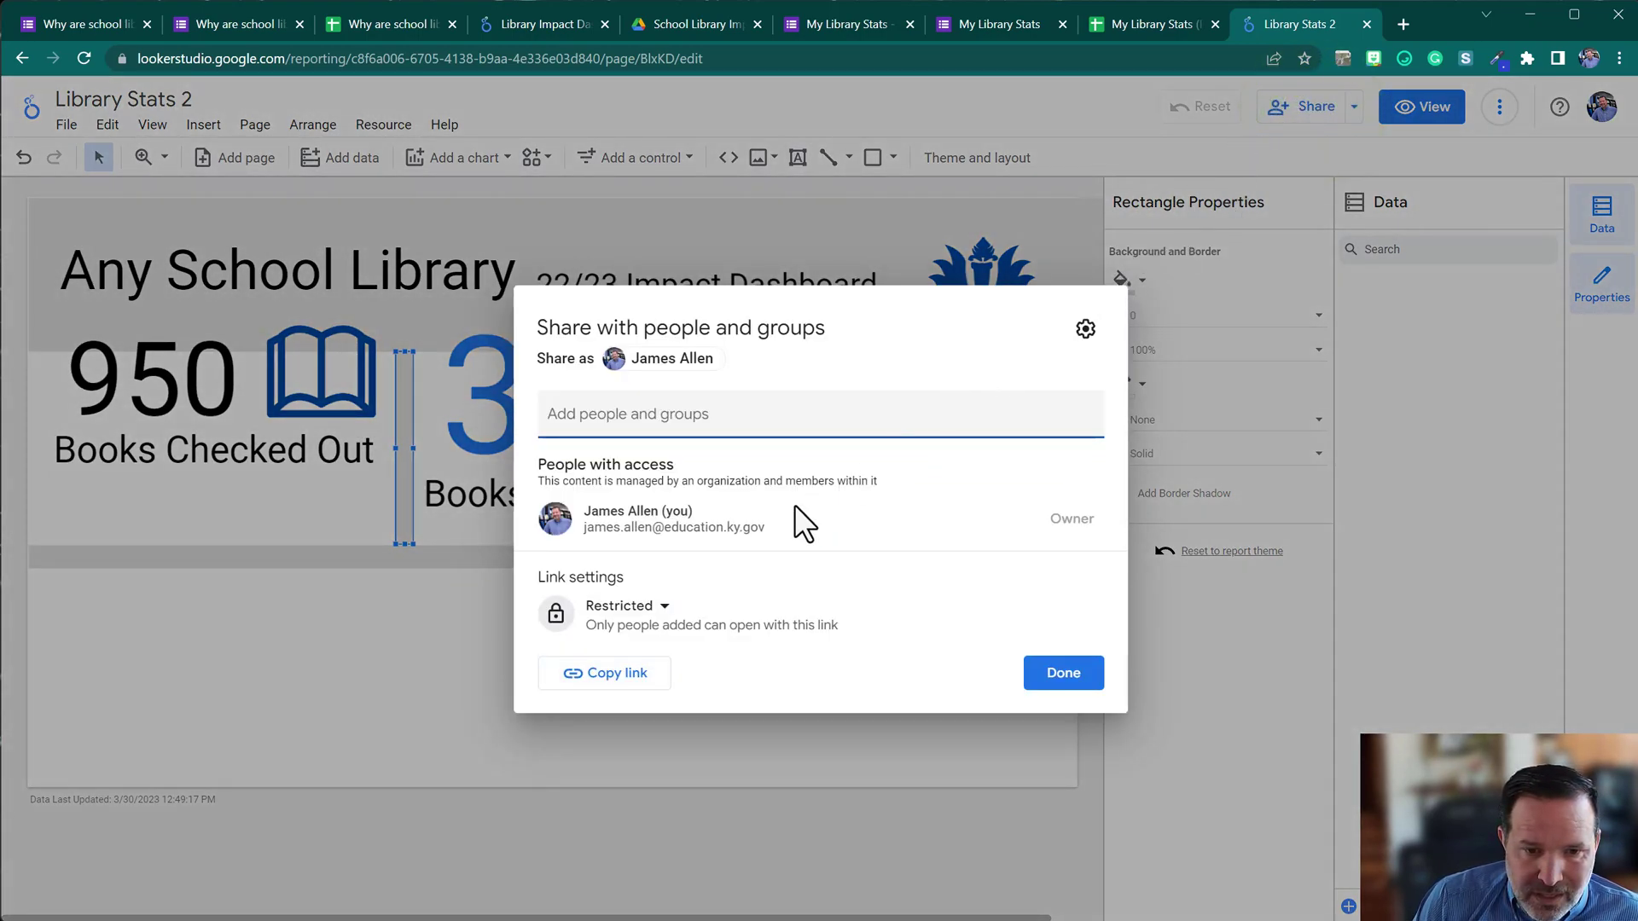
{"action": "left_click", "coordinate": [658, 612]}
{"action": "left_click", "coordinate": [672, 802]}
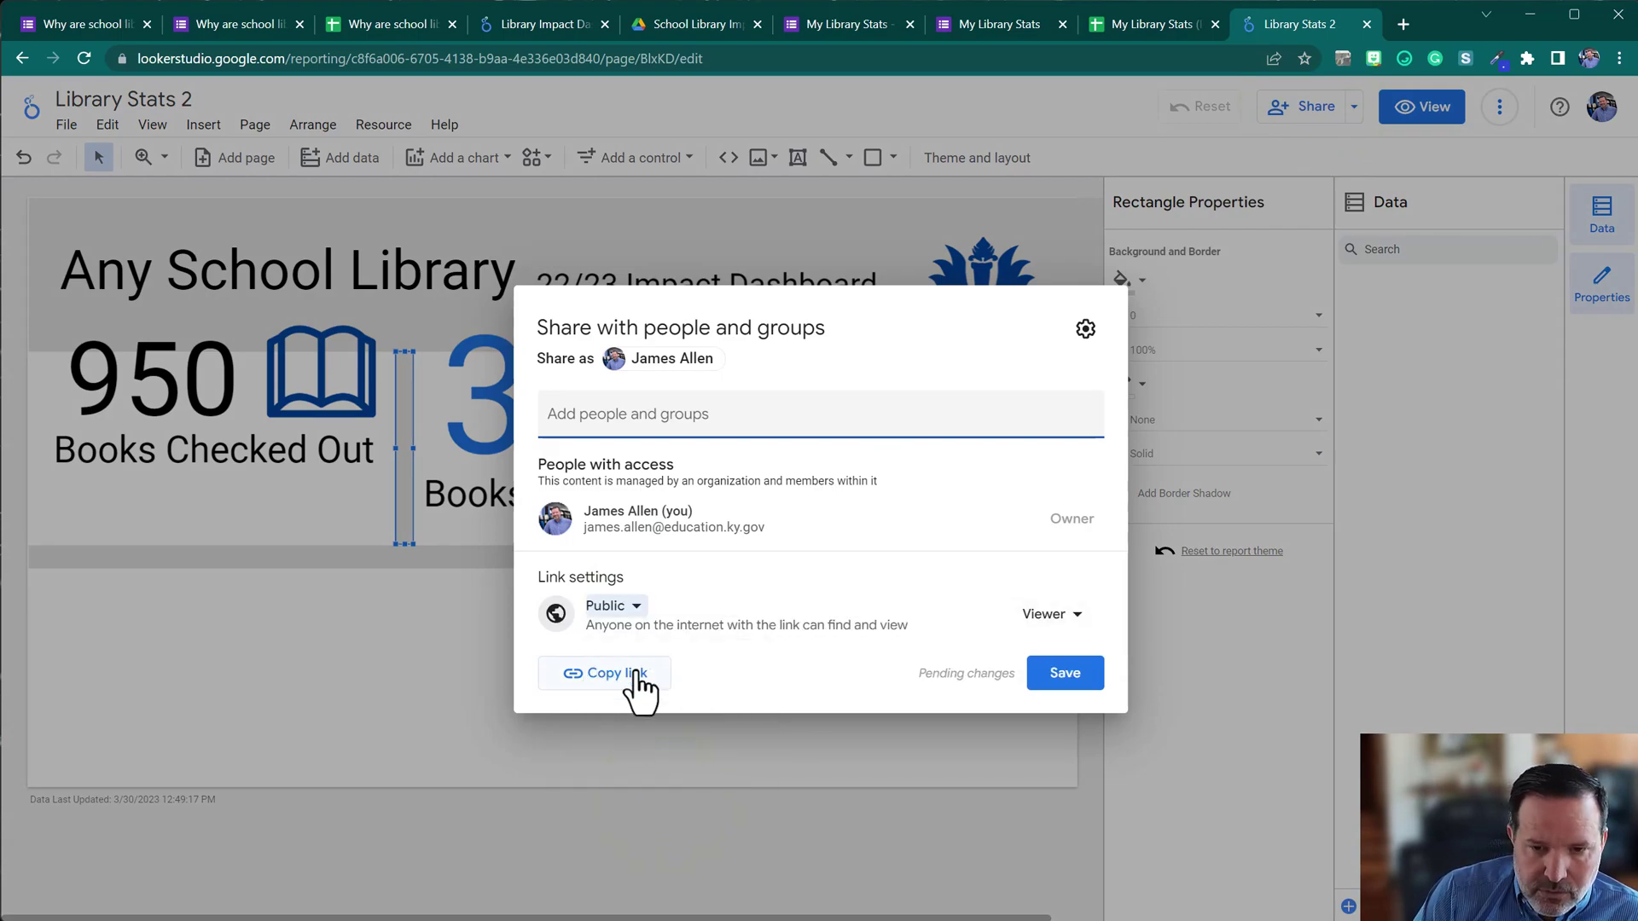
{"action": "left_click", "coordinate": [745, 765]}
{"action": "left_click", "coordinate": [698, 625]}
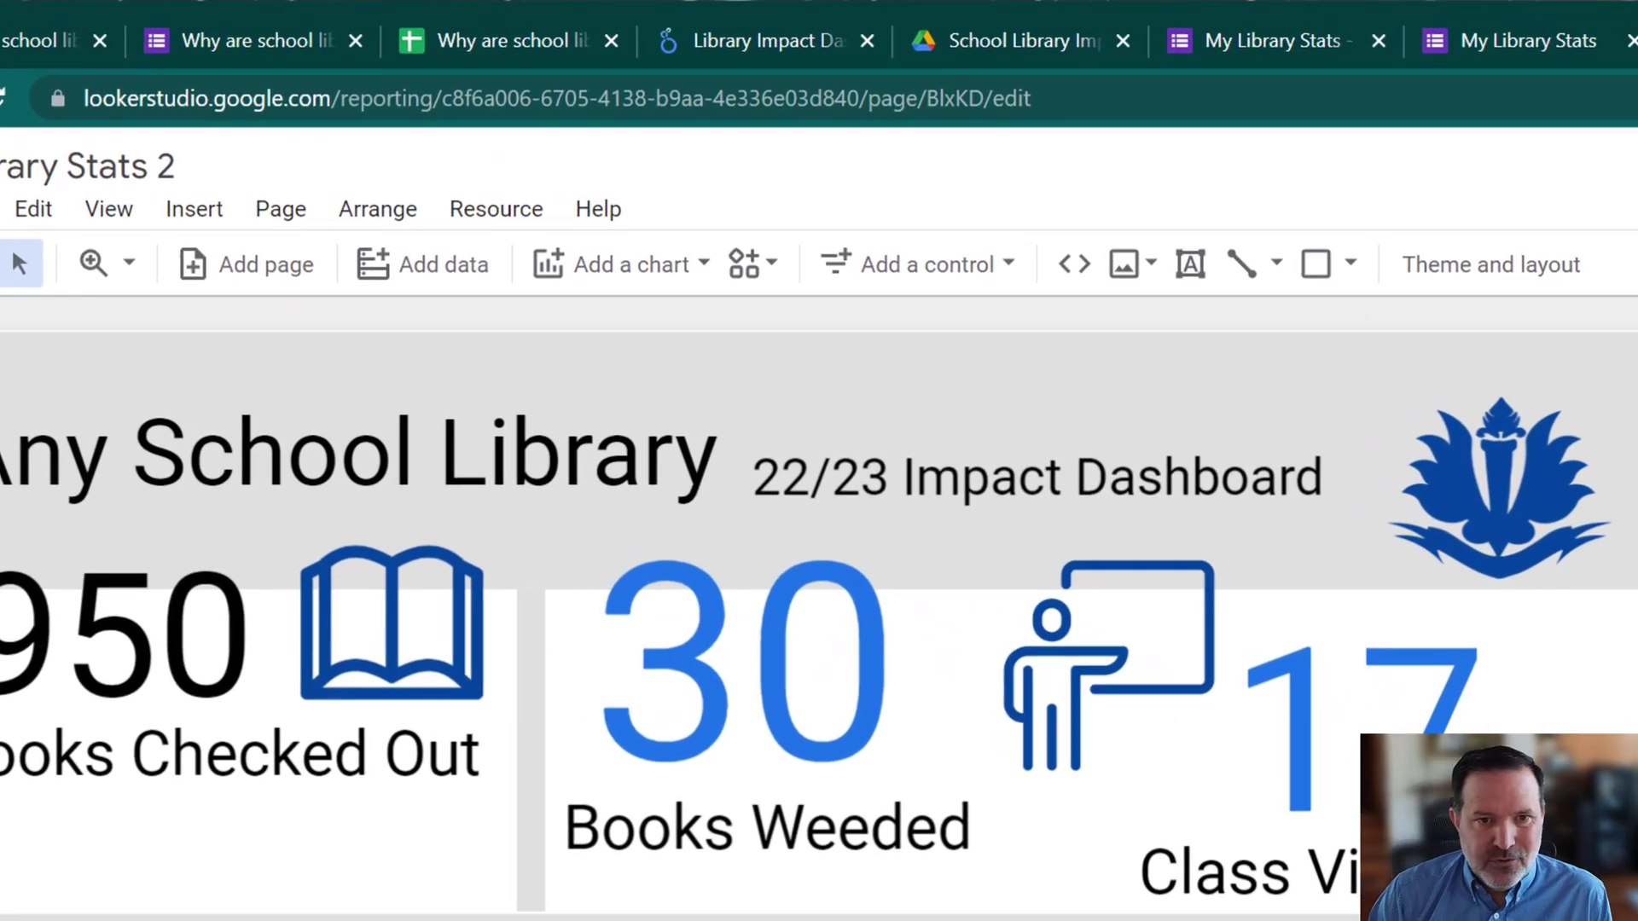
Add a date range control in the page header above the "22/23 Impact Dashboard" text.
{"action": "left_click", "coordinate": [973, 264]}
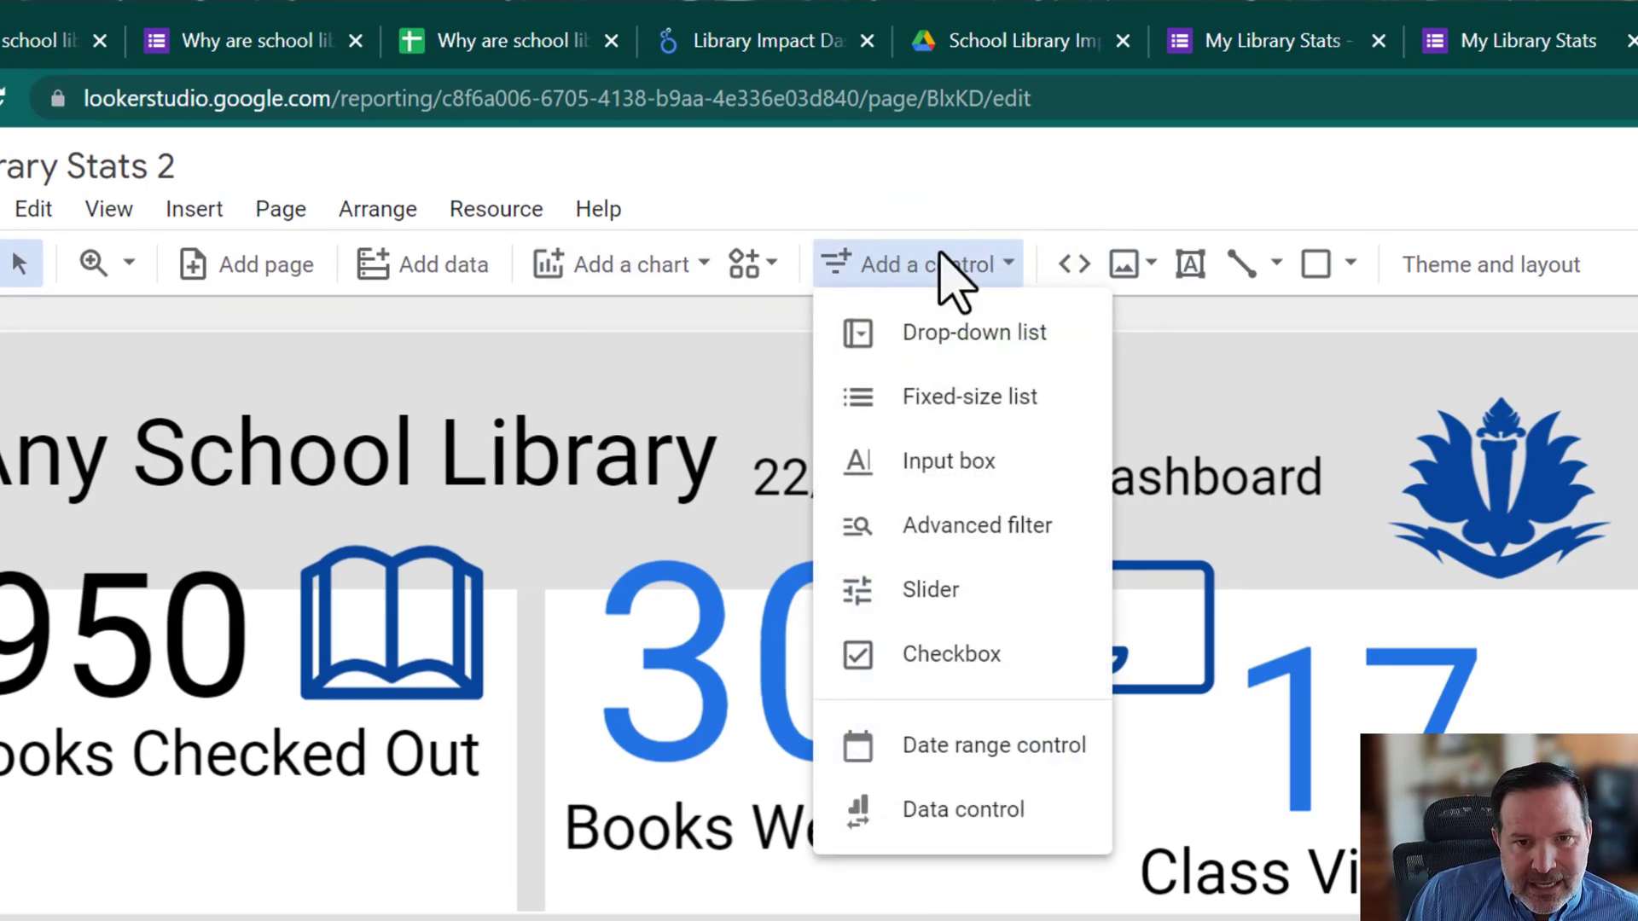
{"action": "left_click", "coordinate": [1024, 767]}
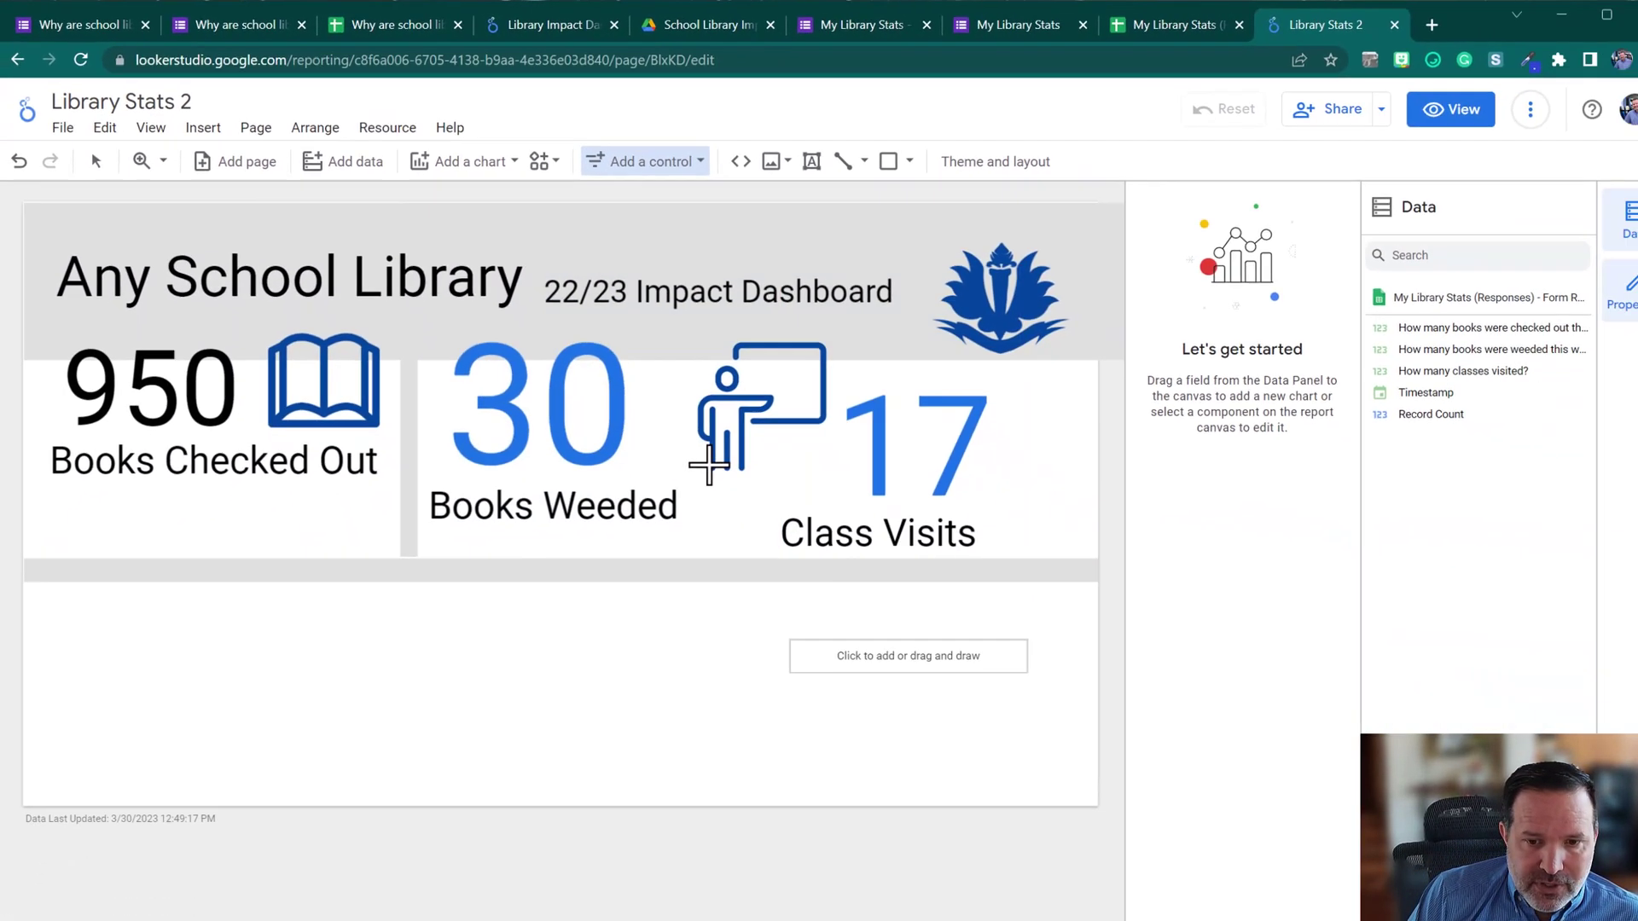
{"action": "left_click", "coordinate": [638, 225]}
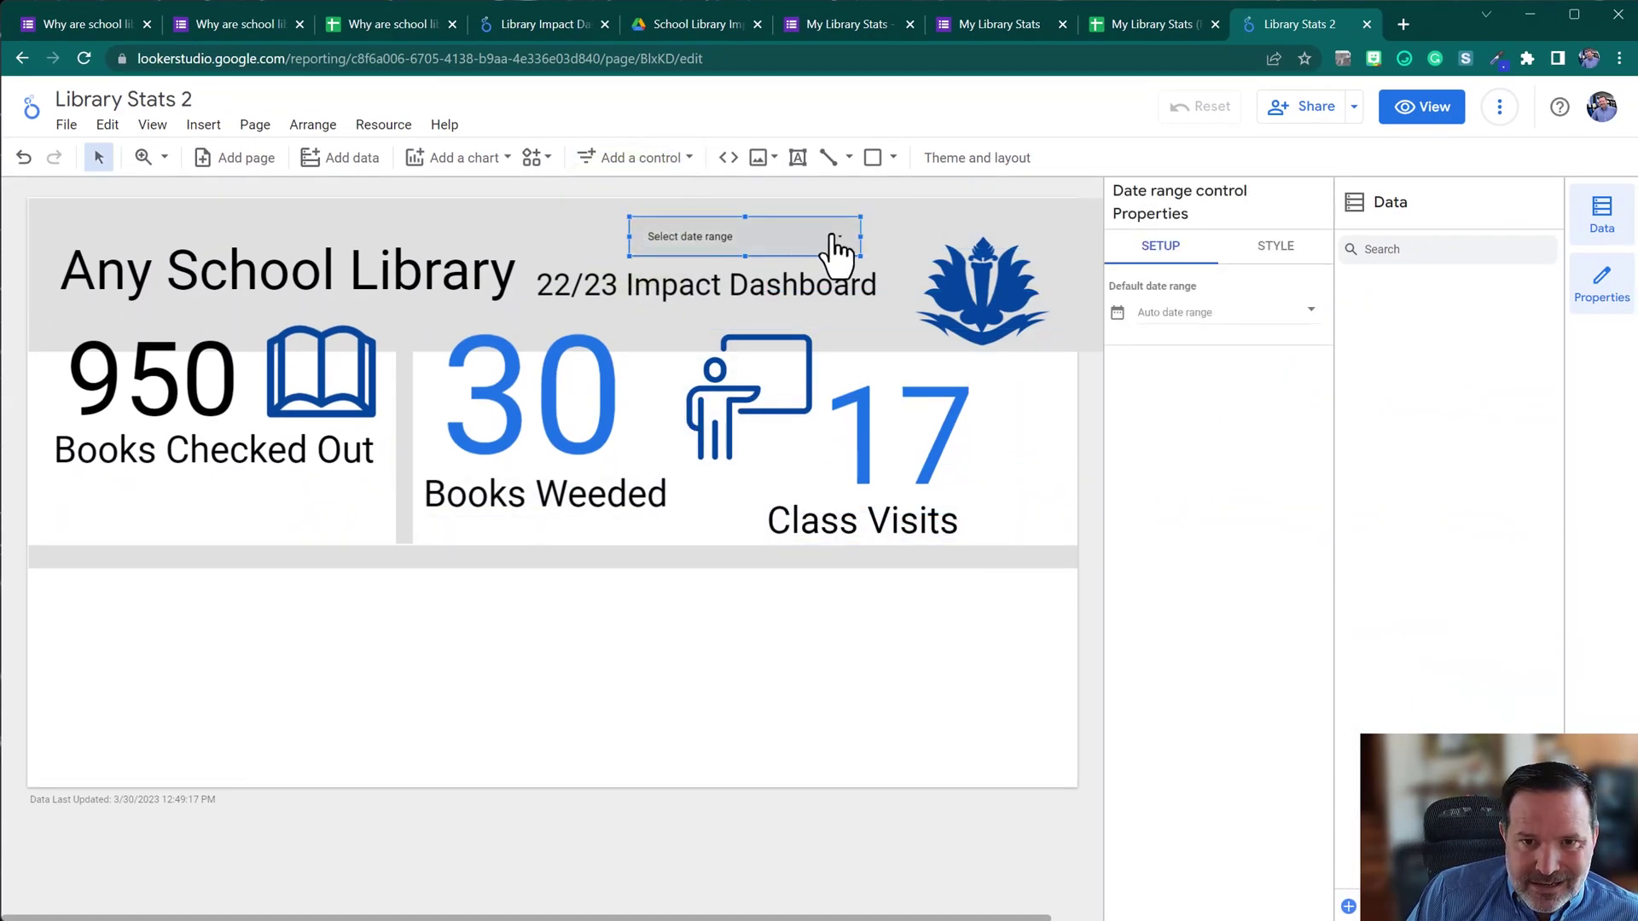
Check that all three scorecards use Timestamp as date range dimension, reapplying the field on the books-checked-out scorecard.
{"action": "left_click", "coordinate": [542, 419]}
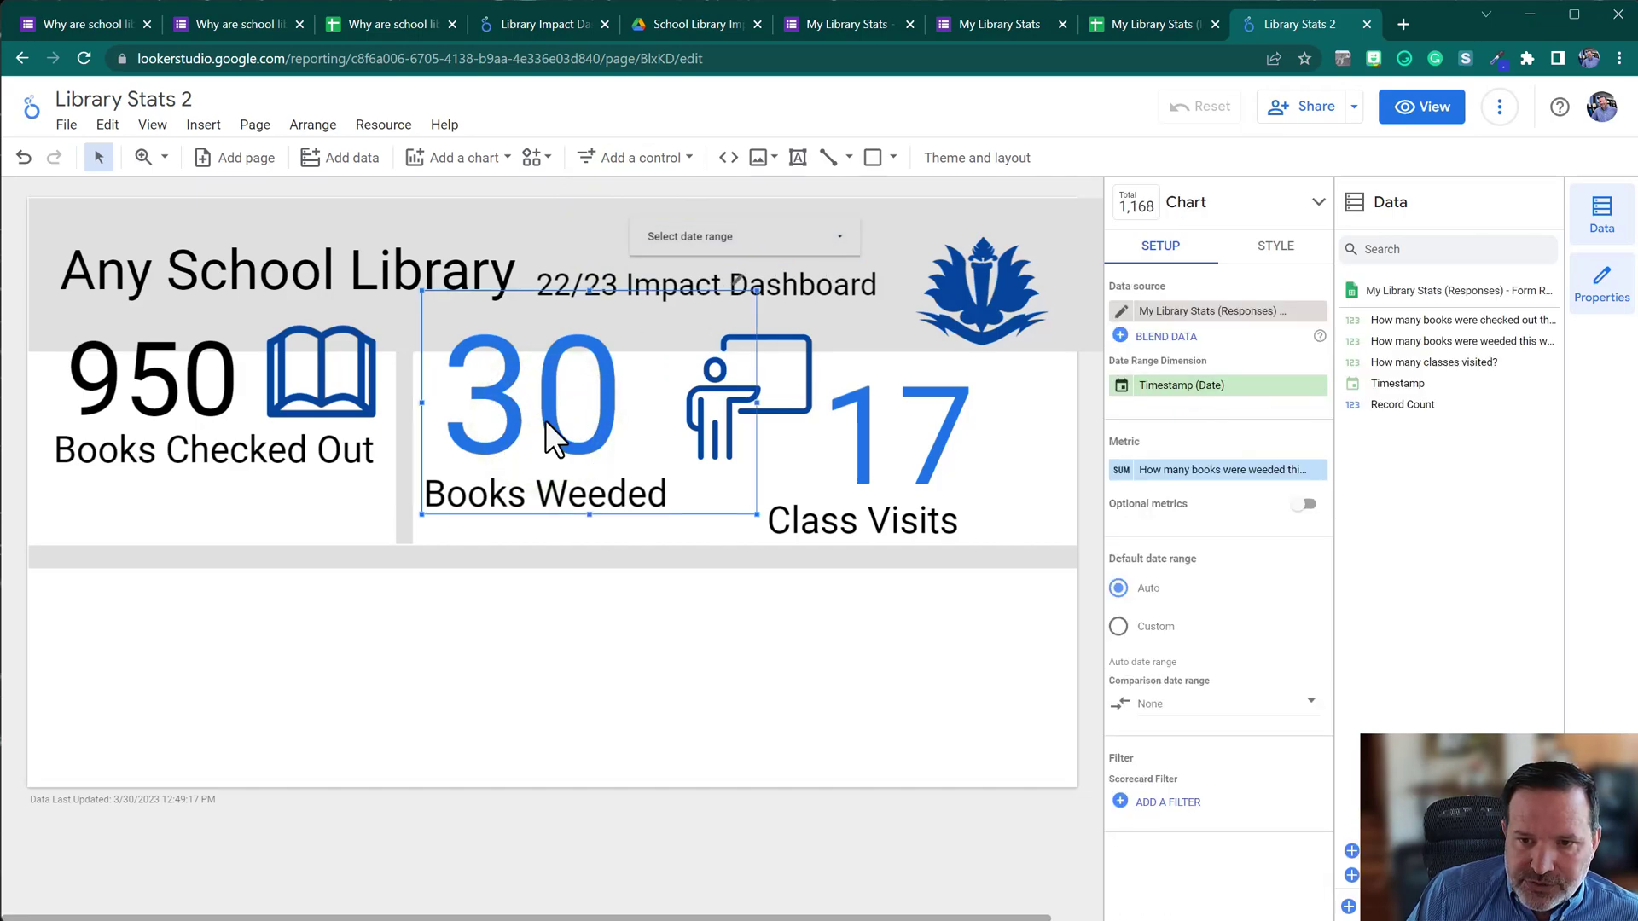
{"action": "left_click", "coordinate": [910, 443]}
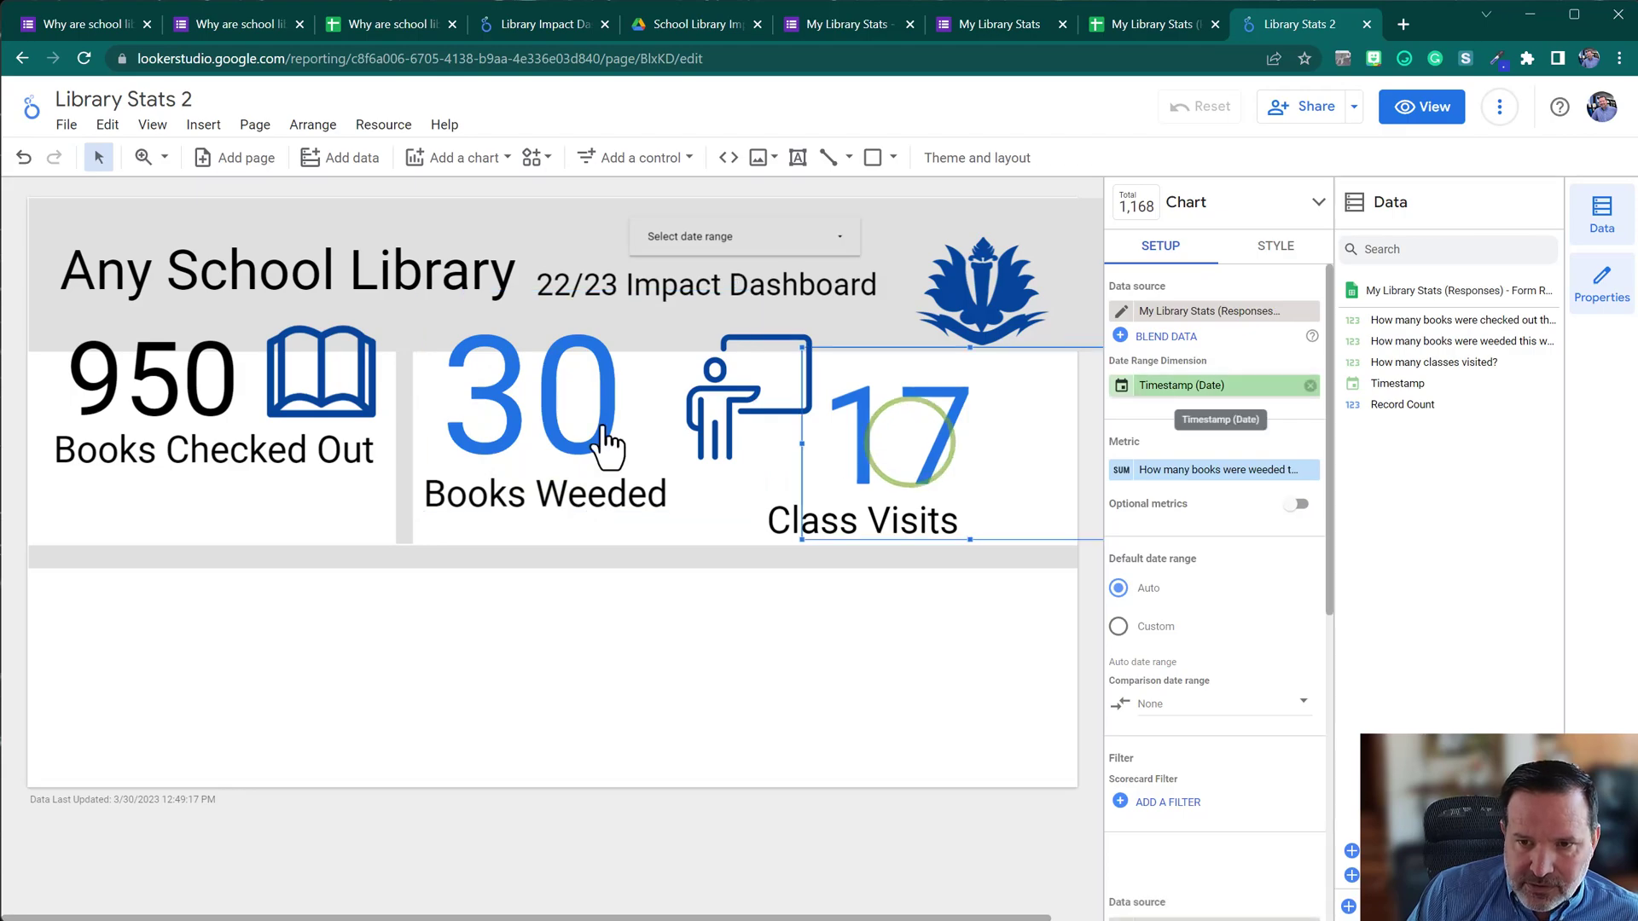
{"action": "left_click", "coordinate": [151, 396]}
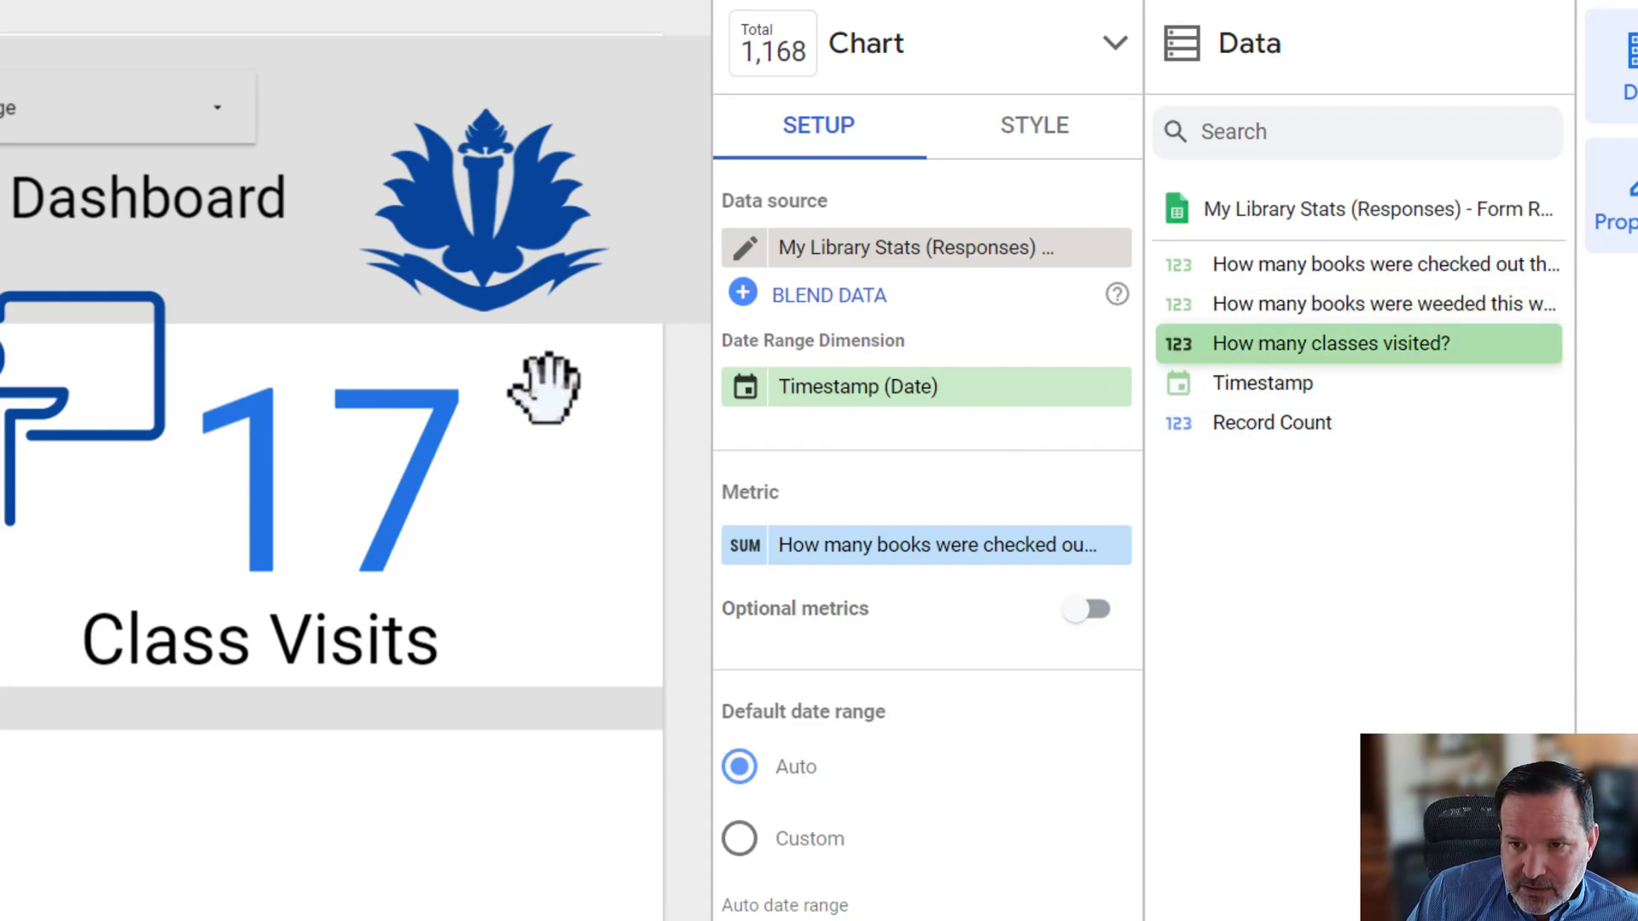
{"action": "left_click_drag", "start_coordinate": [1260, 386], "coordinate": [852, 402]}
{"action": "key", "text": "Escape"}
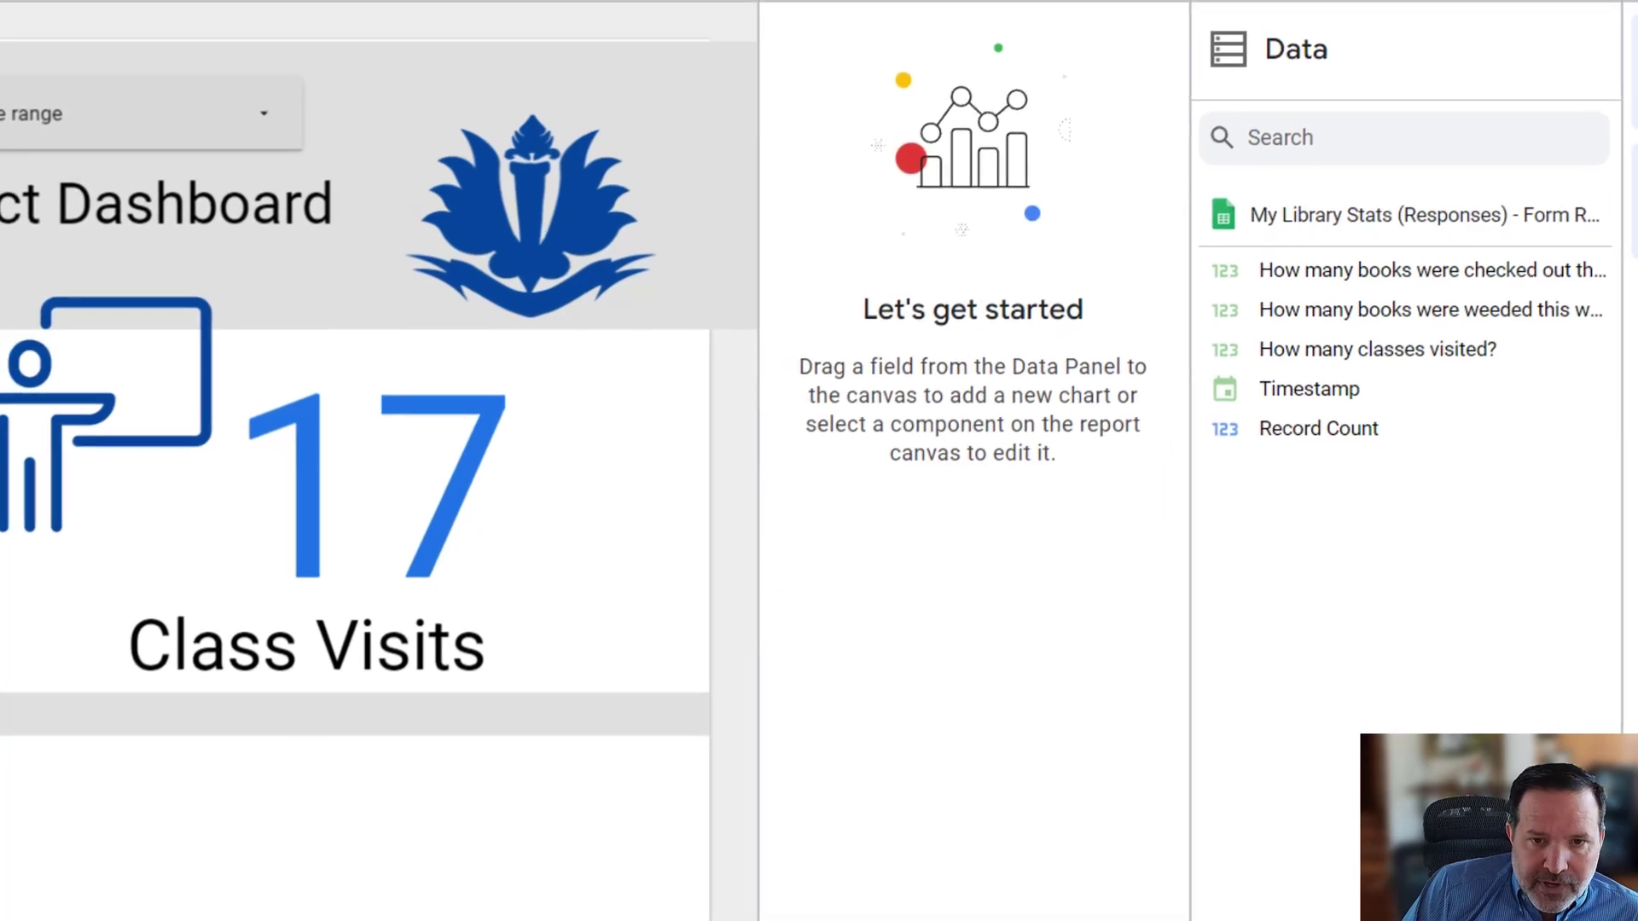
Filter the dashboard with the date range control to Mar 29, 2023 as both start and end date.
{"action": "left_click", "coordinate": [216, 109]}
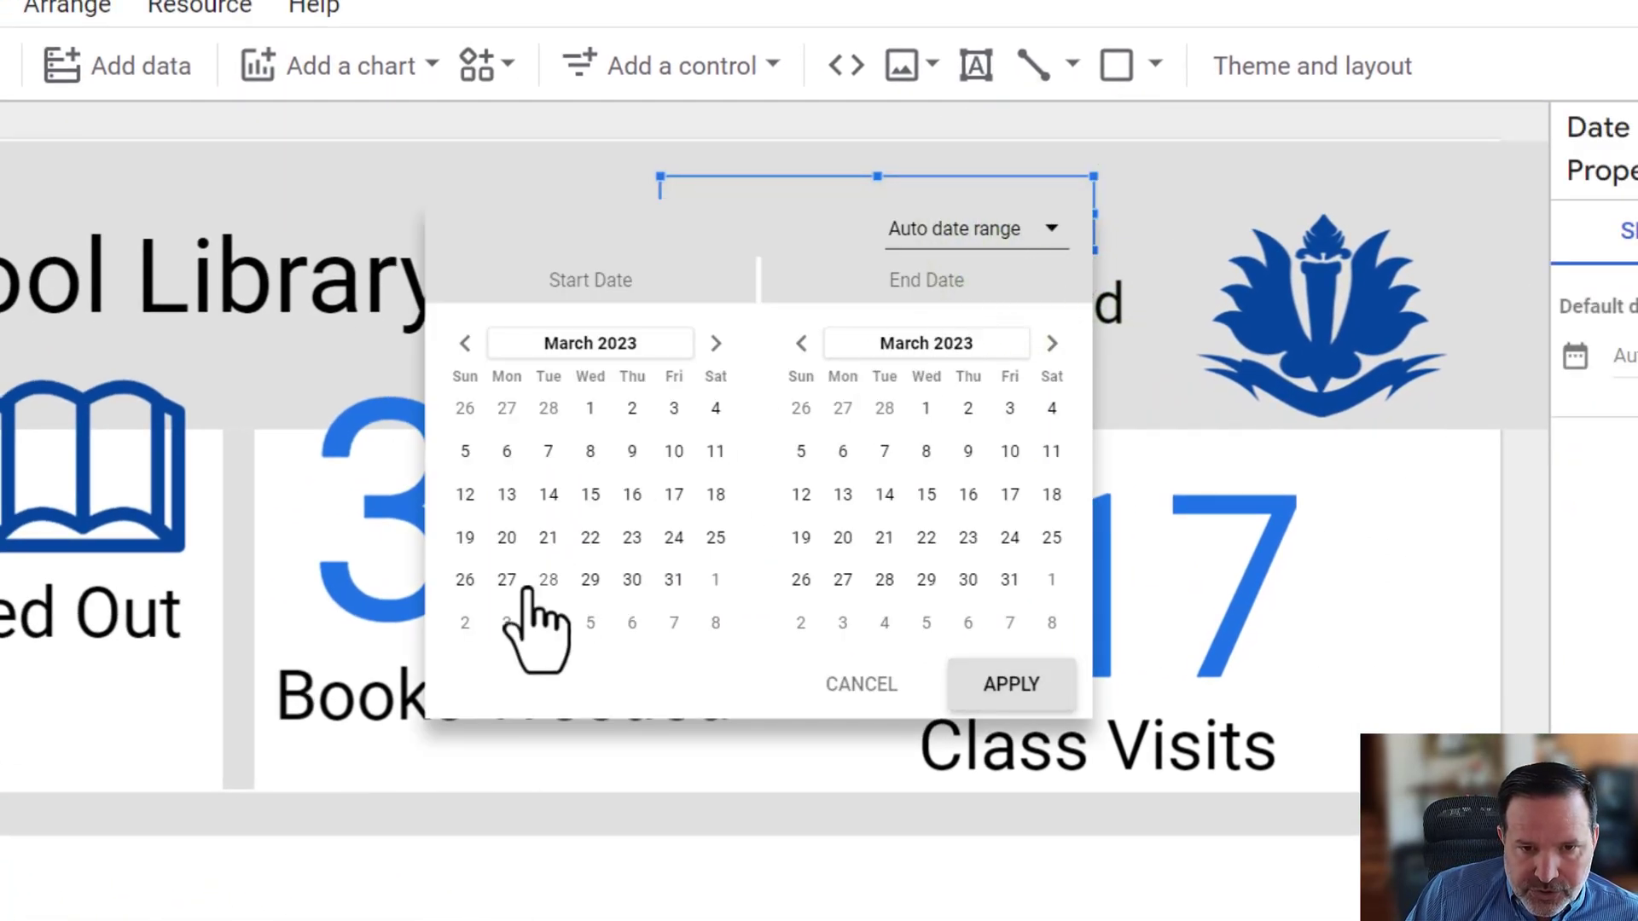
{"action": "left_click", "coordinate": [590, 579]}
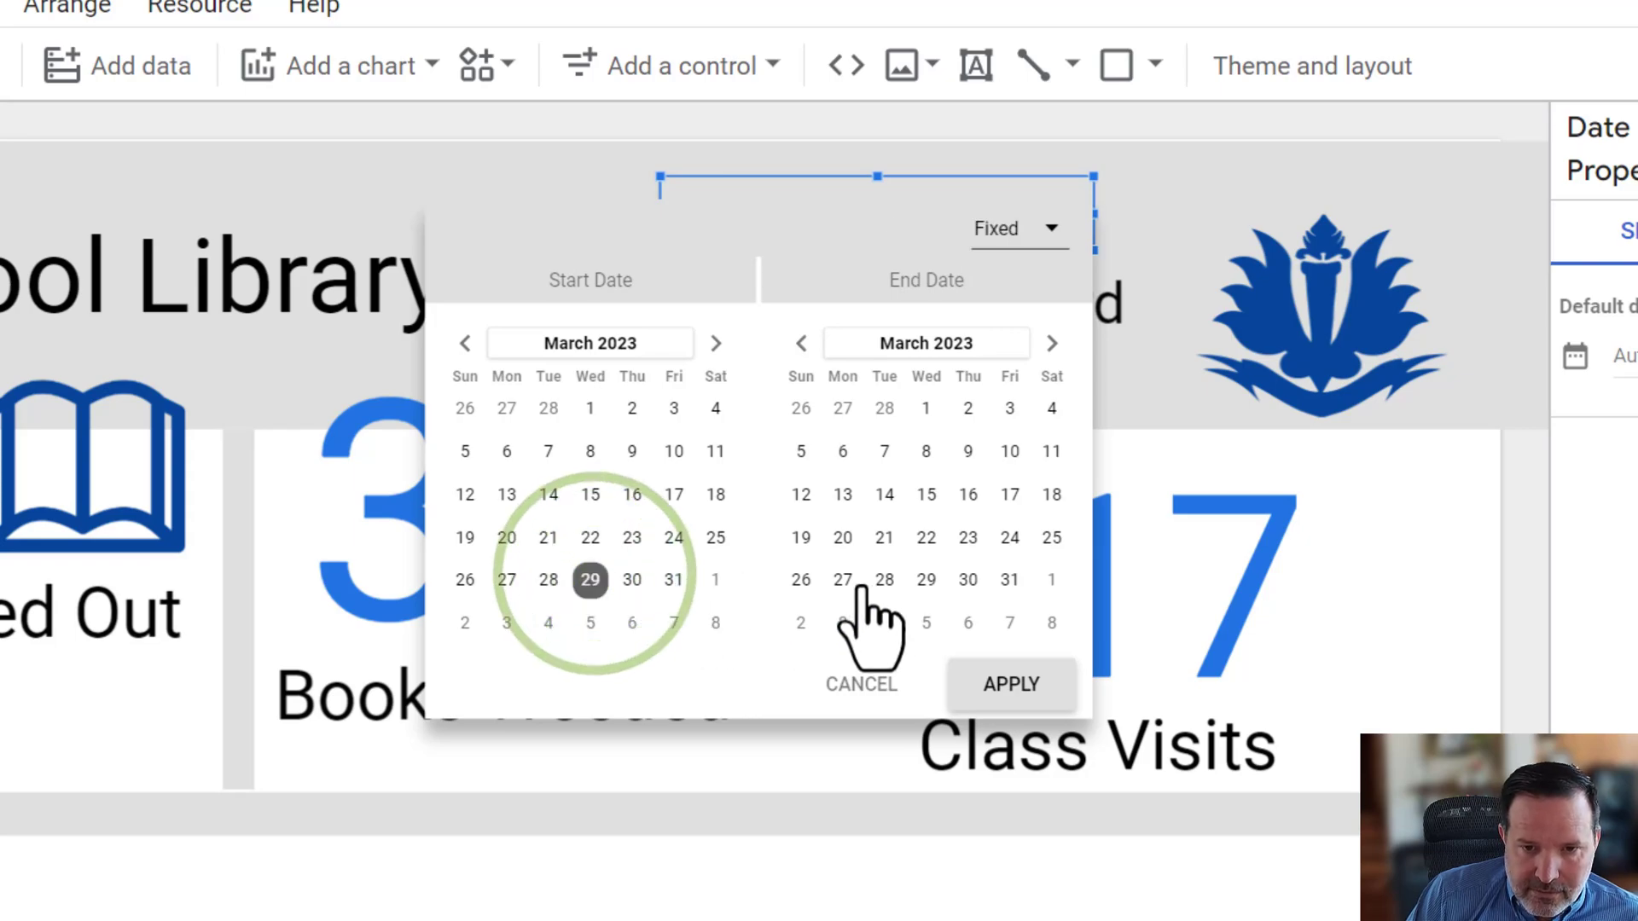
{"action": "left_click", "coordinate": [926, 579]}
{"action": "left_click", "coordinate": [1026, 684]}
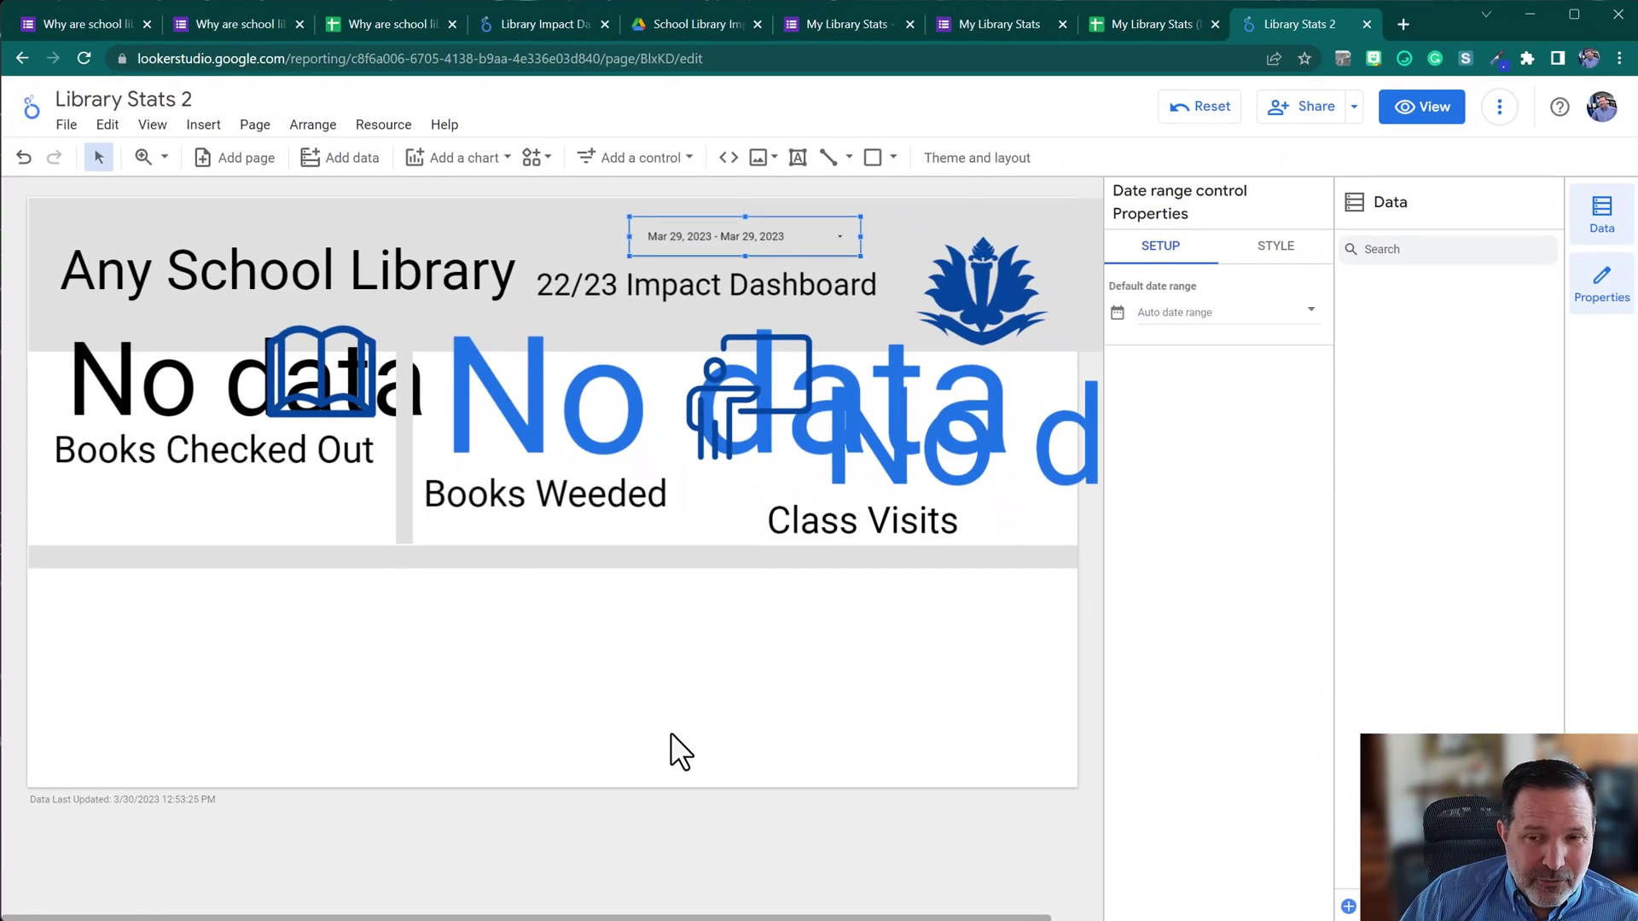
Set missing data to show "0" for the books-checked-out, books-weeded and class-visits scorecards.
{"action": "left_click", "coordinate": [169, 401]}
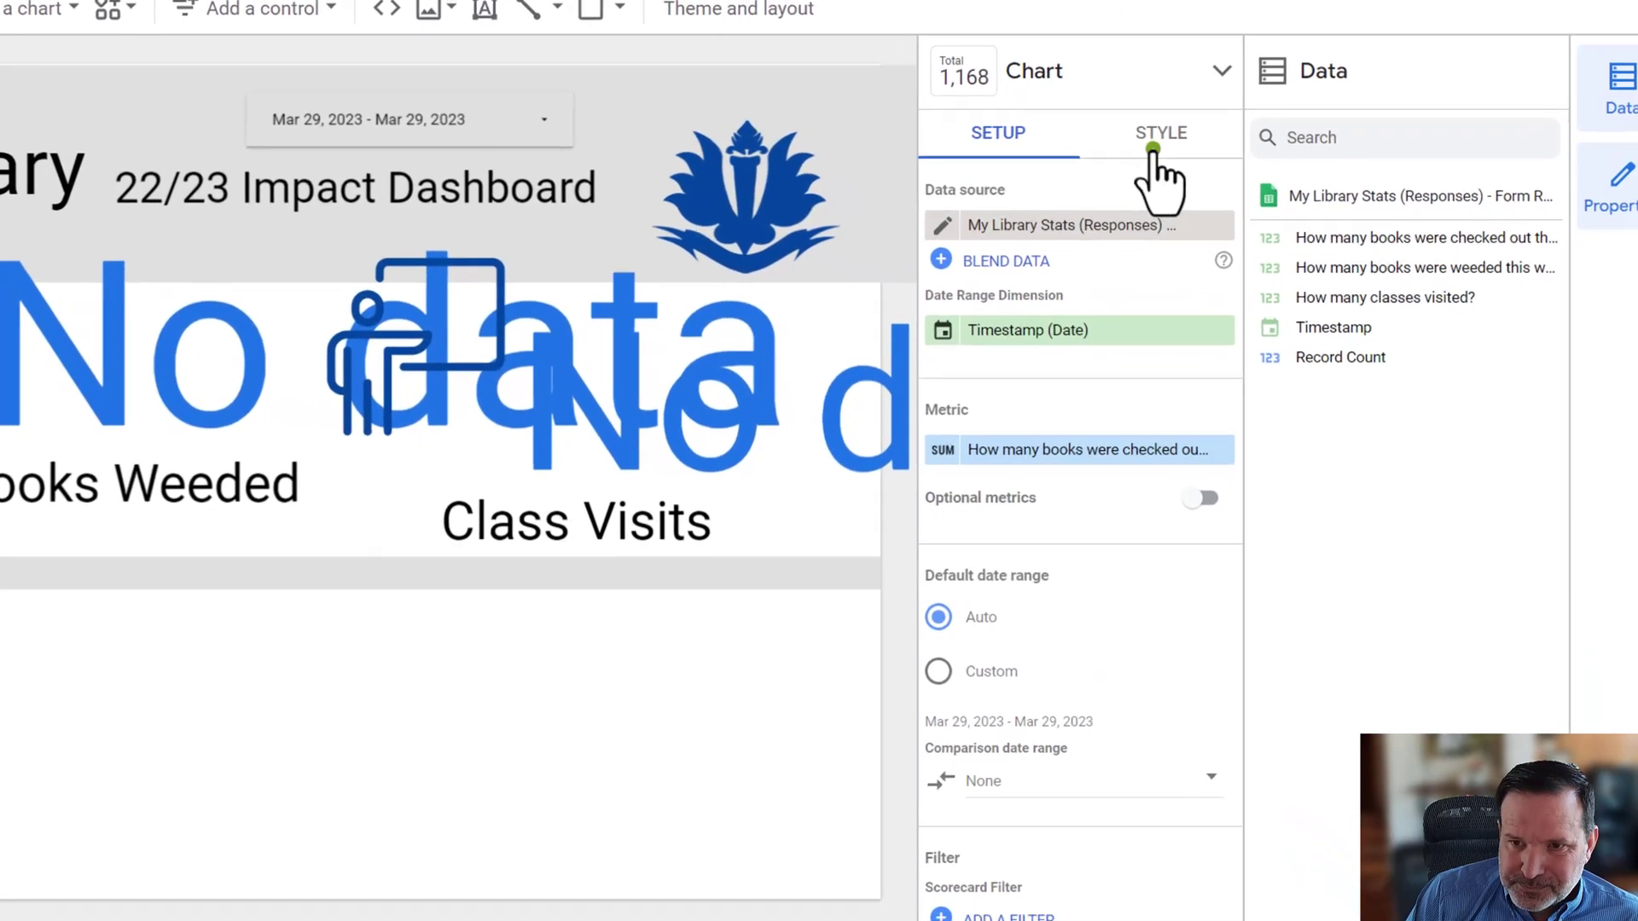
{"action": "left_click", "coordinate": [1275, 249]}
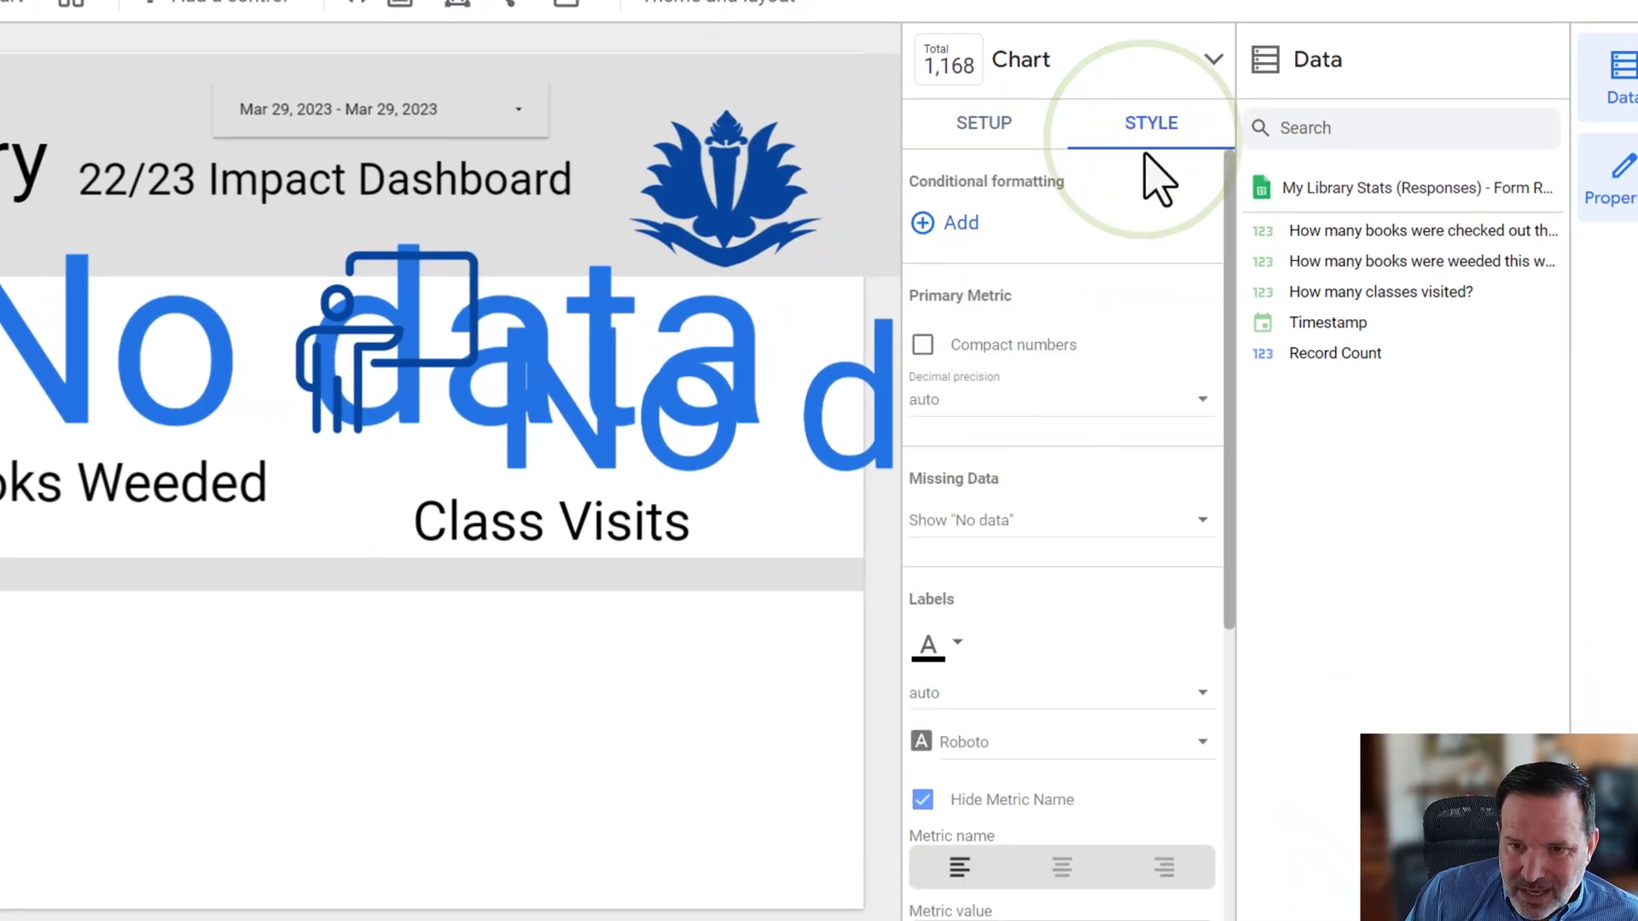
{"action": "left_click", "coordinate": [1201, 522]}
{"action": "left_click", "coordinate": [1005, 597]}
{"action": "left_click", "coordinate": [1144, 534]}
{"action": "left_click", "coordinate": [1151, 551]}
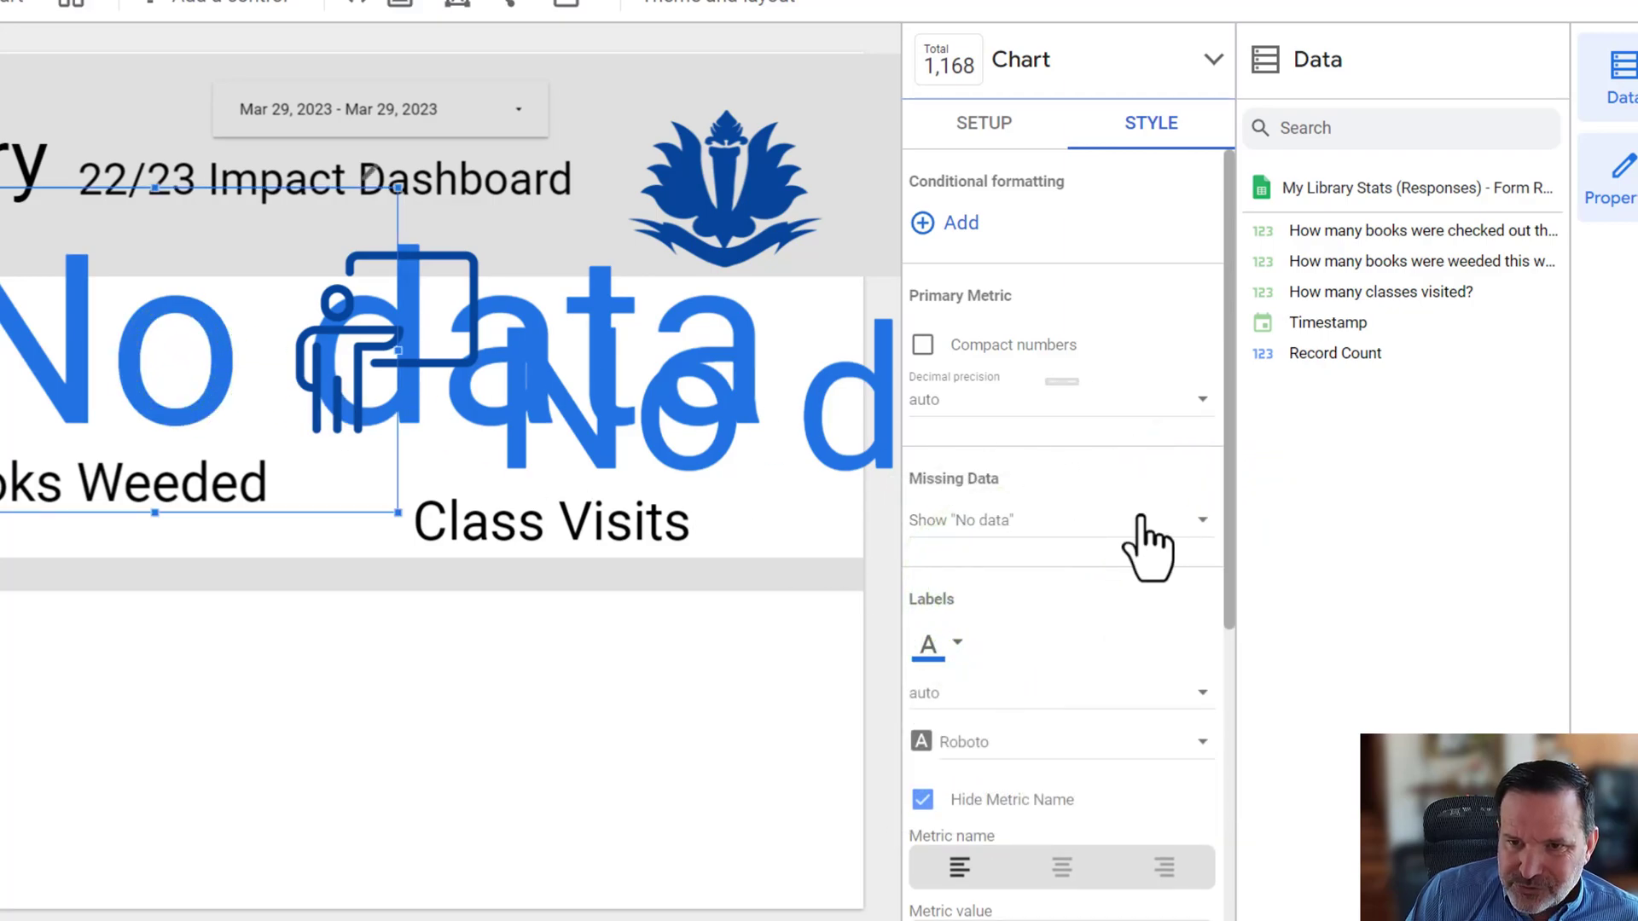
{"action": "left_click", "coordinate": [1205, 545]}
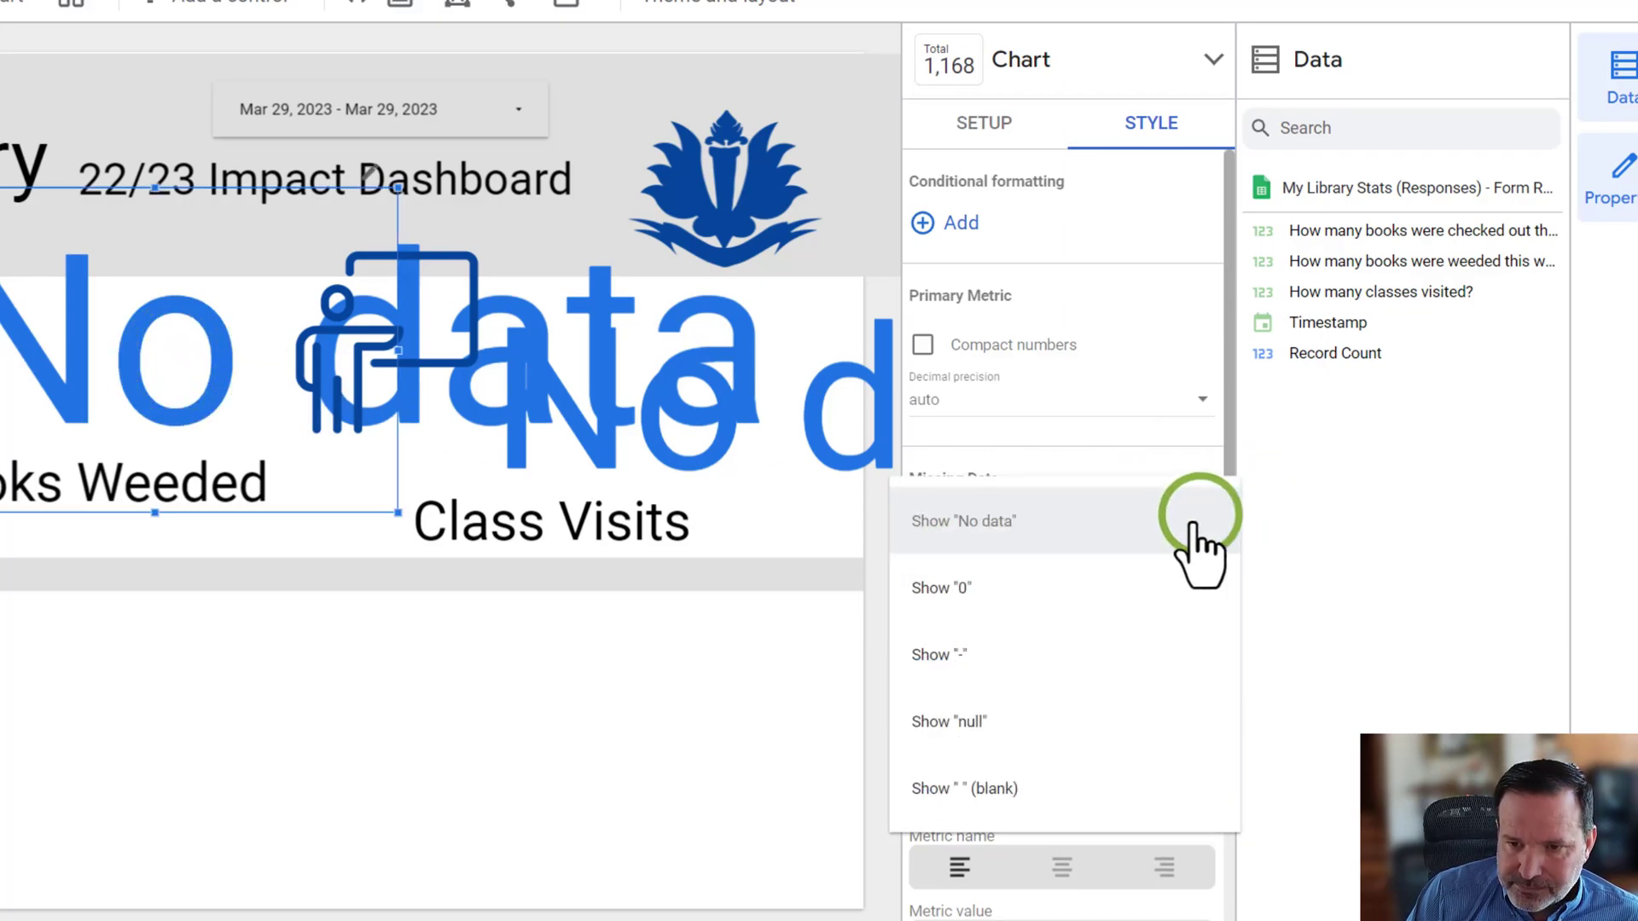
{"action": "left_click", "coordinate": [1087, 590]}
{"action": "left_click", "coordinate": [609, 399]}
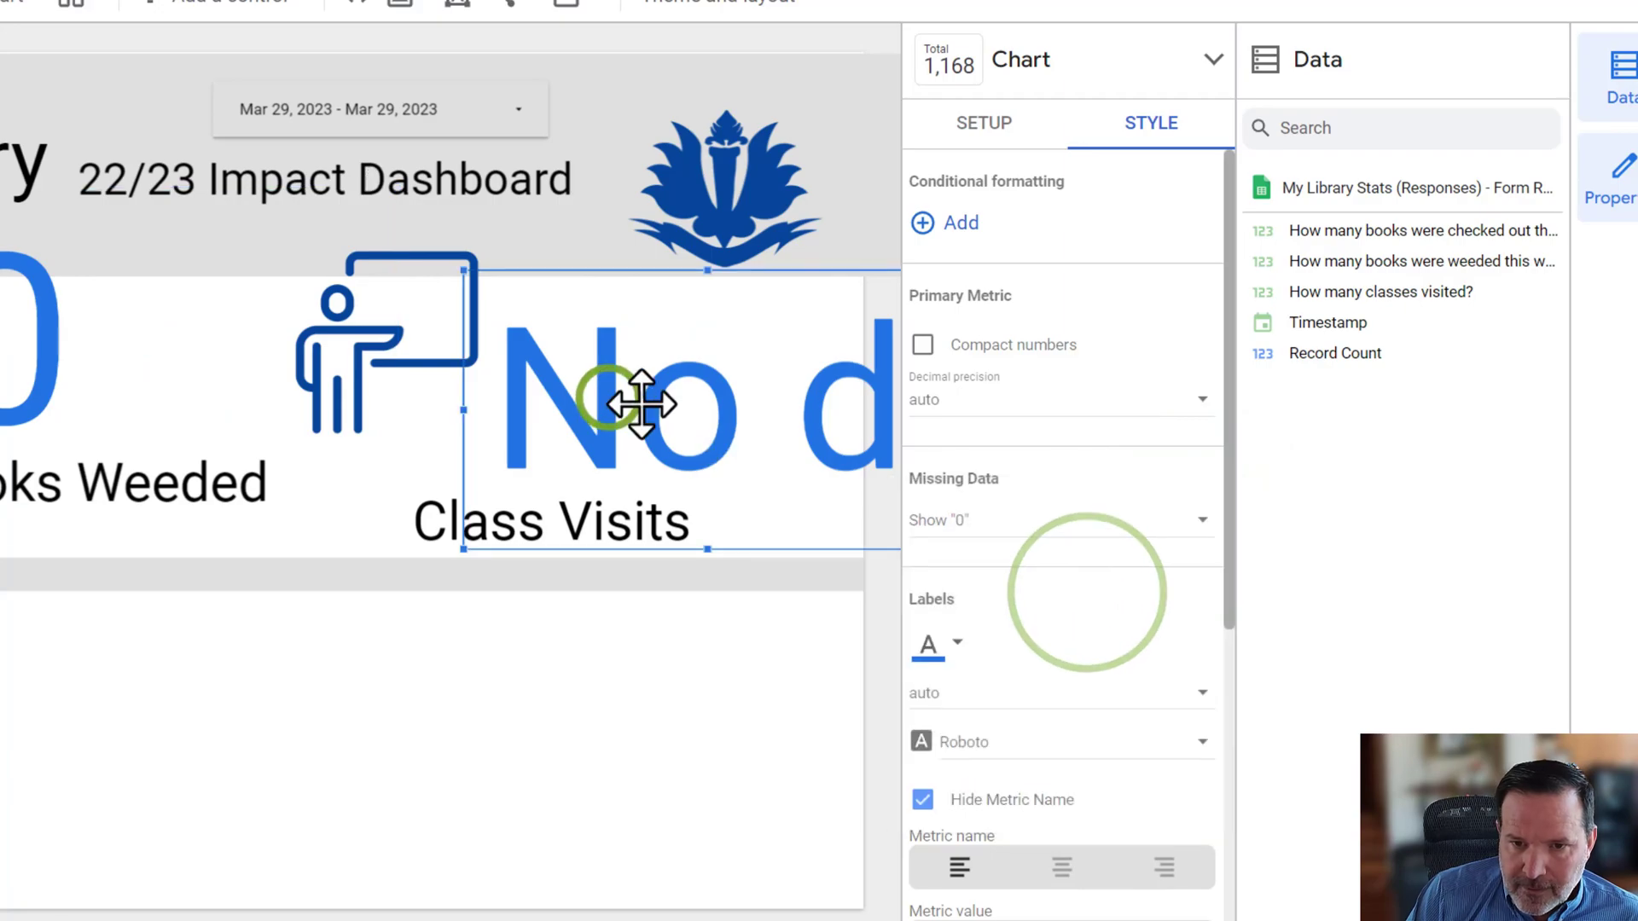
{"action": "left_click", "coordinate": [1199, 519]}
{"action": "left_click", "coordinate": [1109, 578]}
{"action": "left_click", "coordinate": [712, 691]}
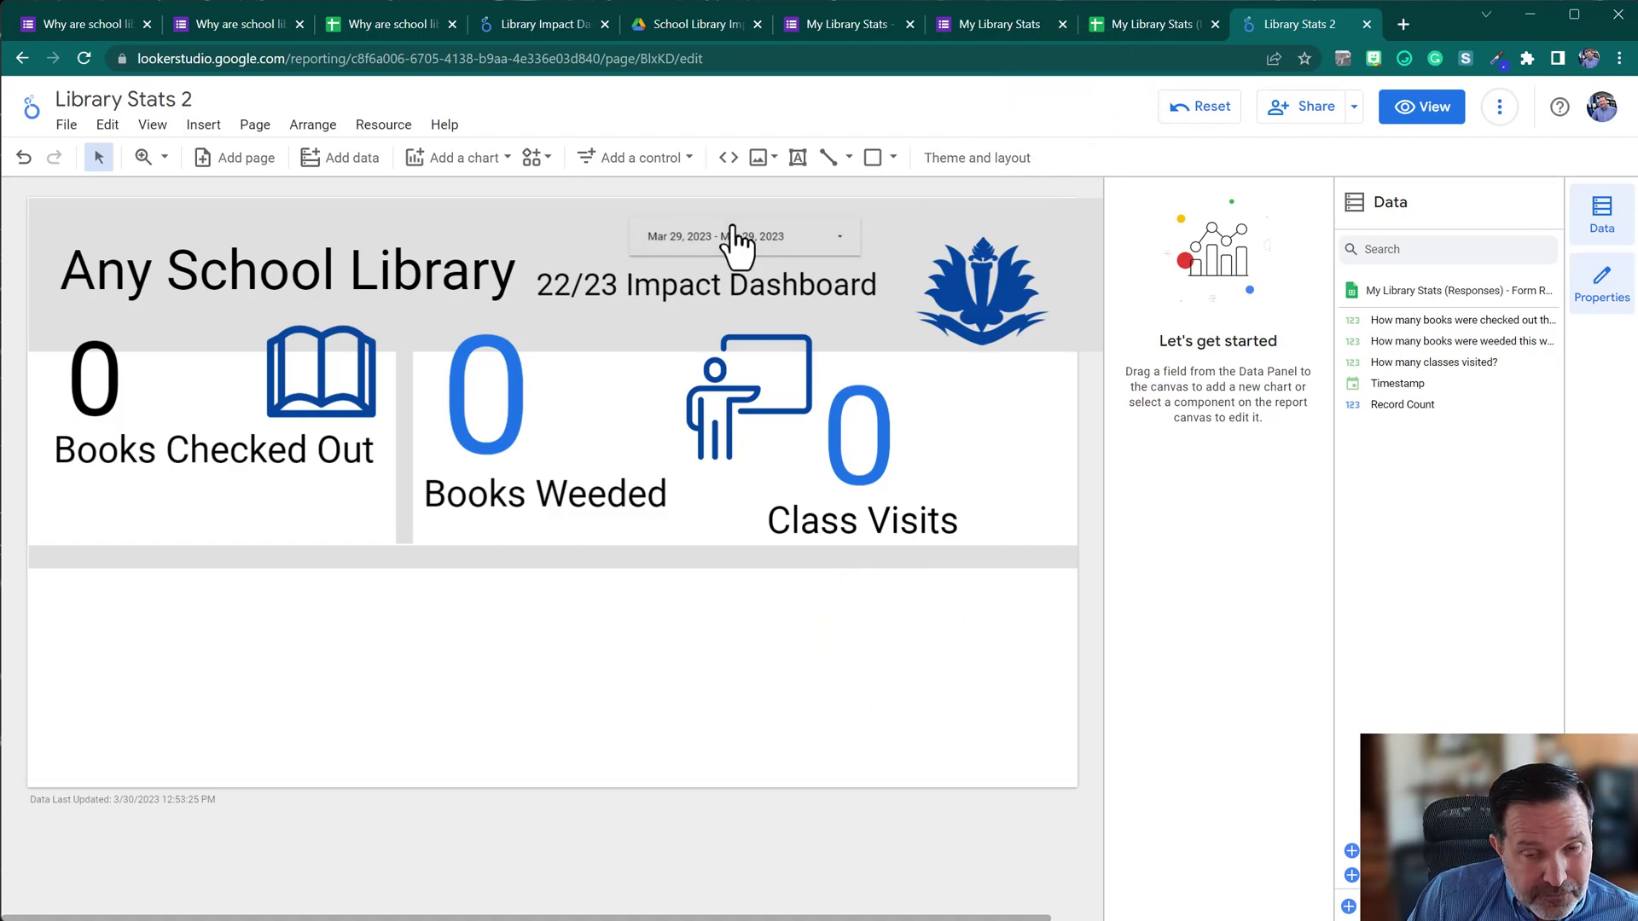
Reset the report's filters and limit the date range control to Mar 30, 2023 only.
{"action": "left_click", "coordinate": [1202, 128]}
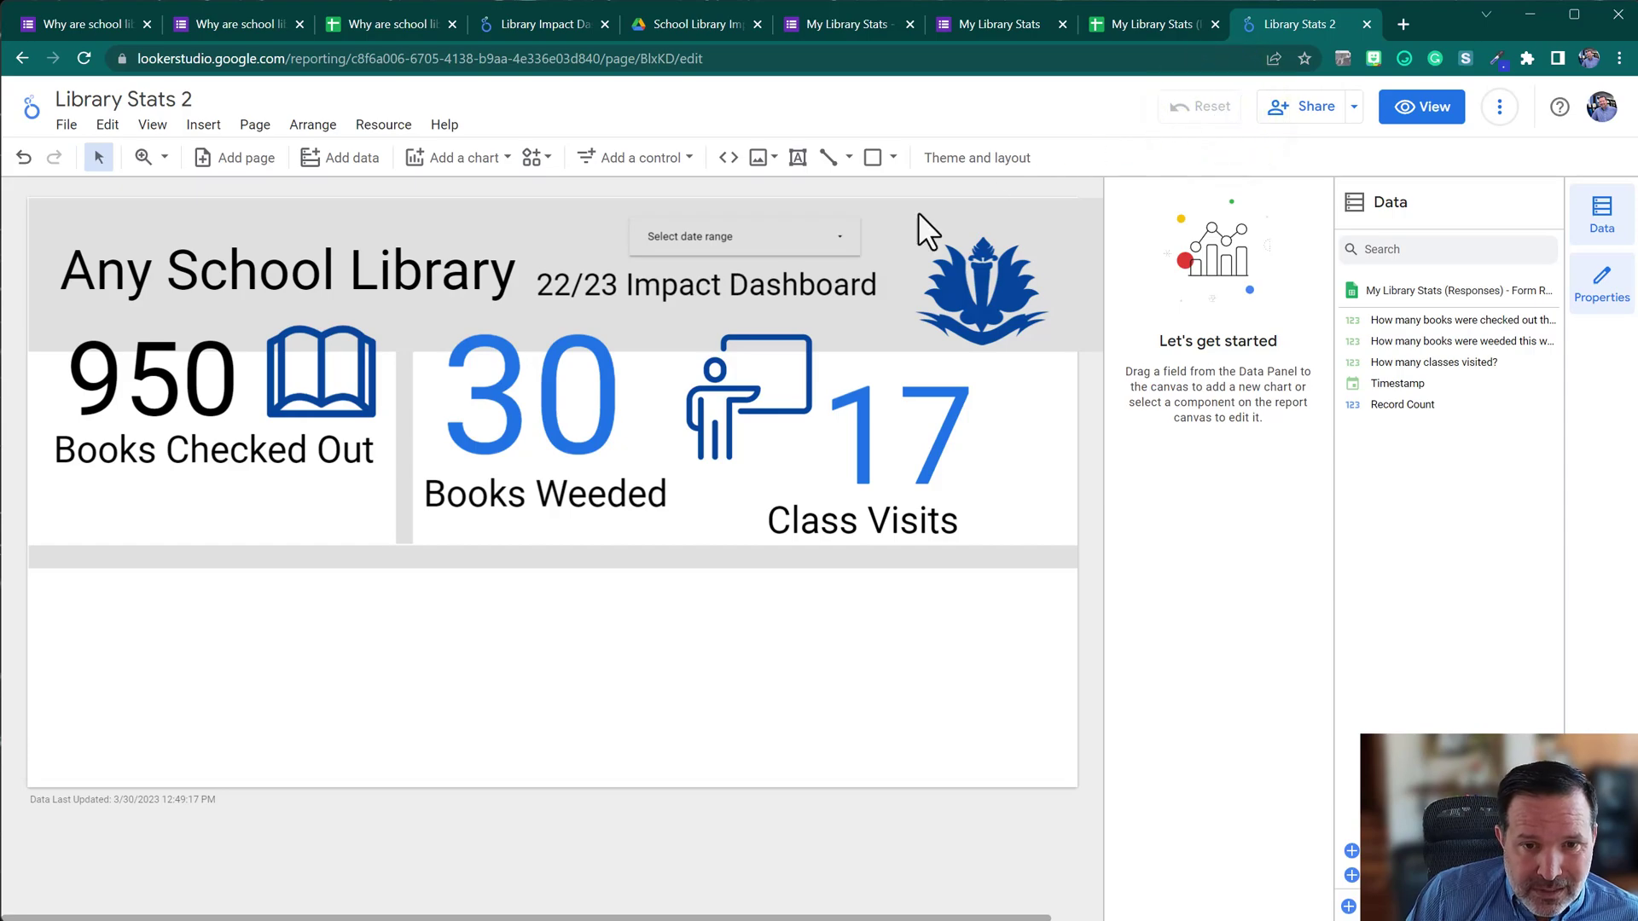
{"action": "left_click", "coordinate": [840, 245]}
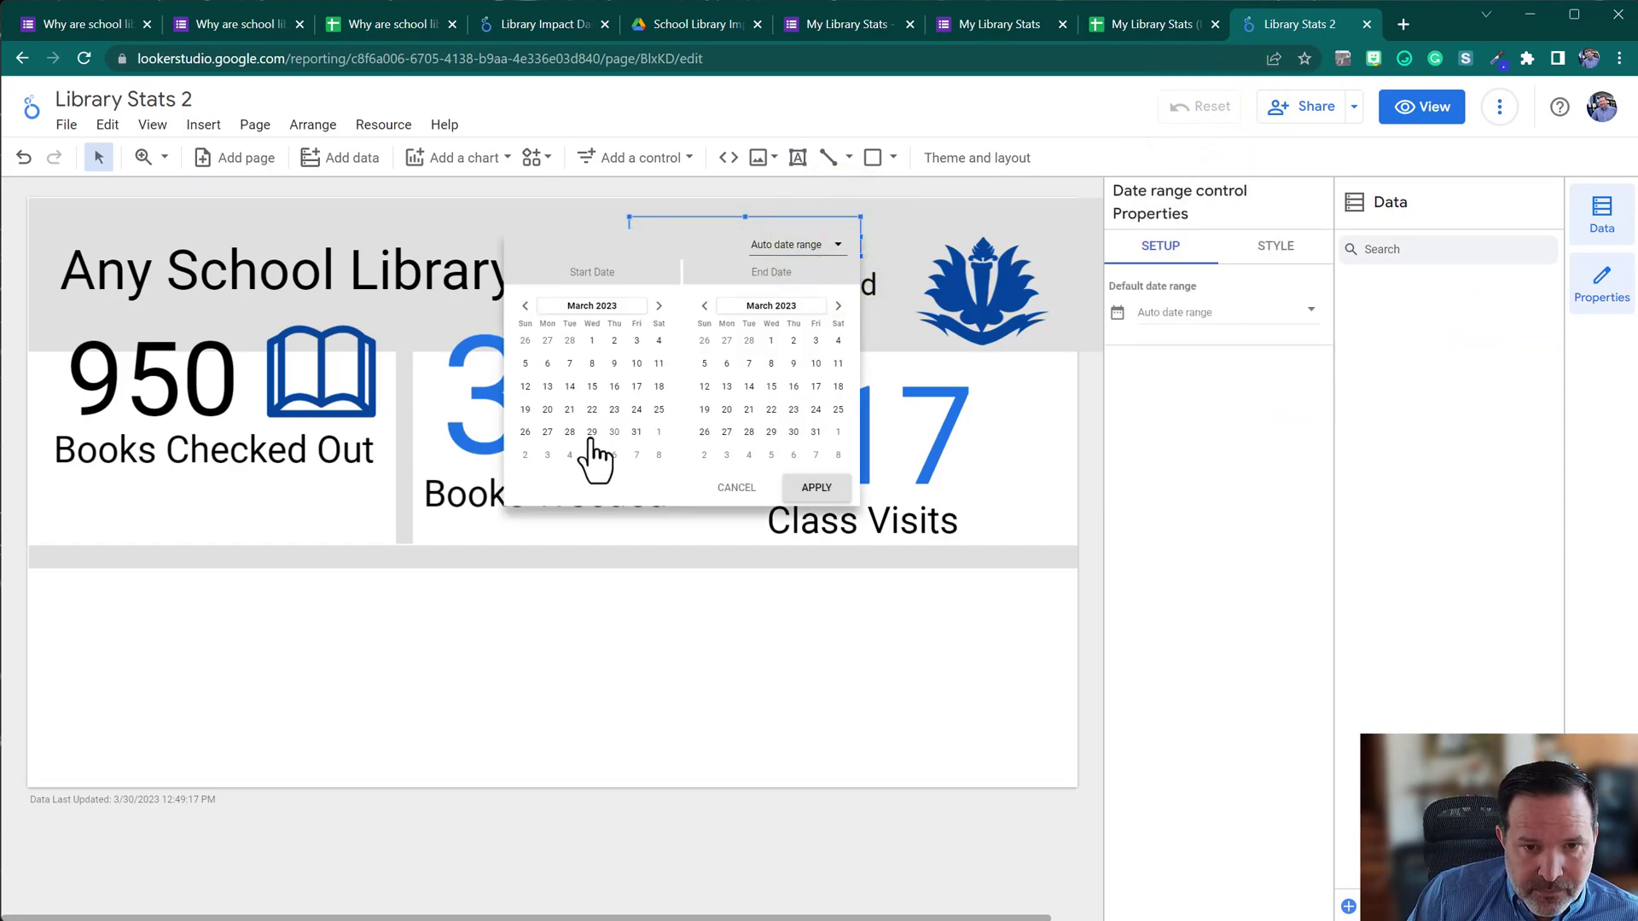
{"action": "left_click", "coordinate": [793, 432]}
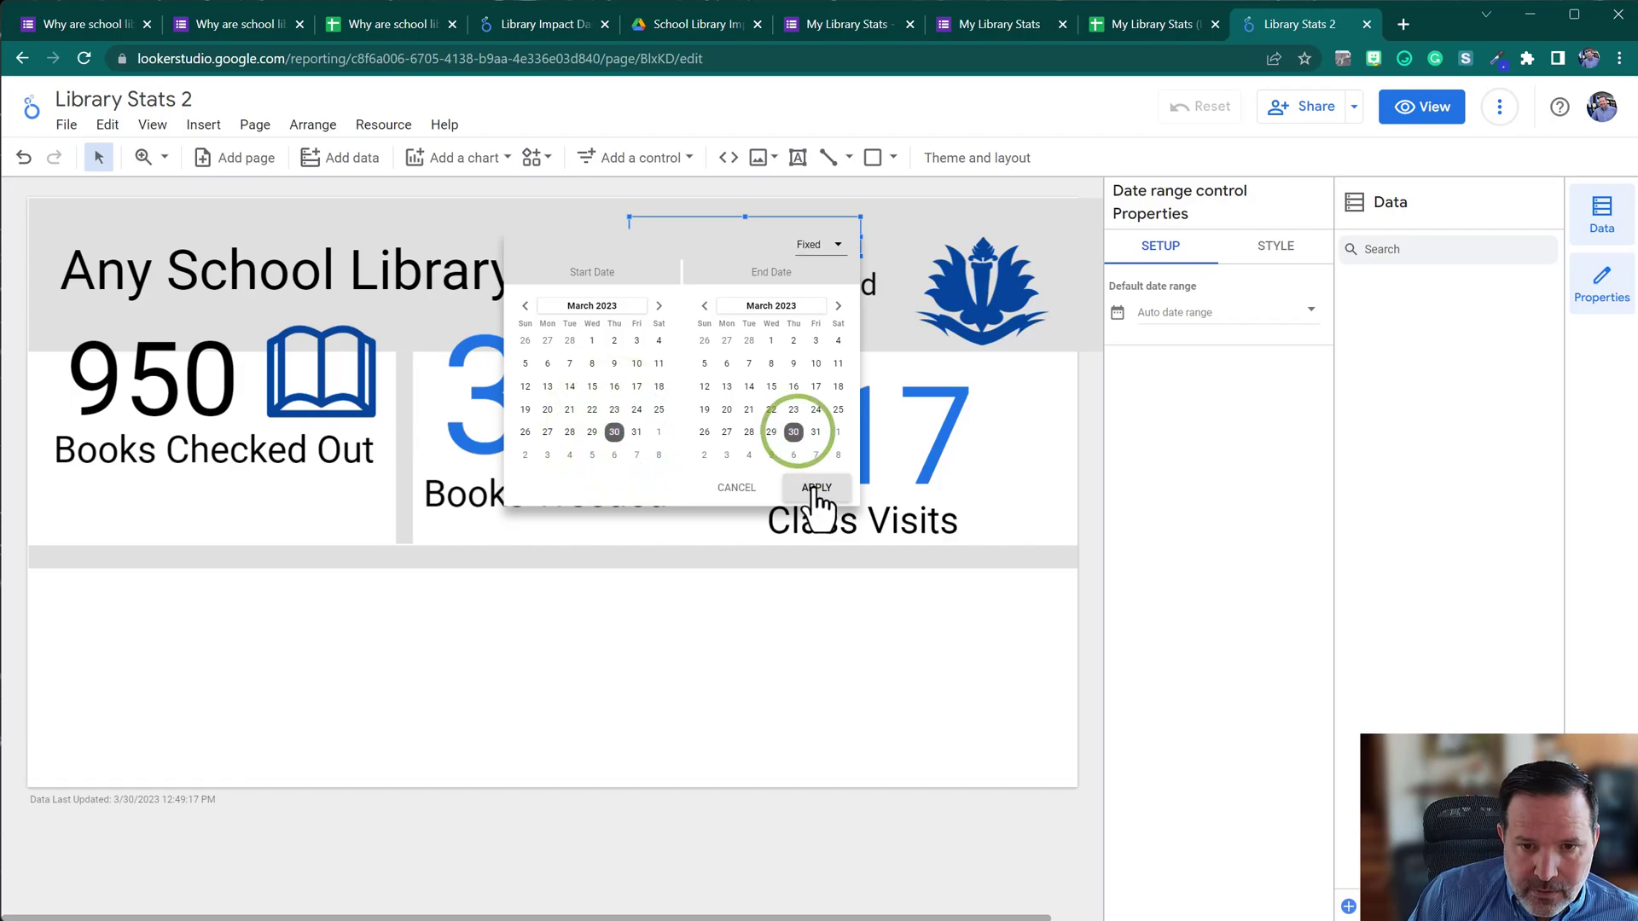
{"action": "left_click", "coordinate": [816, 487]}
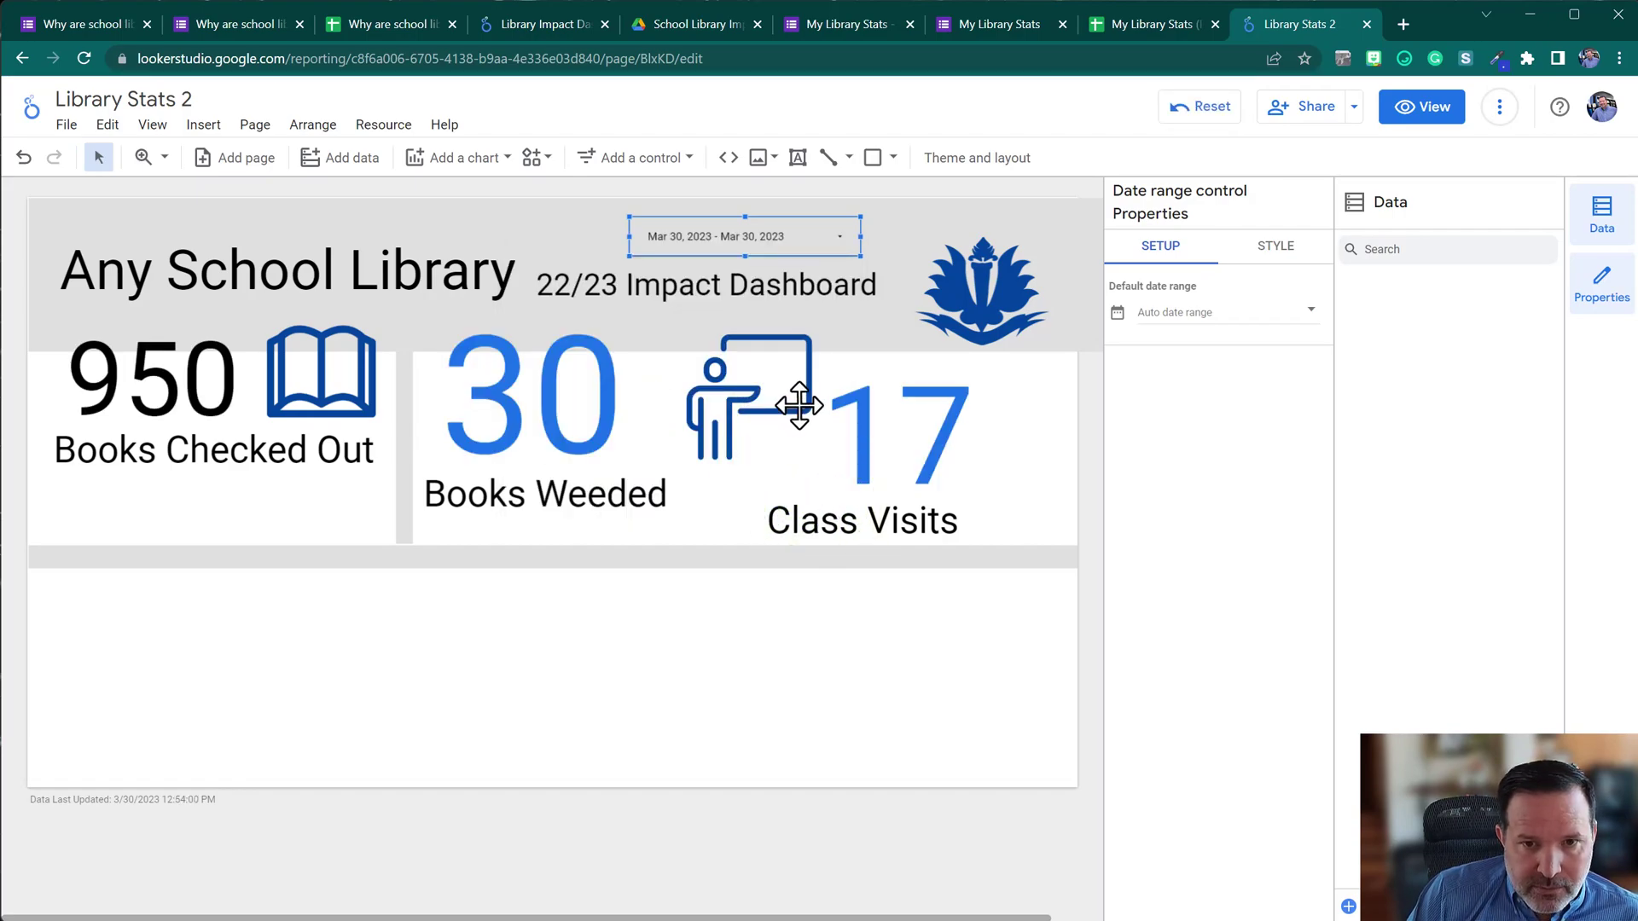
Change the date range control's start and end dates to Mar 31, 2023.
{"action": "left_click", "coordinate": [766, 235]}
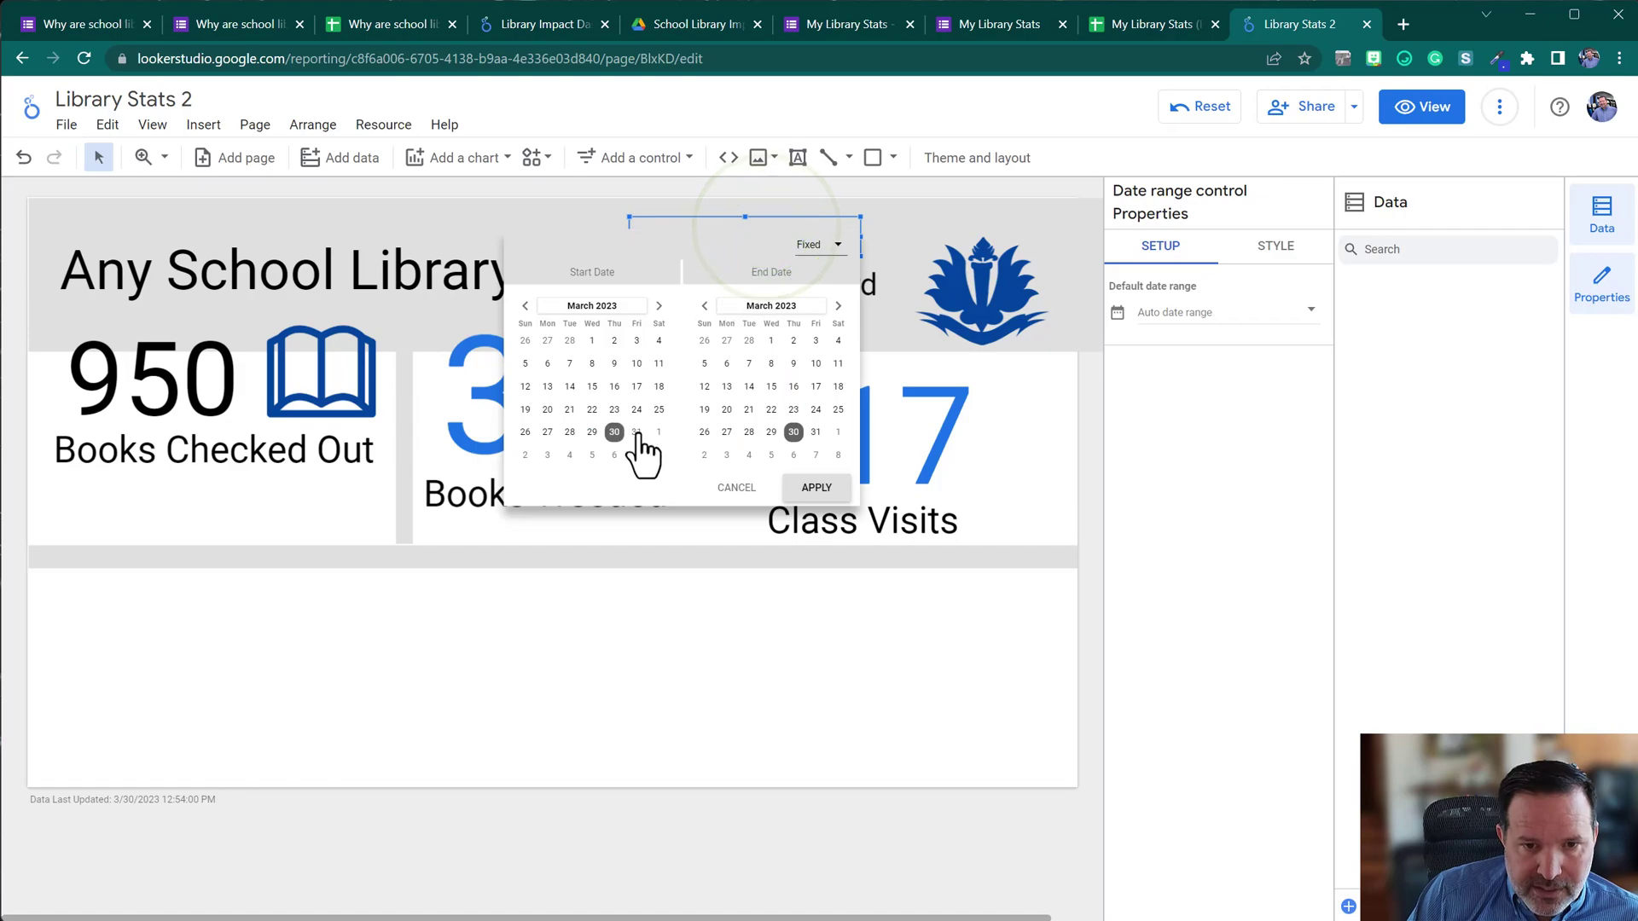
{"action": "left_click", "coordinate": [637, 431]}
{"action": "left_click", "coordinate": [816, 432]}
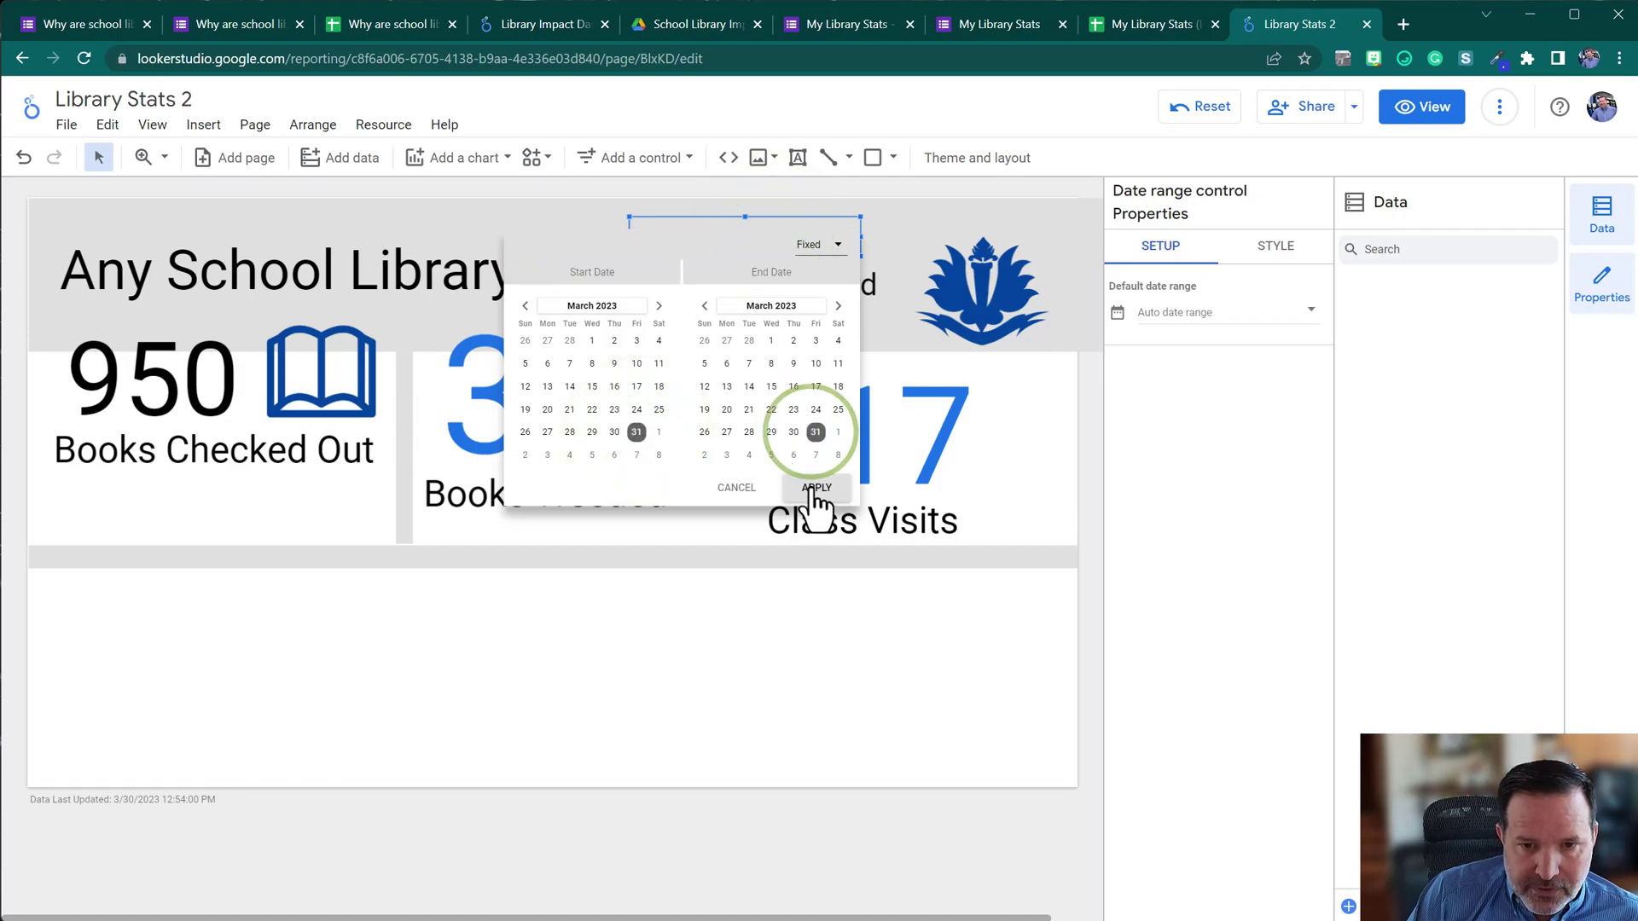
{"action": "left_click", "coordinate": [812, 487]}
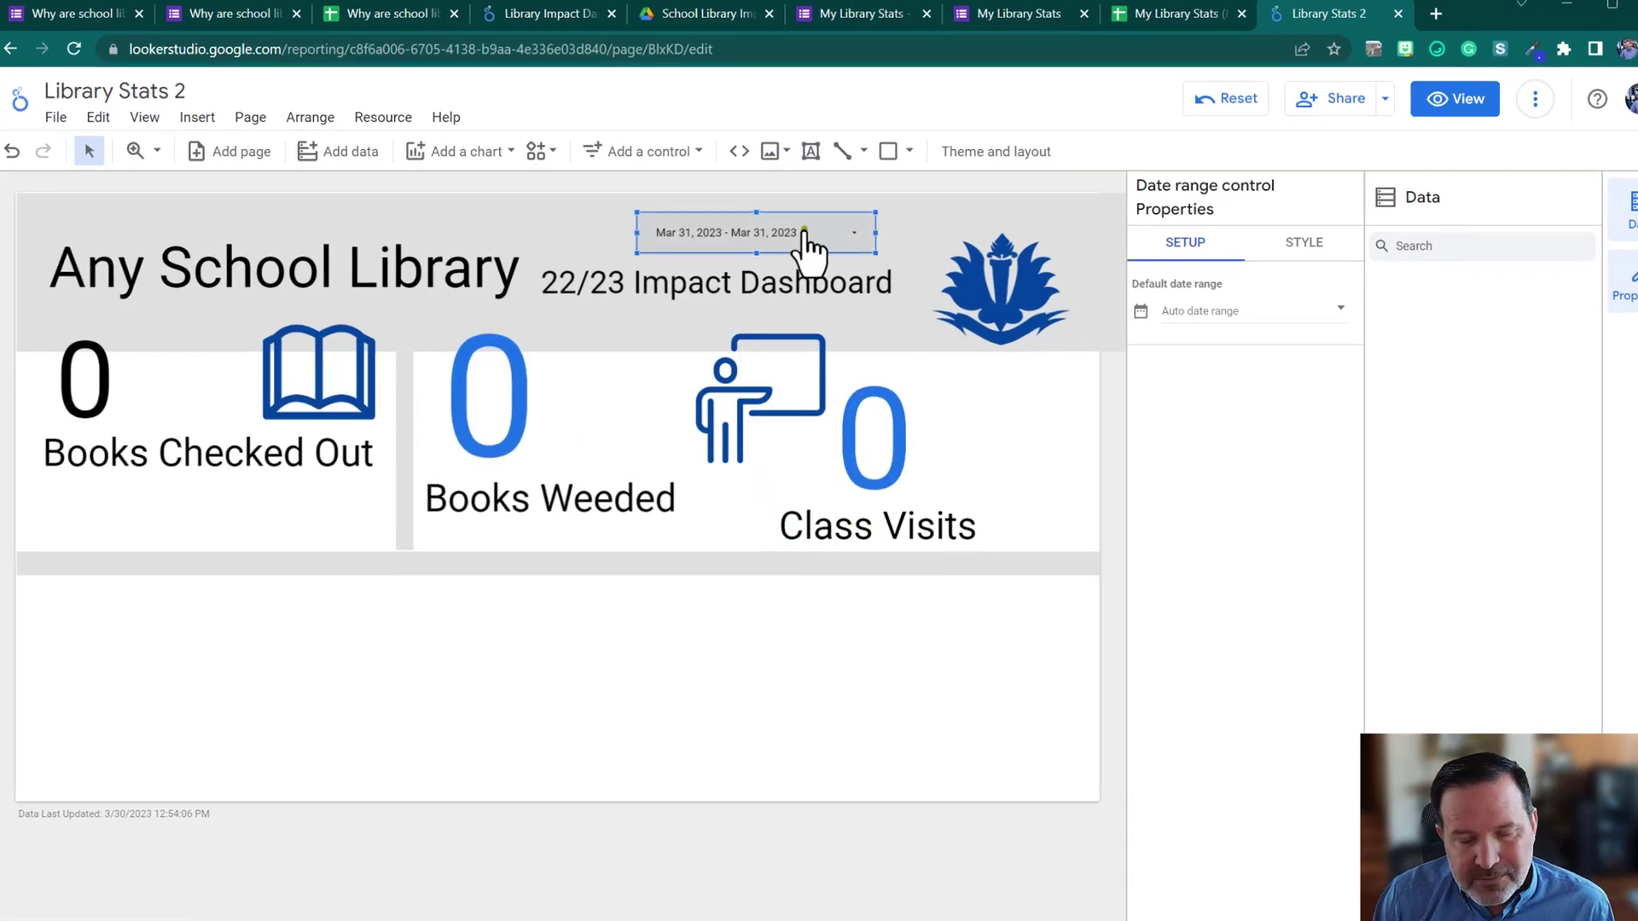
Examine the preset periods the date range control offers in place of fixed dates, including the week, month, quarter and year options.
{"action": "left_click", "coordinate": [804, 237]}
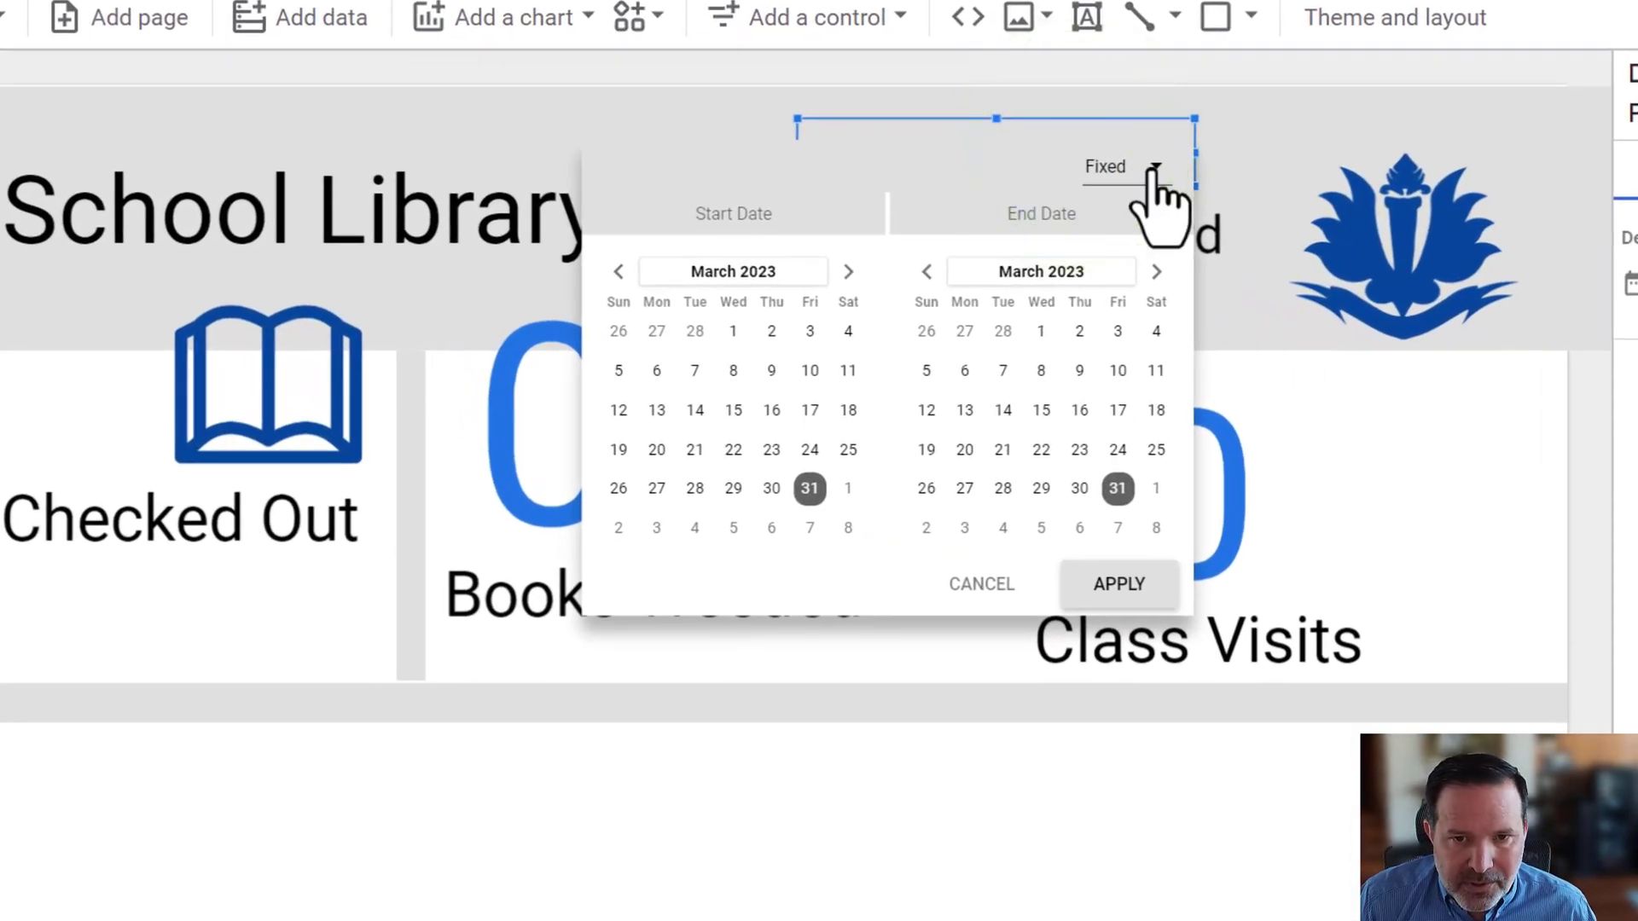
{"action": "left_click", "coordinate": [1153, 169]}
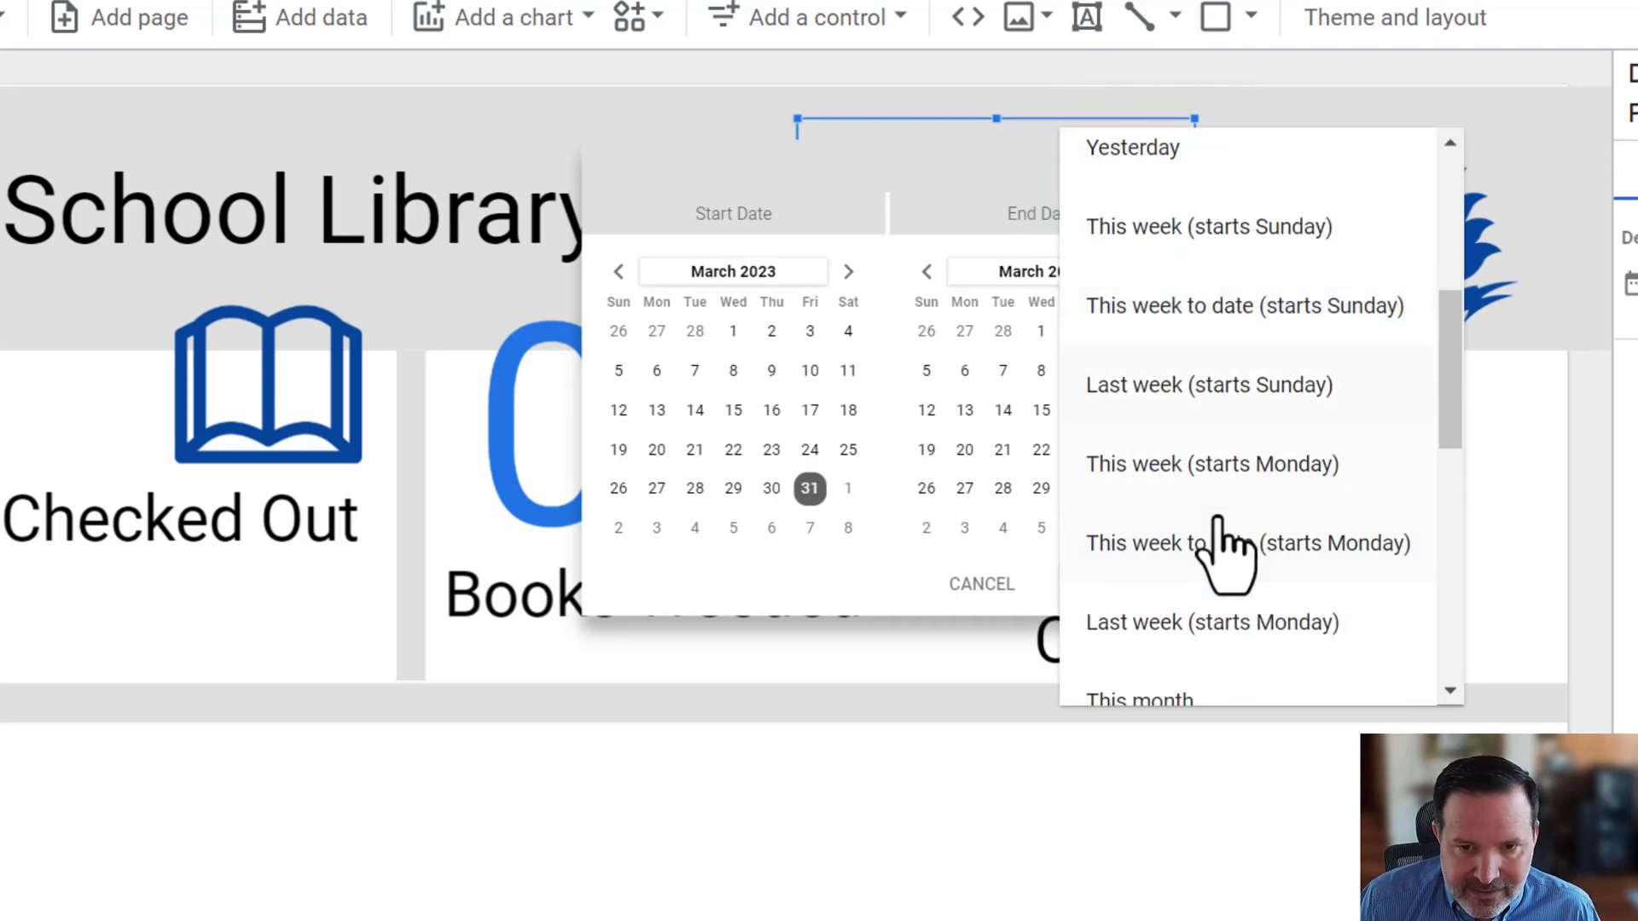
{"action": "scroll", "coordinate": [1247, 512], "scroll_direction": "down", "scroll_amount": 2}
{"action": "scroll", "coordinate": [1250, 512], "scroll_direction": "down", "scroll_amount": 4}
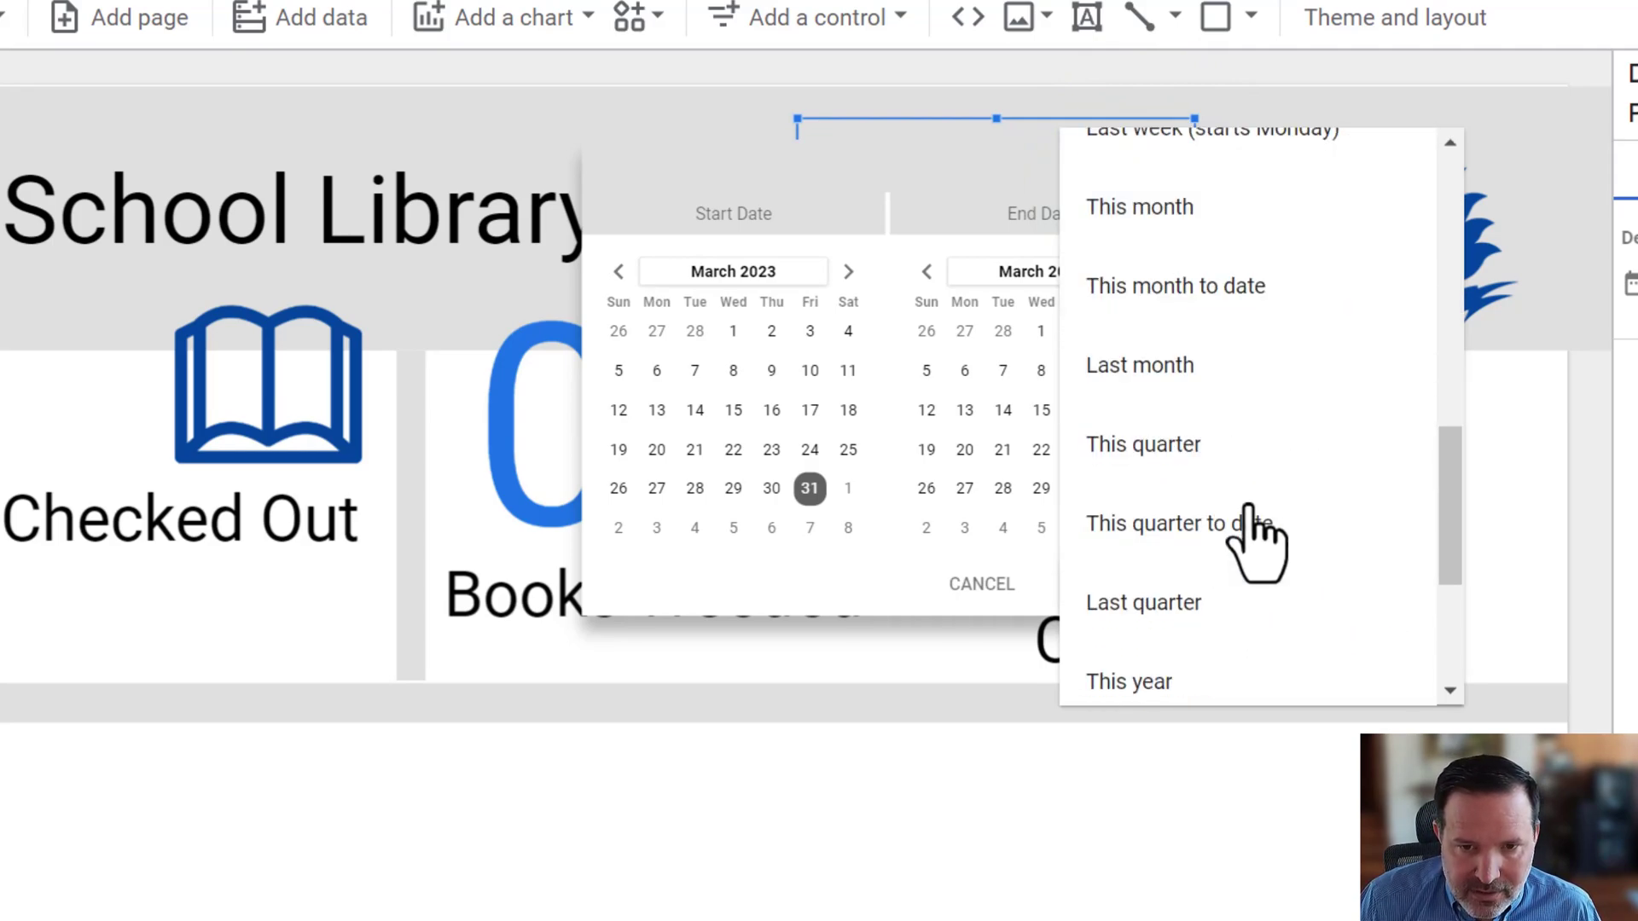
{"action": "left_click", "coordinate": [1216, 372]}
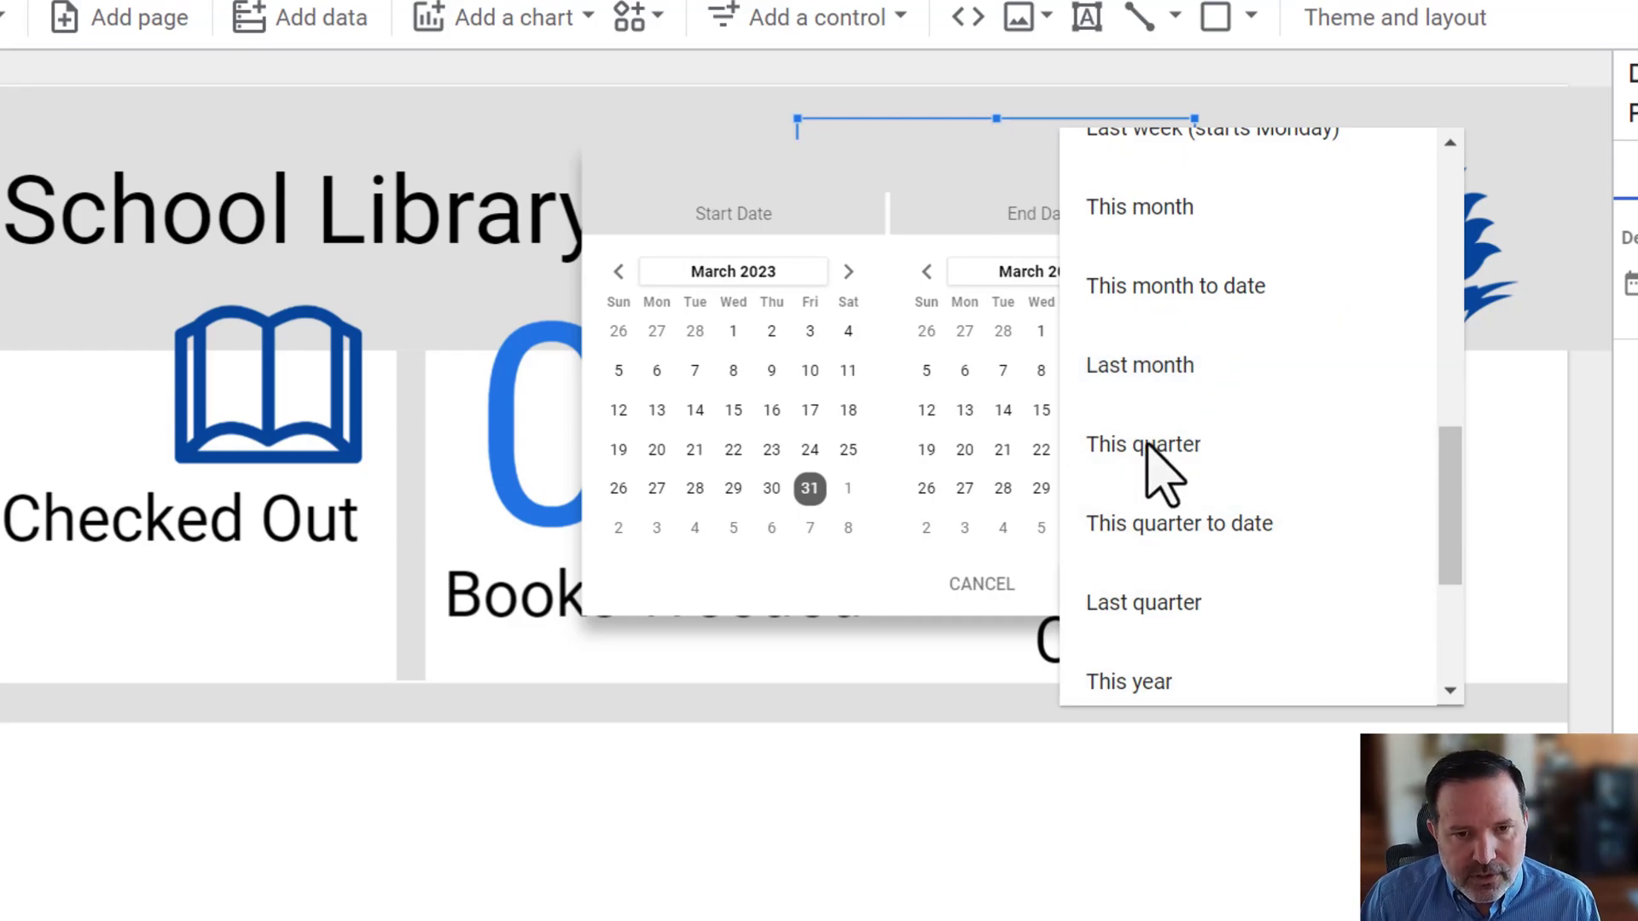
{"action": "left_click", "coordinate": [831, 785]}
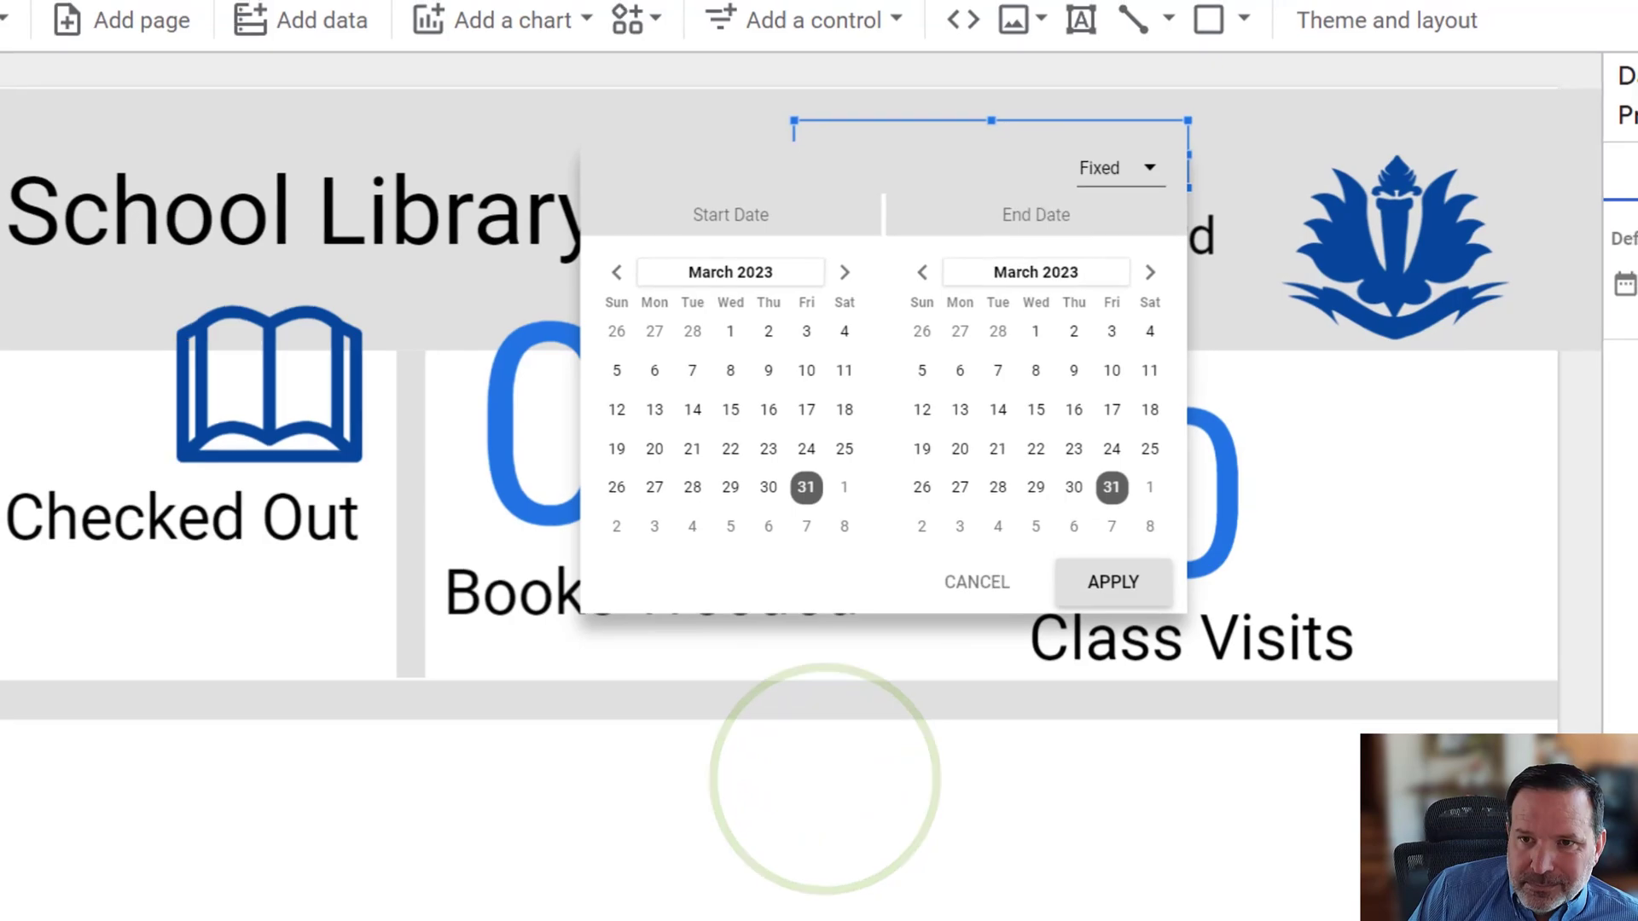
Reset the report's date filter and deselect the date range control.
{"action": "left_click", "coordinate": [1407, 53]}
{"action": "left_click", "coordinate": [1067, 833]}
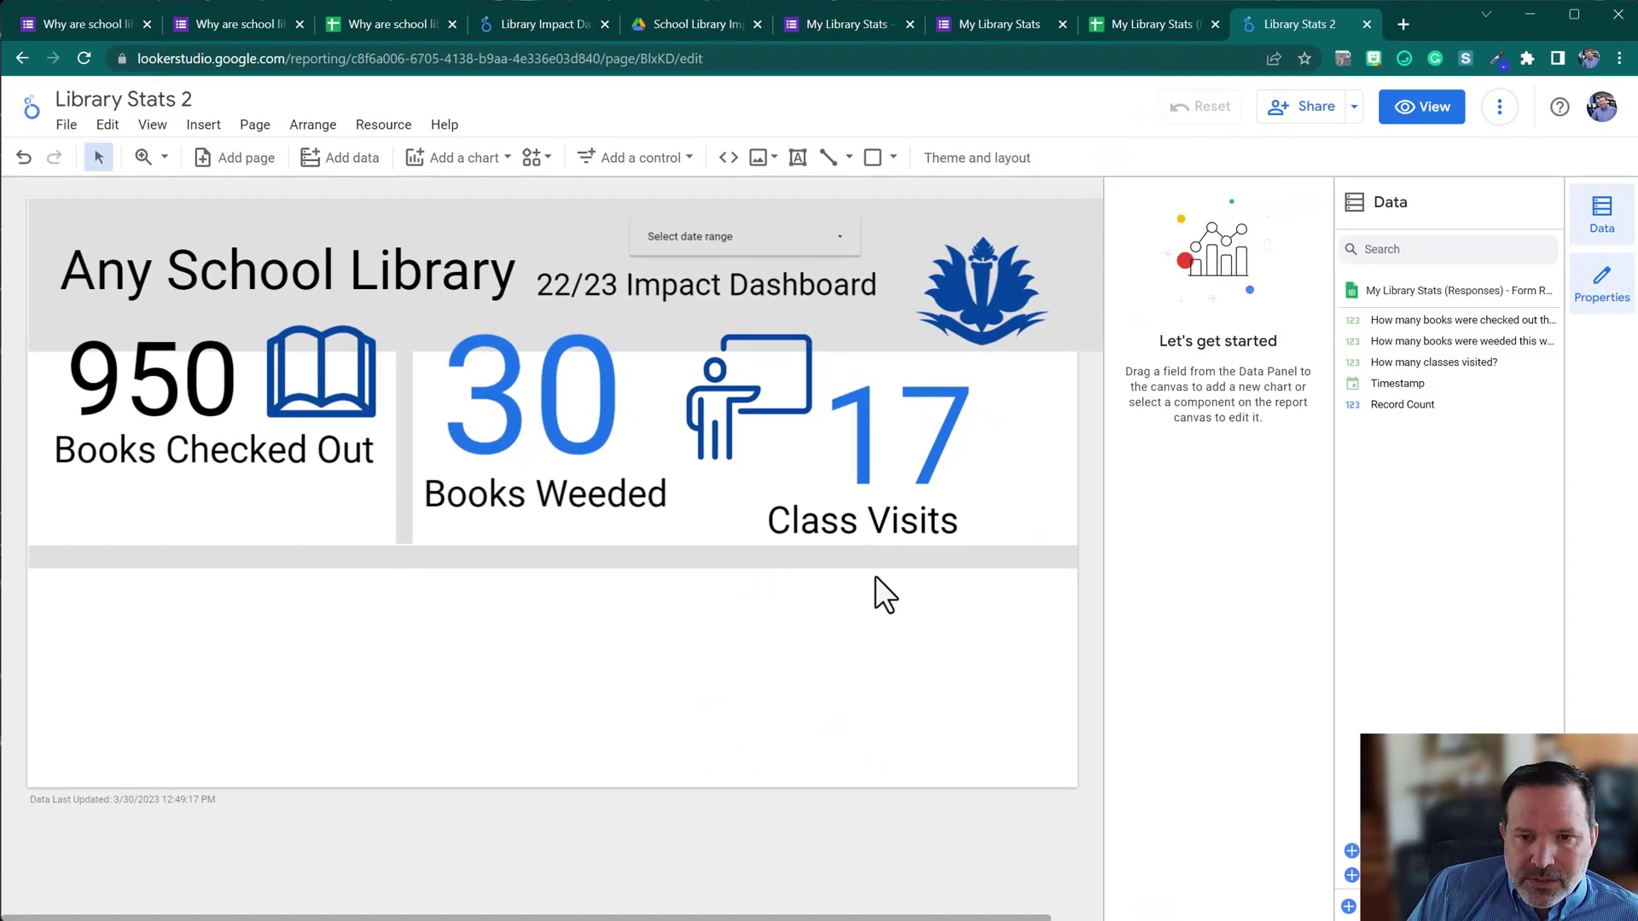